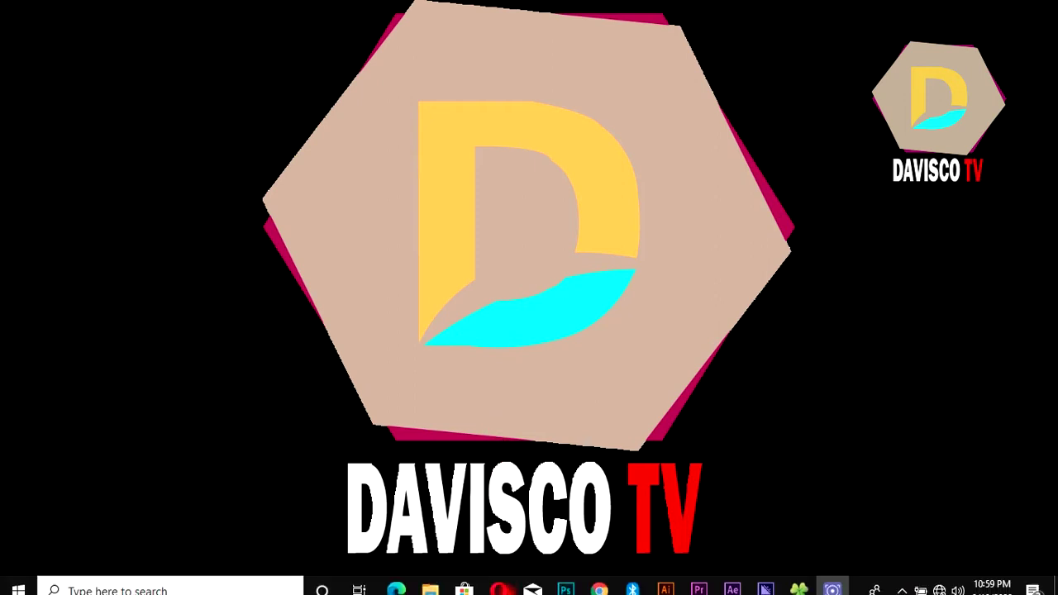
# Bring the Photoshop window with the kente-wrapped child's photo to the front
pyautogui.click(566, 583)
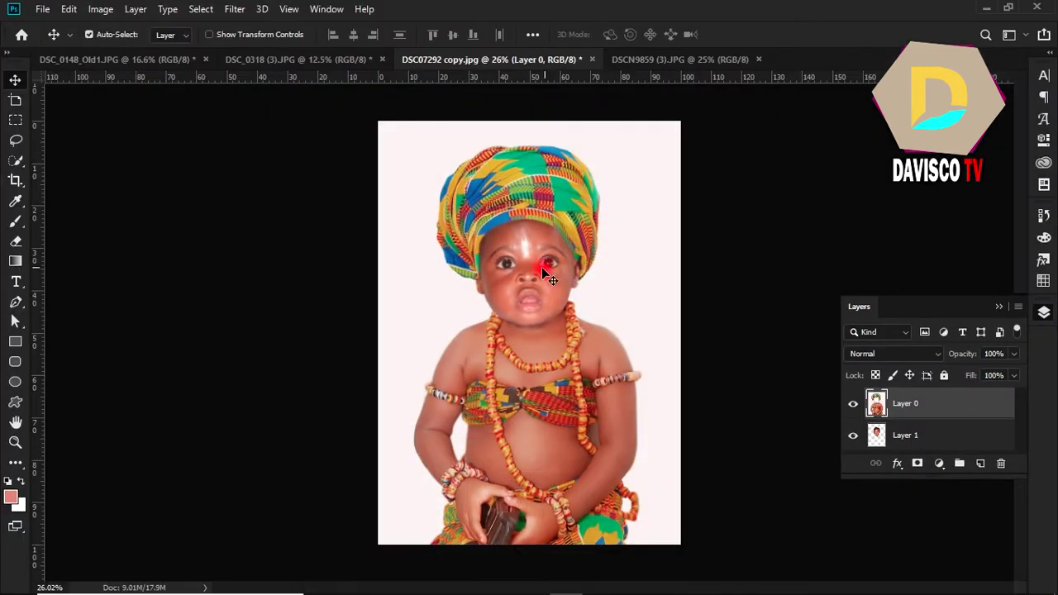
# Zoom around the current composite, briefly nudging the pasted face layer
pyautogui.scroll(2, 537, 268)
pyautogui.scroll(2, 533, 270)
pyautogui.scroll(-1, 547, 278)
pyautogui.scroll(-2, 549, 280)
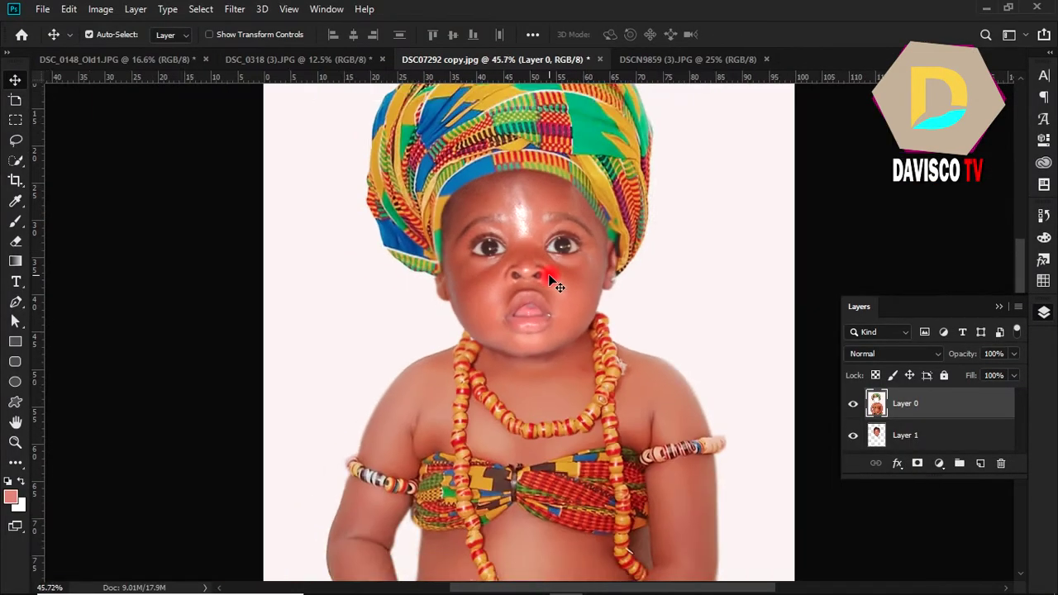
pyautogui.scroll(-2, 550, 285)
pyautogui.scroll(-1, 541, 347)
pyautogui.scroll(1, 546, 360)
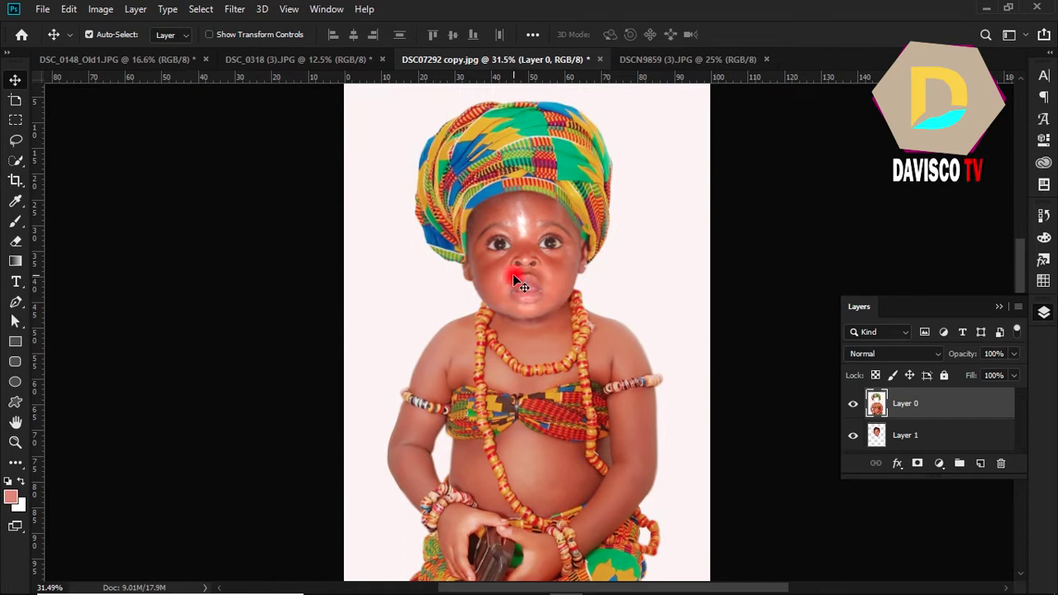
pyautogui.moveTo(517, 282)
pyautogui.mouseDown()
pyautogui.moveTo(674, 283)
pyautogui.moveTo(519, 282)
pyautogui.mouseUp()
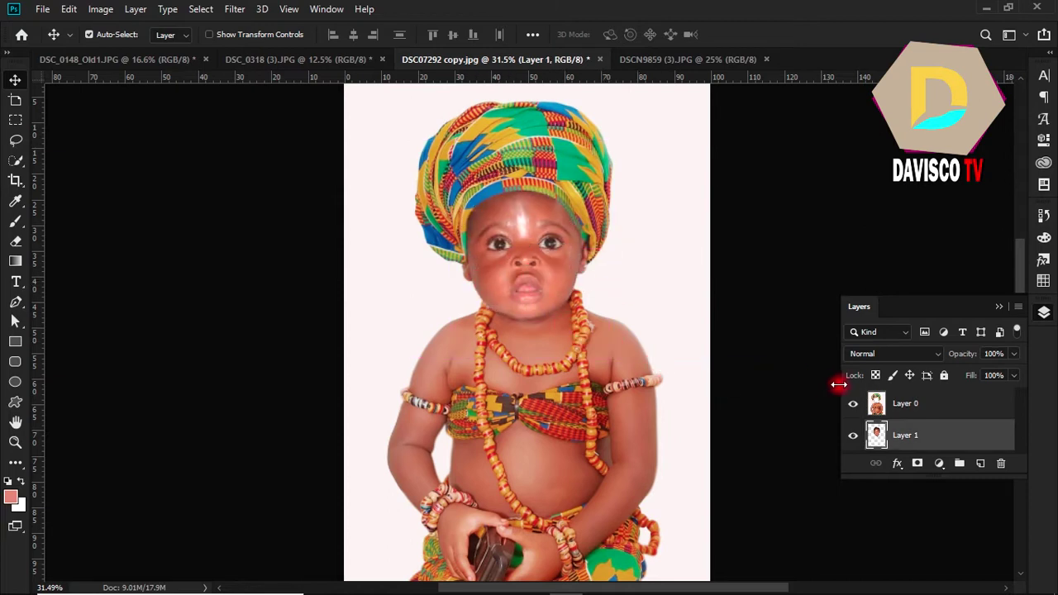
pyautogui.scroll(2, 615, 332)
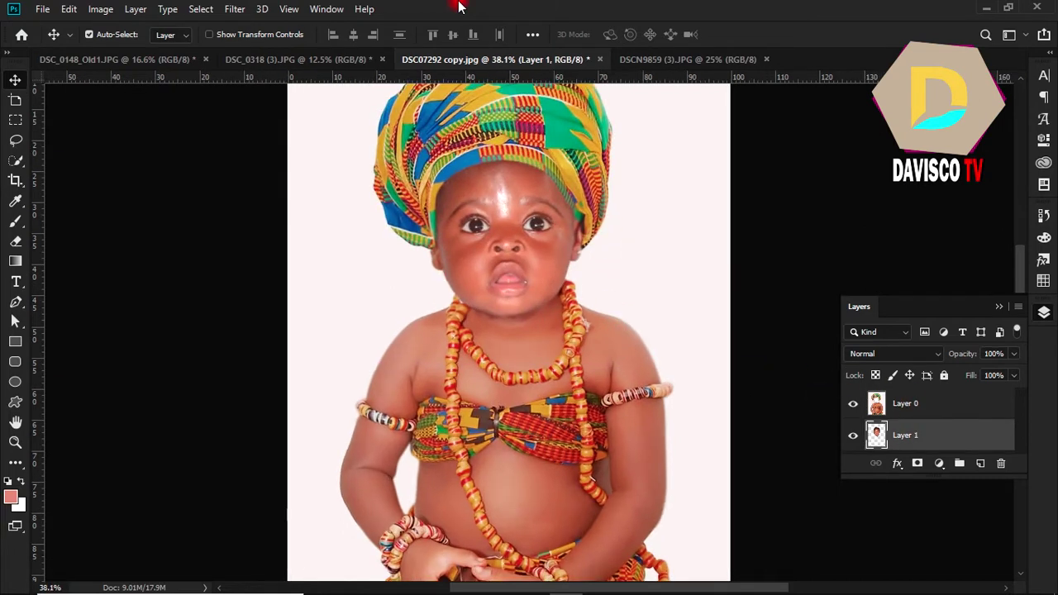
# Glance at the soldier and riverside photos, then deselect the baby's head on DSC_0148_Old1
pyautogui.click(701, 62)
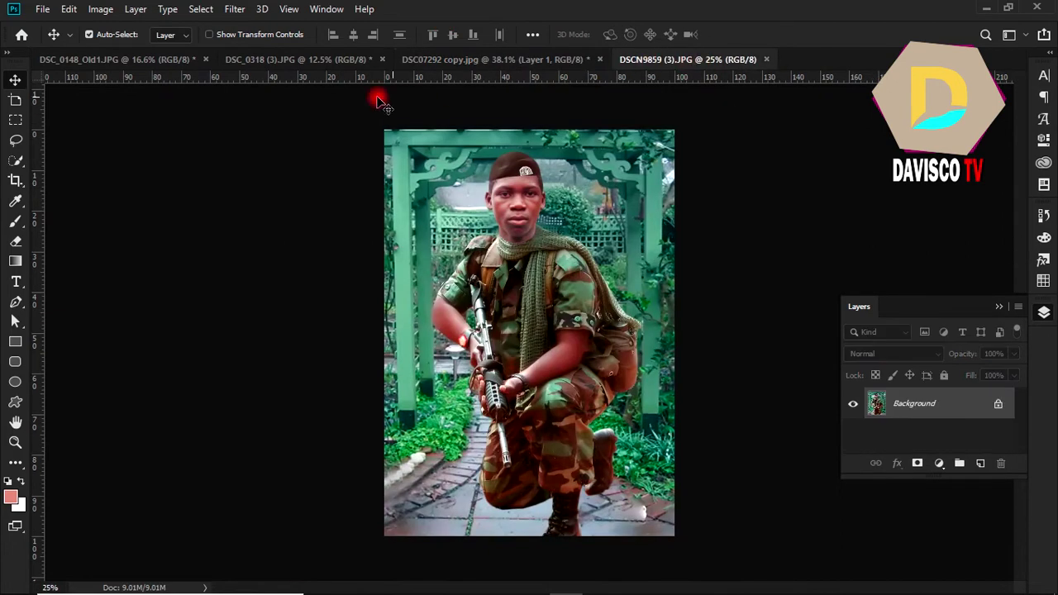
pyautogui.click(262, 62)
pyautogui.click(152, 60)
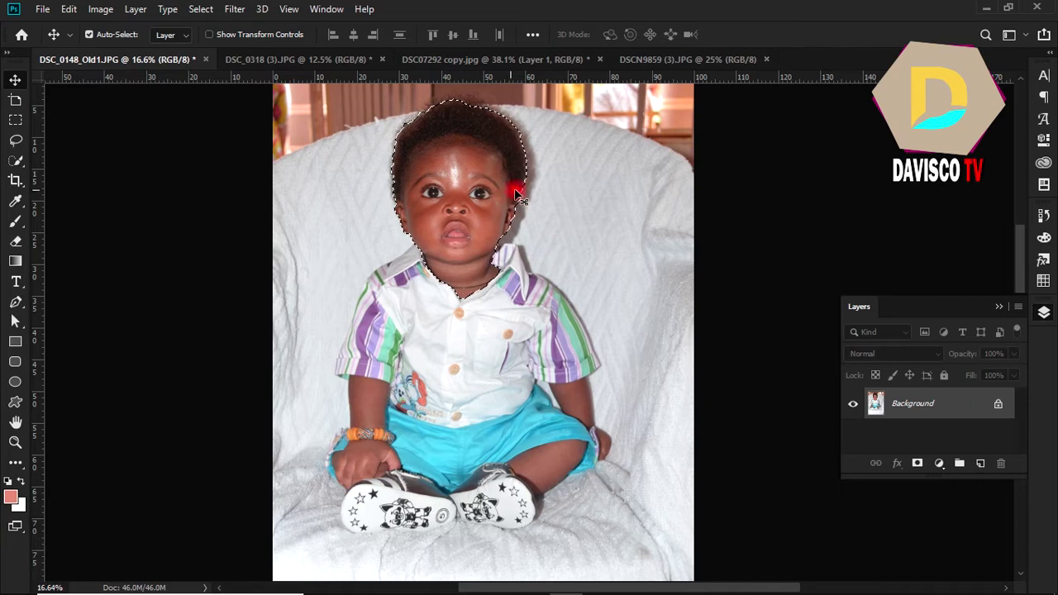
pyautogui.hotkey('ctrl', 'd')
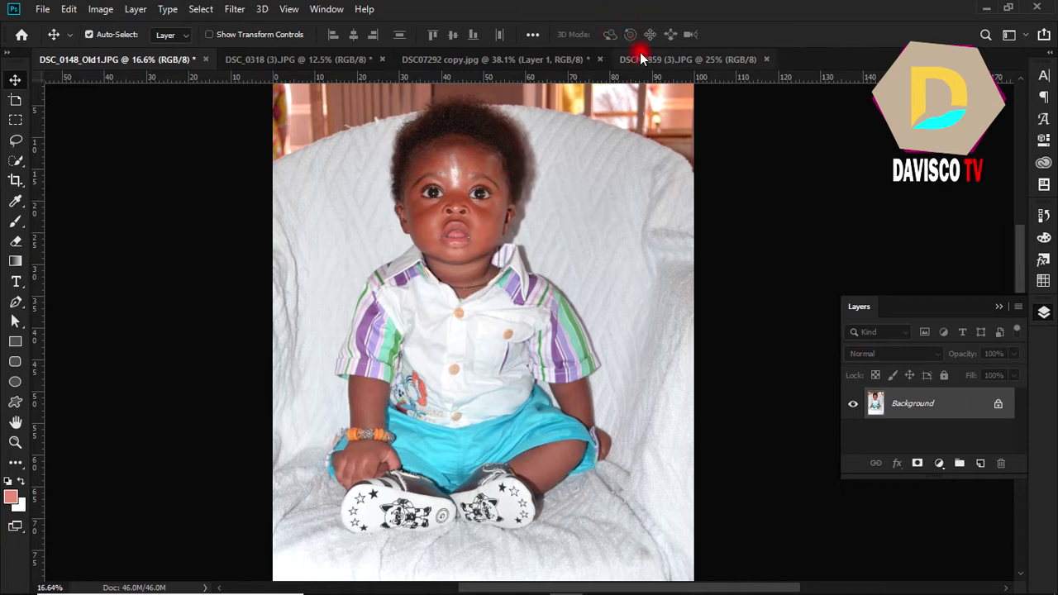
# Return to DSC07292 copy, zoom in, and show its edit history
pyautogui.click(640, 56)
pyautogui.click(459, 59)
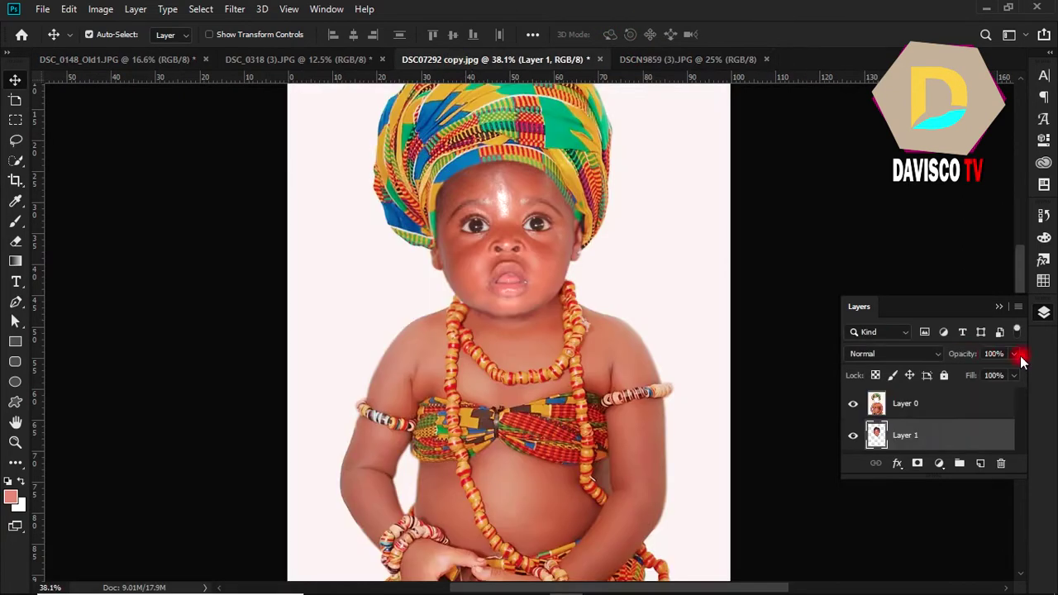
pyautogui.hotkey('ctrl', '+')
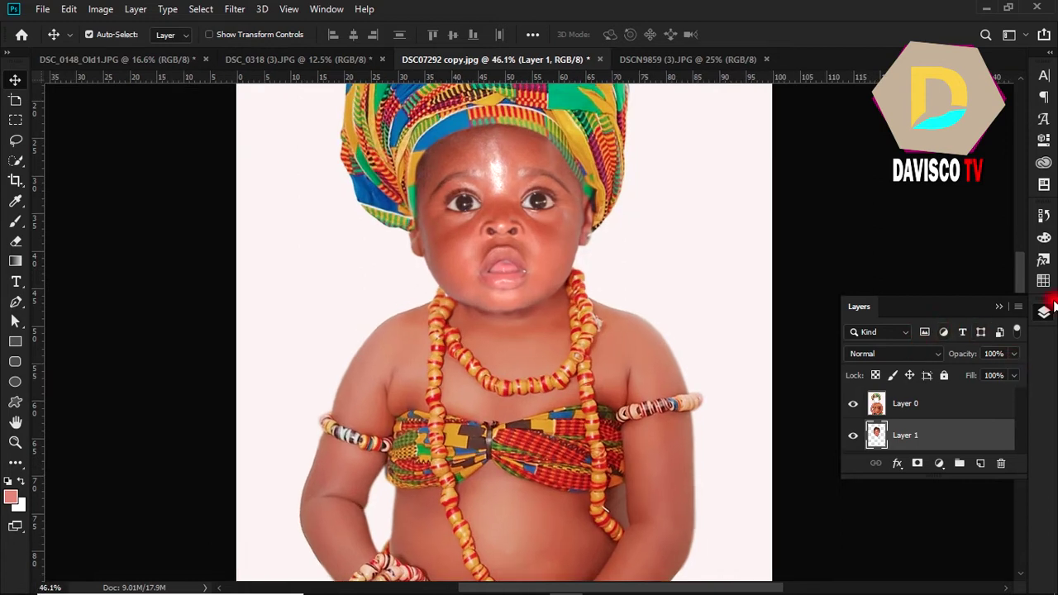
pyautogui.click(1043, 240)
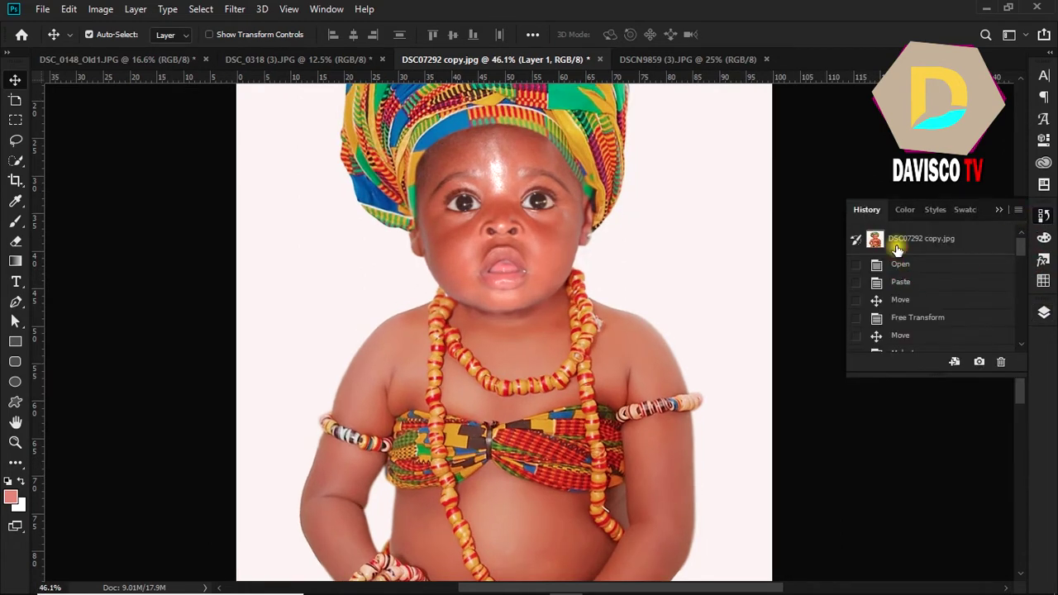
# Jump DSC07292 copy's history to the original snapshot, then to the crop state
pyautogui.click(897, 247)
pyautogui.scroll(-2, 576, 319)
pyautogui.scroll(-3, 576, 319)
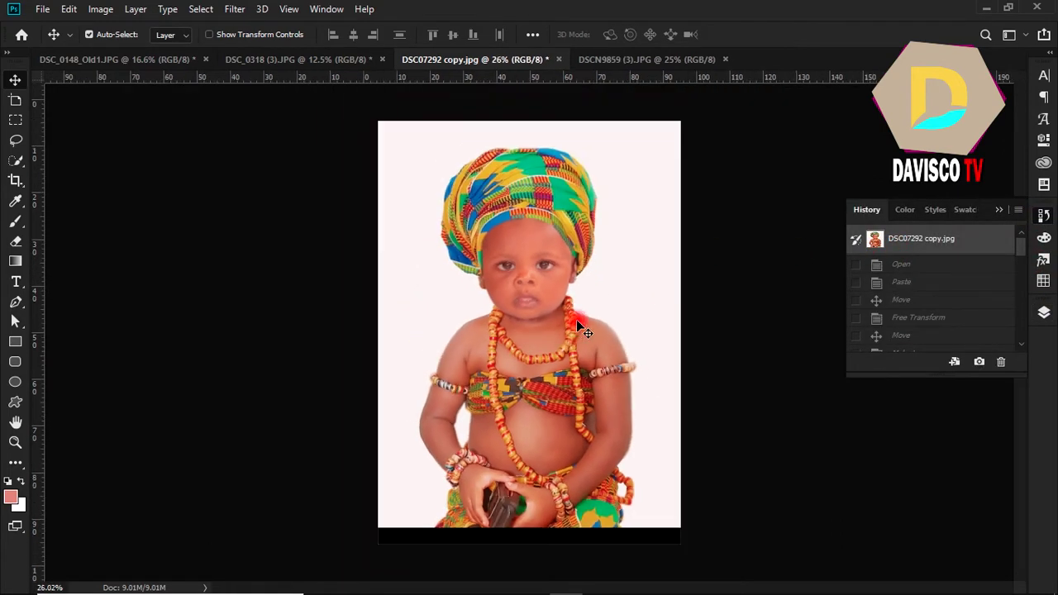
pyautogui.scroll(-5, 926, 335)
pyautogui.scroll(-5, 926, 331)
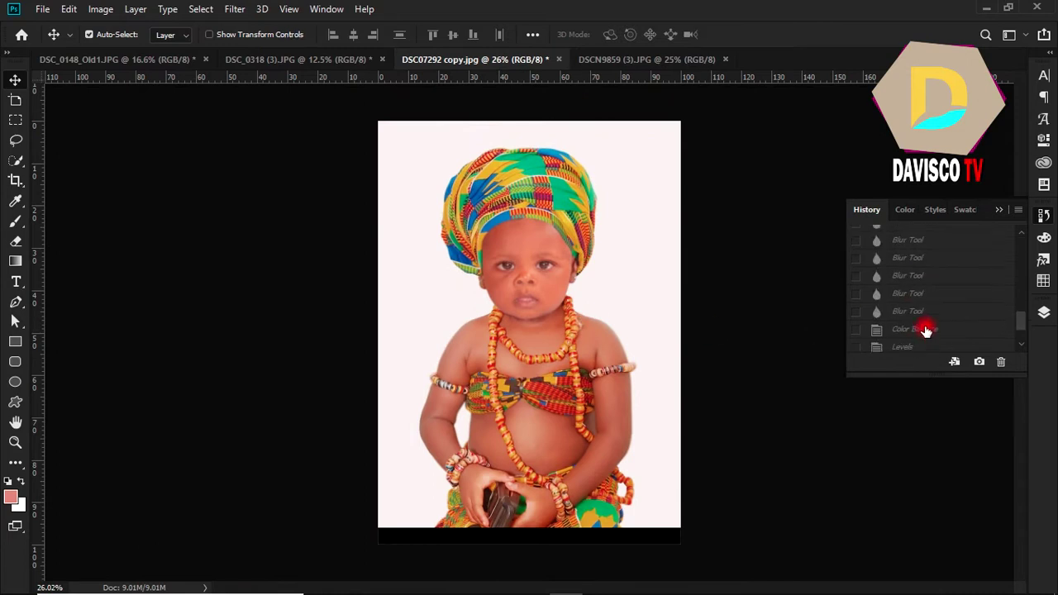
pyautogui.scroll(-3, 926, 331)
pyautogui.click(906, 343)
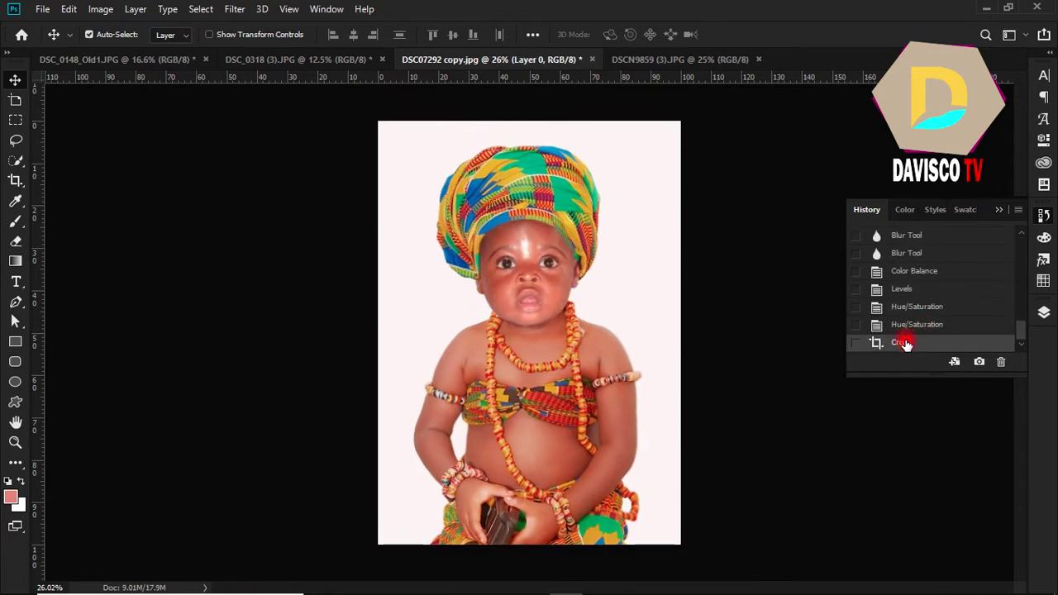
# Revert DSC_0148_Old1 to its original snapshot in the History panel
pyautogui.click(101, 59)
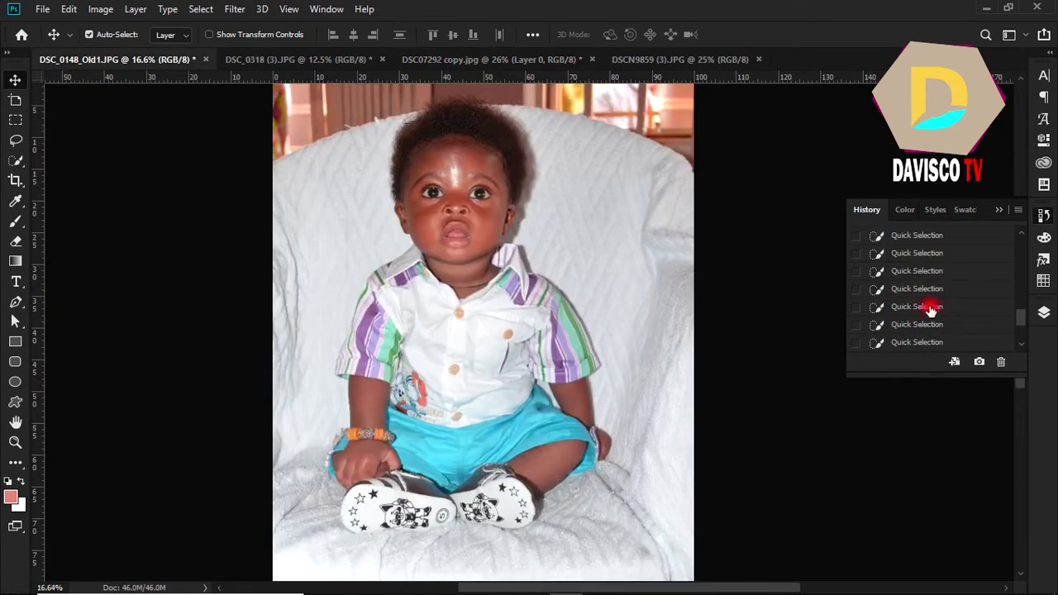
pyautogui.scroll(1, 416, 230)
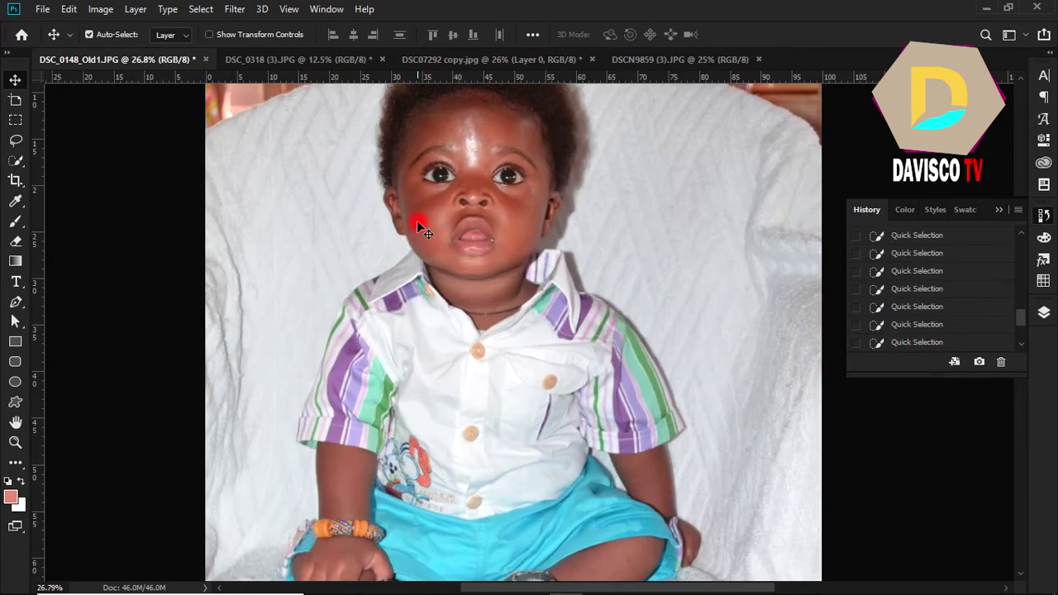
pyautogui.scroll(1, 415, 218)
pyautogui.scroll(-3, 421, 224)
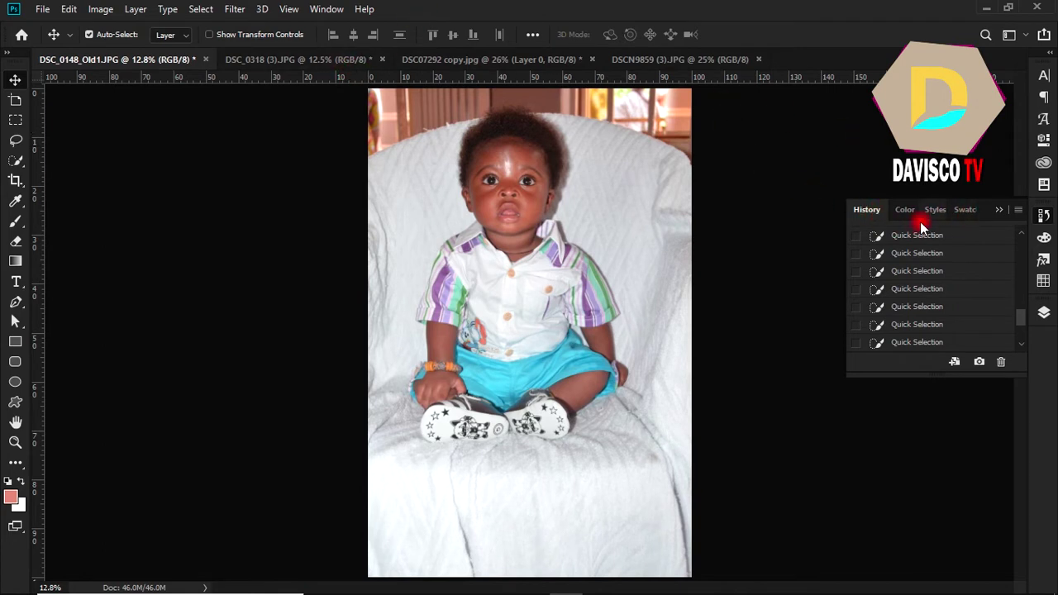
pyautogui.scroll(3, 938, 257)
pyautogui.scroll(3, 932, 243)
pyautogui.scroll(3, 930, 240)
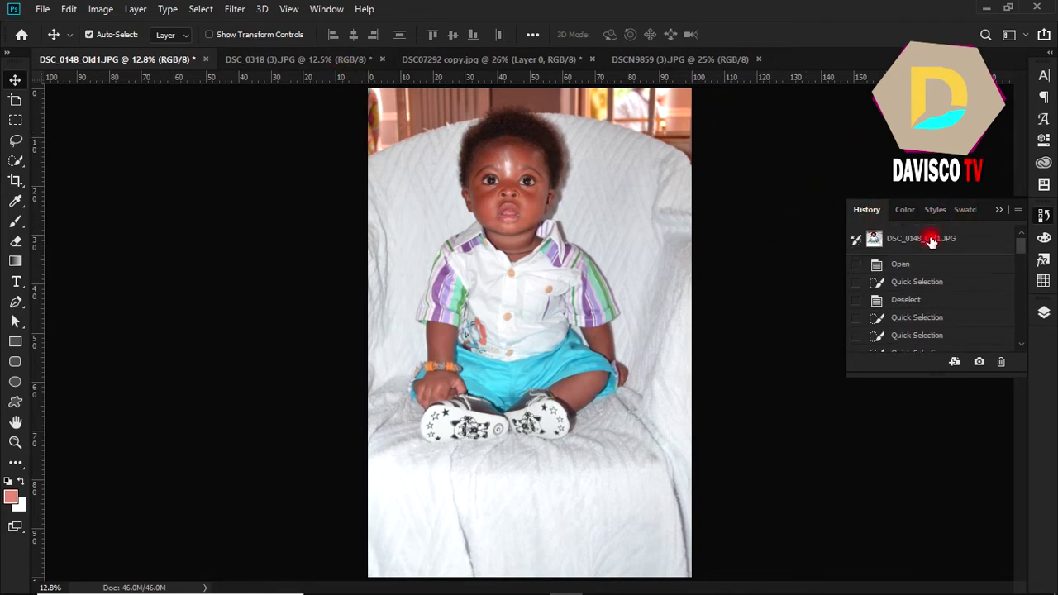
pyautogui.click(932, 241)
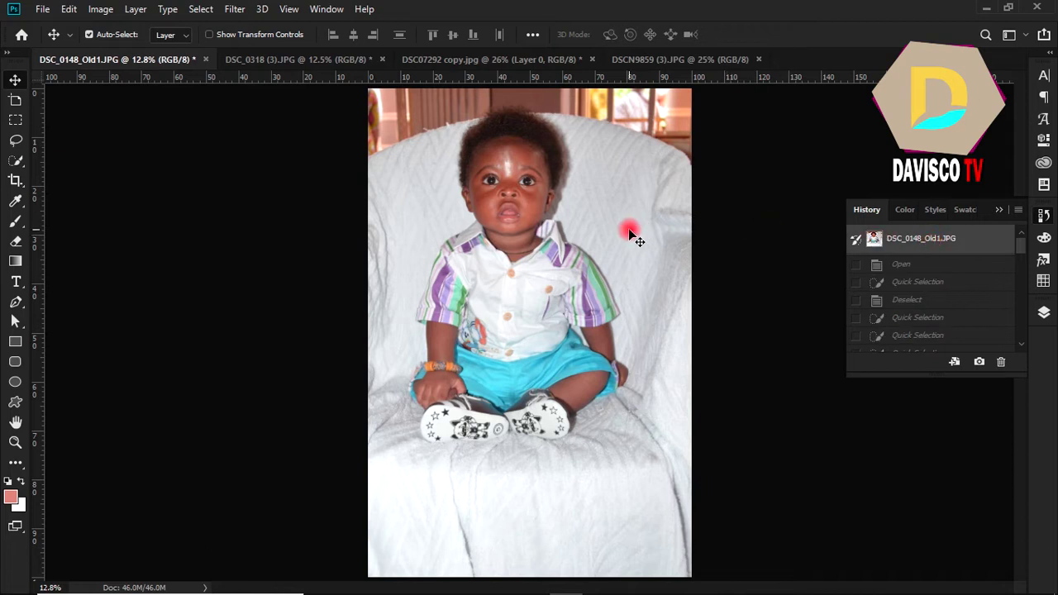
# Revert DSC07292 copy to its original Open state and flip through the other photos
pyautogui.click(531, 59)
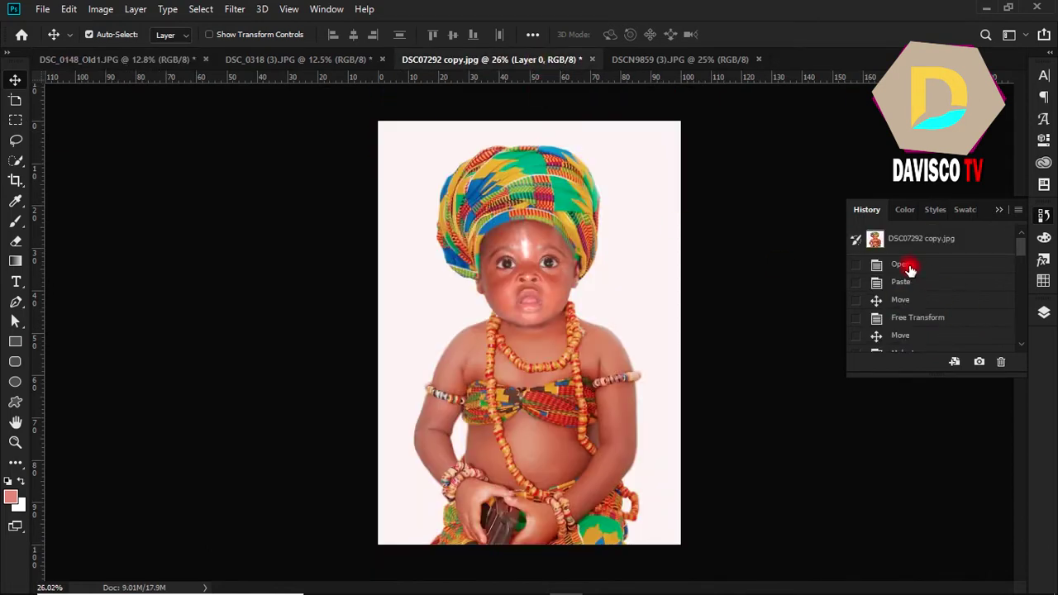
pyautogui.click(913, 240)
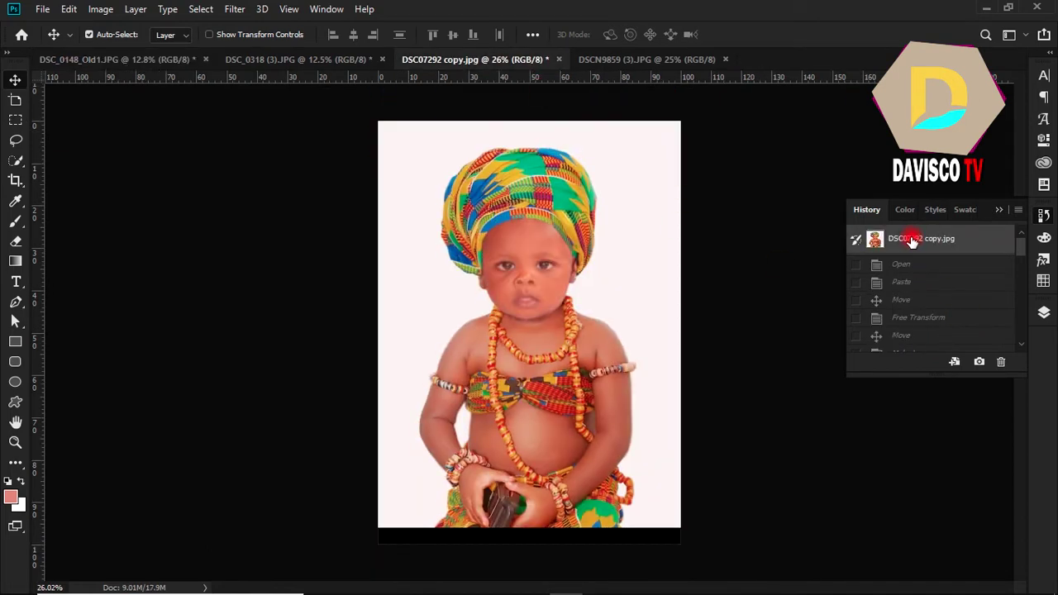
pyautogui.click(676, 60)
pyautogui.click(310, 59)
pyautogui.click(169, 59)
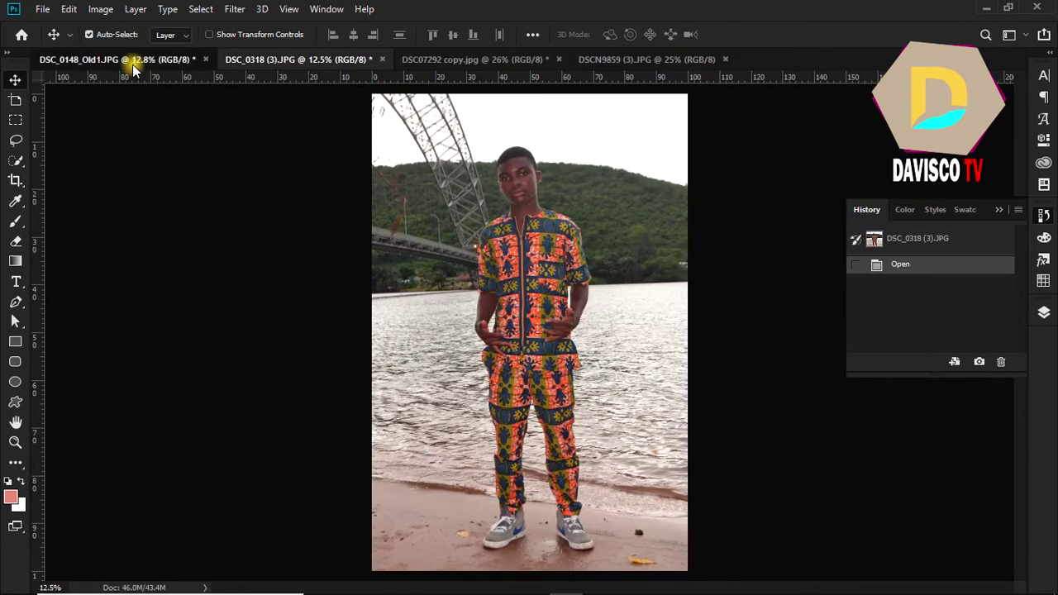
pyautogui.click(301, 59)
pyautogui.click(454, 62)
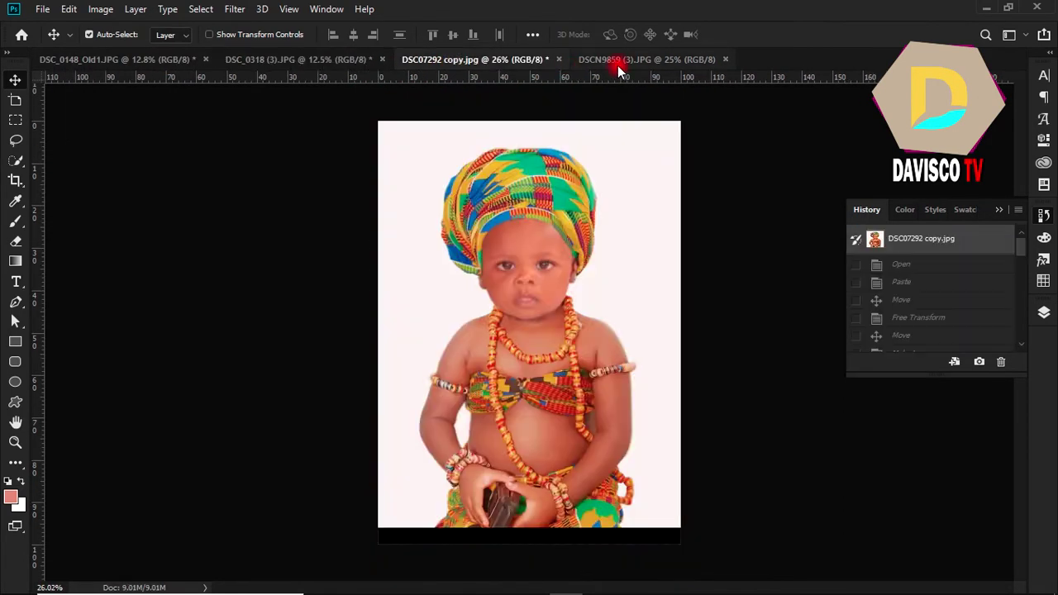
pyautogui.click(619, 62)
pyautogui.click(462, 60)
pyautogui.click(273, 60)
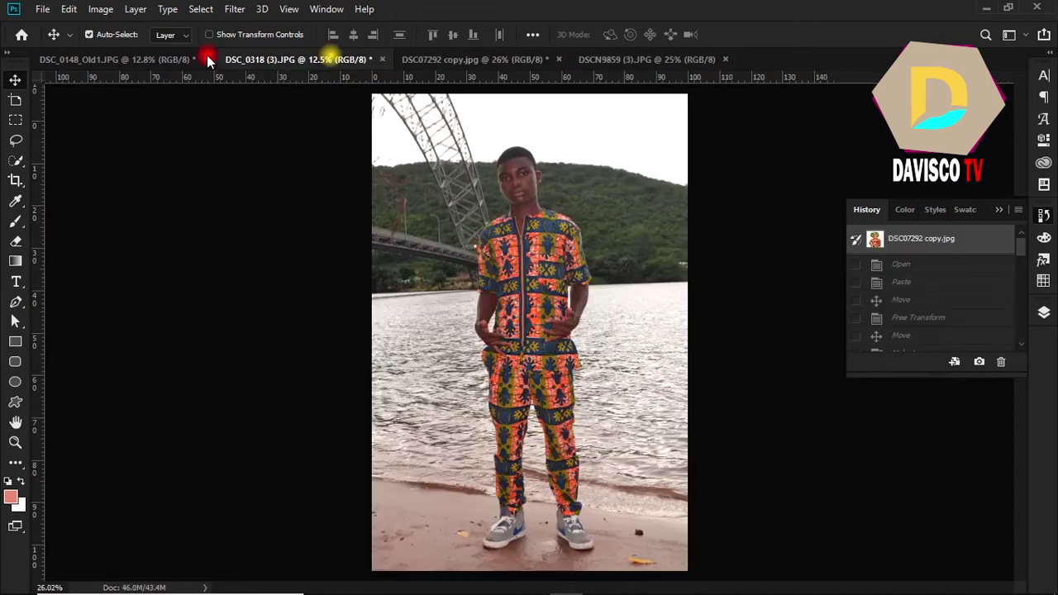
# Return to DSC_0148_Old1 and zoom in on the baby's head
pyautogui.click(148, 60)
pyautogui.scroll(2, 533, 187)
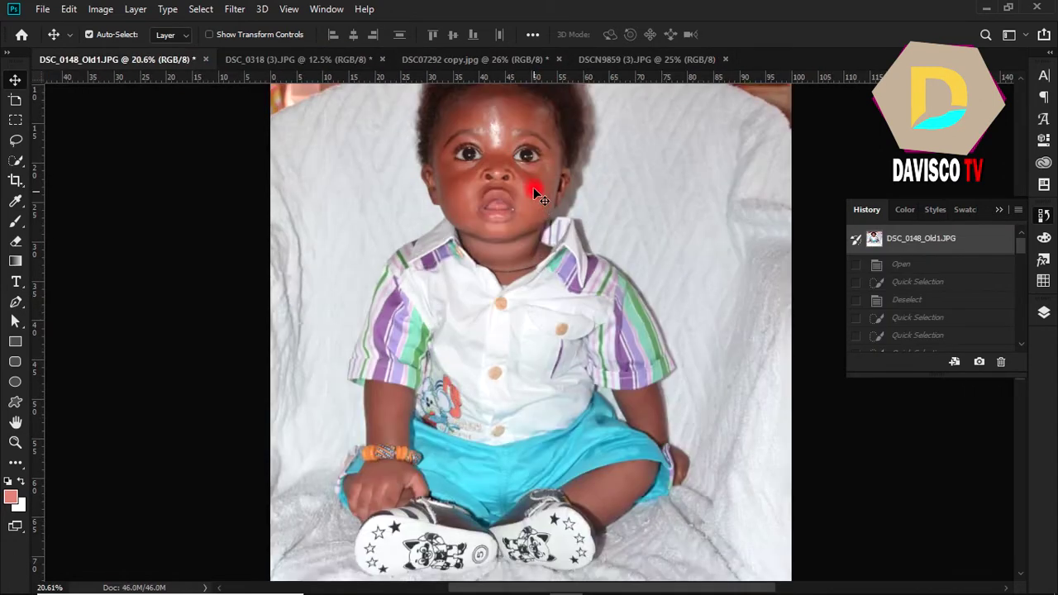
pyautogui.scroll(2, 529, 157)
pyautogui.scroll(-3, 528, 153)
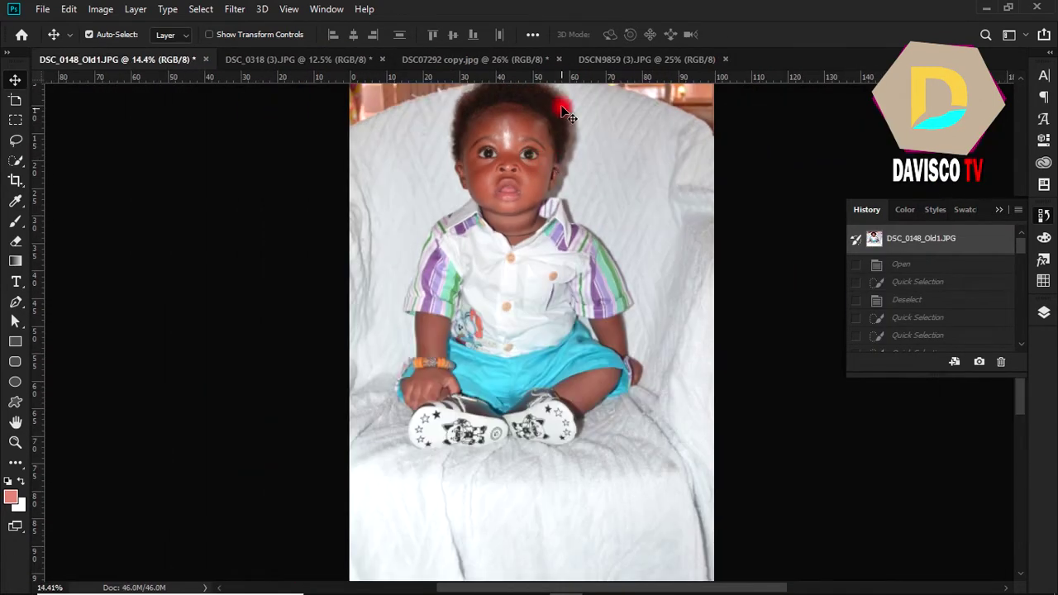
pyautogui.scroll(2, 517, 121)
pyautogui.scroll(1, 522, 154)
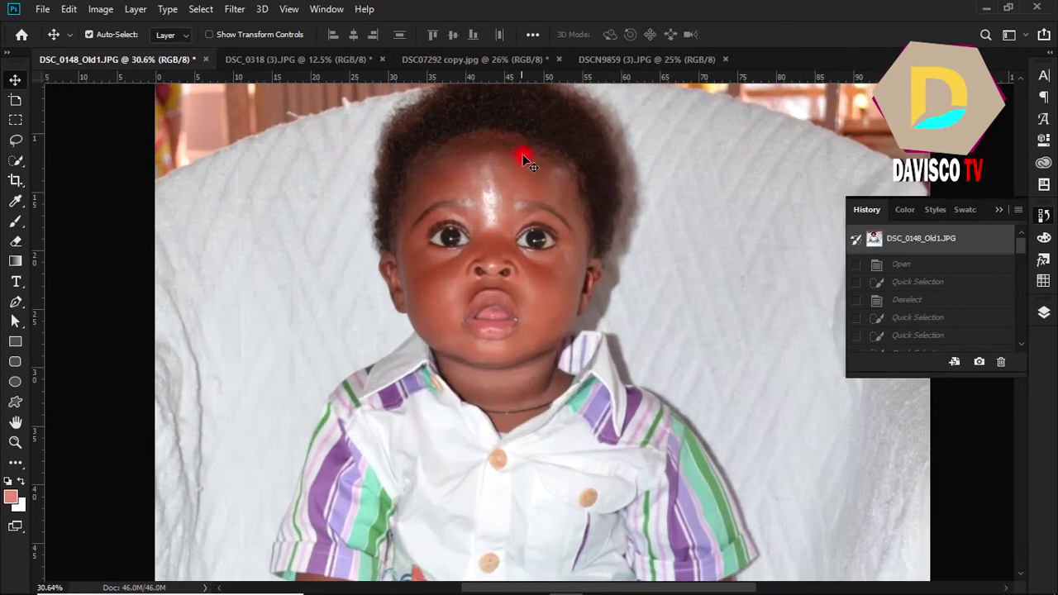
# Quick-select the baby's head and hair, subtracting the ear, collar and stray background
pyautogui.press('w')
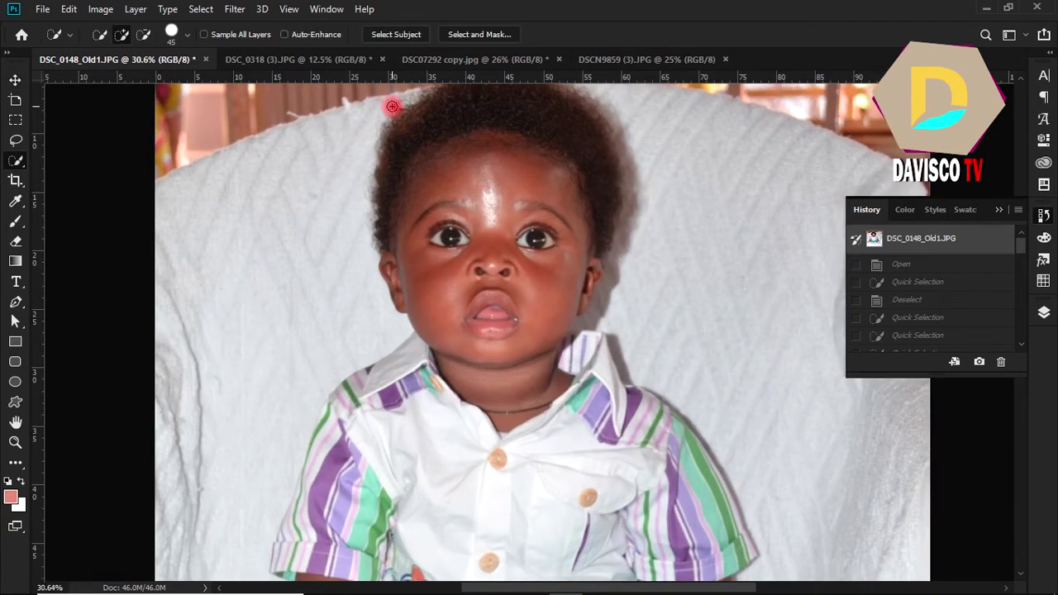
pyautogui.moveTo(392, 106); pyautogui.dragTo(500, 303)
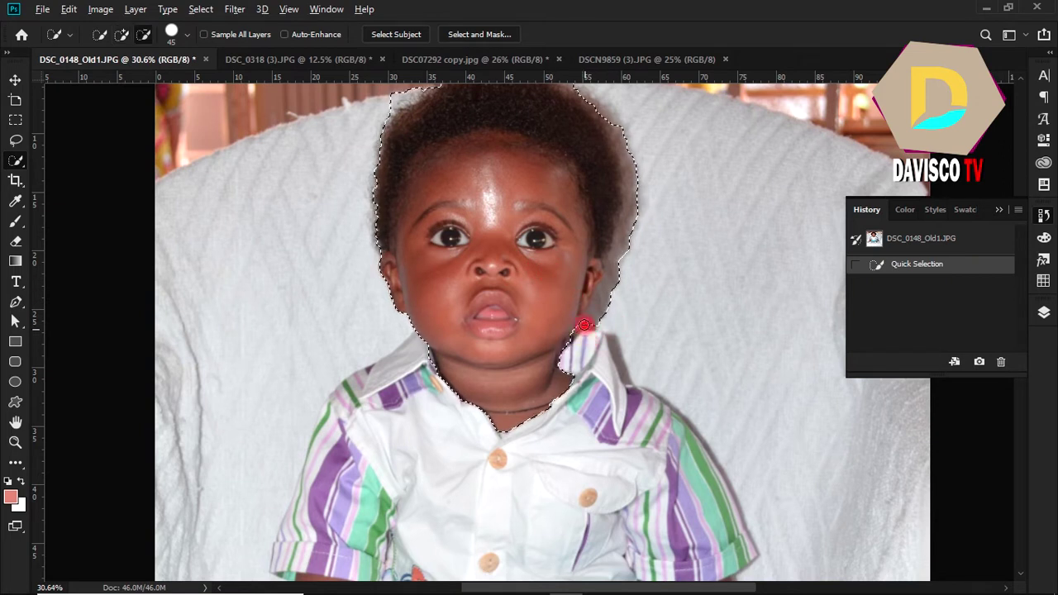
pyautogui.moveTo(609, 314); pyautogui.dragTo(629, 257)
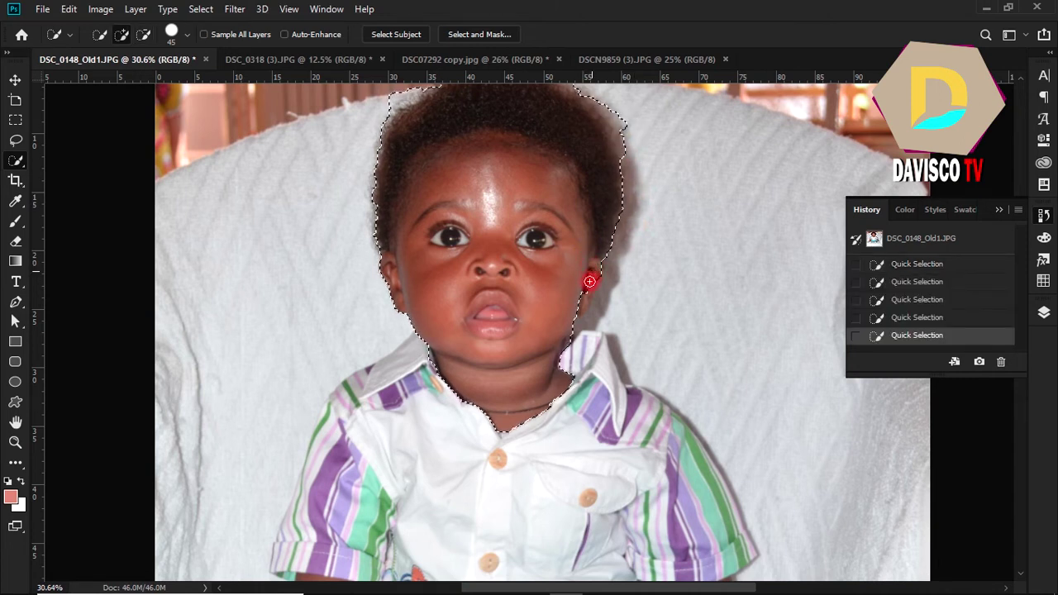
pyautogui.moveTo(580, 296); pyautogui.dragTo(575, 364)
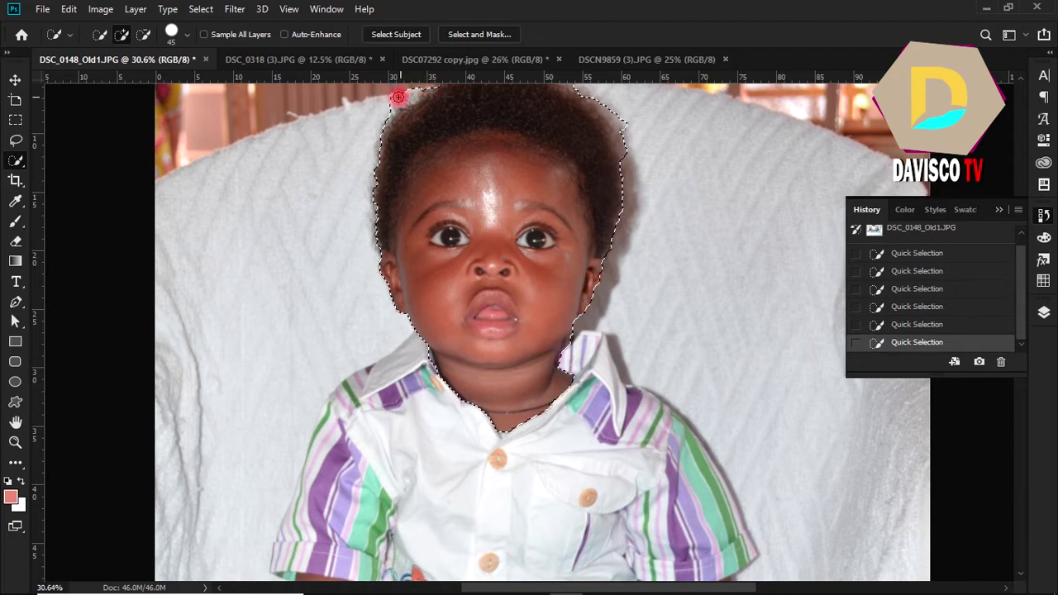
pyautogui.press('alt')
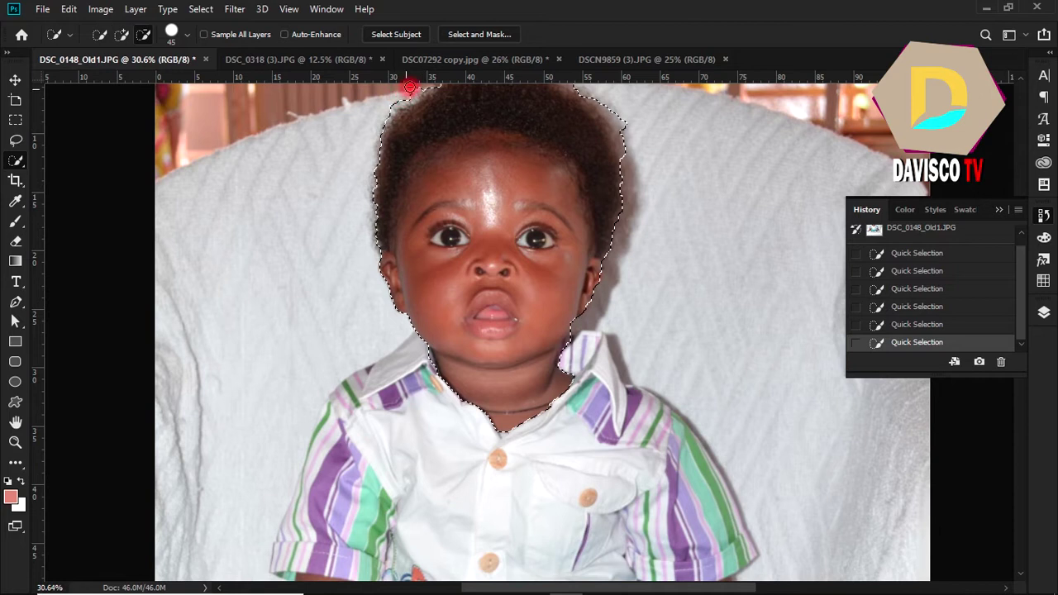
pyautogui.keyDown('alt'); pyautogui.click(399, 114); pyautogui.keyUp('alt')
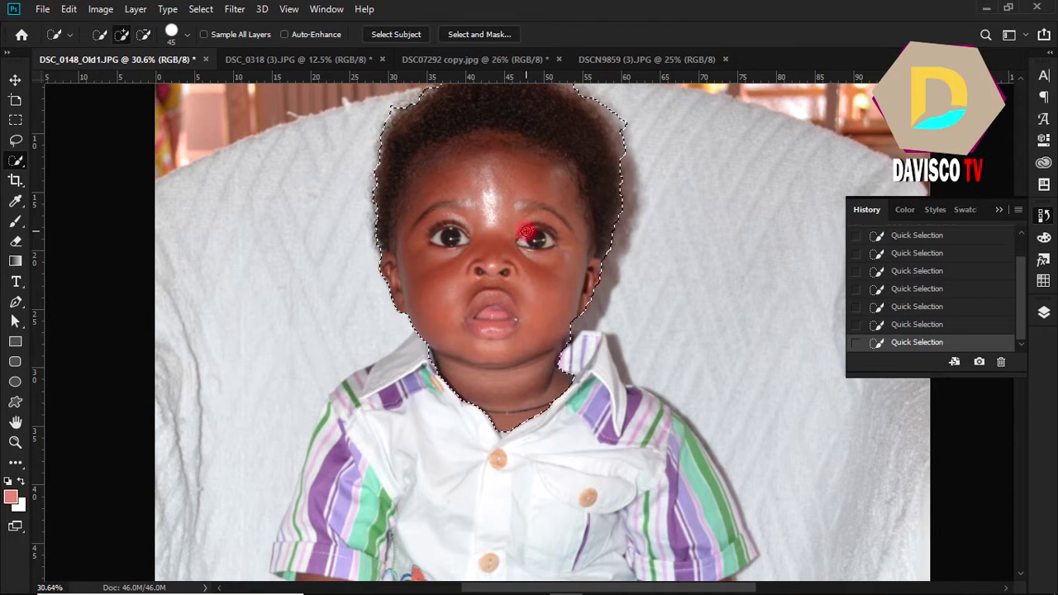
# Trial-cut and paste the selected head, then undo back to the selection
pyautogui.press('v')
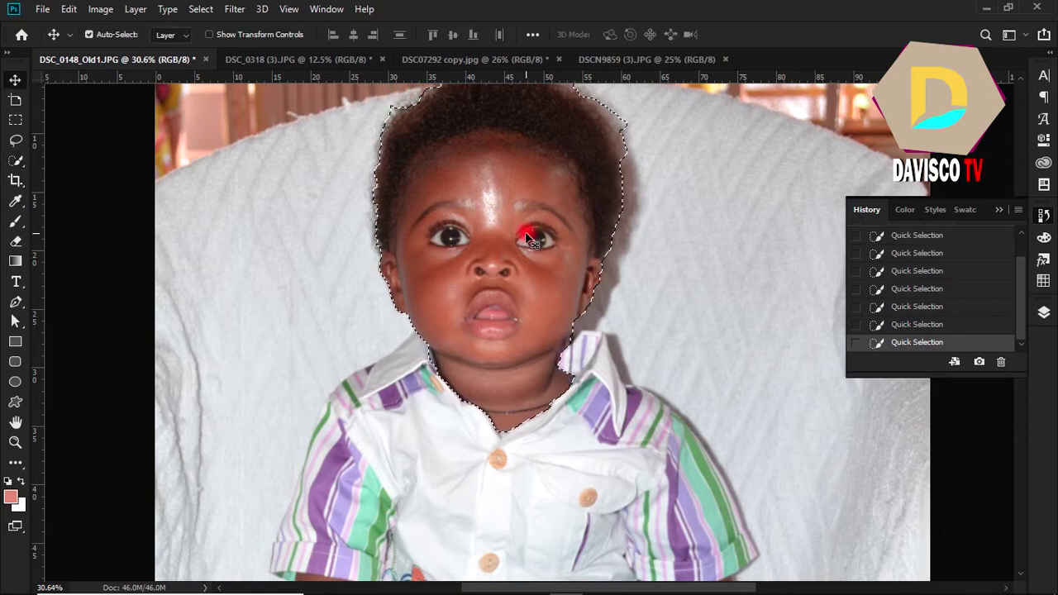
pyautogui.hotkey('ctrl', 'x')
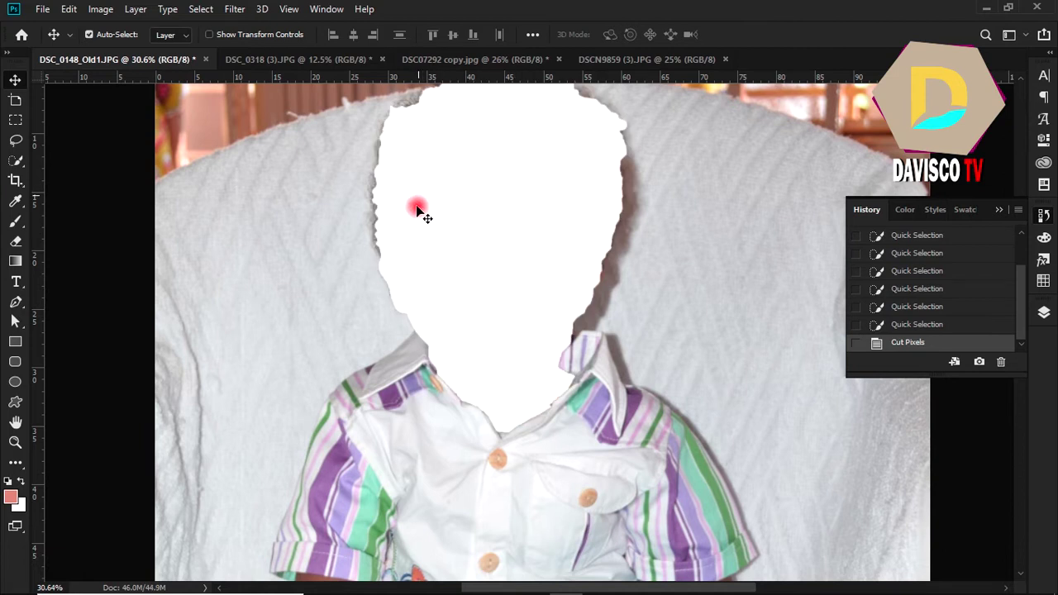
pyautogui.hotkey('ctrl', 'v')
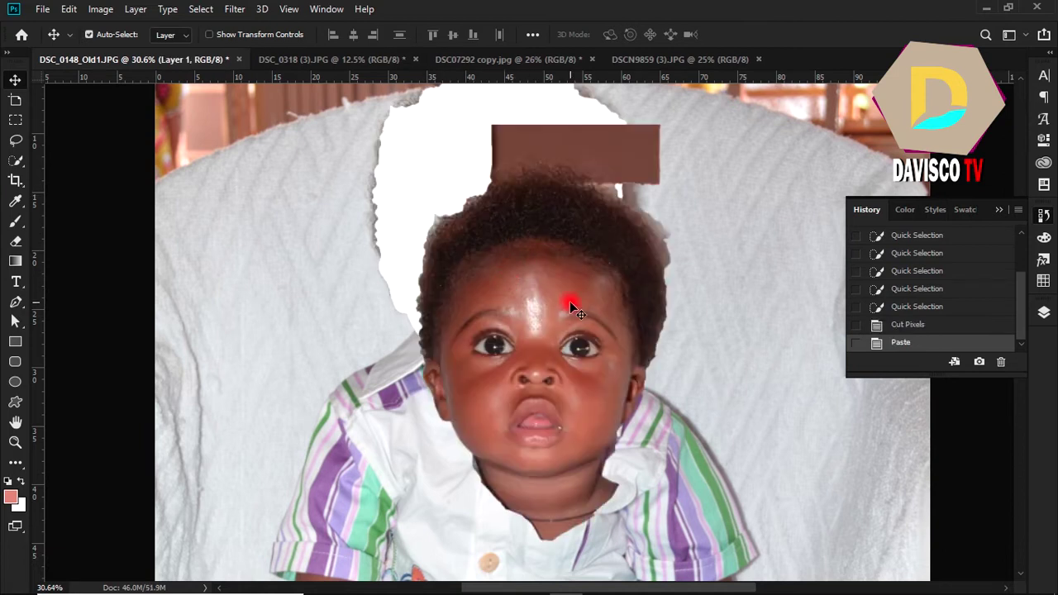
pyautogui.hotkey('ctrl', 'z')
pyautogui.hotkey('ctrl', 'z')
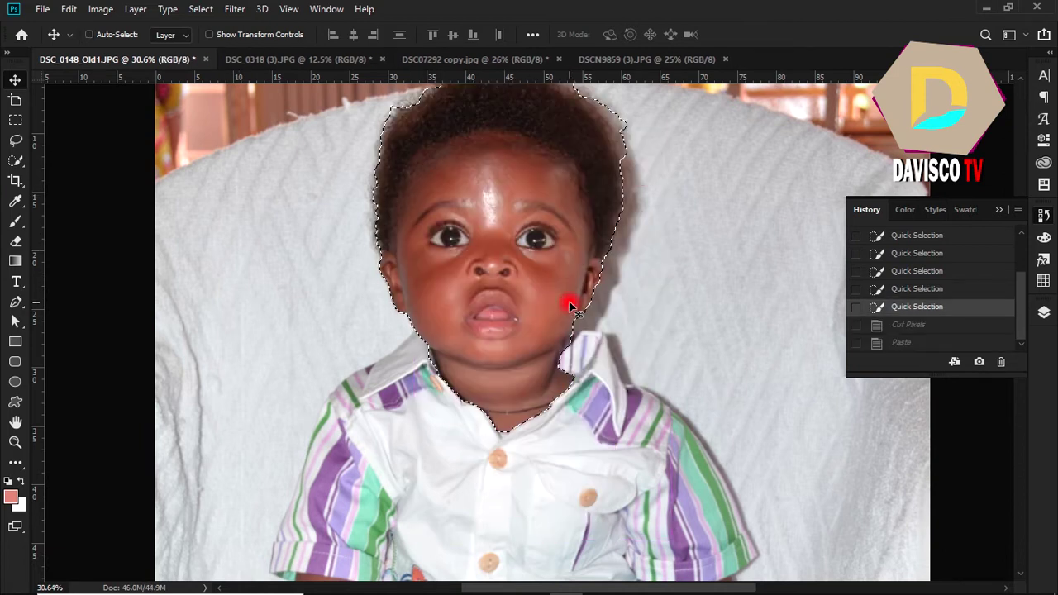
# Paste the baby's head into DSC07292 copy as Layer 1 and move it over the child
pyautogui.click(494, 57)
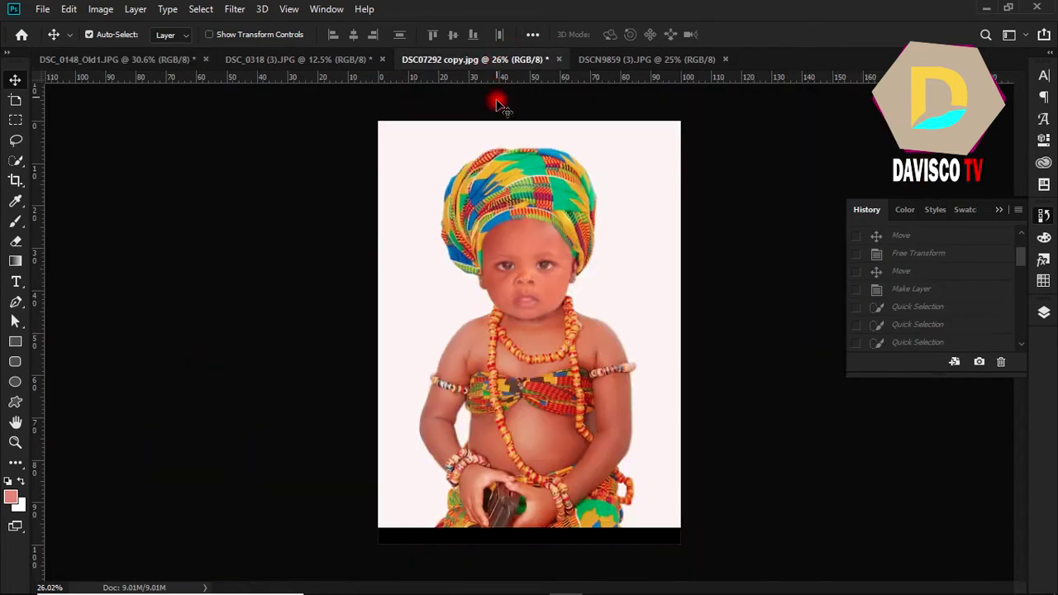
pyautogui.scroll(5, 570, 289)
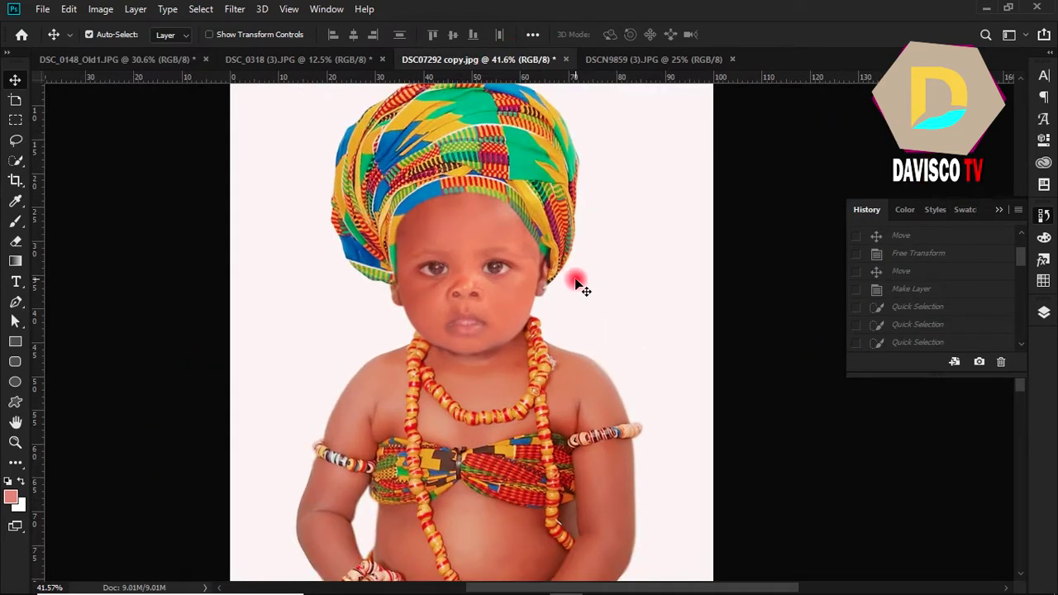
pyautogui.hotkey('ctrl', 'v')
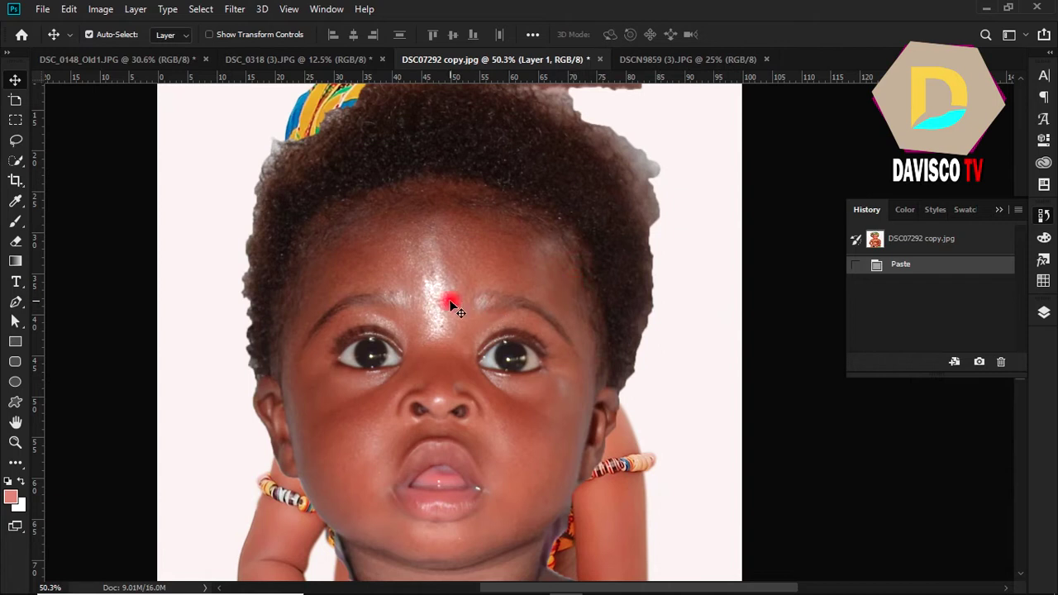
pyautogui.moveTo(453, 305)
pyautogui.mouseDown()
pyautogui.moveTo(625, 279)
pyautogui.moveTo(517, 319)
pyautogui.moveTo(519, 302)
pyautogui.mouseUp()
pyautogui.scroll(-2, 626, 278)
pyautogui.scroll(-2, 626, 278)
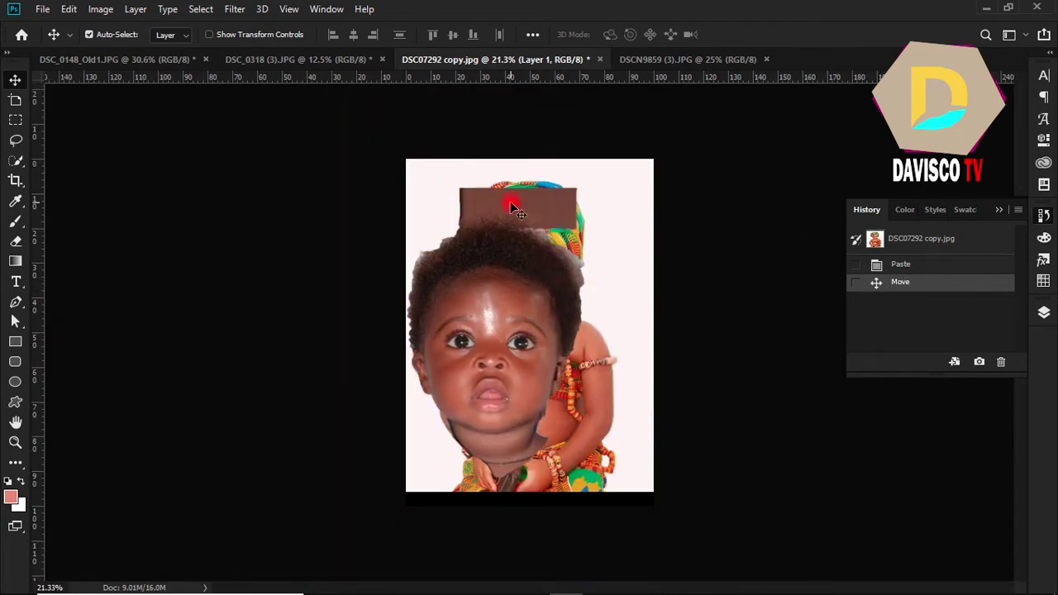
# Delete the brown rectangle and leftover patches around the pasted head, then move it up-right
pyautogui.press('w')
pyautogui.moveTo(466, 194); pyautogui.dragTo(571, 223)
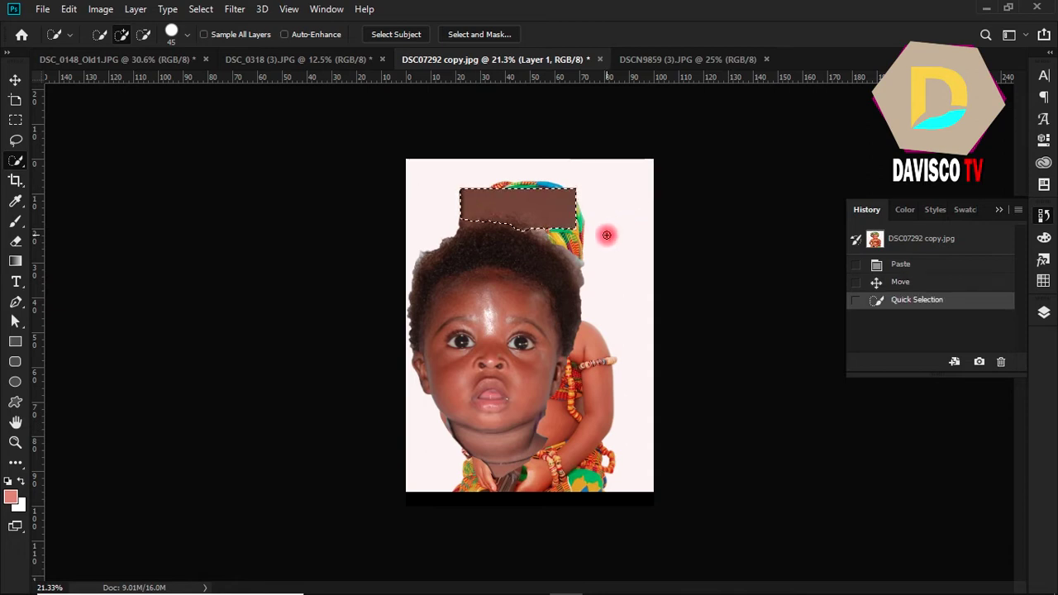
pyautogui.press('Delete')
pyautogui.click(464, 221)
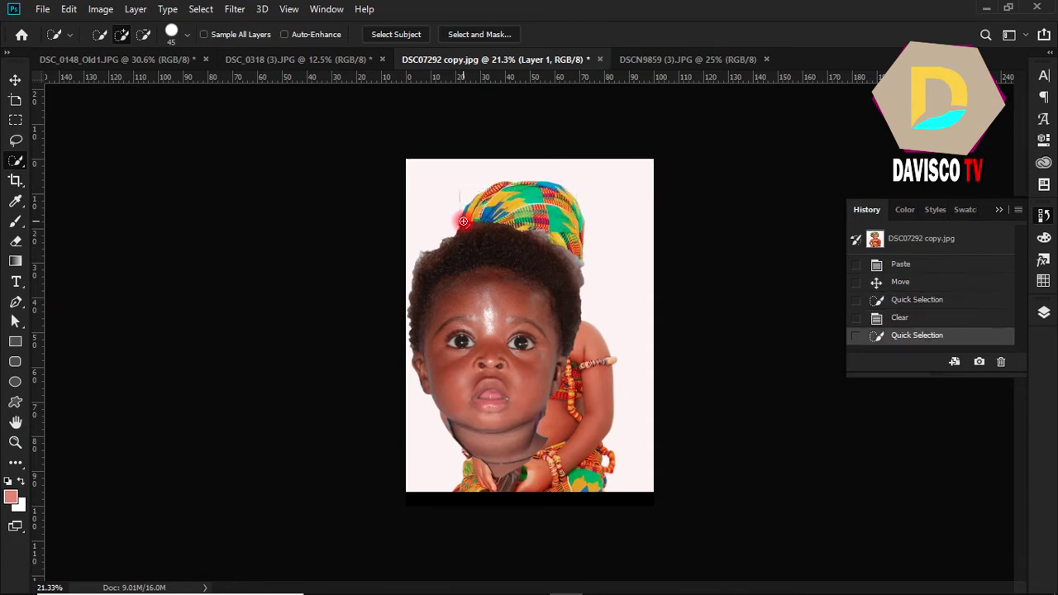
pyautogui.press('Delete')
pyautogui.moveTo(533, 233); pyautogui.dragTo(586, 281)
pyautogui.click(587, 287)
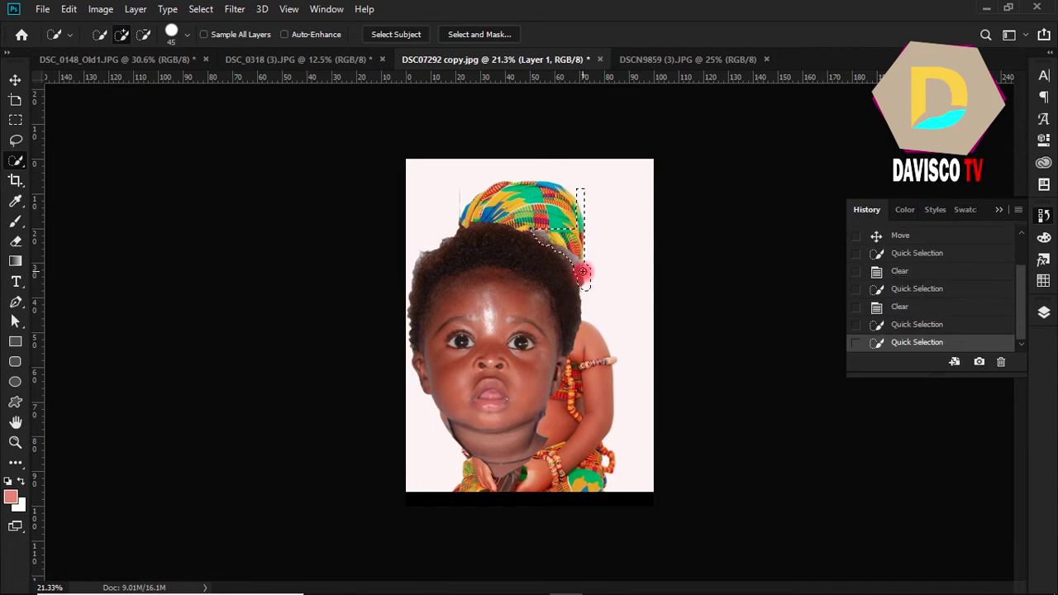
pyautogui.press('Delete')
pyautogui.hotkey('ctrl', 'd')
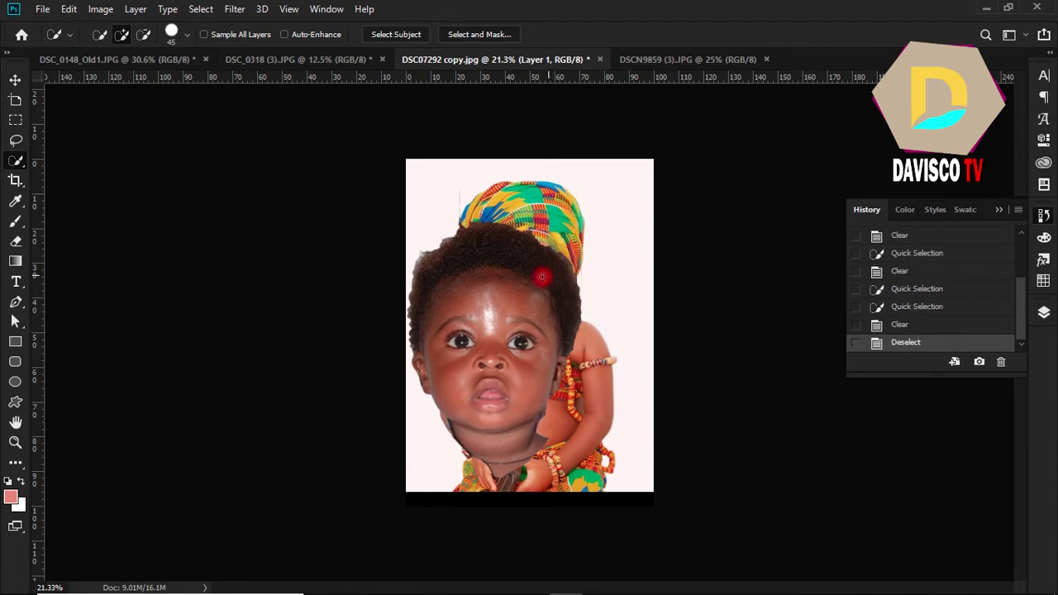
pyautogui.press('v')
pyautogui.moveTo(511, 288)
pyautogui.mouseDown()
pyautogui.moveTo(632, 239)
pyautogui.moveTo(616, 217)
pyautogui.moveTo(611, 239)
pyautogui.mouseUp()
# Scale the pasted baby face down to about 44% and commit the transform
pyautogui.hotkey('ctrl', 't')
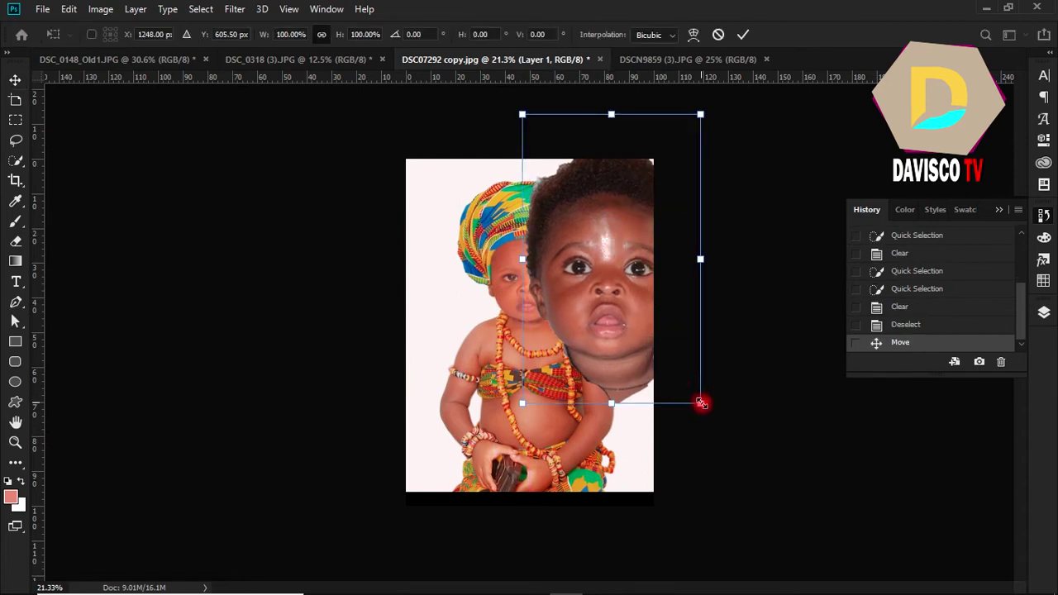
pyautogui.moveTo(701, 403); pyautogui.dragTo(653, 324)
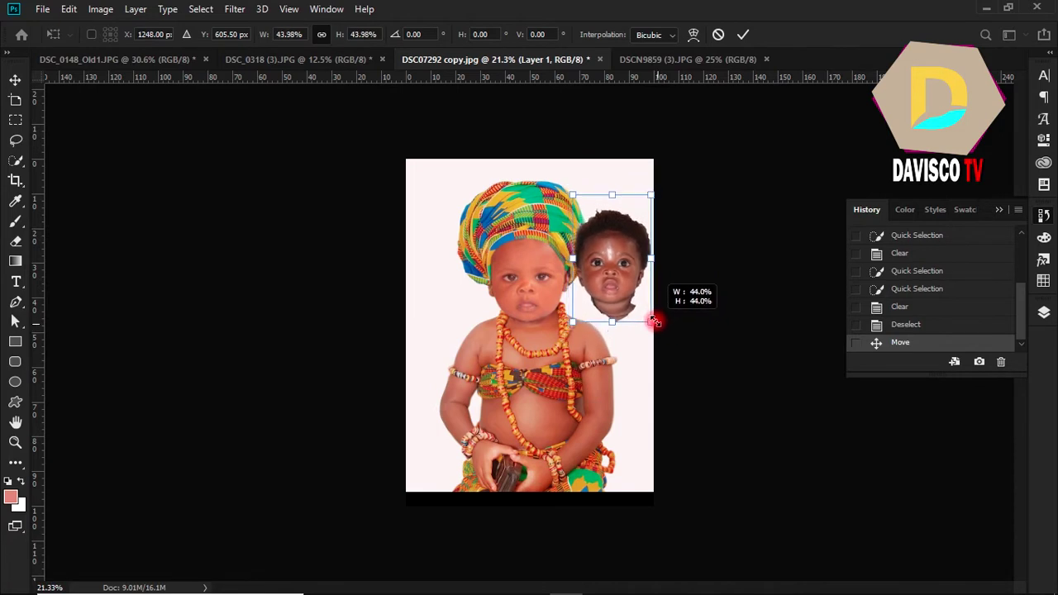
pyautogui.moveTo(654, 324); pyautogui.dragTo(651, 321)
pyautogui.click(744, 36)
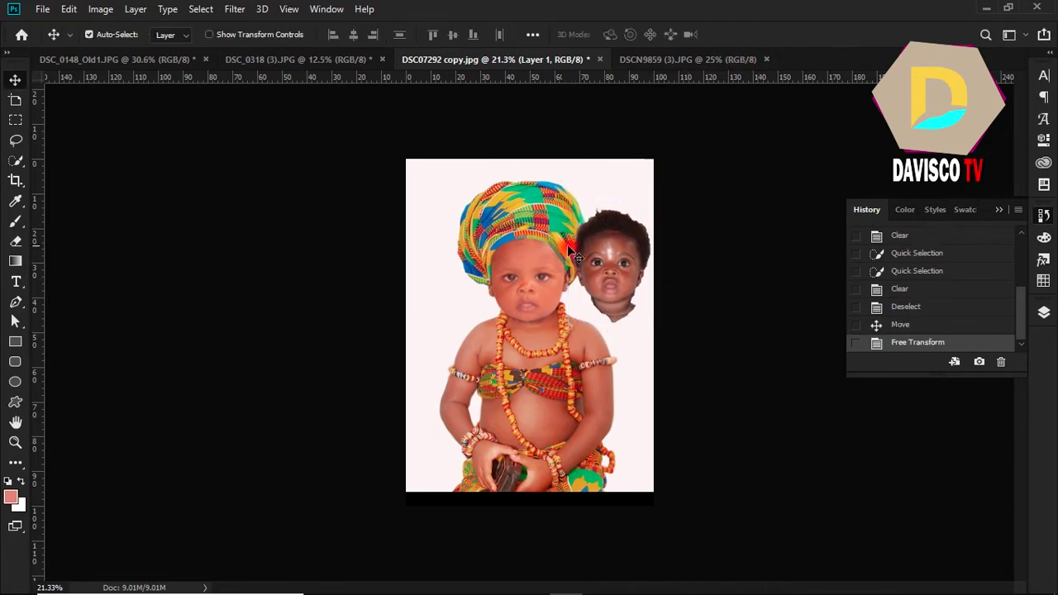
pyautogui.scroll(2, 529, 275)
pyautogui.scroll(2, 526, 267)
pyautogui.scroll(1, 525, 266)
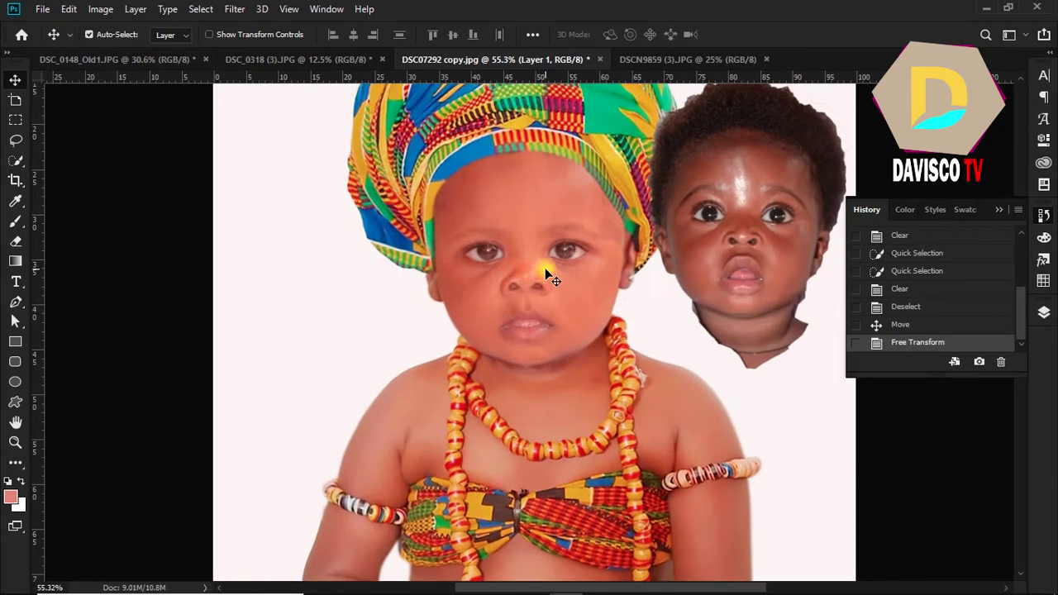
pyautogui.click(1043, 312)
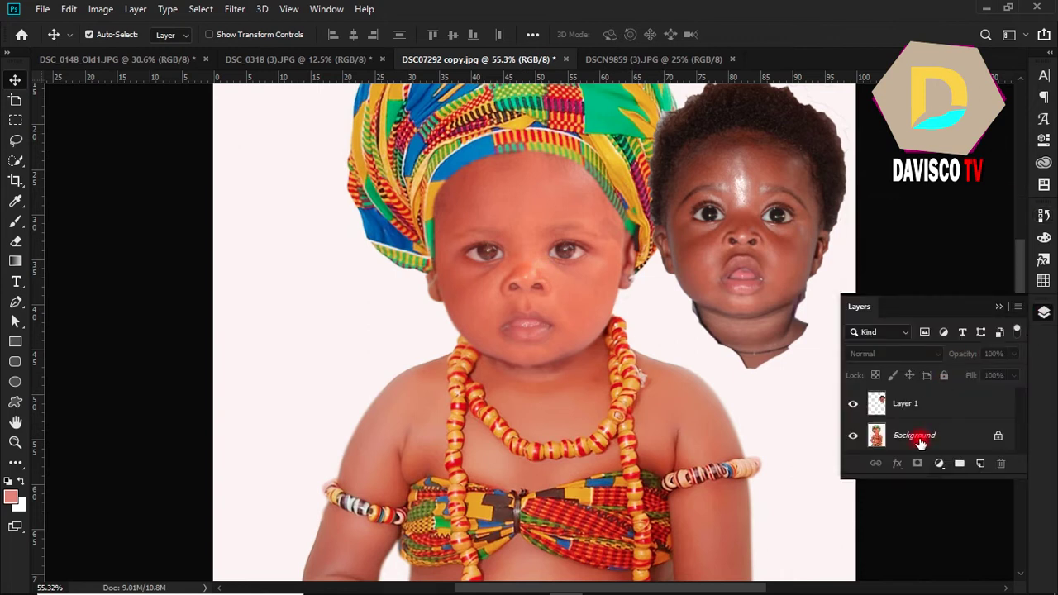
# Unlock the Background layer and quick-select the child's face below the headwrap
pyautogui.click(922, 439)
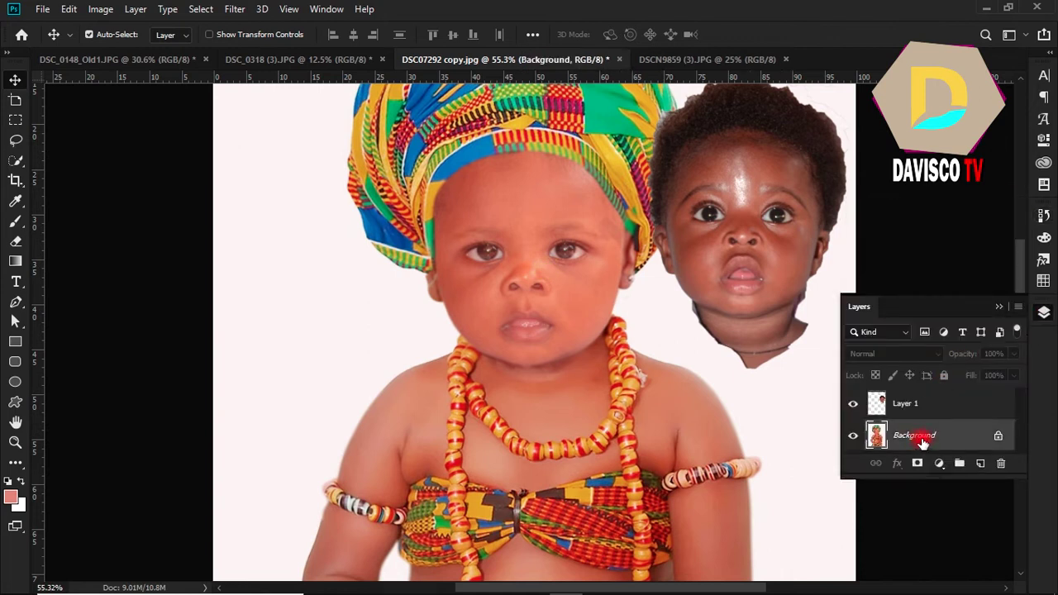
pyautogui.click(1000, 438)
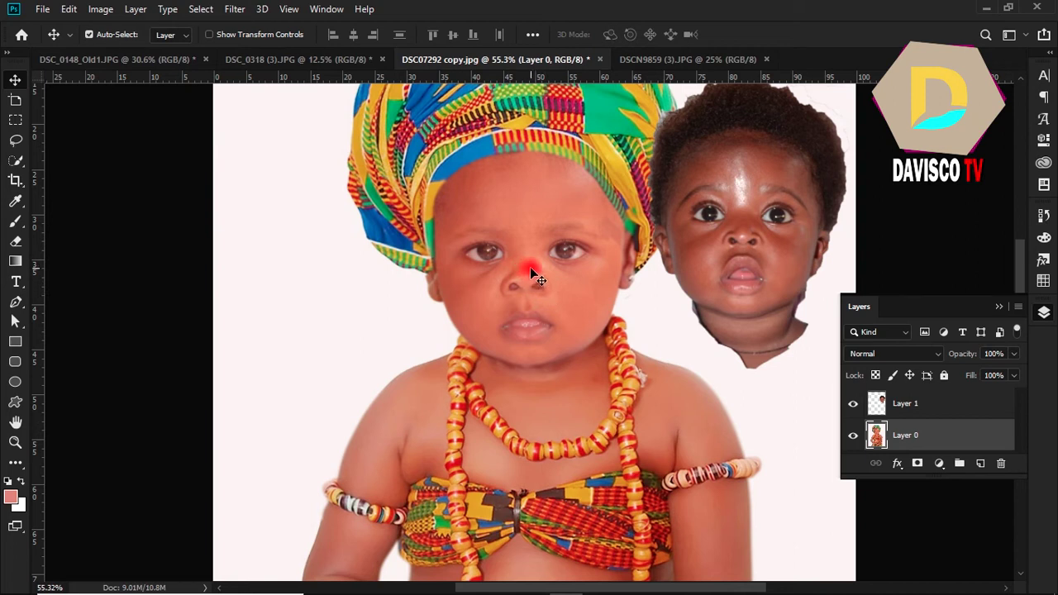
pyautogui.press('w')
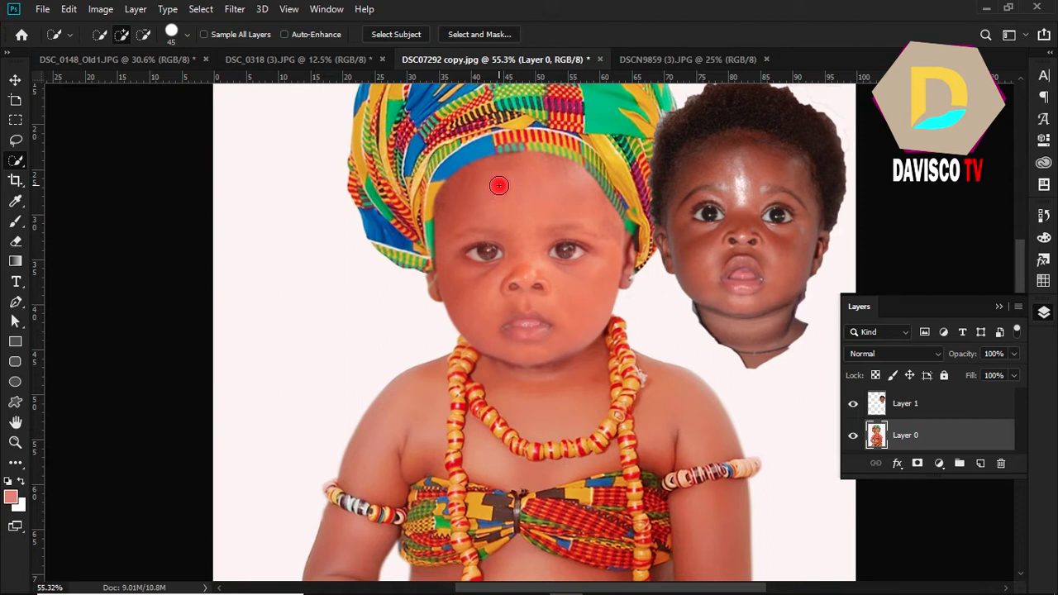
pyautogui.moveTo(492, 183); pyautogui.dragTo(633, 291)
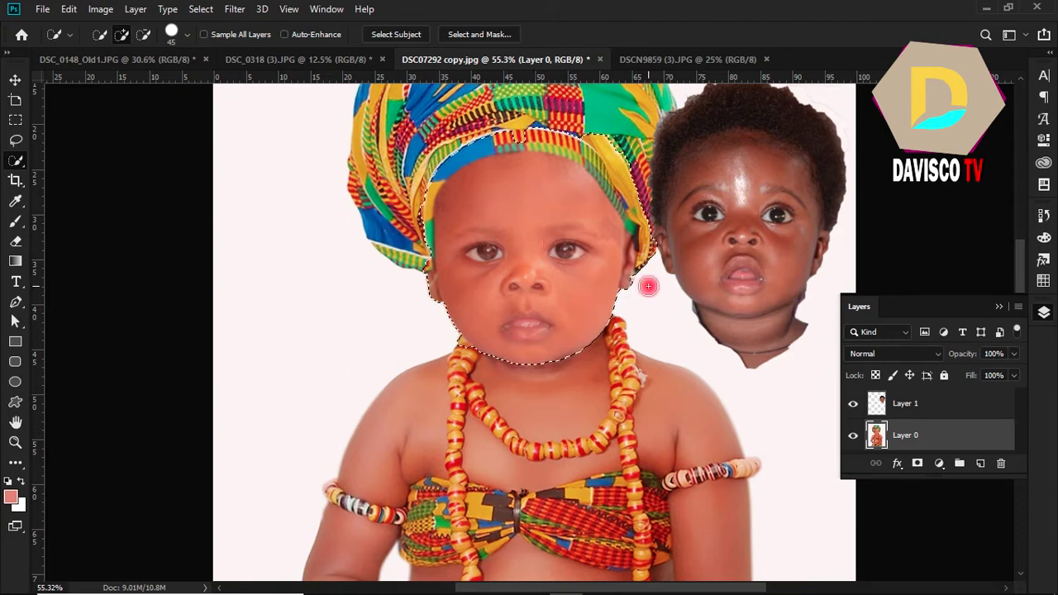
pyautogui.press('alt')
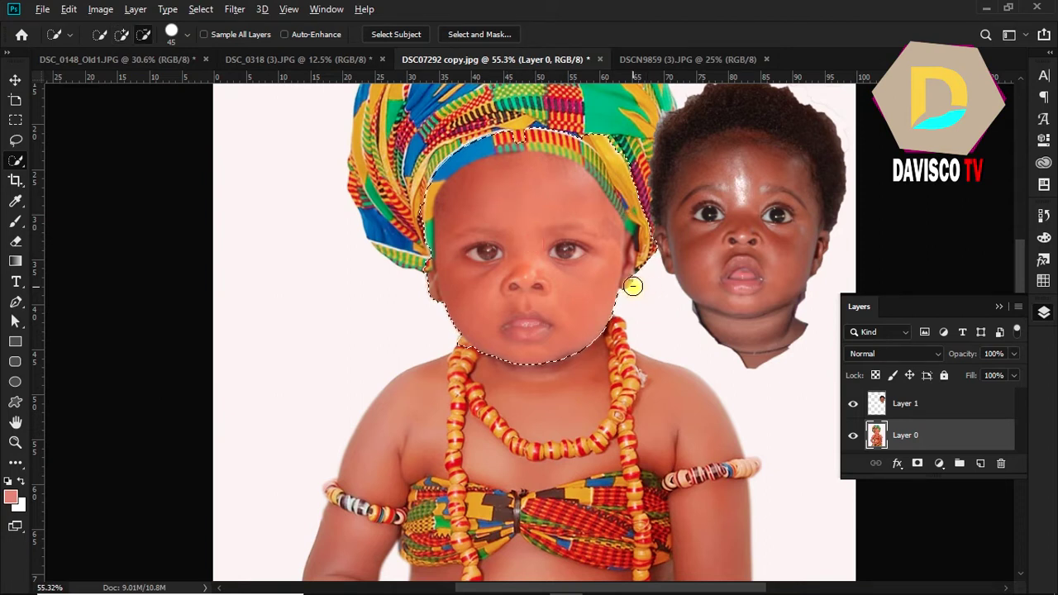
pyautogui.moveTo(642, 247)
pyautogui.mouseDown()
pyautogui.moveTo(534, 136)
pyautogui.moveTo(426, 180)
pyautogui.moveTo(426, 263)
pyautogui.mouseUp()
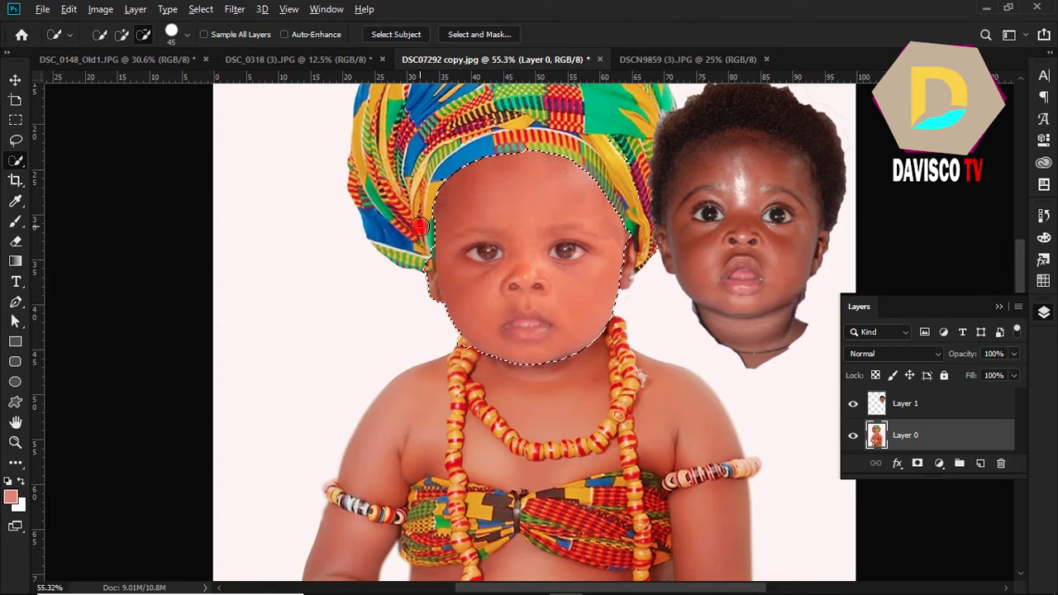
pyautogui.moveTo(425, 263); pyautogui.dragTo(432, 296)
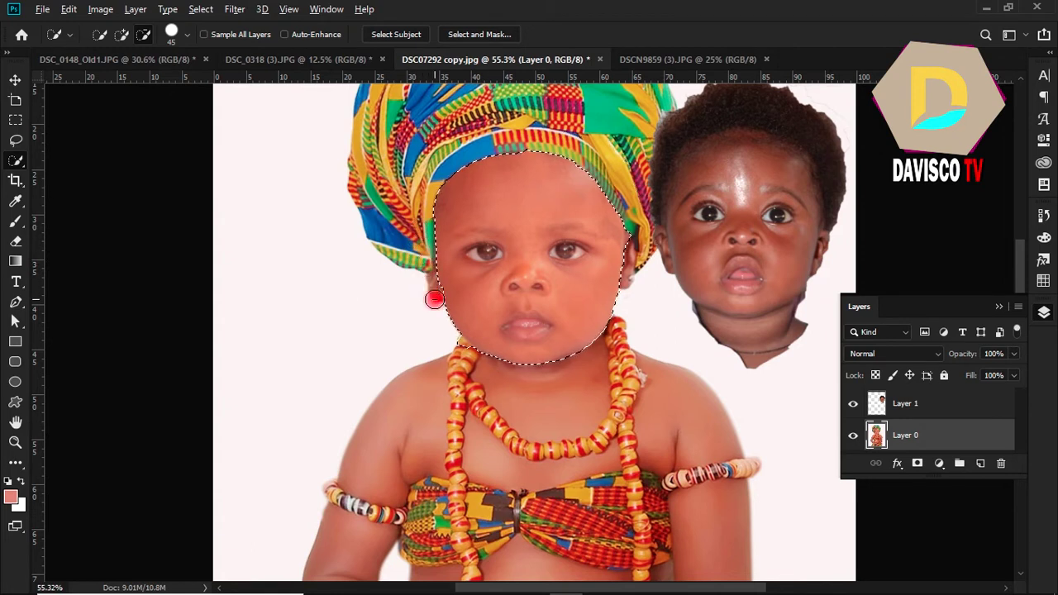
pyautogui.moveTo(431, 334); pyautogui.dragTo(456, 349)
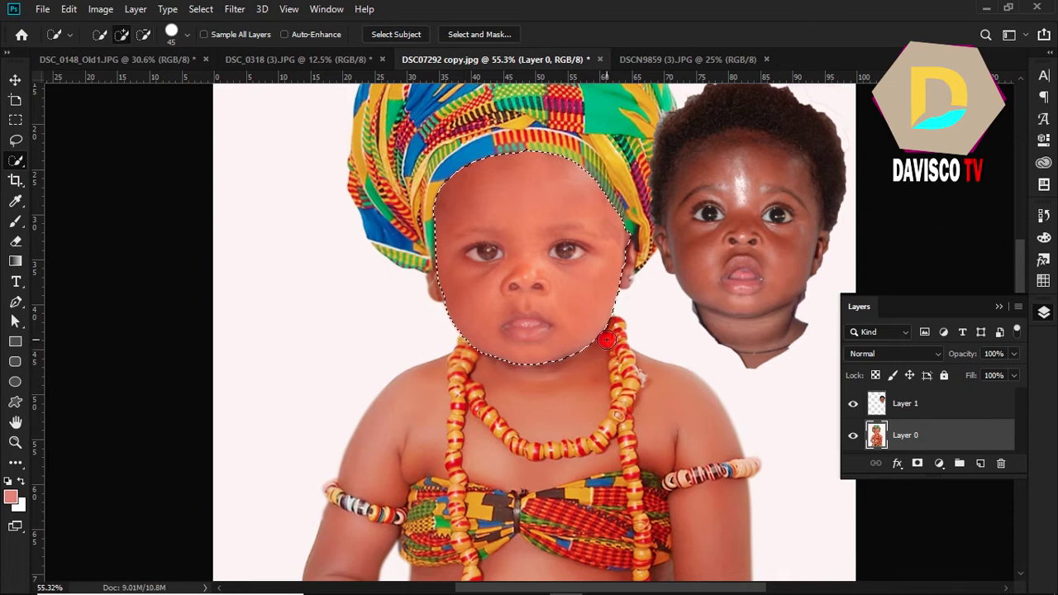
# Delete the child's original face and drag the baby's face over the hole
pyautogui.press('Delete')
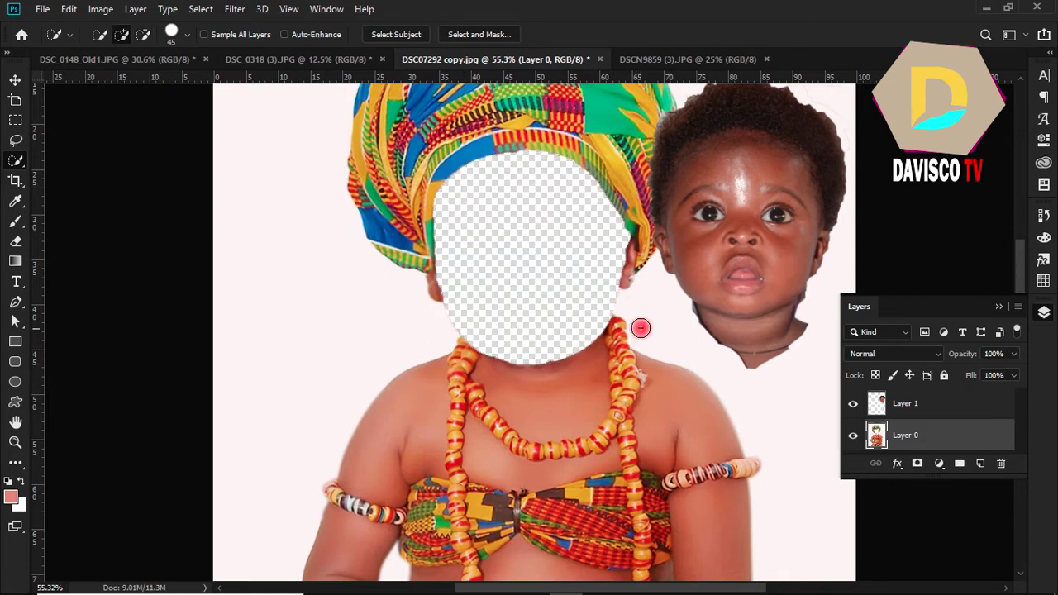
pyautogui.hotkey('ctrl', 'd')
pyautogui.press('v')
pyautogui.moveTo(752, 217); pyautogui.dragTo(538, 254)
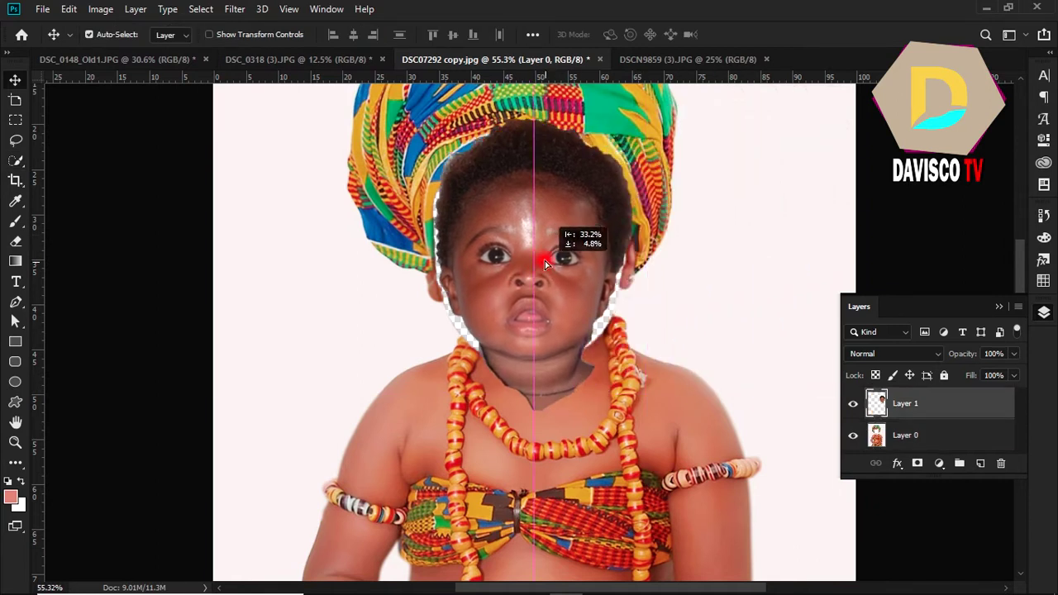
# Move the baby's face layer below Layer 0, rename it 'head', and start renaming Layer 0 'body'
pyautogui.click(953, 407)
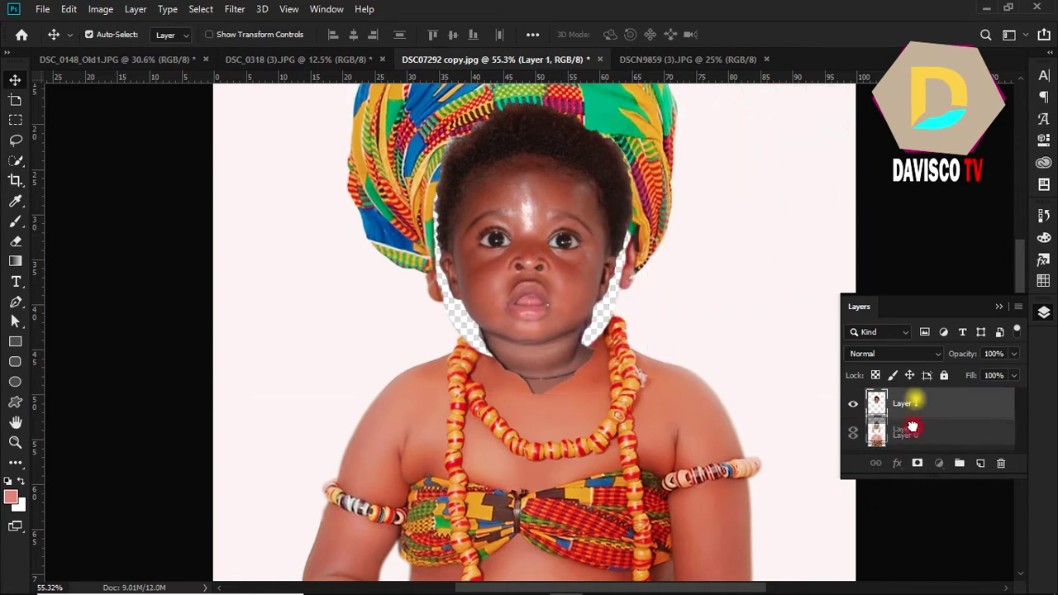
pyautogui.moveTo(914, 403); pyautogui.dragTo(924, 455)
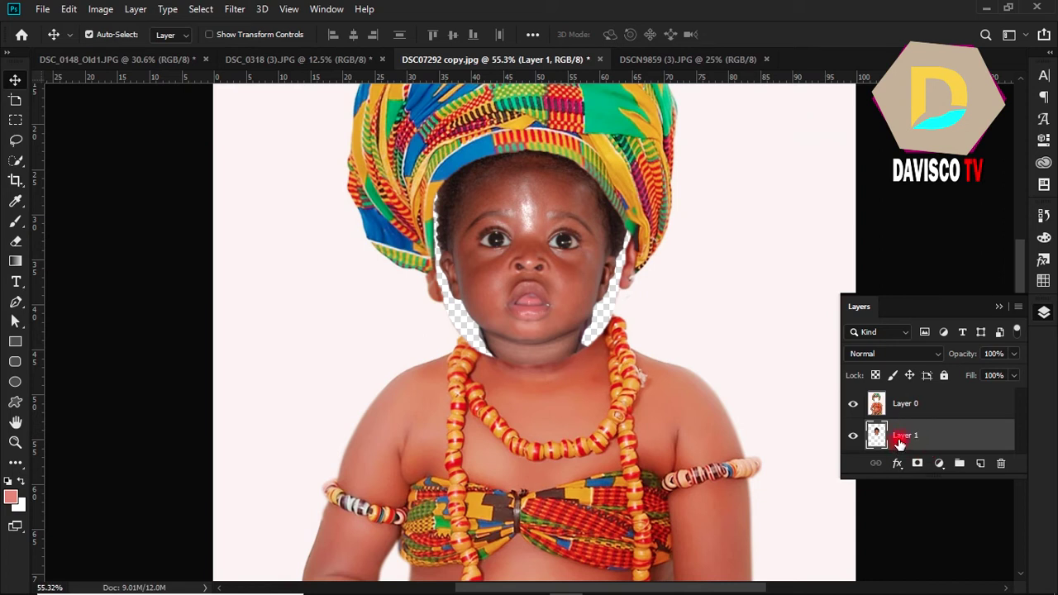
pyautogui.doubleClick(899, 438)
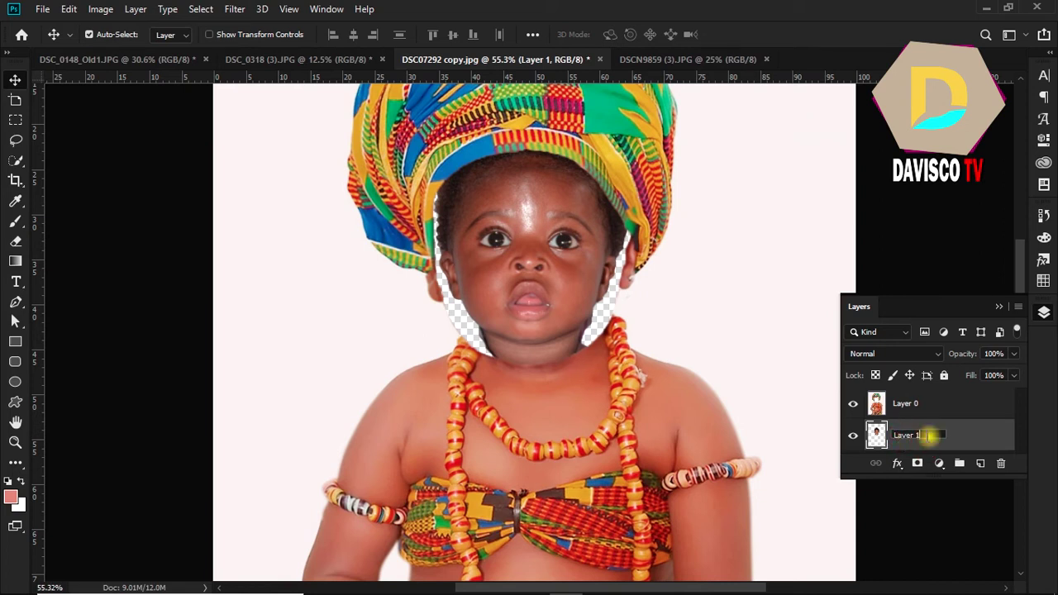
pyautogui.moveTo(928, 435); pyautogui.dragTo(892, 437)
pyautogui.write('head')
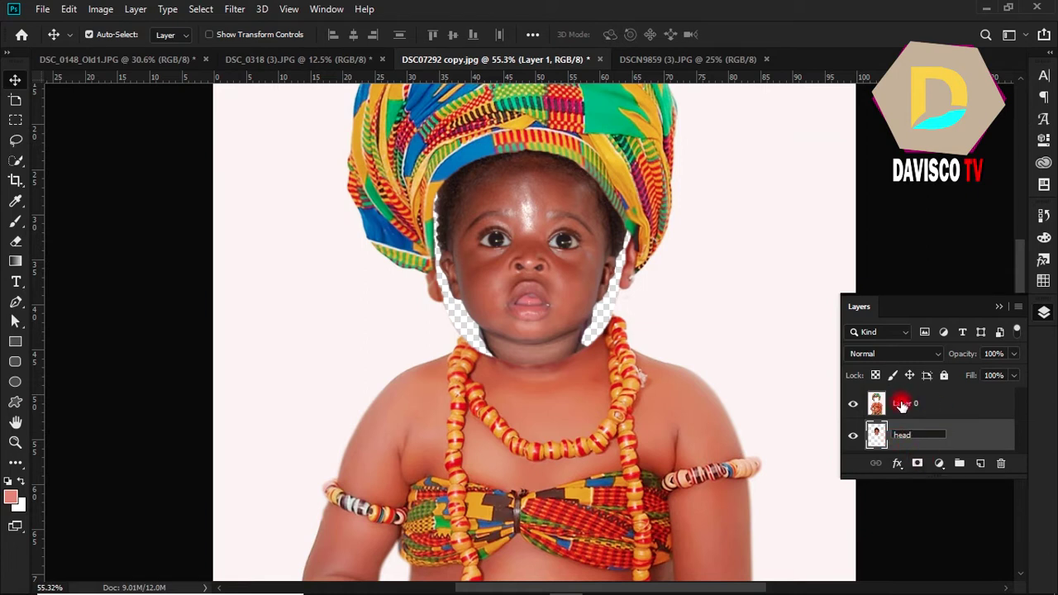
pyautogui.doubleClick(900, 403)
pyautogui.write('body')
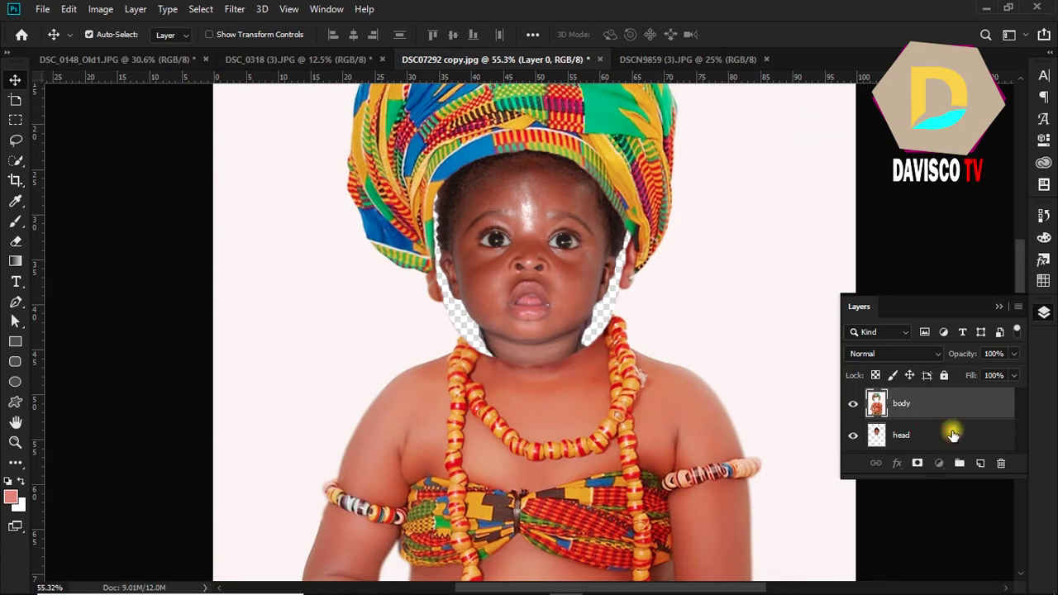
# Finish naming 'body', then enlarge the head layer and position it under the turban
pyautogui.click(951, 429)
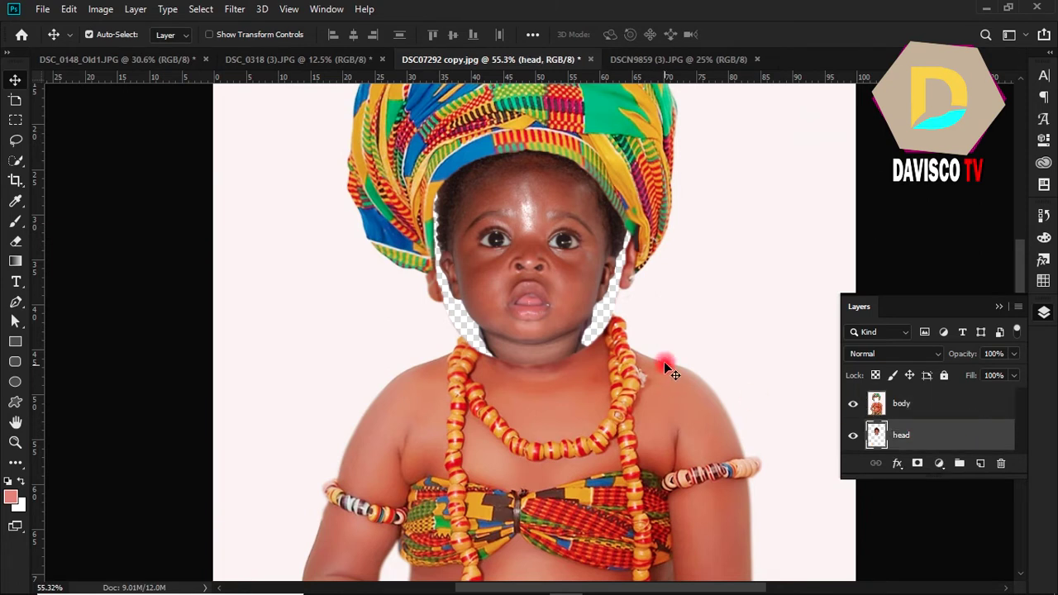
pyautogui.scroll(1, 523, 304)
pyautogui.scroll(2, 518, 281)
pyautogui.scroll(-1, 528, 281)
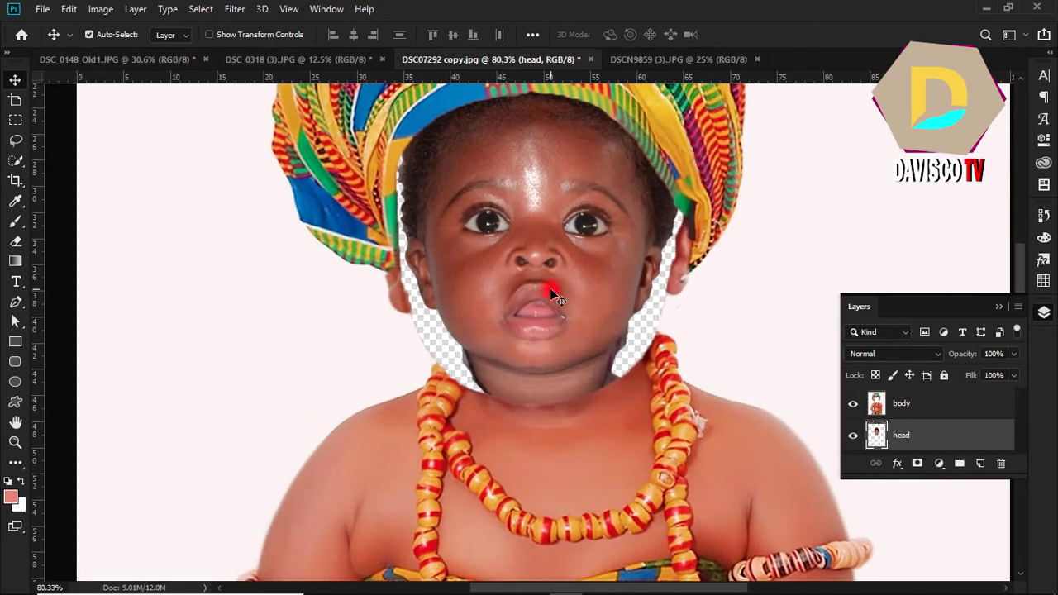
pyautogui.scroll(-1, 550, 289)
pyautogui.hotkey('ctrl', 't')
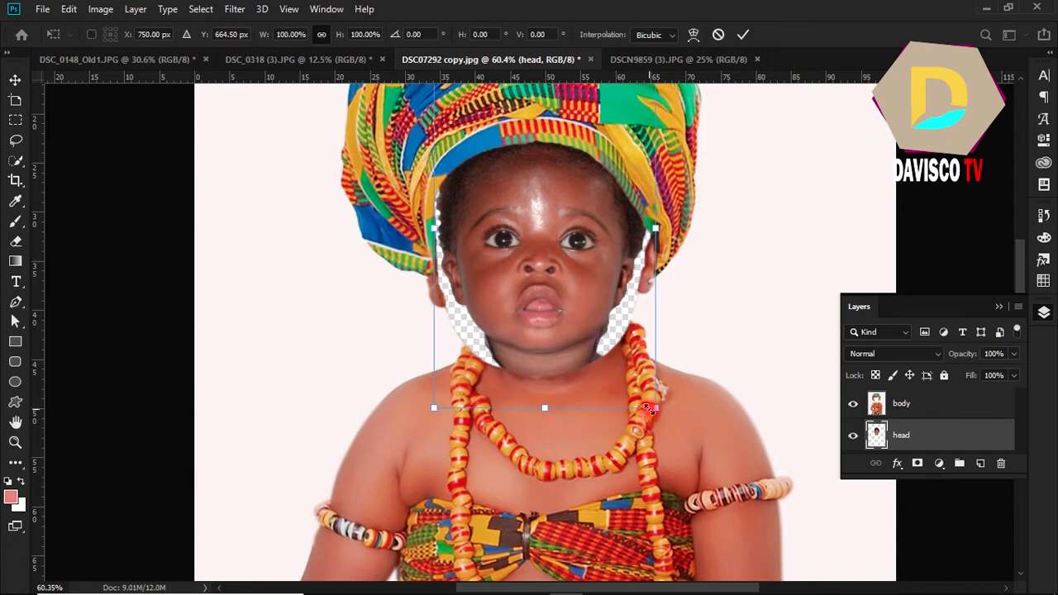
pyautogui.moveTo(655, 405); pyautogui.dragTo(686, 436)
pyautogui.moveTo(542, 339)
pyautogui.mouseDown()
pyautogui.moveTo(548, 307)
pyautogui.moveTo(536, 303)
pyautogui.mouseUp()
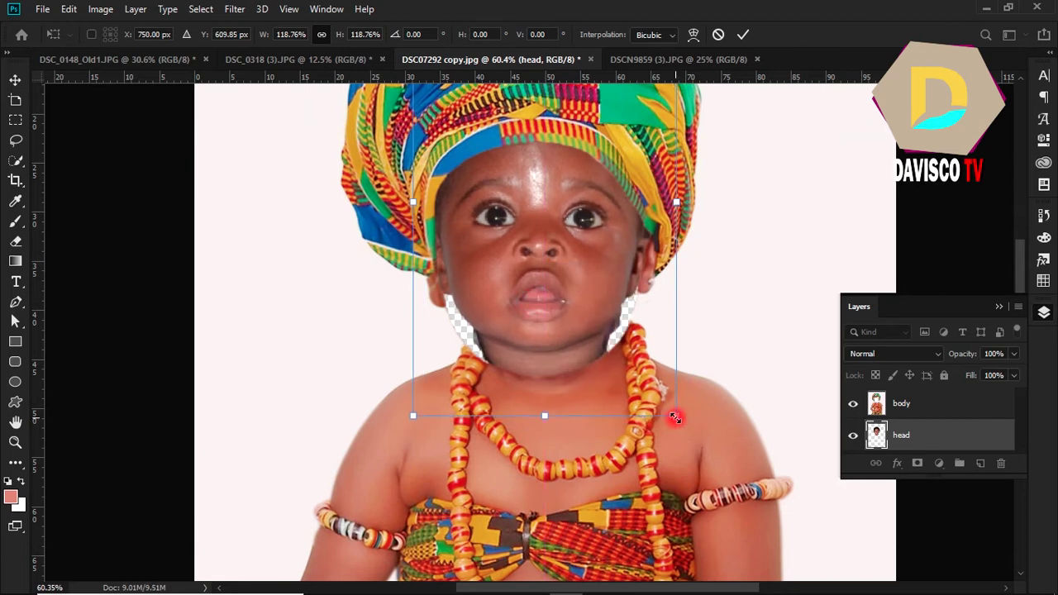
pyautogui.moveTo(676, 418); pyautogui.dragTo(680, 424)
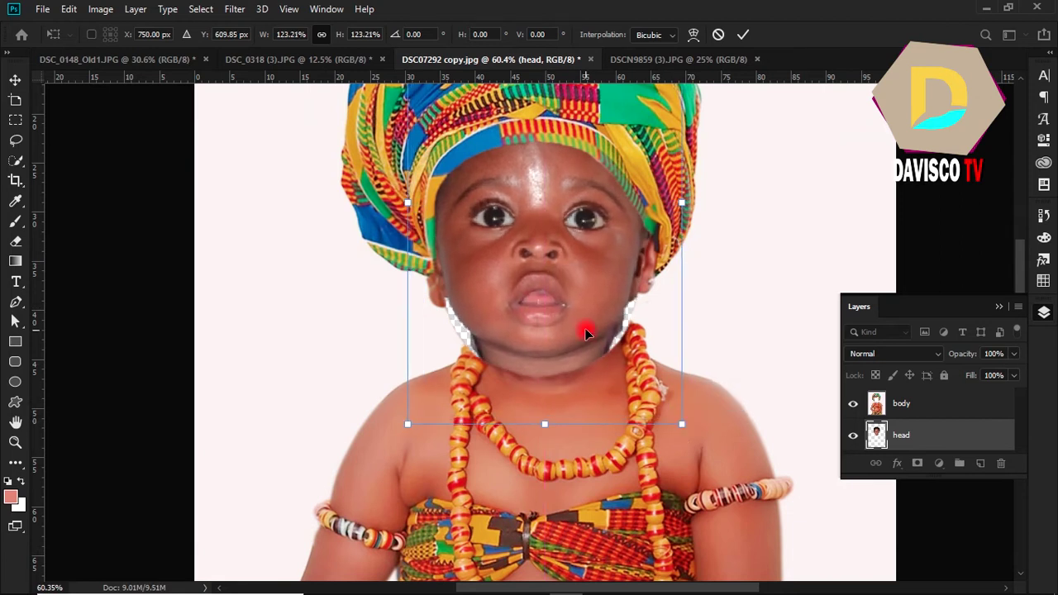
pyautogui.moveTo(583, 326)
pyautogui.mouseDown()
pyautogui.moveTo(576, 317)
pyautogui.moveTo(580, 348)
pyautogui.mouseUp()
# Fine-tune the head's scale to about 121% and its position over the neck, then apply
pyautogui.moveTo(685, 452); pyautogui.dragTo(676, 439)
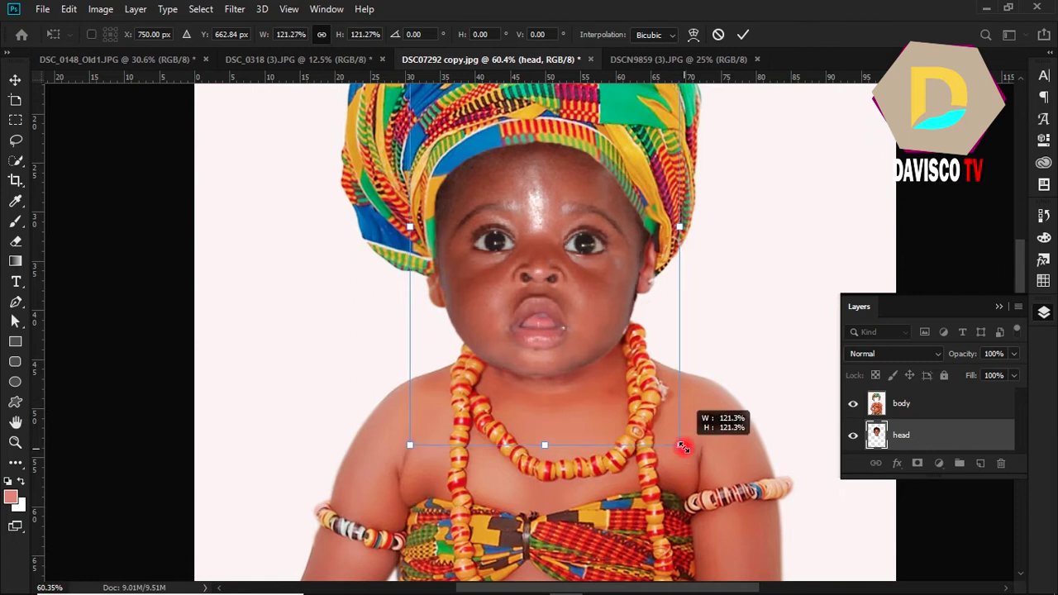
pyautogui.moveTo(562, 337); pyautogui.dragTo(566, 342)
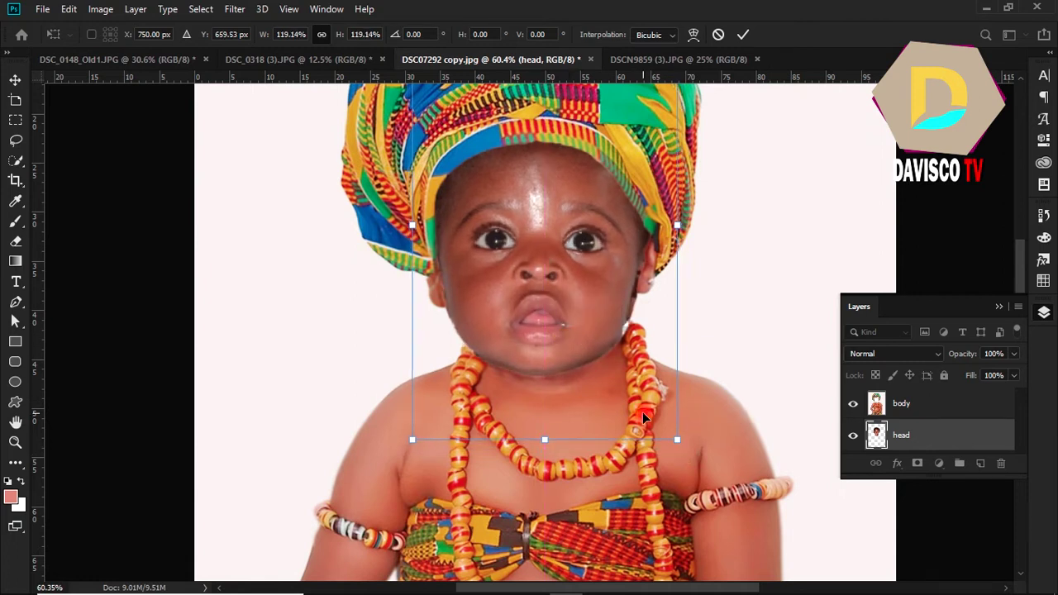
pyautogui.moveTo(638, 412); pyautogui.dragTo(642, 413)
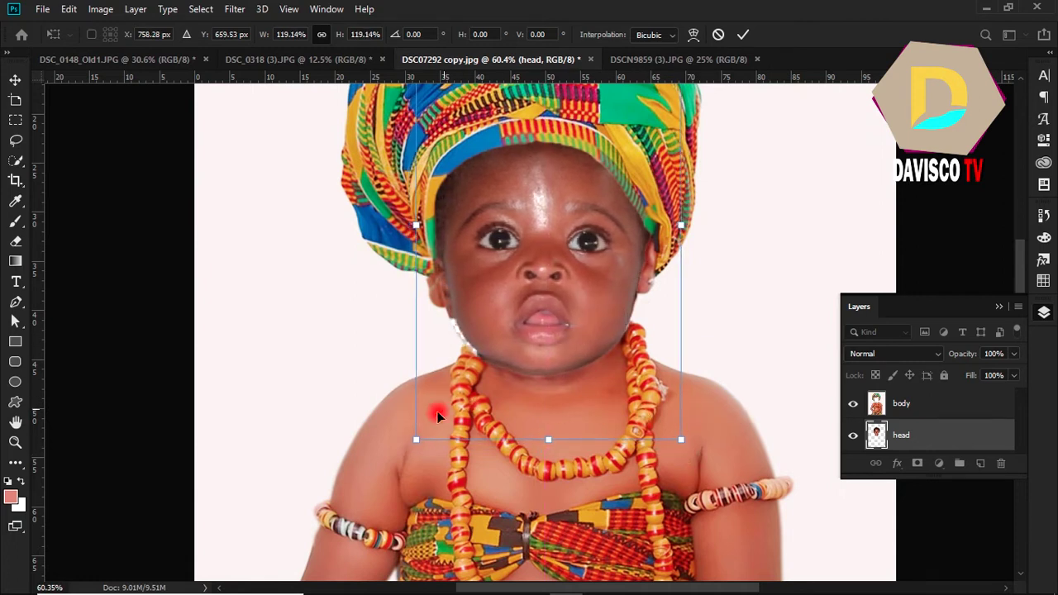
pyautogui.moveTo(413, 440); pyautogui.dragTo(411, 444)
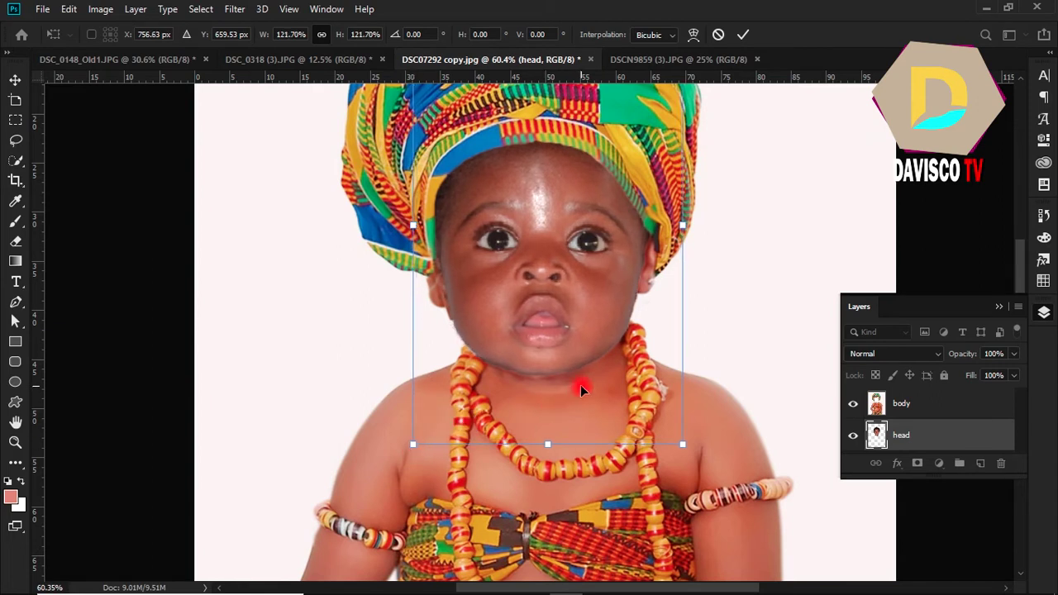
pyautogui.press('Return')
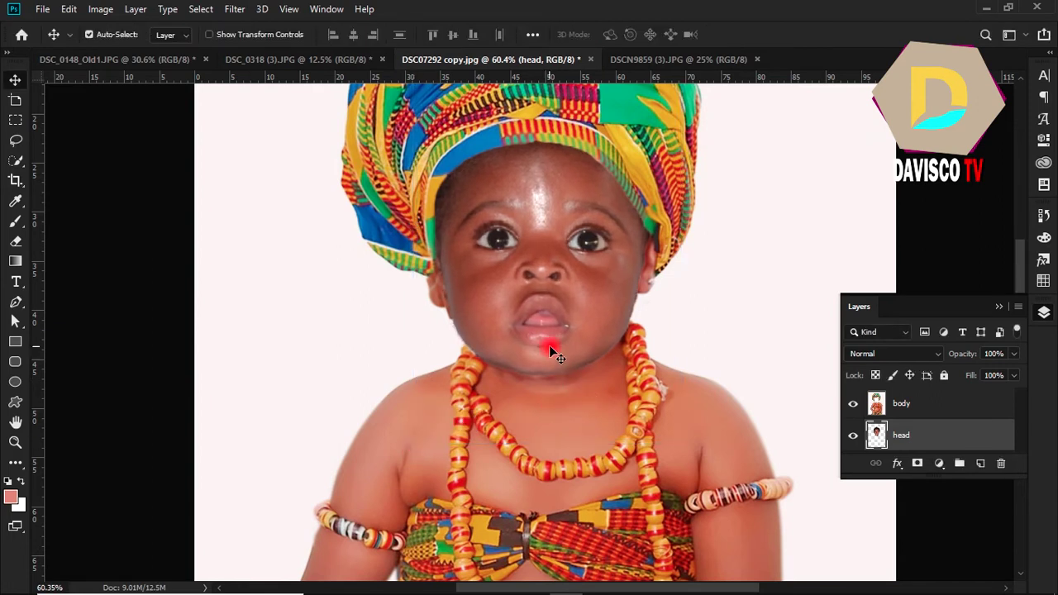
# Make the head slightly shorter by pulling the top transform handle down, and commit
pyautogui.scroll(-1, 559, 351)
pyautogui.scroll(-2, 558, 348)
pyautogui.scroll(-2, 558, 347)
pyautogui.scroll(2, 576, 372)
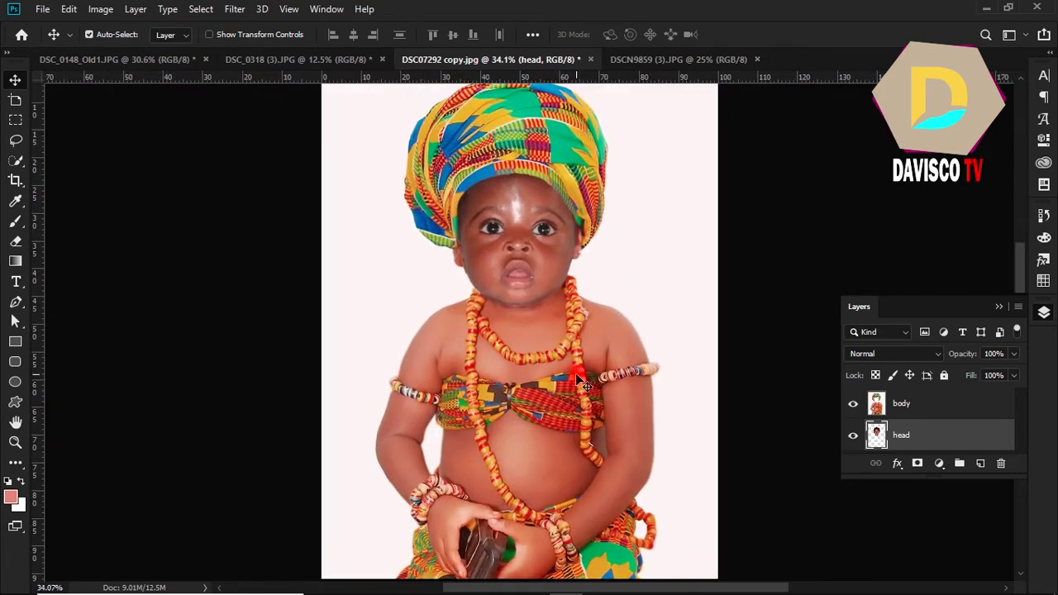
pyautogui.scroll(1, 575, 373)
pyautogui.scroll(1, 575, 373)
pyautogui.scroll(-2, 510, 304)
pyautogui.scroll(-1, 510, 303)
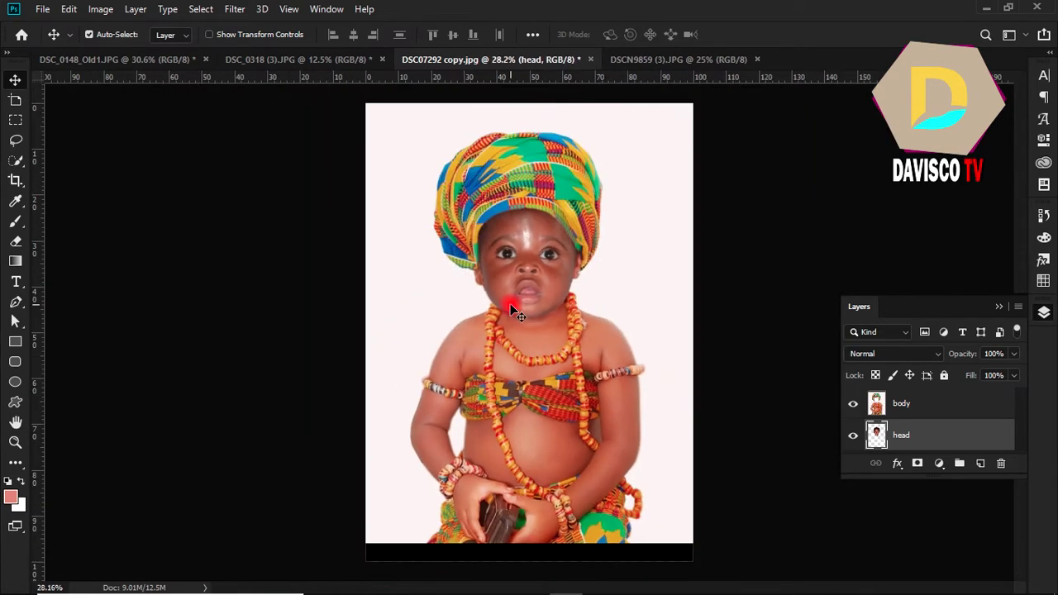
pyautogui.scroll(1, 547, 302)
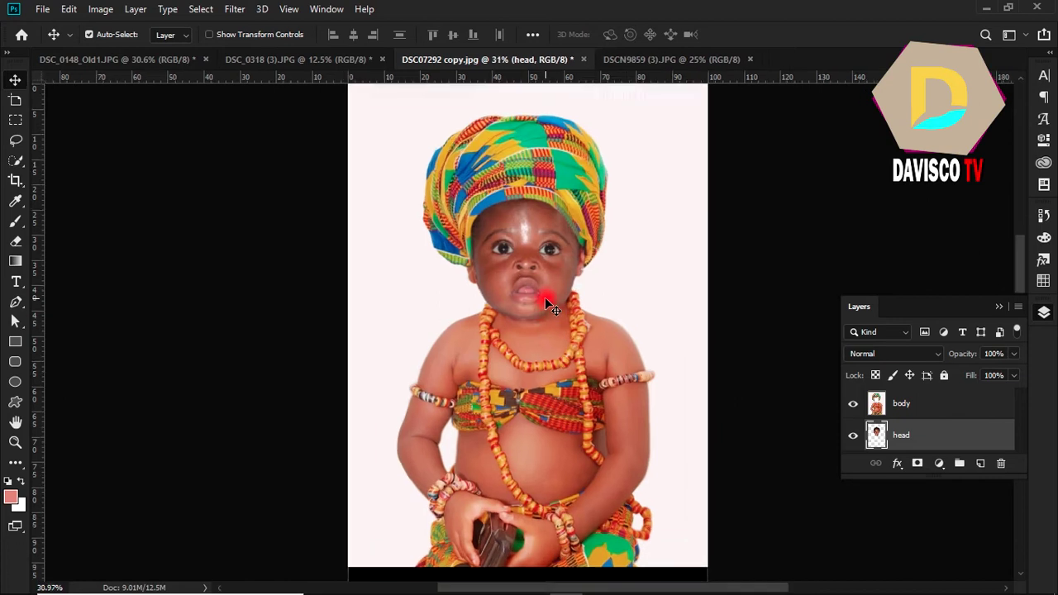
pyautogui.scroll(2, 549, 281)
pyautogui.scroll(1, 552, 273)
pyautogui.hotkey('ctrl', 't')
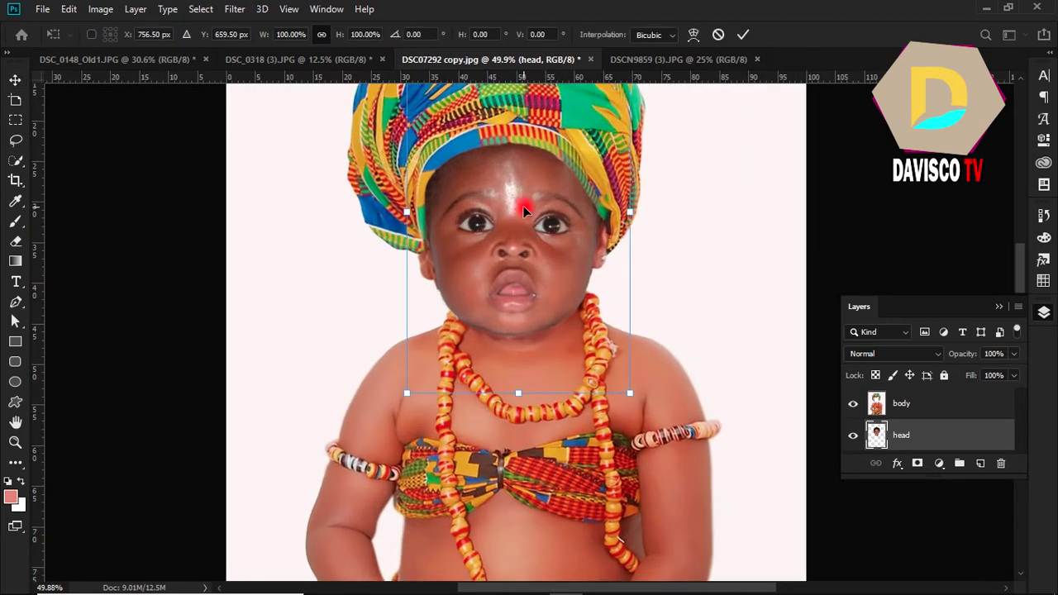
pyautogui.scroll(-2, 528, 202)
pyautogui.scroll(-1, 527, 201)
pyautogui.scroll(-1, 527, 201)
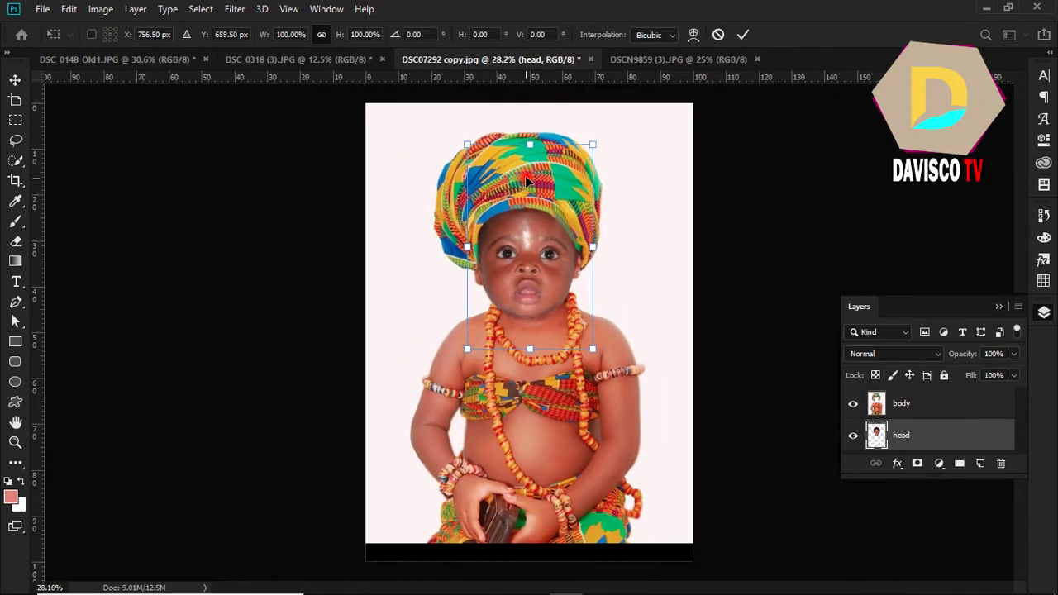
pyautogui.moveTo(531, 149); pyautogui.dragTo(530, 157)
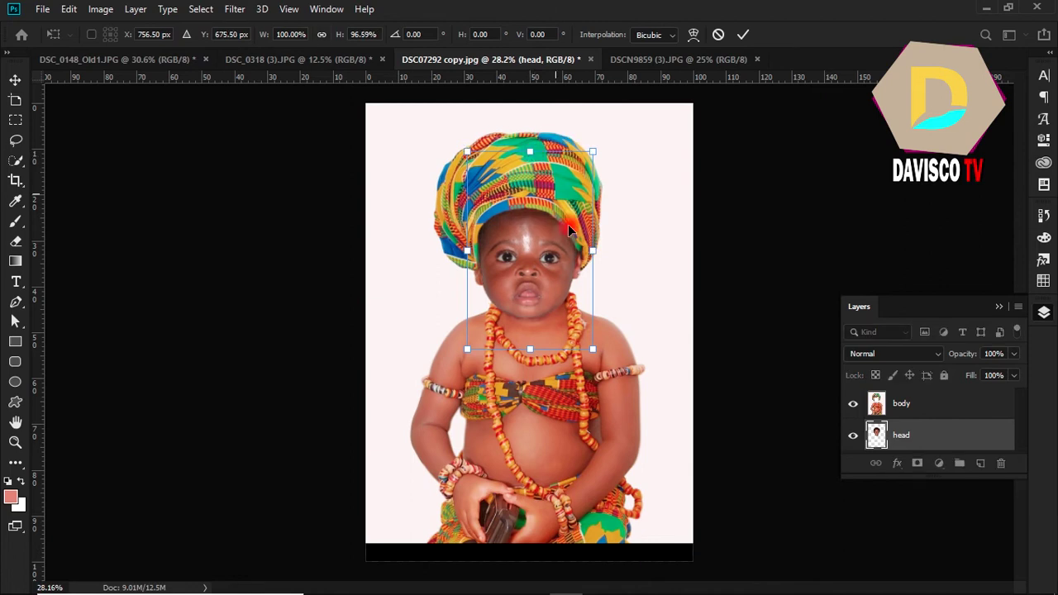
pyautogui.click(741, 36)
pyautogui.scroll(1, 545, 282)
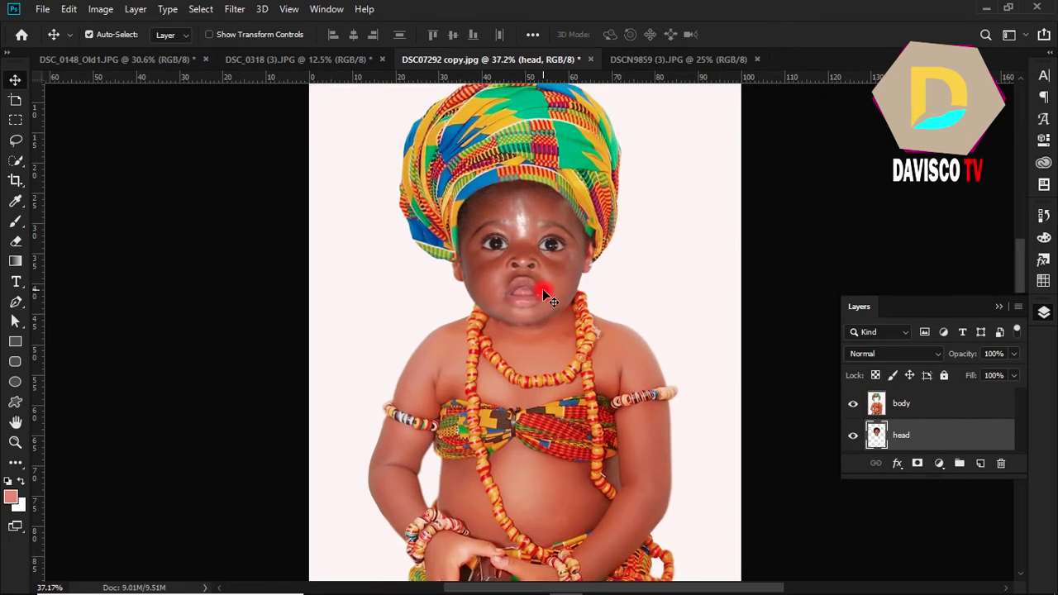
pyautogui.scroll(2, 547, 296)
pyautogui.scroll(-1, 549, 319)
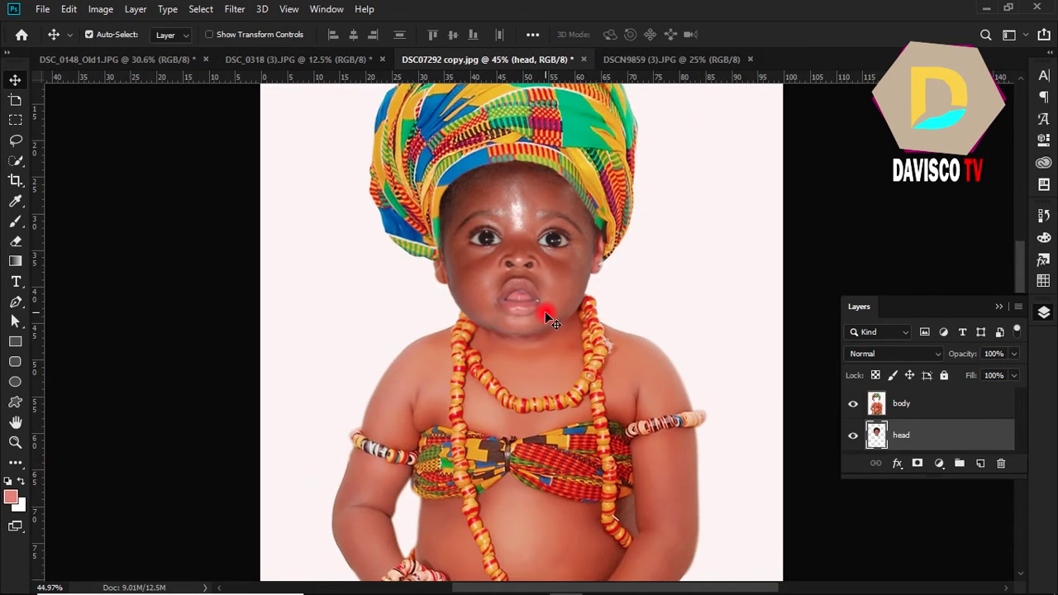
# Blur the face edge along the turban and neck, then colour-balance the body layer
pyautogui.click(15, 463)
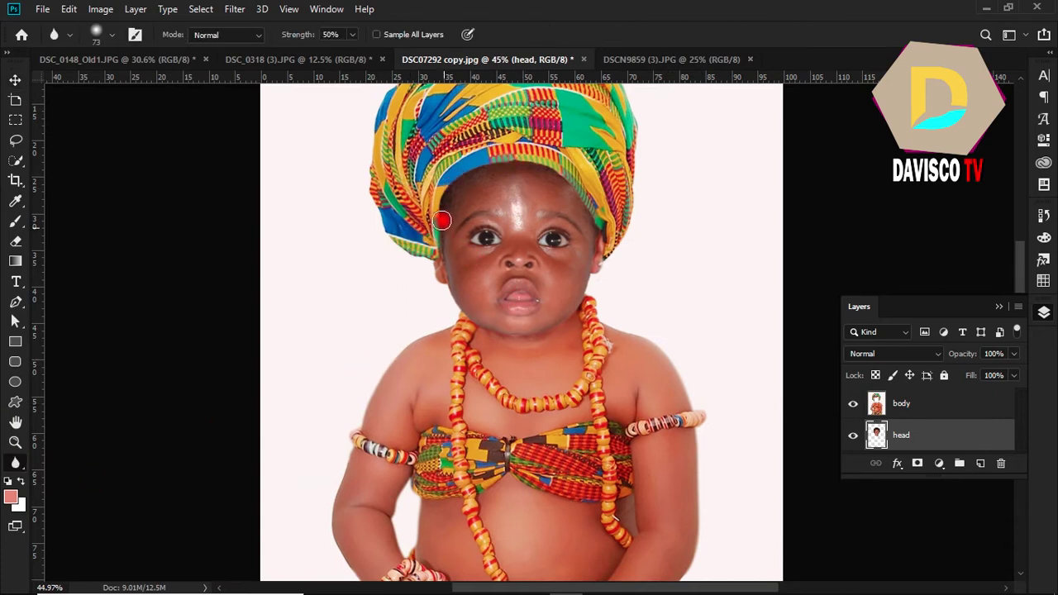
pyautogui.moveTo(421, 227)
pyautogui.mouseDown()
pyautogui.moveTo(430, 278)
pyautogui.moveTo(489, 332)
pyautogui.moveTo(517, 338)
pyautogui.moveTo(616, 251)
pyautogui.moveTo(590, 248)
pyautogui.moveTo(559, 161)
pyautogui.moveTo(595, 217)
pyautogui.moveTo(599, 286)
pyautogui.moveTo(582, 309)
pyautogui.moveTo(503, 339)
pyautogui.moveTo(460, 317)
pyautogui.moveTo(445, 246)
pyautogui.moveTo(450, 201)
pyautogui.moveTo(474, 174)
pyautogui.moveTo(547, 161)
pyautogui.moveTo(585, 184)
pyautogui.mouseUp()
pyautogui.click(935, 400)
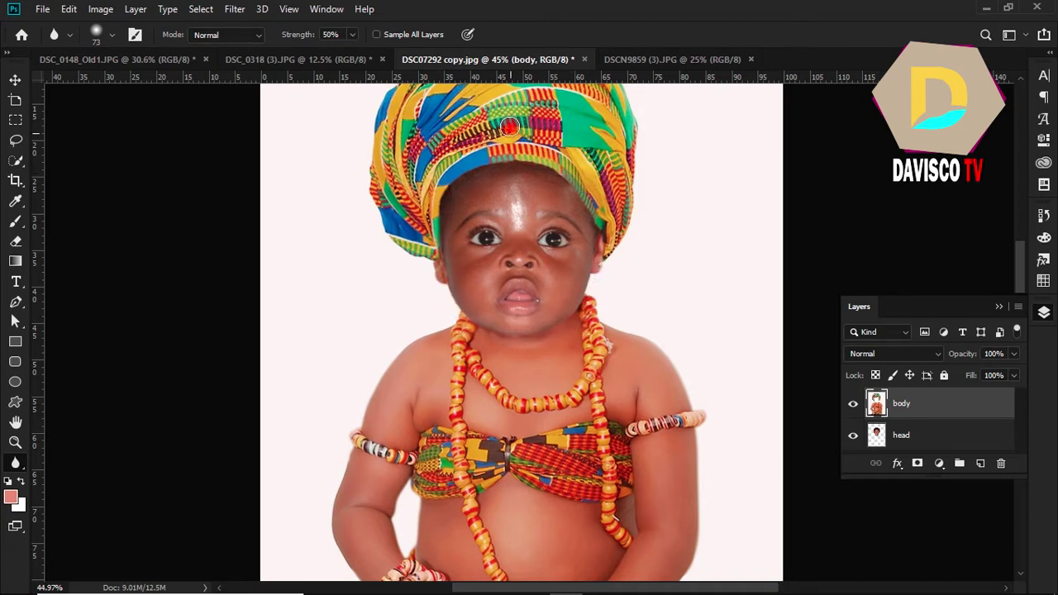
pyautogui.scroll(2, 510, 127)
pyautogui.scroll(2, 510, 127)
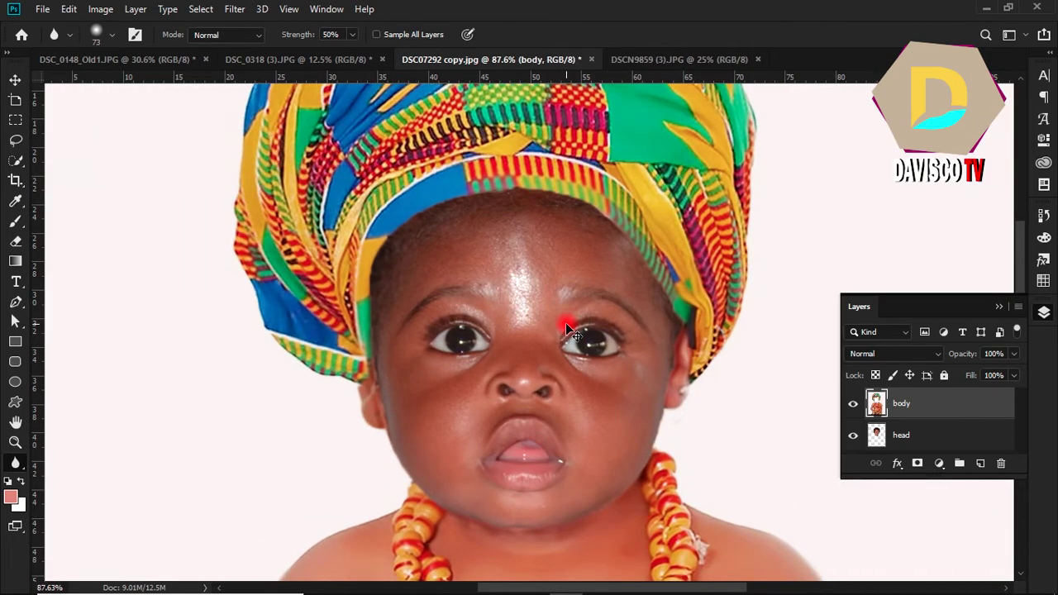
pyautogui.hotkey('ctrl', 'b')
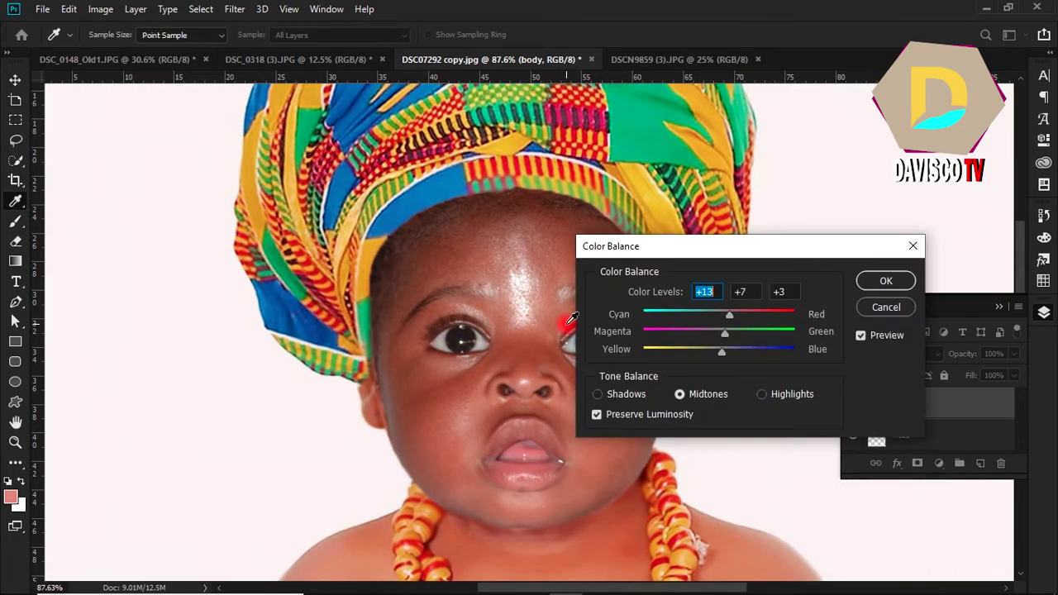
pyautogui.click(886, 282)
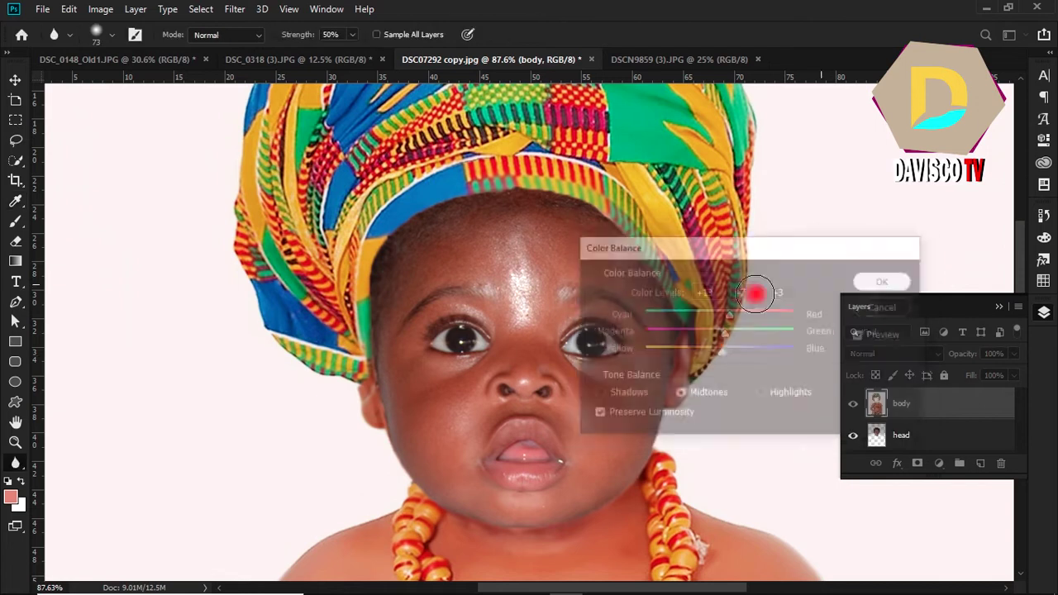
pyautogui.scroll(-3, 550, 356)
# Select the head layer and trial Levels, Color Balance and Hue/Saturation without lasting changes
pyautogui.press('v')
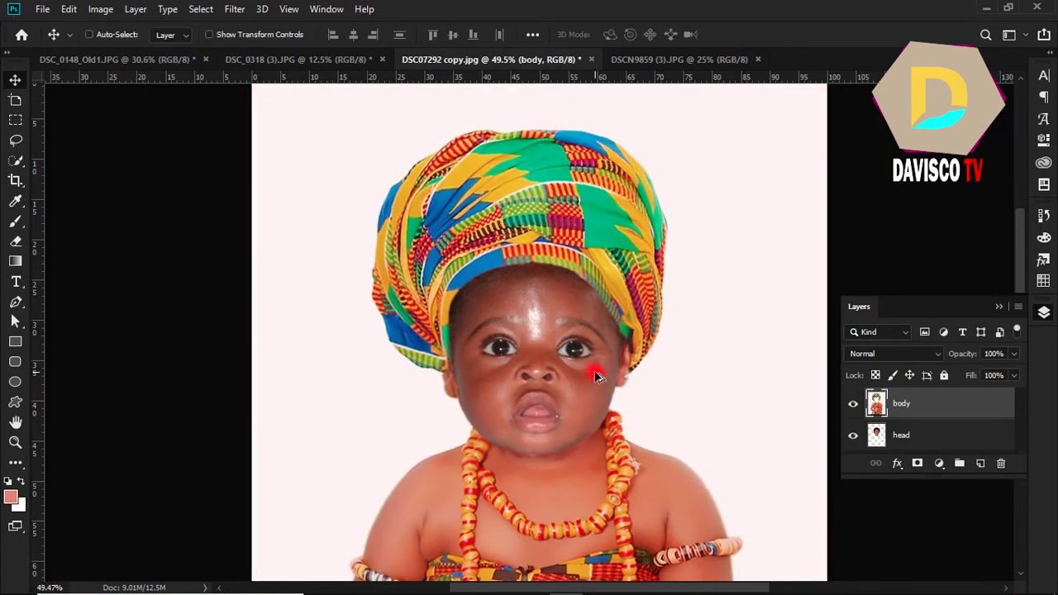
pyautogui.hotkey('ctrl', 'l')
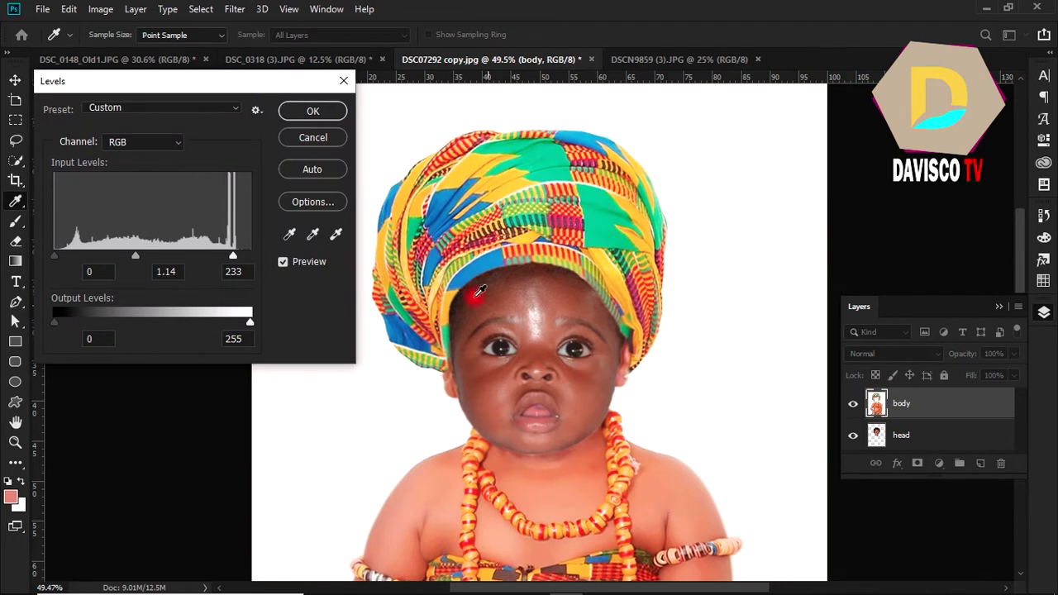
pyautogui.click(337, 138)
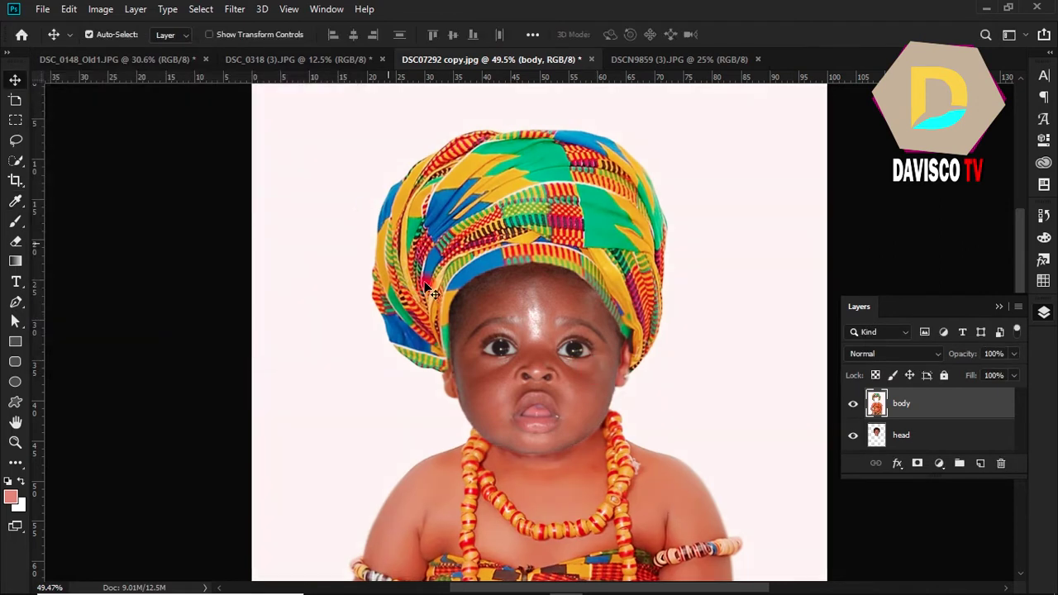
pyautogui.click(577, 406)
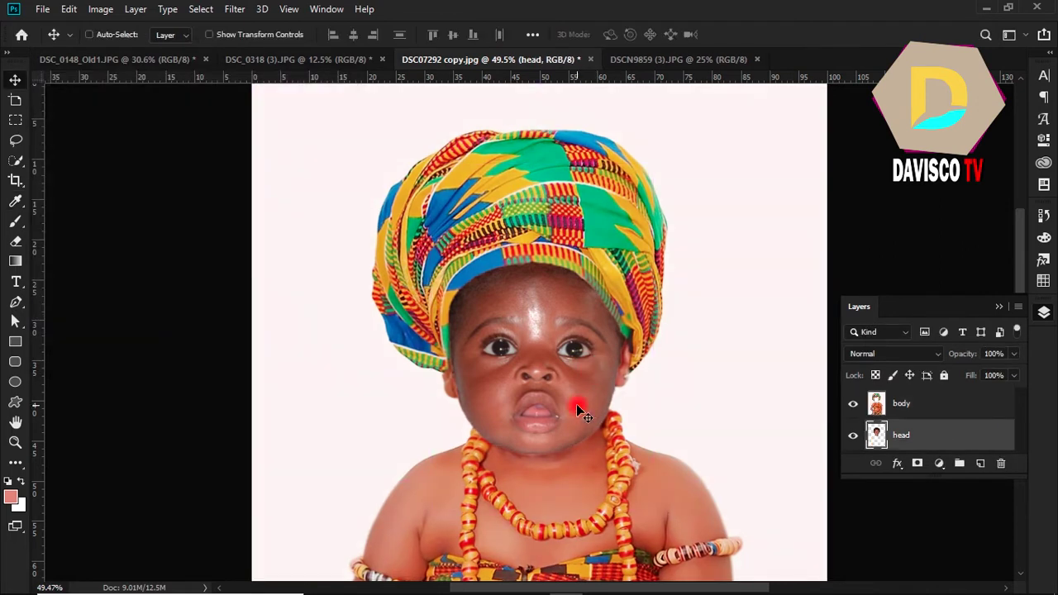
pyautogui.hotkey('ctrl', 'b')
pyautogui.press('Escape')
pyautogui.hotkey('ctrl', 'l')
pyautogui.press('Return')
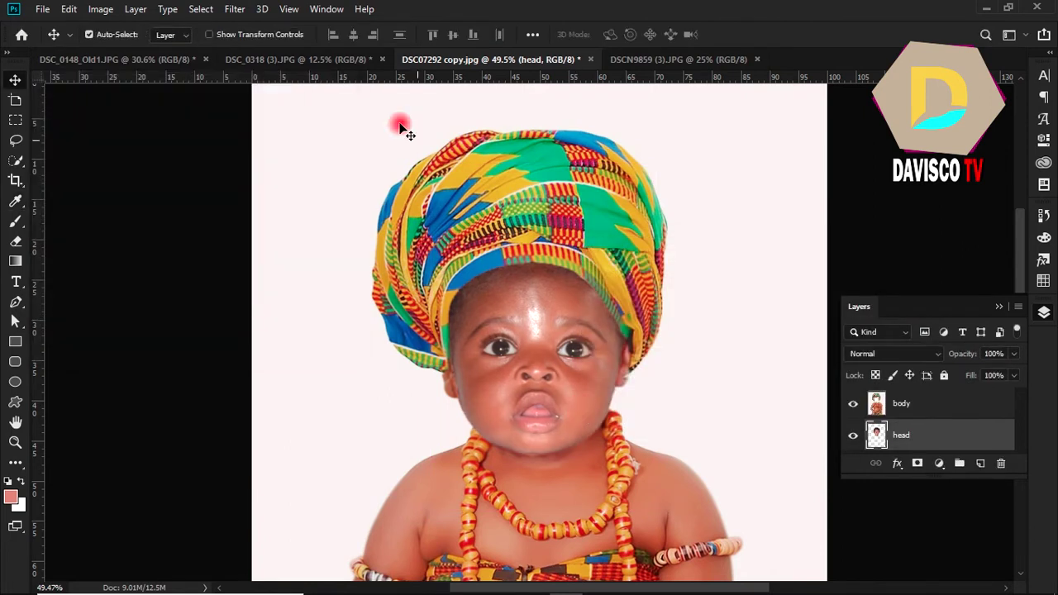
pyautogui.scroll(1, 547, 300)
pyautogui.scroll(-1, 546, 296)
pyautogui.scroll(-1, 558, 294)
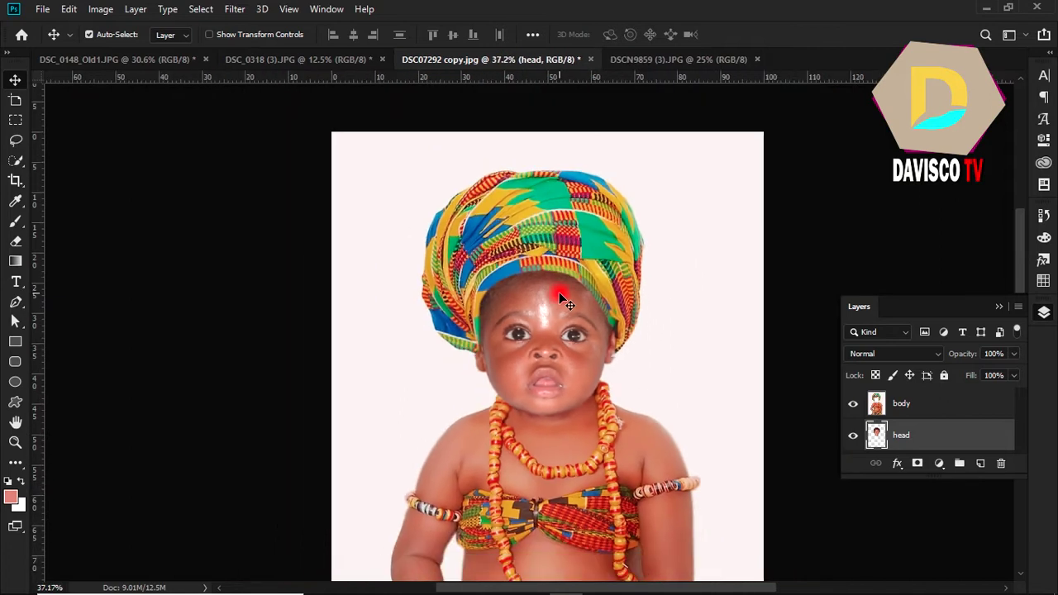
pyautogui.scroll(1, 625, 341)
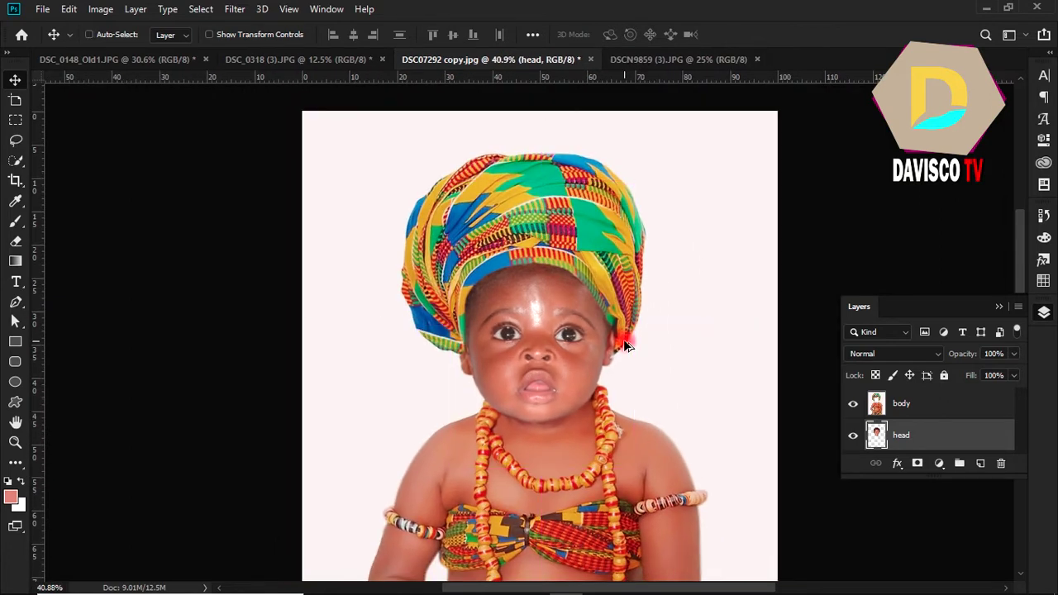
pyautogui.hotkey('ctrl', 'u')
pyautogui.click(376, 149)
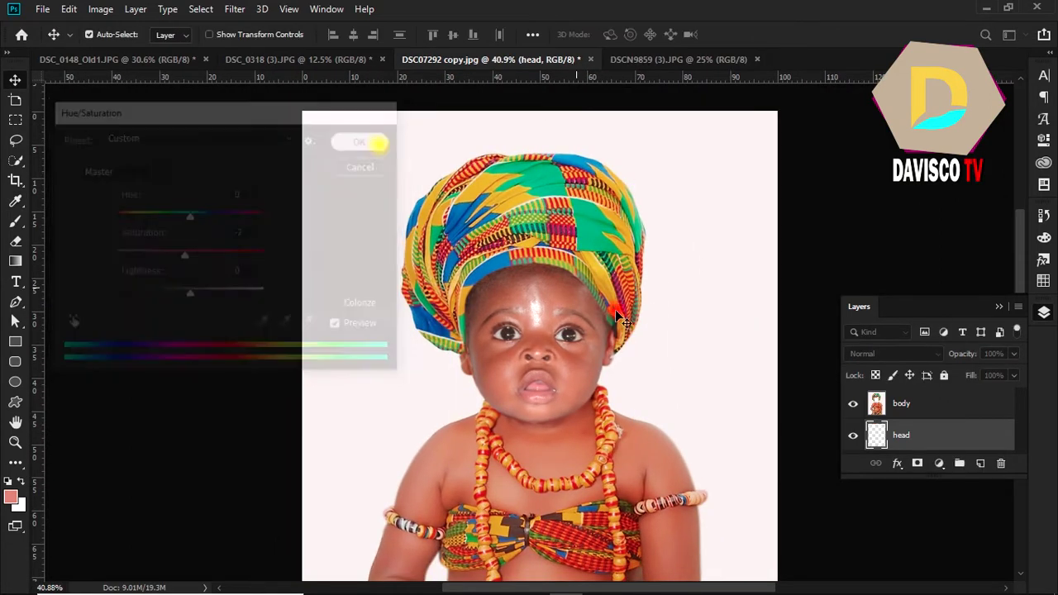
pyautogui.scroll(1, 633, 371)
pyautogui.scroll(2, 456, 300)
pyautogui.moveTo(518, 300)
pyautogui.mouseDown()
pyautogui.moveTo(485, 290)
pyautogui.moveTo(585, 113)
pyautogui.moveTo(548, 176)
pyautogui.moveTo(558, 236)
pyautogui.mouseUp()
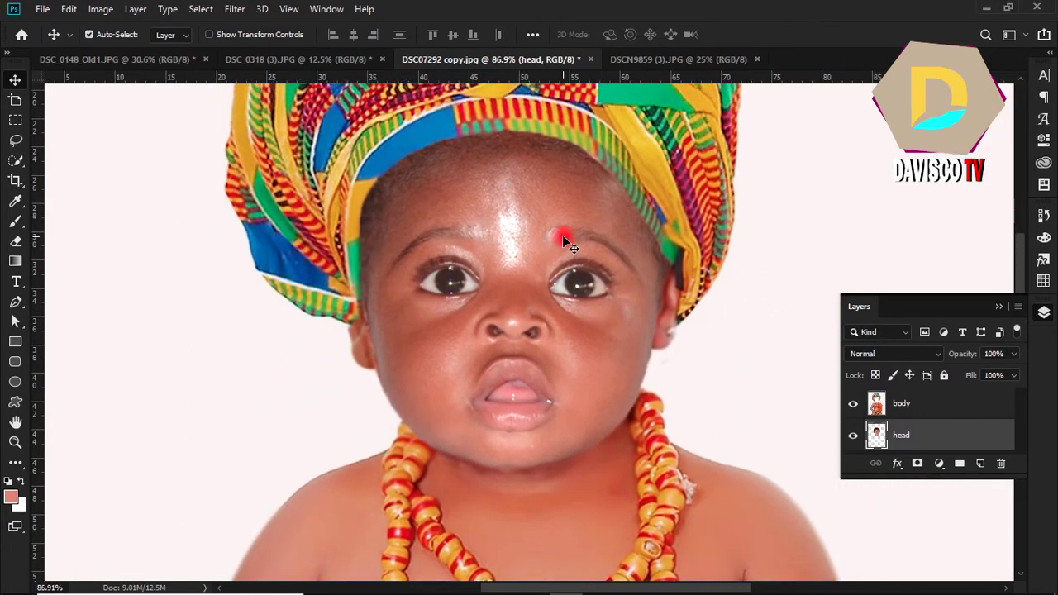
pyautogui.scroll(-2, 577, 258)
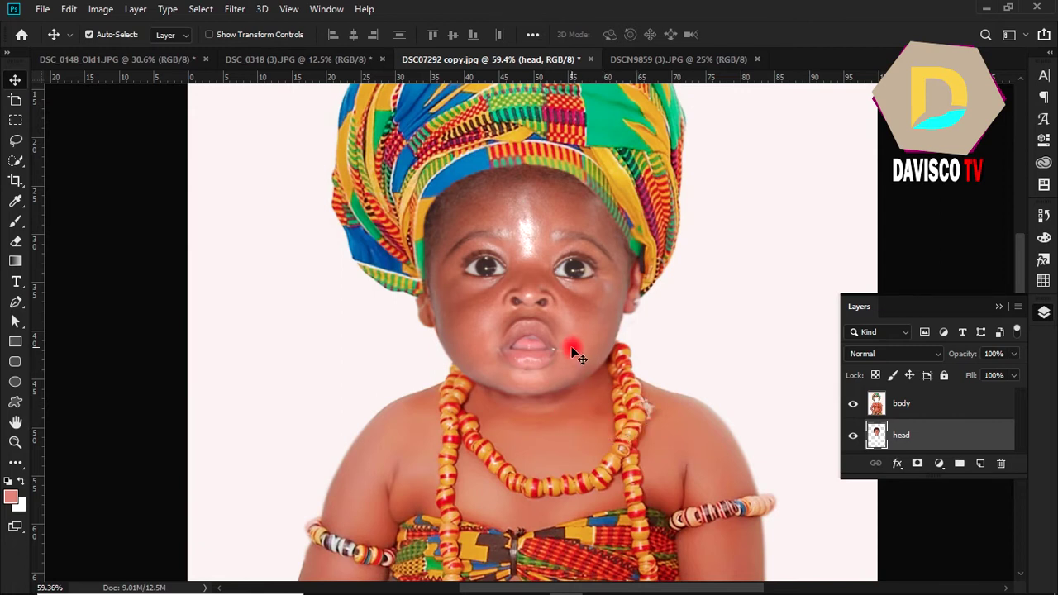
pyautogui.press('ctrl')
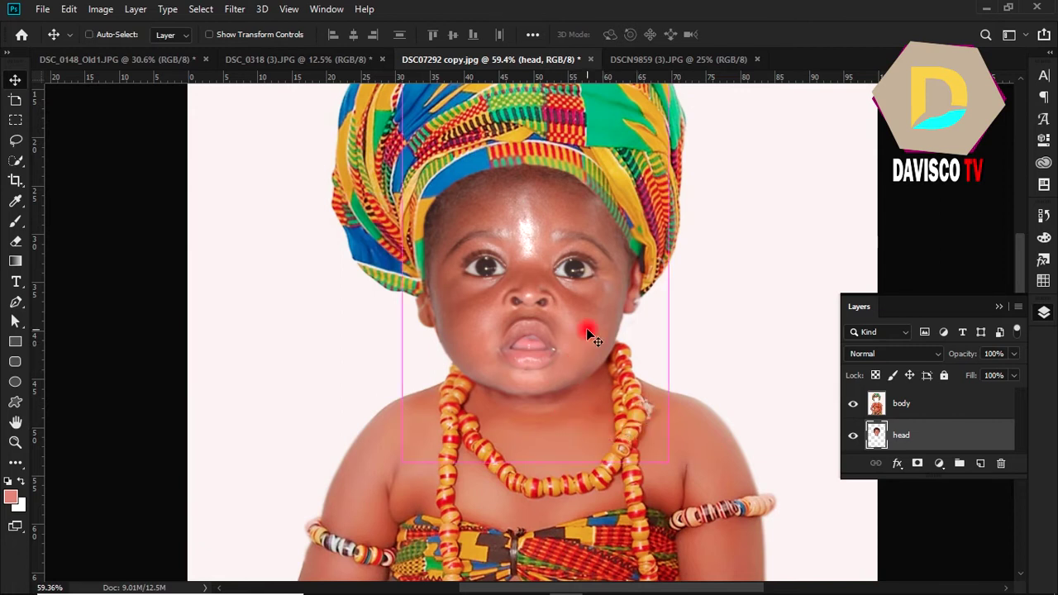
# Darken the face's midtones to 0.85 in Levels and raise its saturation to +11
pyautogui.hotkey('ctrl', 'l')
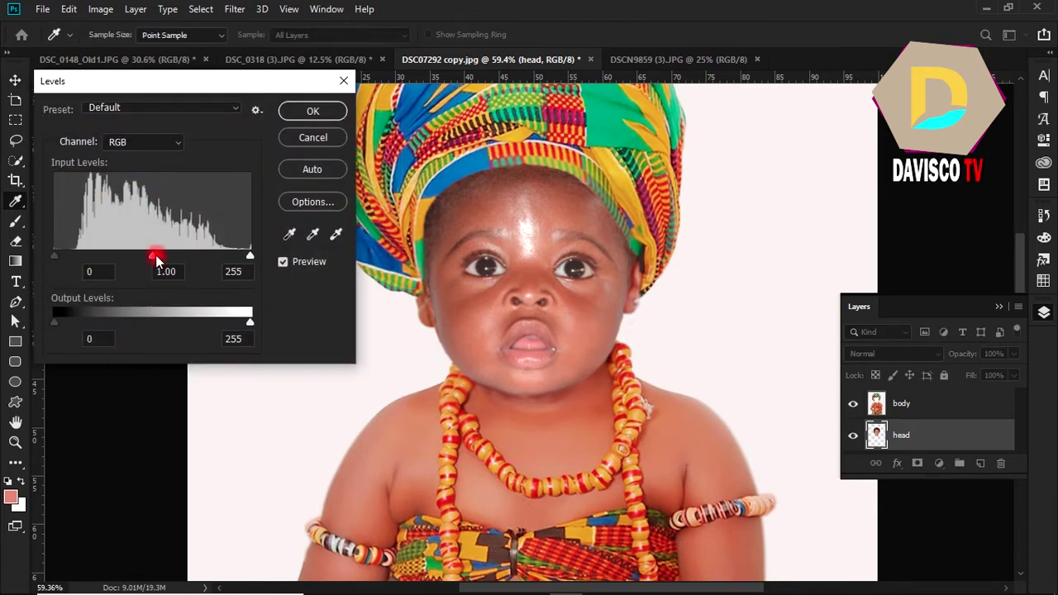
pyautogui.moveTo(157, 259); pyautogui.dragTo(163, 260)
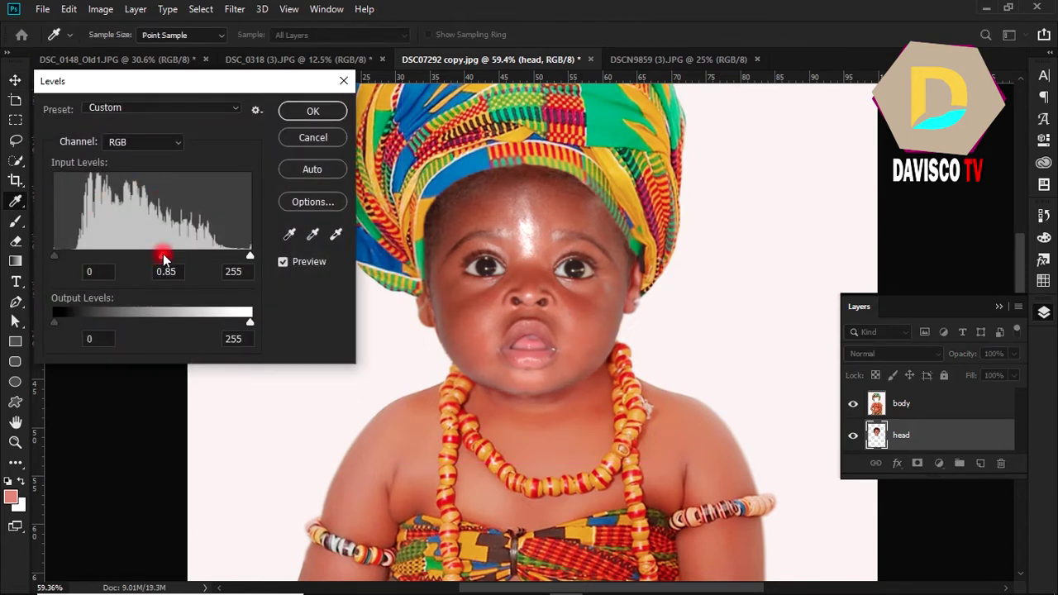
pyautogui.click(250, 257)
pyautogui.click(314, 110)
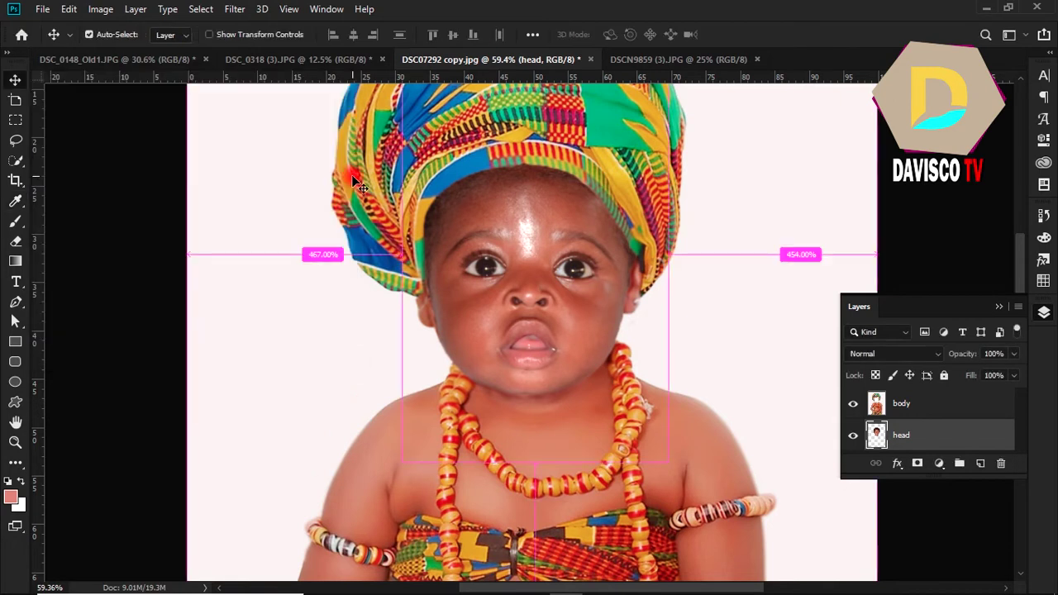
pyautogui.hotkey('ctrl', 'u')
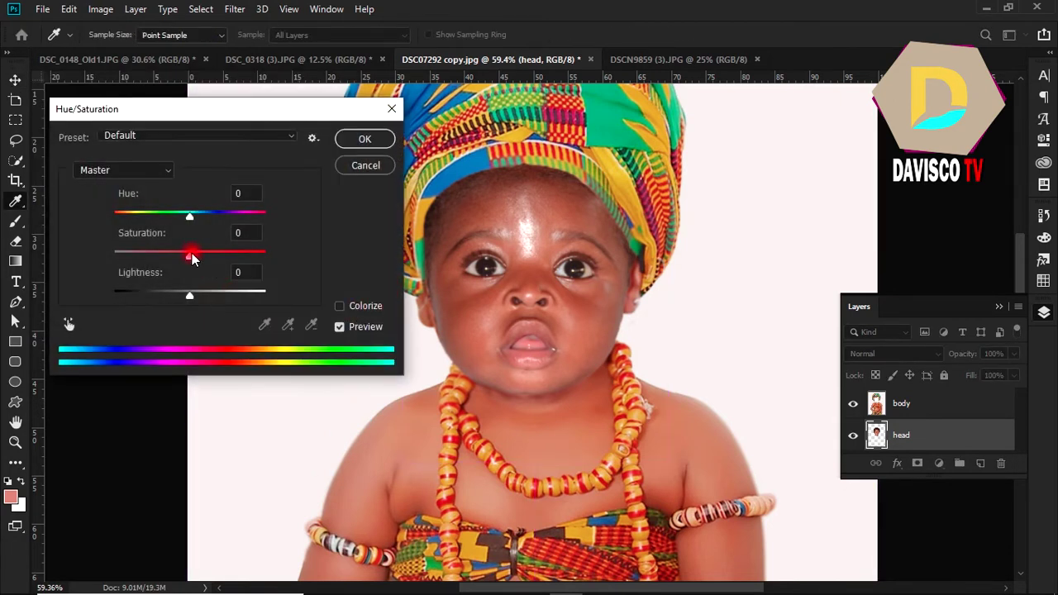
pyautogui.moveTo(192, 254); pyautogui.dragTo(197, 253)
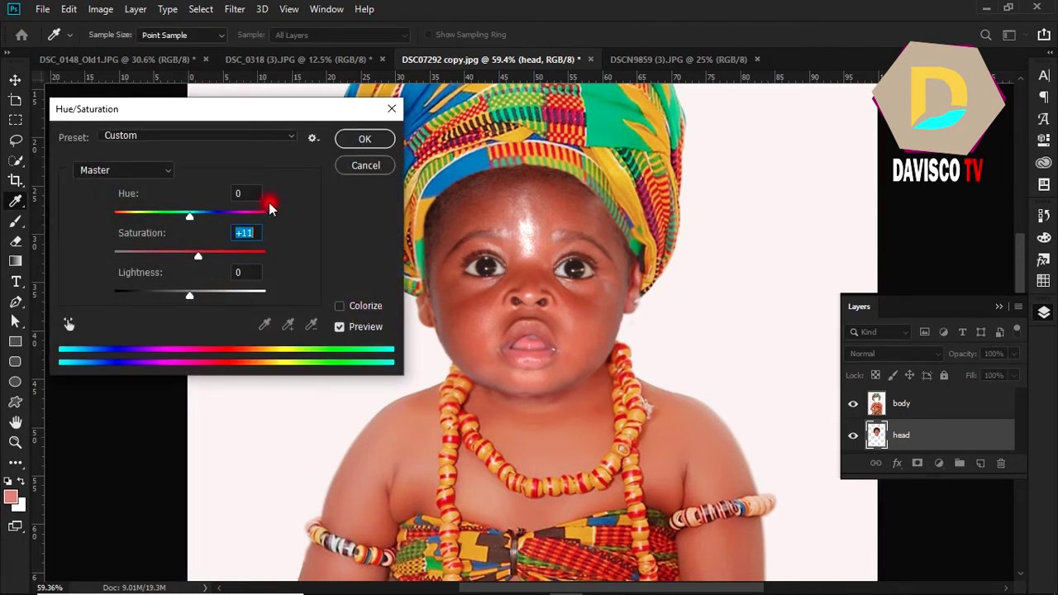
pyautogui.click(364, 141)
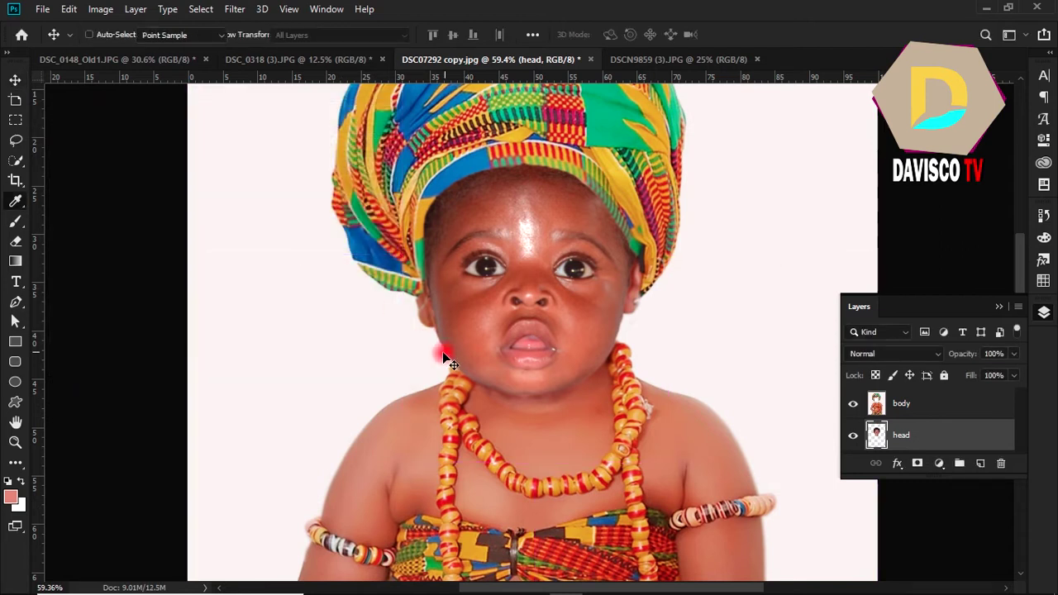
# Shift the face's midtone colour balance toward cyan, green and yellow (-11, -5, -7)
pyautogui.hotkey('ctrl', 'b')
pyautogui.moveTo(720, 351); pyautogui.dragTo(715, 350)
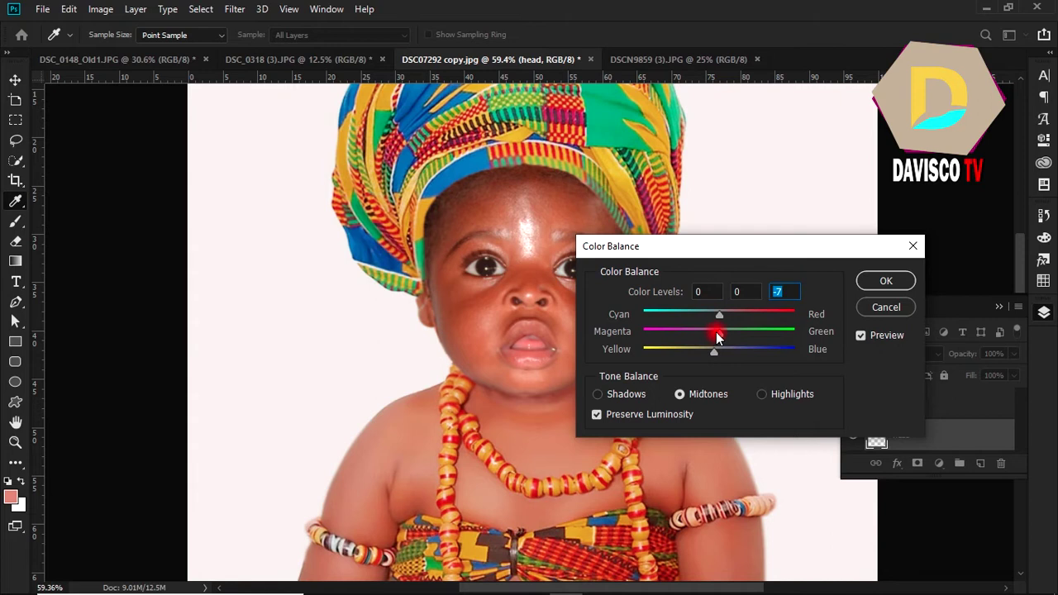
pyautogui.moveTo(720, 337); pyautogui.dragTo(724, 339)
pyautogui.moveTo(715, 316); pyautogui.dragTo(714, 315)
pyautogui.click(885, 280)
# Shift the body layer's colour balance toward cyan
pyautogui.press('v')
pyautogui.scroll(-2, 637, 328)
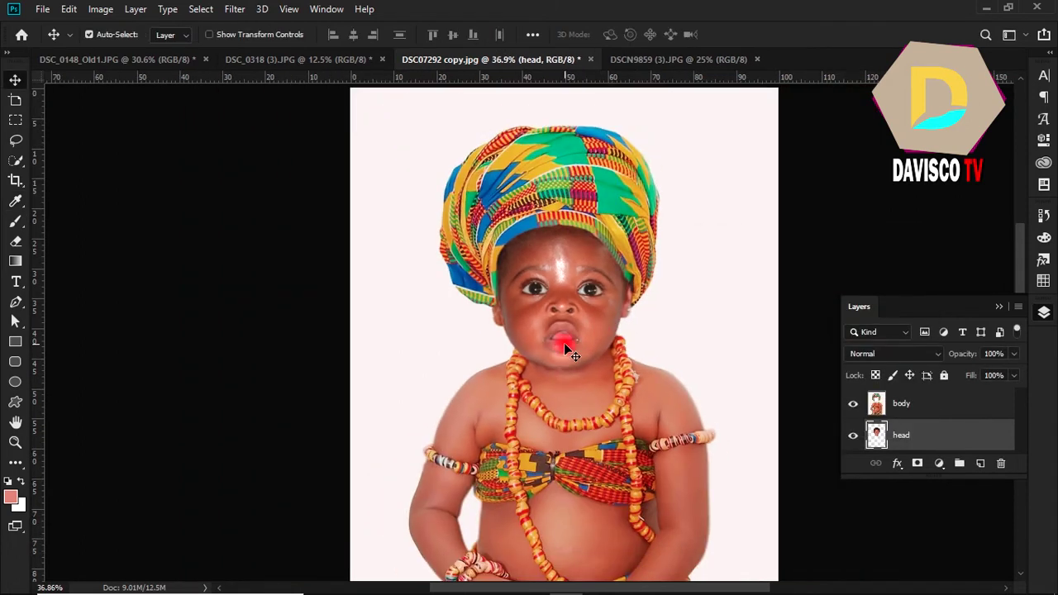
pyautogui.scroll(-2, 567, 413)
pyautogui.scroll(2, 631, 405)
pyautogui.scroll(1, 552, 227)
pyautogui.scroll(1, 551, 217)
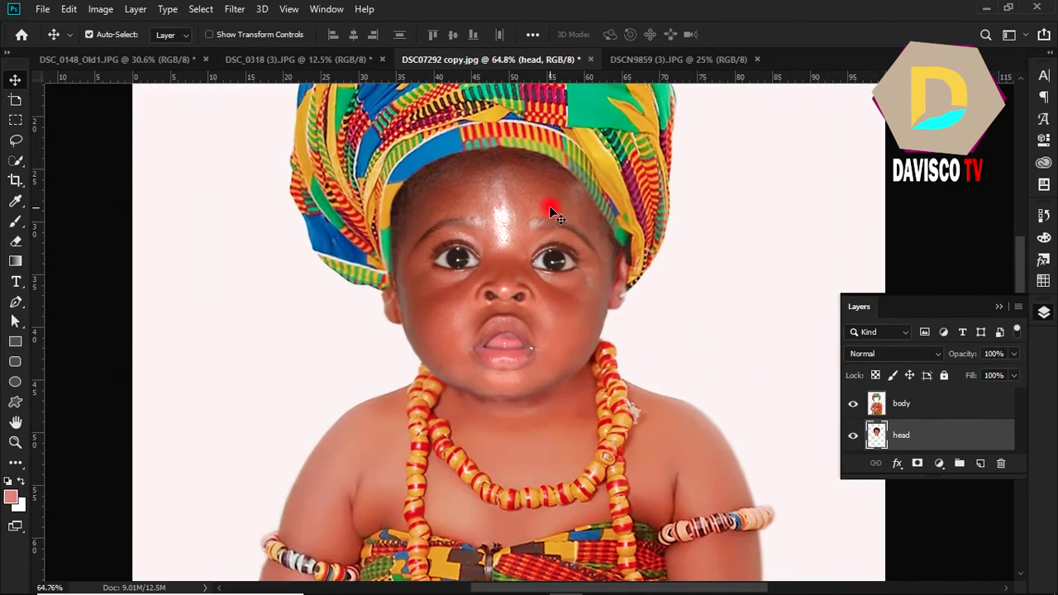
pyautogui.scroll(-1, 549, 205)
pyautogui.scroll(2, 566, 378)
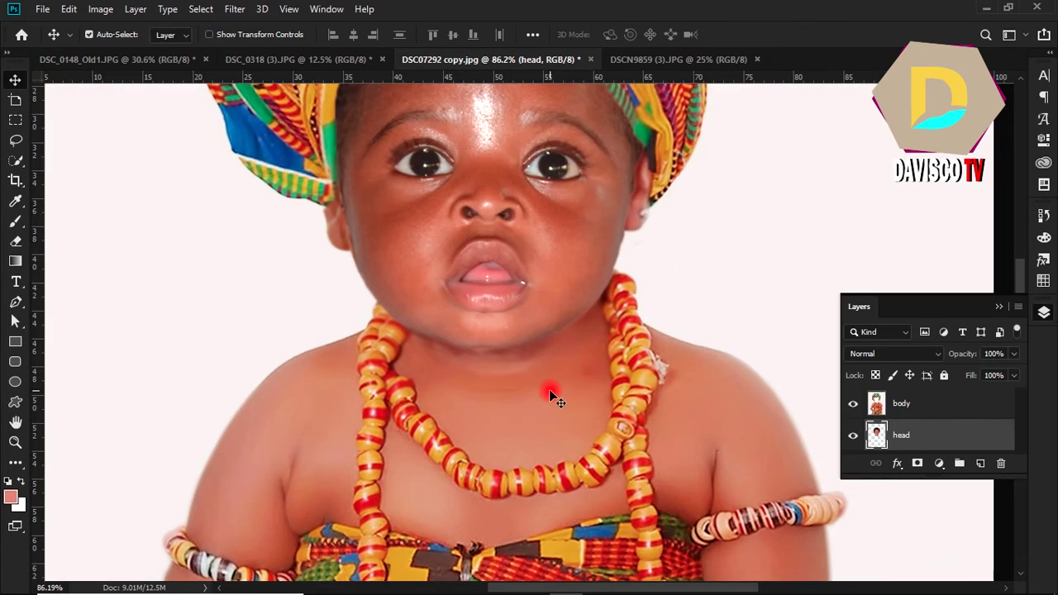
pyautogui.scroll(-1, 552, 395)
pyautogui.click(552, 395)
pyautogui.press('ctrl')
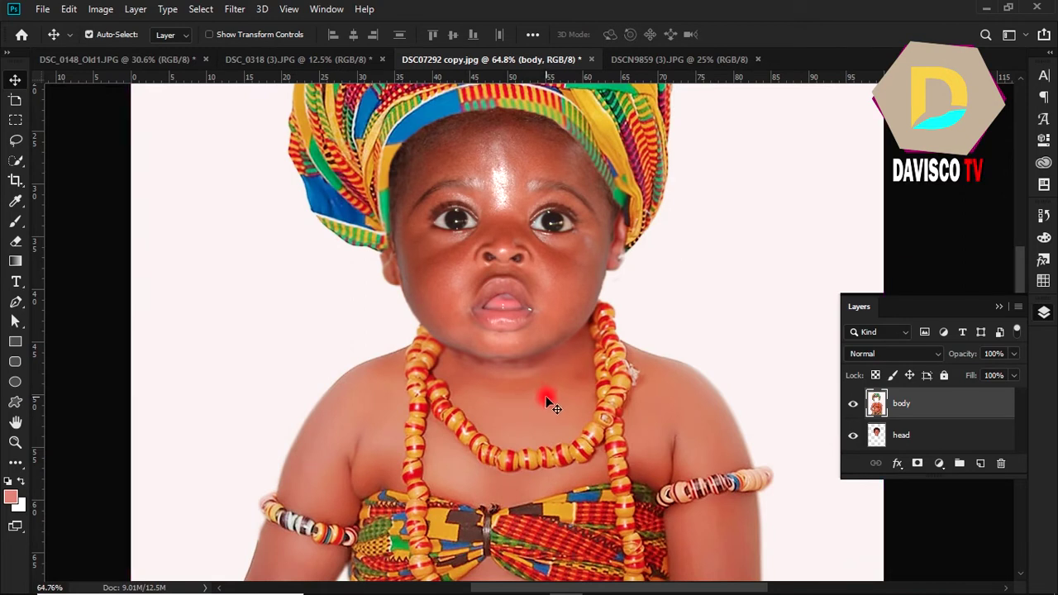
pyautogui.hotkey('ctrl', 'b')
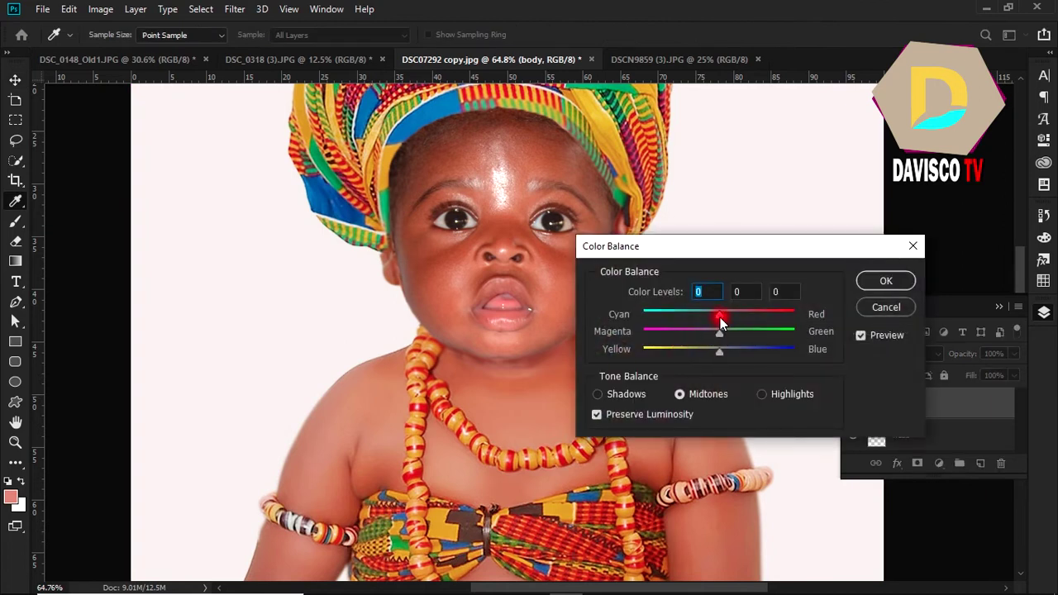
pyautogui.moveTo(719, 317); pyautogui.dragTo(719, 352)
pyautogui.click(882, 281)
pyautogui.press('v')
# Blur the neck seam below the face on the body layer at 50% strength
pyautogui.scroll(-3, 517, 355)
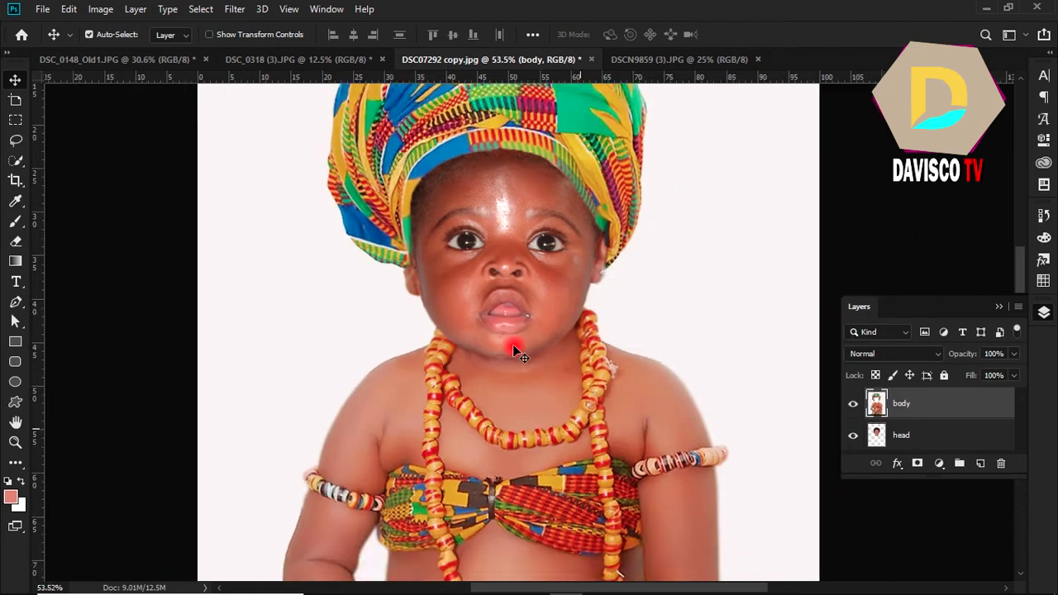
pyautogui.scroll(-1, 512, 351)
pyautogui.scroll(2, 550, 358)
pyautogui.scroll(2, 554, 330)
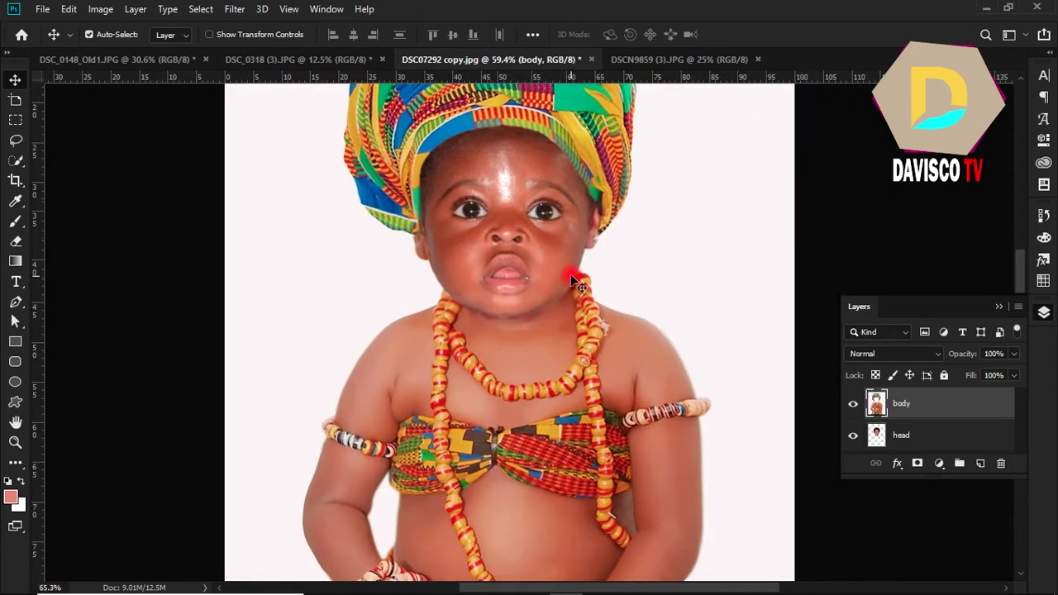
pyautogui.scroll(2, 557, 306)
pyautogui.scroll(1, 559, 302)
pyautogui.scroll(-2, 550, 314)
pyautogui.scroll(-1, 550, 314)
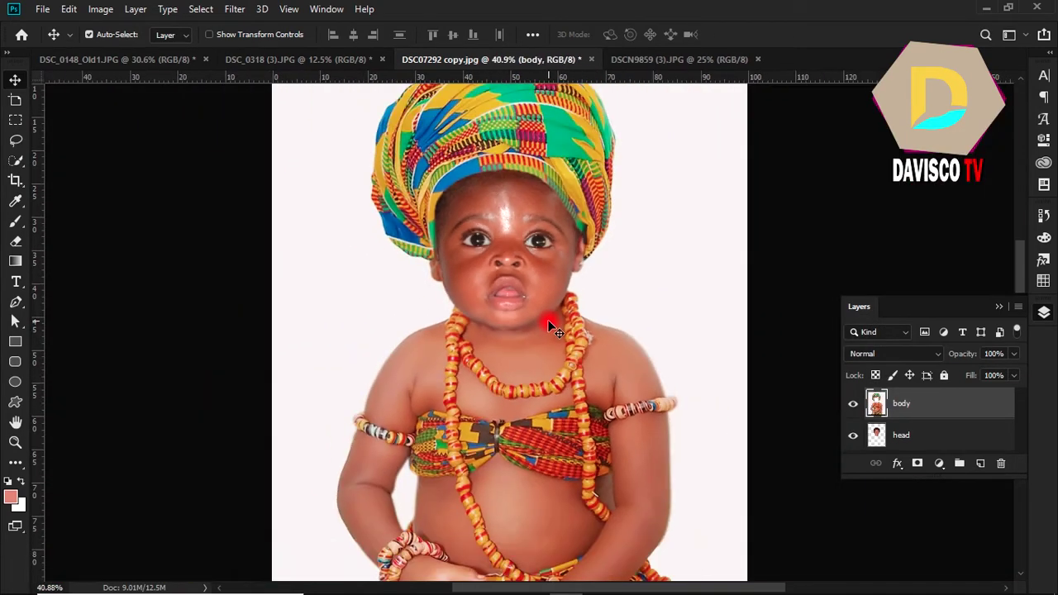
pyautogui.scroll(-1, 552, 333)
pyautogui.scroll(-1, 550, 334)
pyautogui.scroll(-1, 550, 334)
pyautogui.scroll(2, 551, 342)
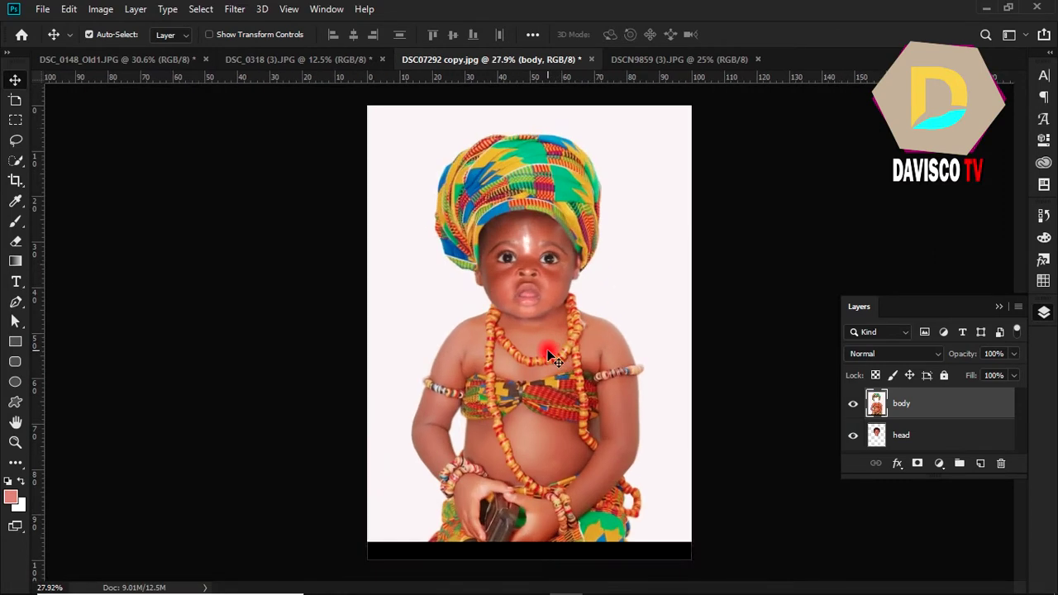
pyautogui.scroll(3, 552, 355)
pyautogui.scroll(1, 549, 355)
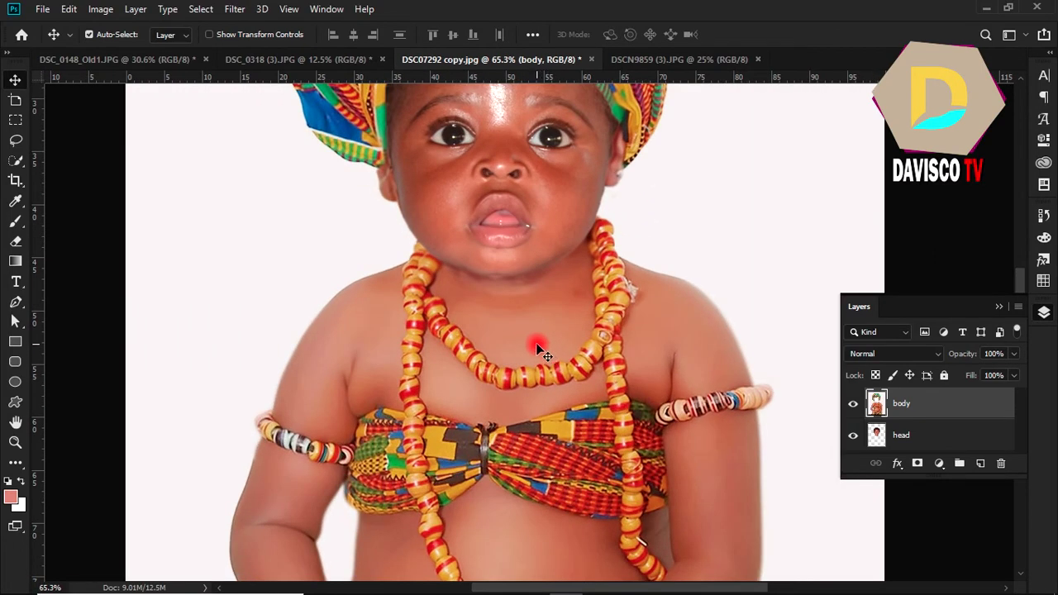
pyautogui.click(15, 462)
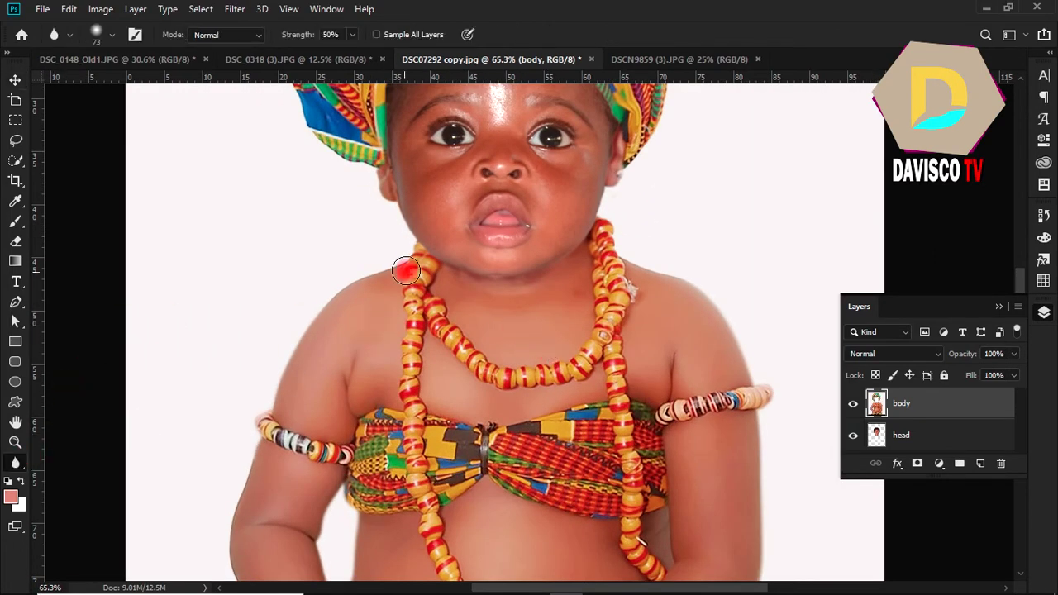
pyautogui.moveTo(405, 271)
pyautogui.mouseDown()
pyautogui.moveTo(437, 264)
pyautogui.moveTo(507, 283)
pyautogui.moveTo(564, 256)
pyautogui.moveTo(456, 276)
pyautogui.moveTo(501, 286)
pyautogui.moveTo(396, 205)
pyautogui.moveTo(403, 145)
pyautogui.moveTo(457, 276)
pyautogui.moveTo(598, 170)
pyautogui.moveTo(607, 98)
pyautogui.moveTo(406, 87)
pyautogui.moveTo(474, 217)
pyautogui.moveTo(583, 188)
pyautogui.moveTo(569, 324)
pyautogui.mouseUp()
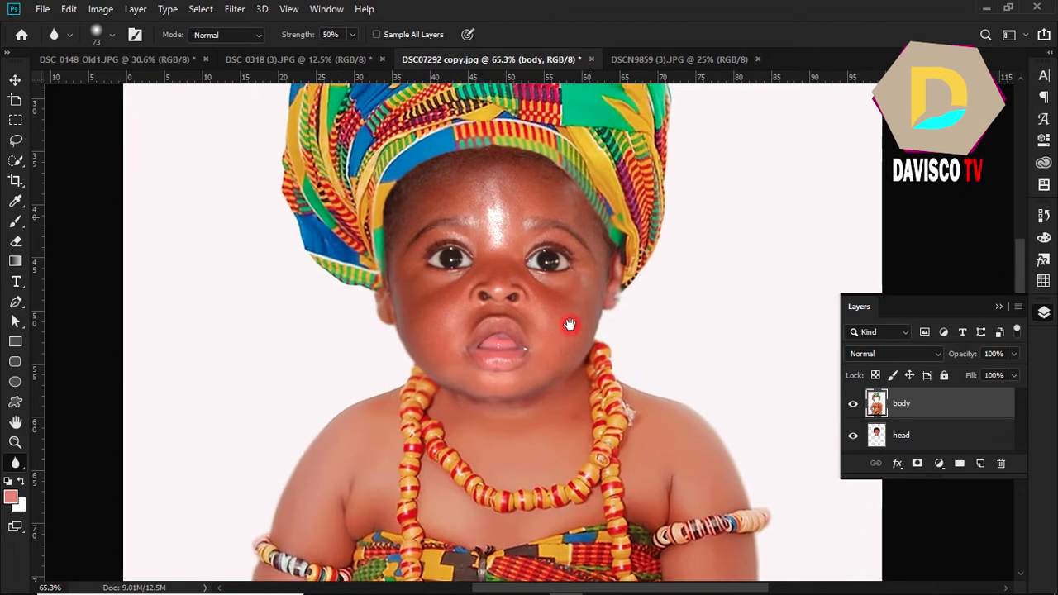
pyautogui.scroll(2, 493, 212)
pyautogui.scroll(1, 515, 237)
pyautogui.scroll(-3, 527, 245)
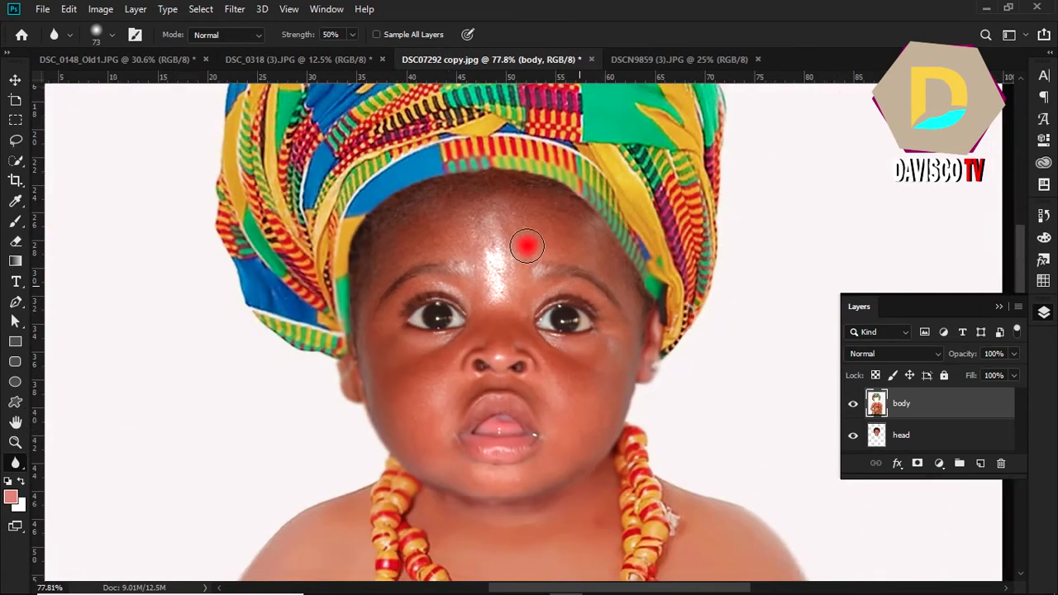
pyautogui.scroll(-1, 541, 338)
pyautogui.scroll(2, 412, 191)
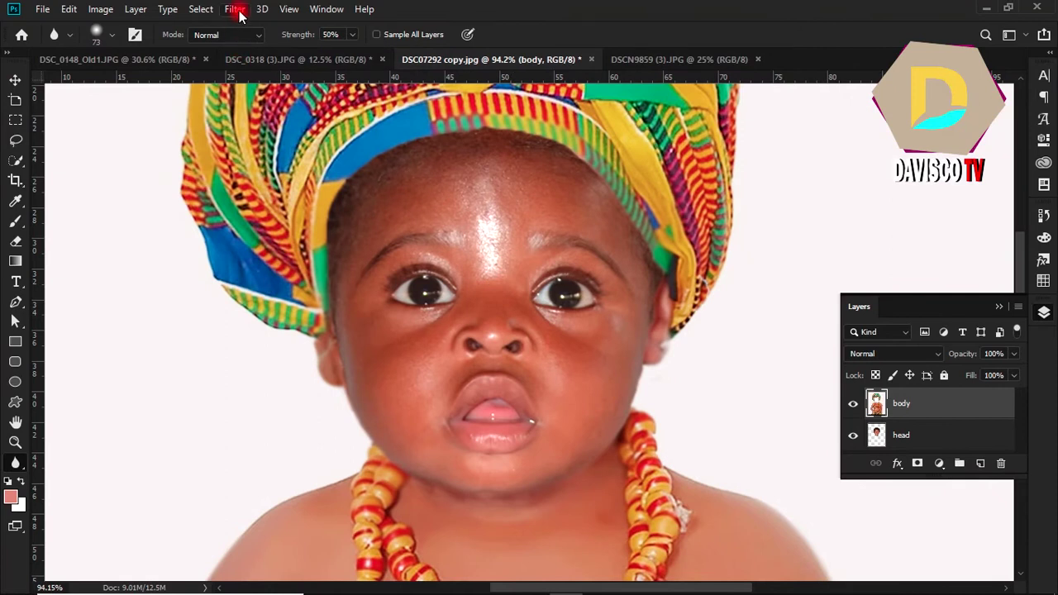
# Apply SkinFiner's default smoothing preset to the head layer via Filter > Photo-Toolbox
pyautogui.click(947, 433)
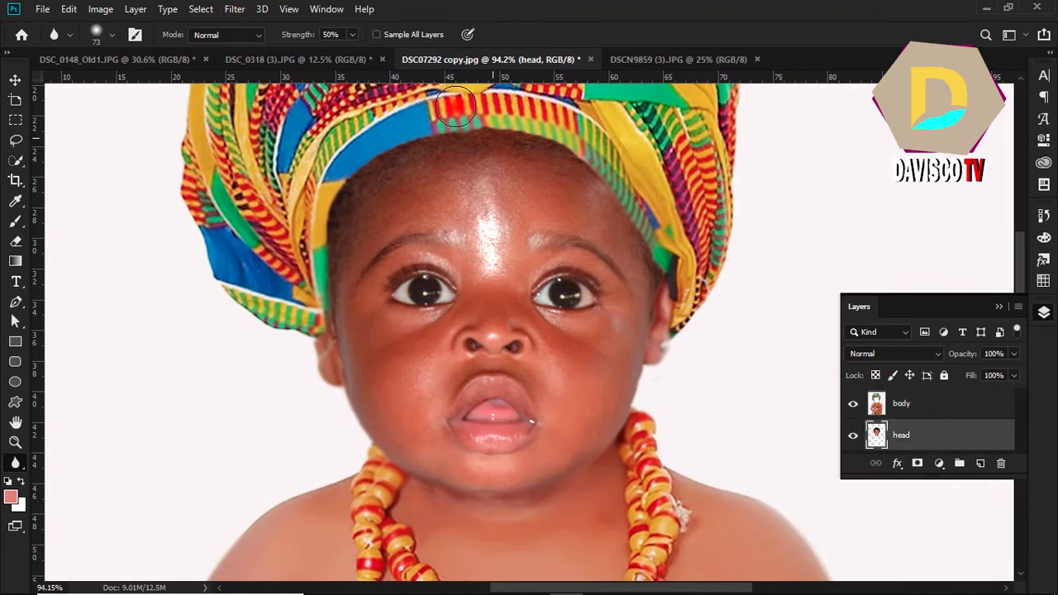
pyautogui.click(234, 10)
pyautogui.moveTo(265, 341)
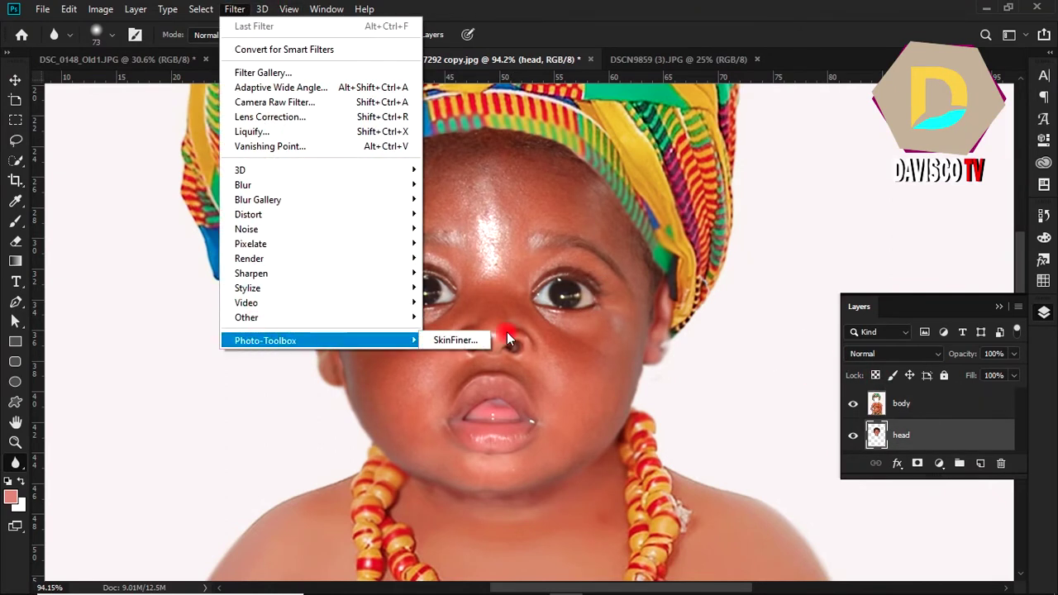
pyautogui.click(459, 343)
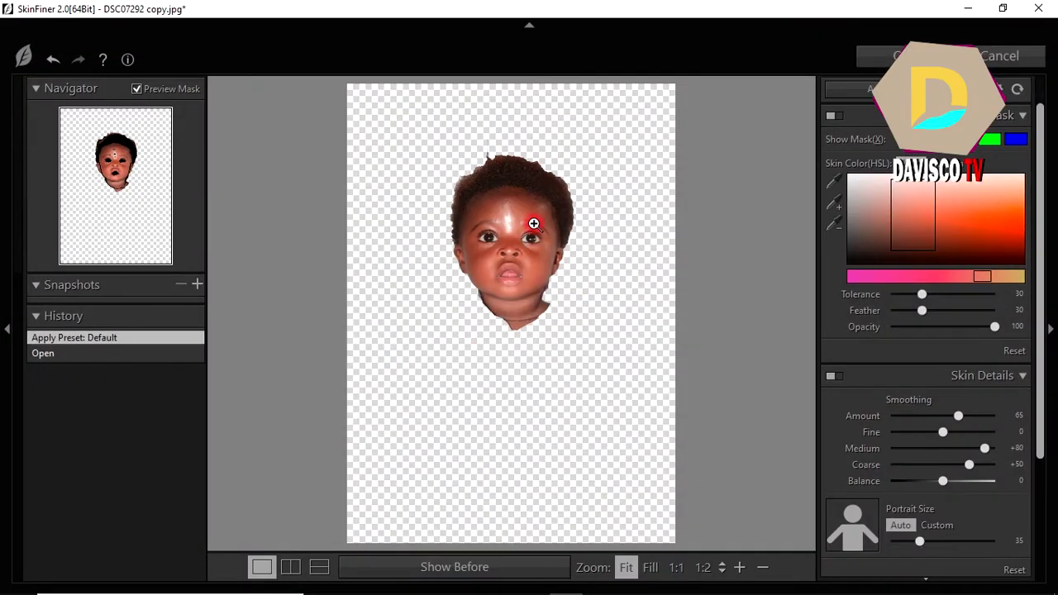
pyautogui.click(891, 58)
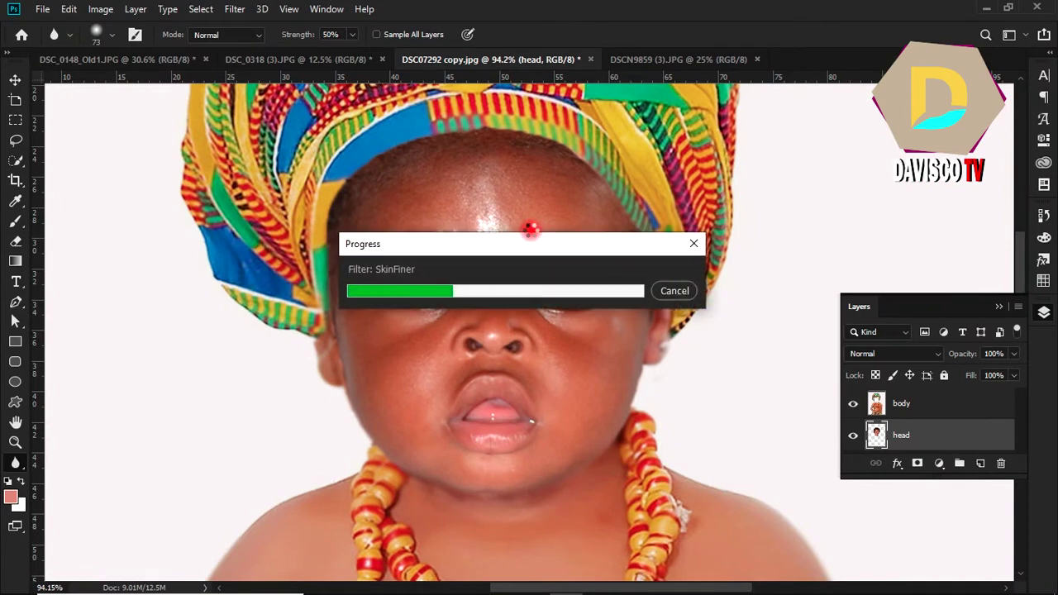
# Crop the black bottom band away, leaving a 5 x 7 in, 300 px/in portrait frame
pyautogui.scroll(-1, 567, 283)
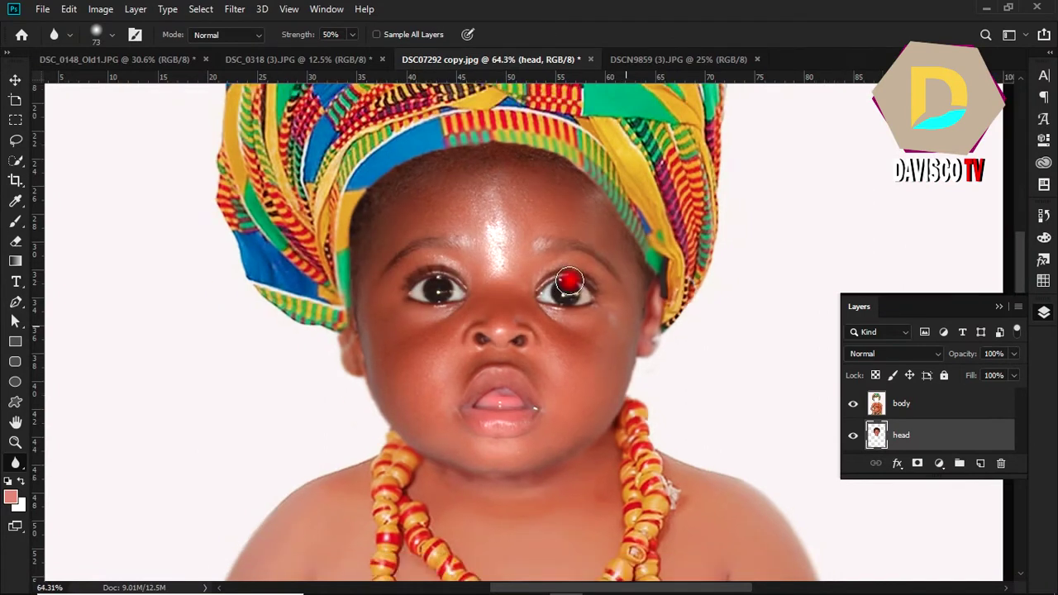
pyautogui.scroll(-3, 585, 304)
pyautogui.scroll(2, 609, 331)
pyautogui.scroll(-1, 608, 330)
pyautogui.scroll(-1, 608, 331)
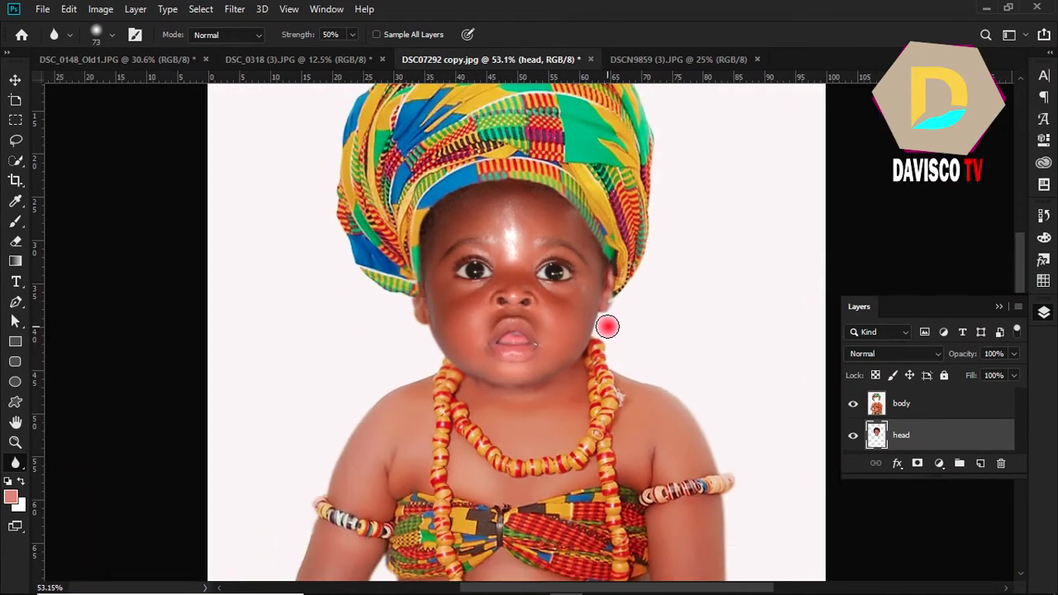
pyautogui.scroll(-2, 607, 328)
pyautogui.scroll(-1, 604, 325)
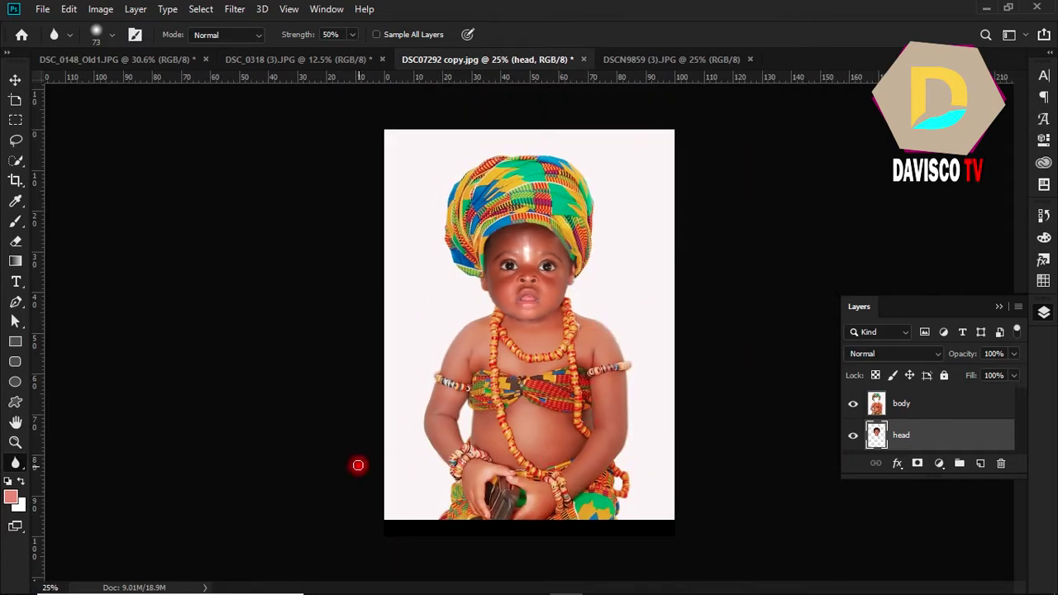
pyautogui.press('c')
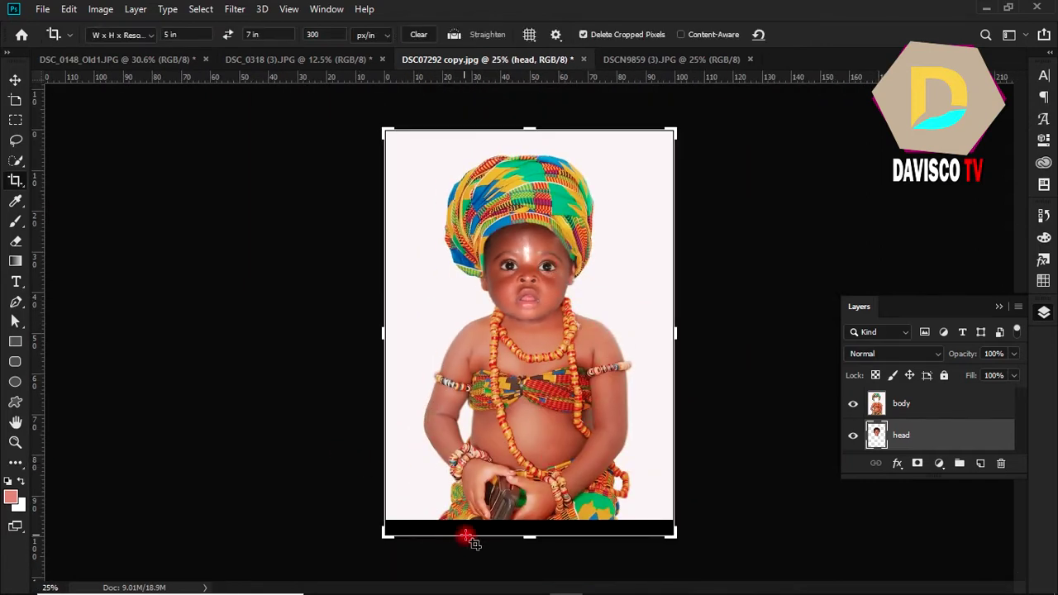
pyautogui.moveTo(473, 538); pyautogui.dragTo(473, 529)
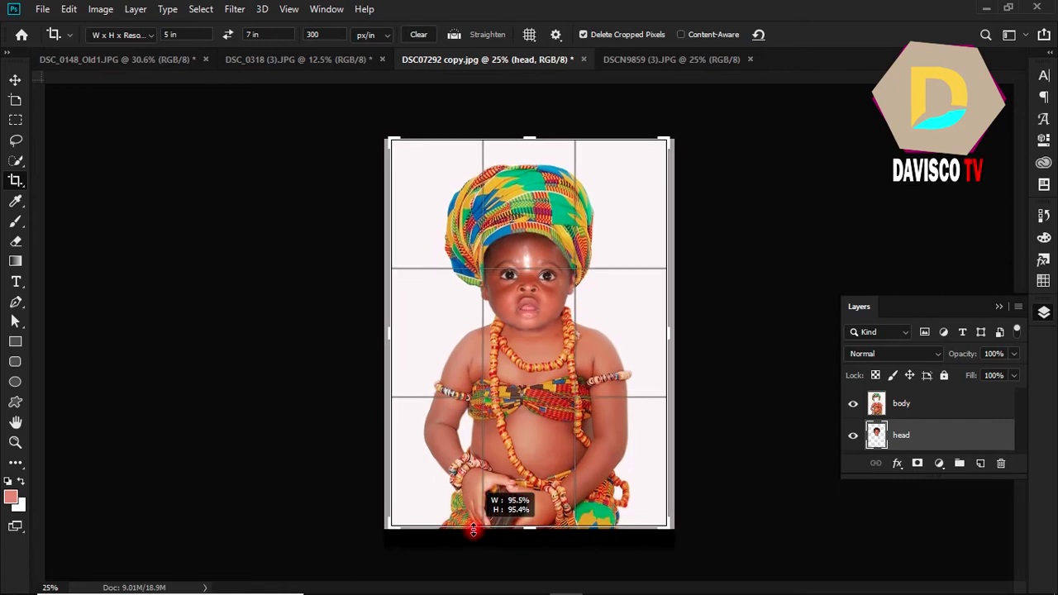
pyautogui.moveTo(473, 530); pyautogui.dragTo(473, 530)
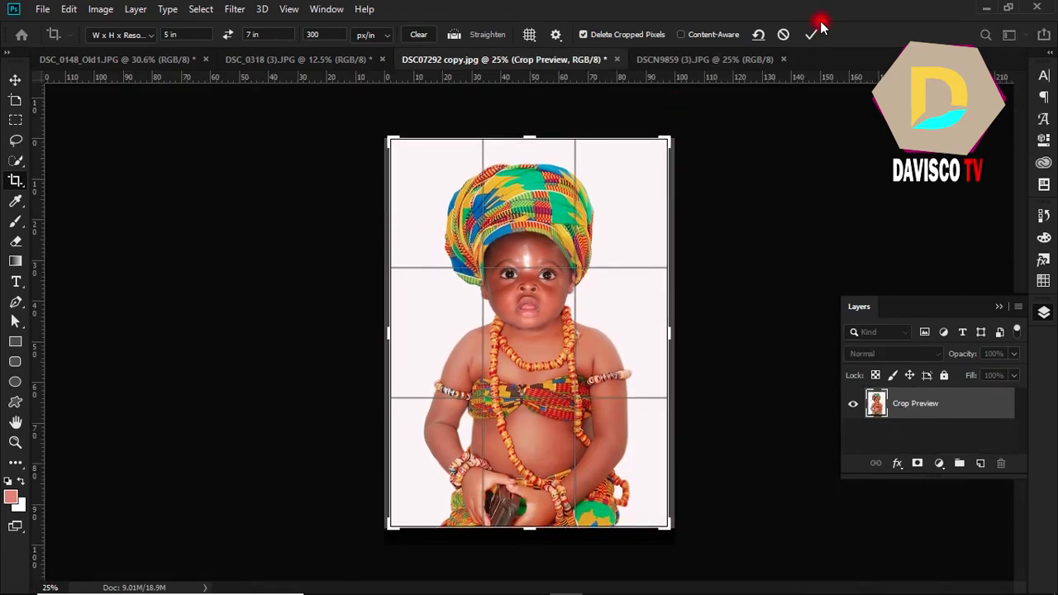
pyautogui.click(809, 33)
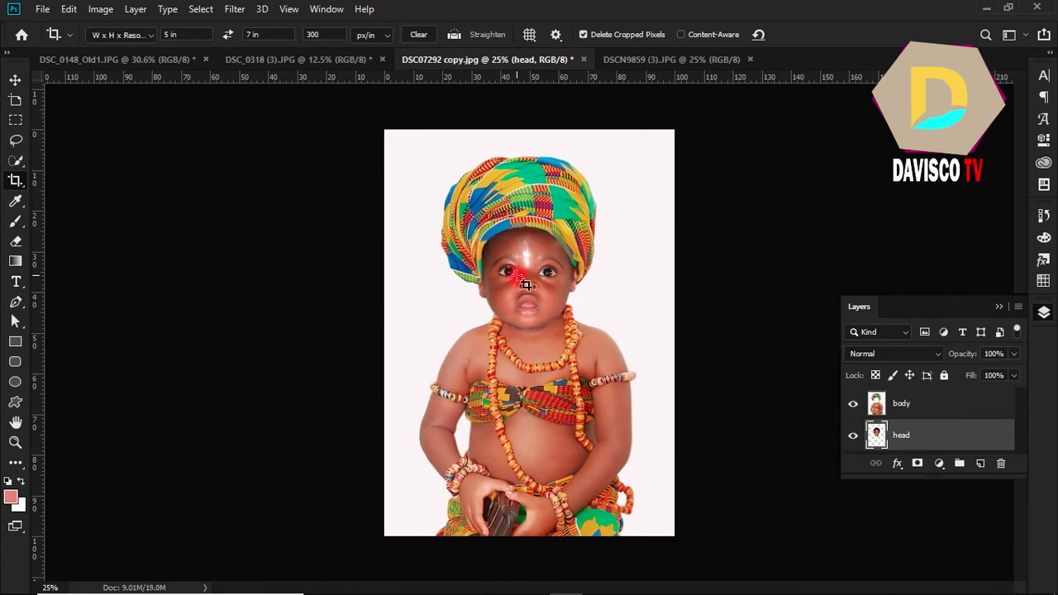
pyautogui.scroll(2, 553, 281)
pyautogui.scroll(2, 541, 268)
pyautogui.press('v')
pyautogui.scroll(-2, 538, 248)
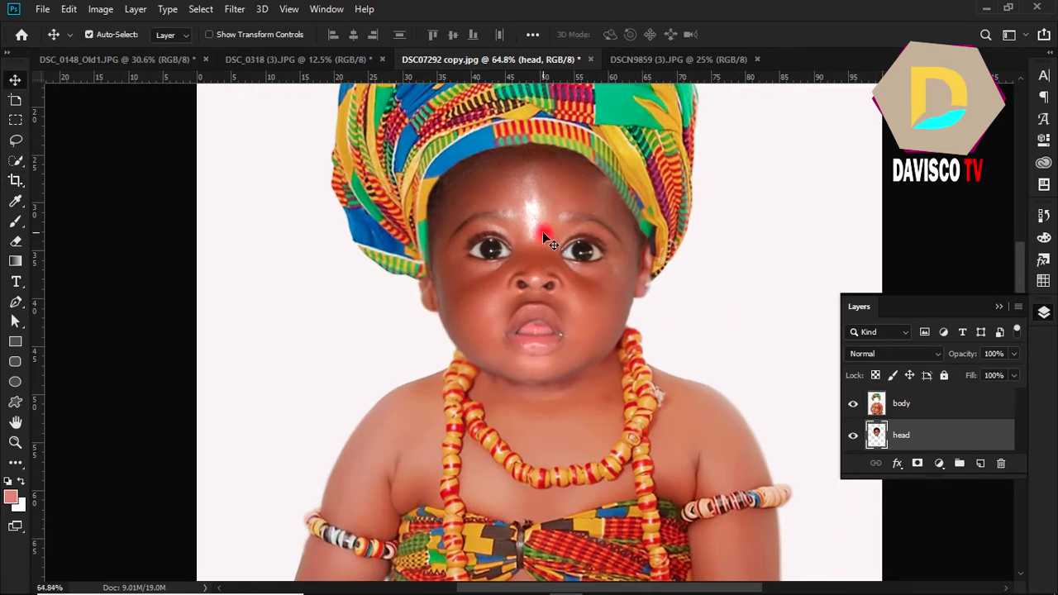
pyautogui.scroll(3, 542, 232)
pyautogui.scroll(-3, 542, 232)
pyautogui.scroll(1, 542, 232)
pyautogui.scroll(1, 542, 231)
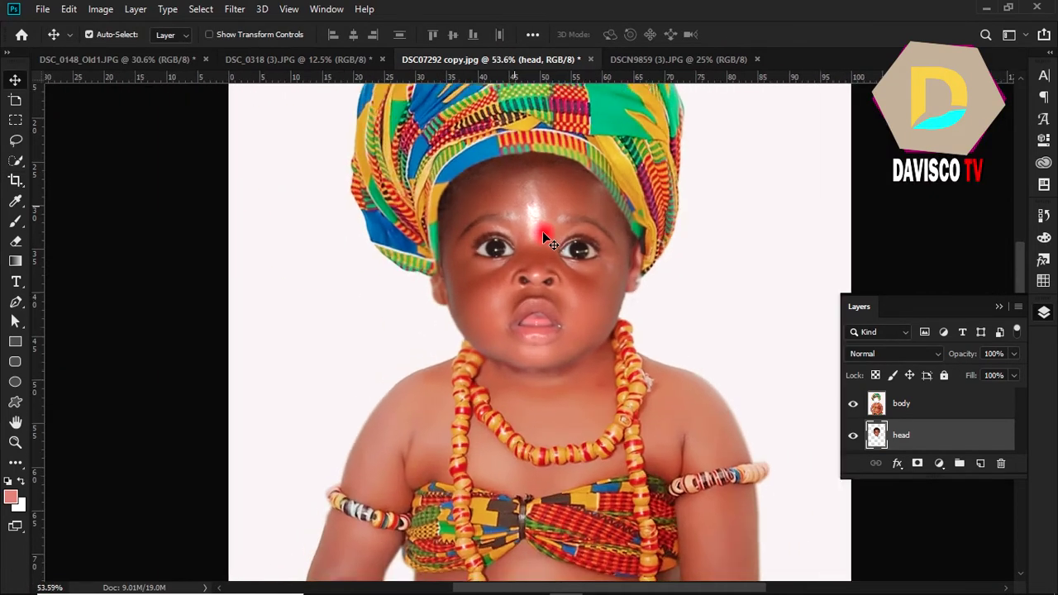
pyautogui.scroll(1, 543, 231)
pyautogui.scroll(-3, 542, 231)
pyautogui.scroll(-2, 542, 238)
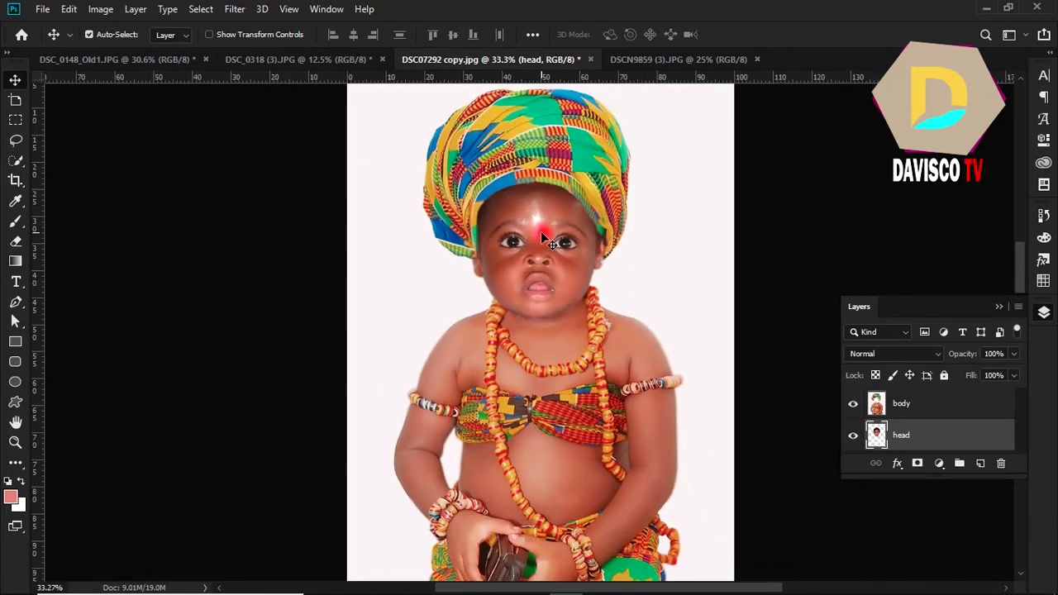
pyautogui.scroll(1, 566, 270)
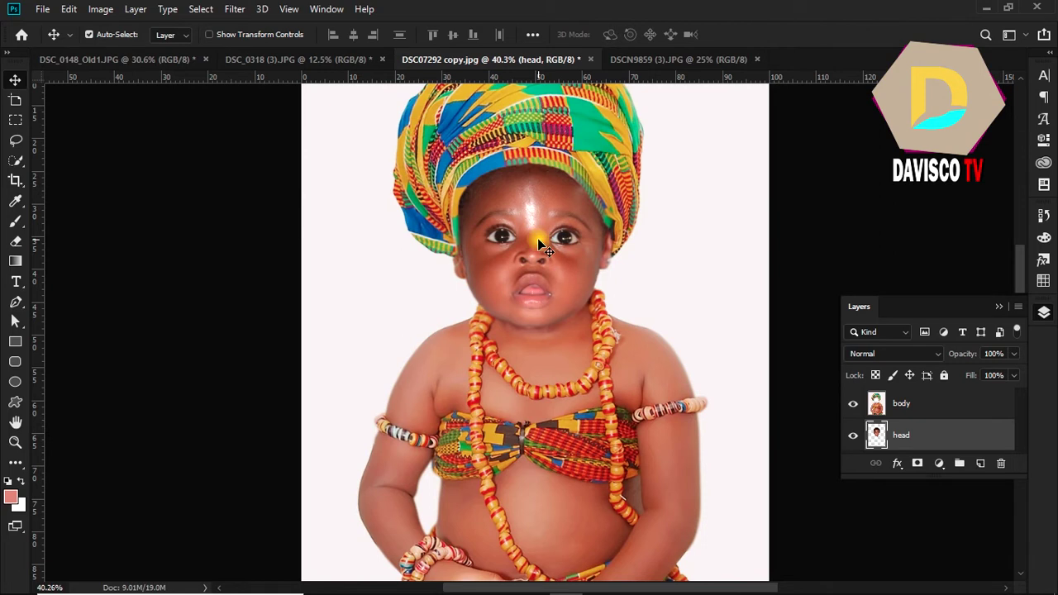
# Brighten the head layer with a Curves midpoint lifted from input 114 to output 130
pyautogui.hotkey('ctrl', 'm')
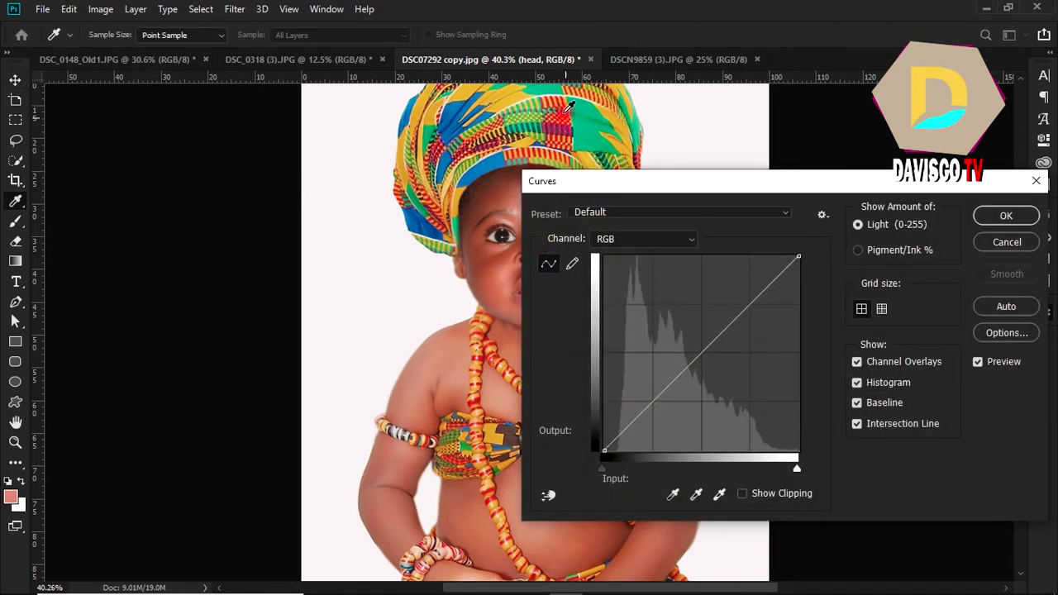
pyautogui.moveTo(755, 189); pyautogui.dragTo(842, 178)
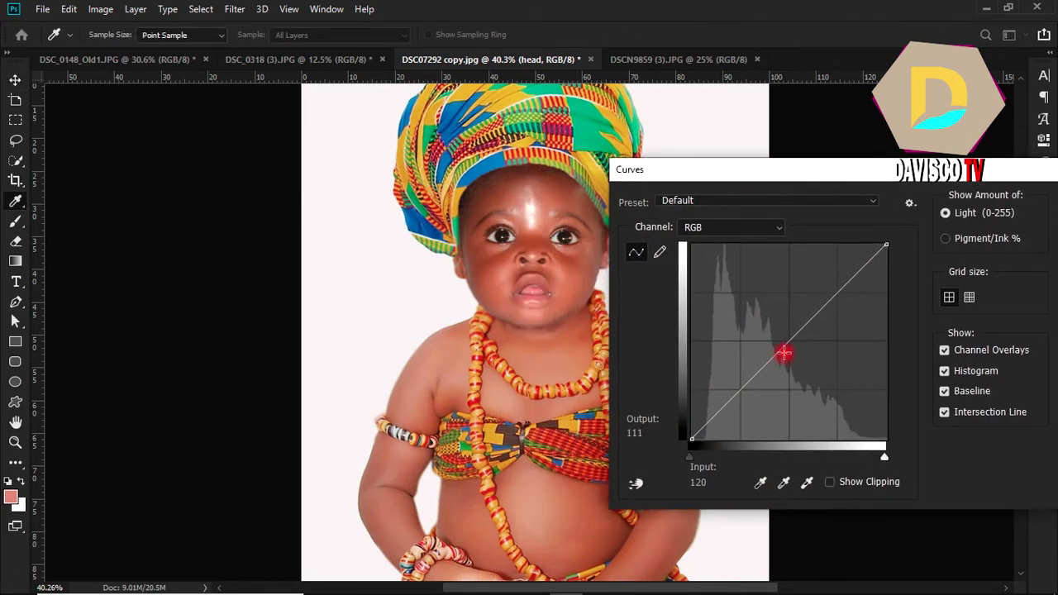
pyautogui.moveTo(784, 353); pyautogui.dragTo(778, 339)
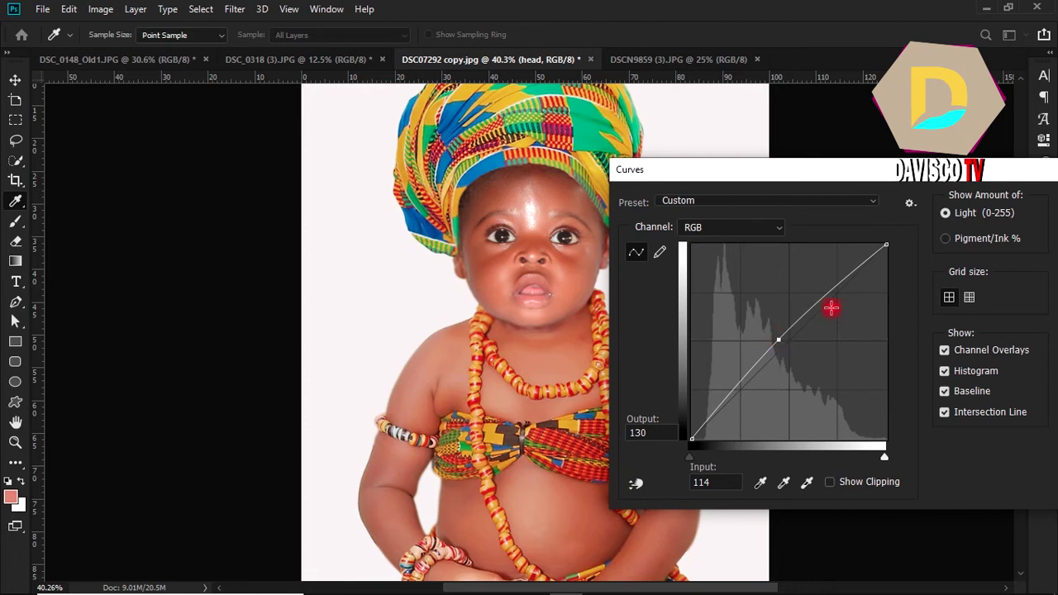
pyautogui.moveTo(998, 178); pyautogui.dragTo(786, 213)
pyautogui.click(936, 239)
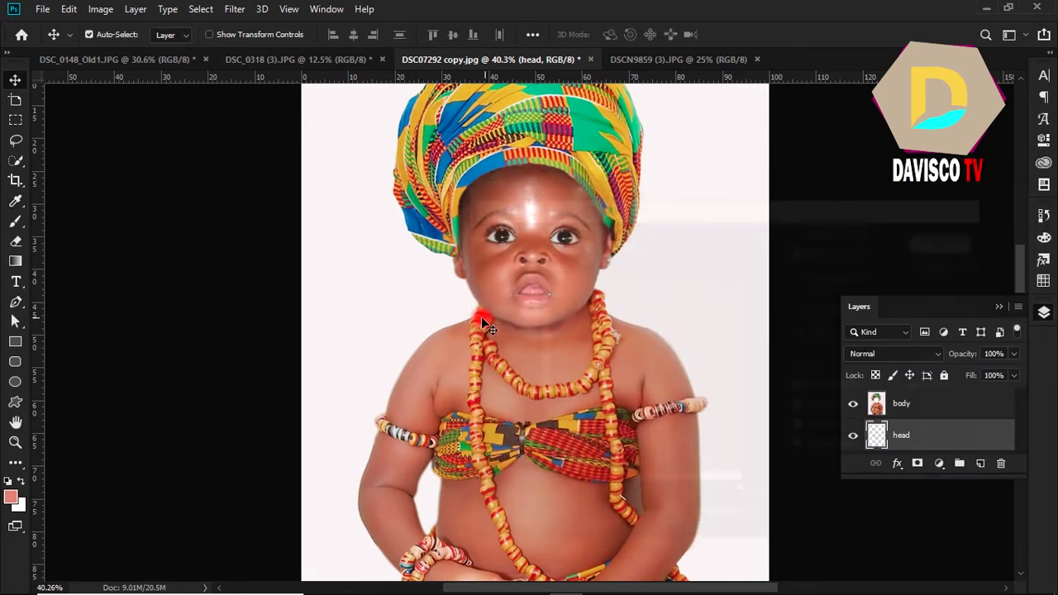
pyautogui.hotkey('ctrl', '-')
pyautogui.hotkey('ctrl', '-')
pyautogui.scroll(-2, 578, 300)
pyautogui.scroll(1, 595, 300)
pyautogui.scroll(2, 595, 300)
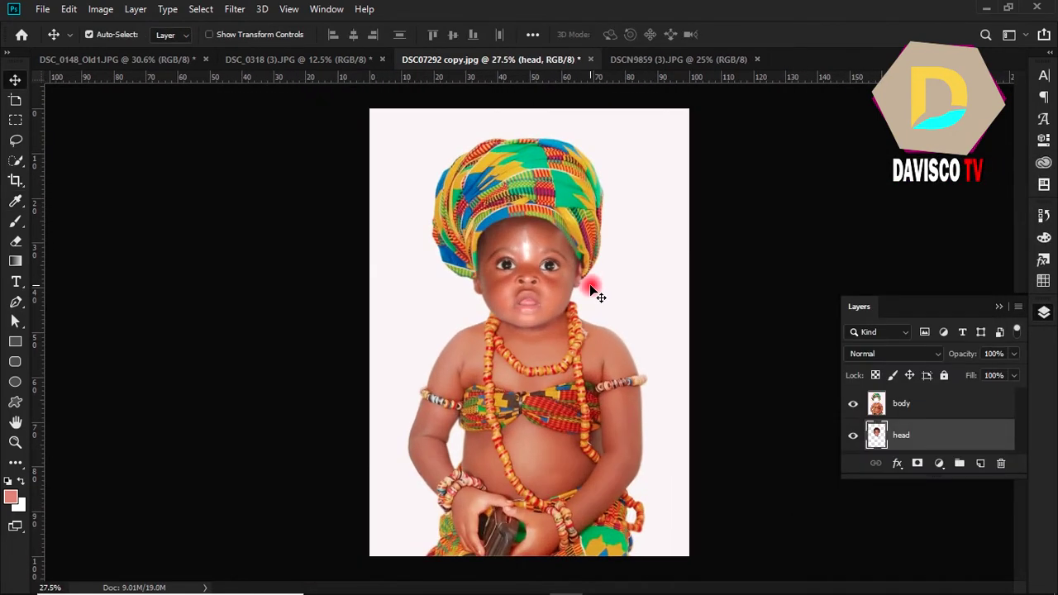
pyautogui.scroll(3, 595, 285)
pyautogui.scroll(3, 591, 267)
pyautogui.scroll(-4, 590, 263)
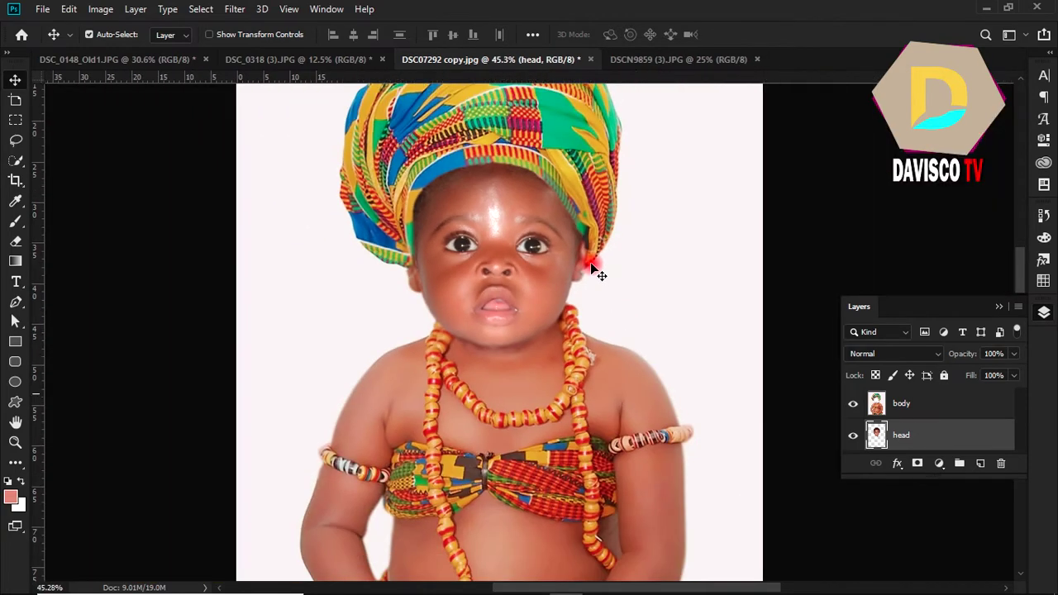
# Save the composite to the Desktop as JPEG 'DSC07292 copy' at quality 12 (Maximum)
pyautogui.click(42, 10)
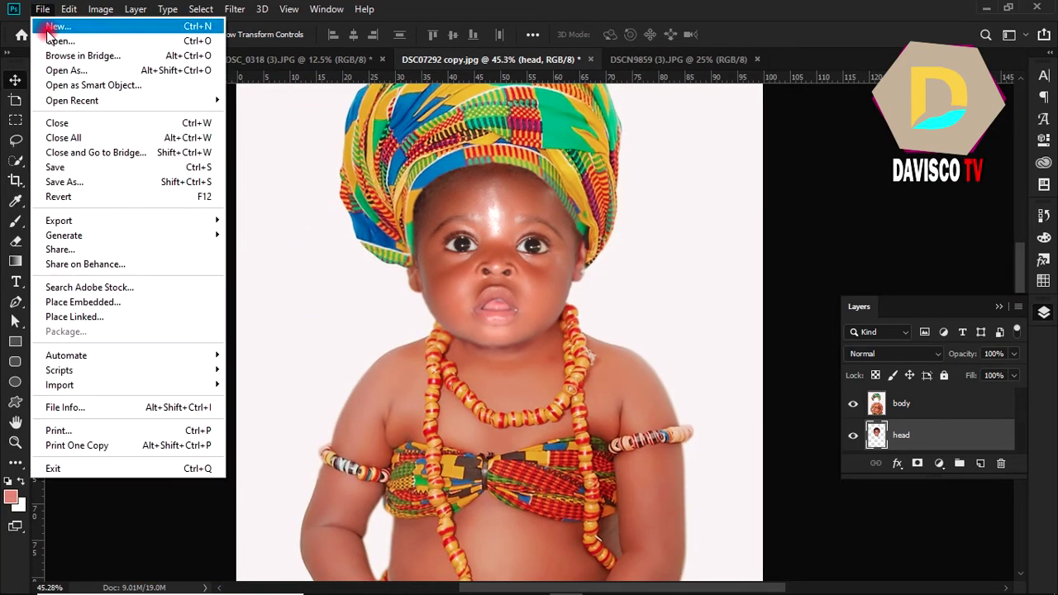
pyautogui.click(70, 182)
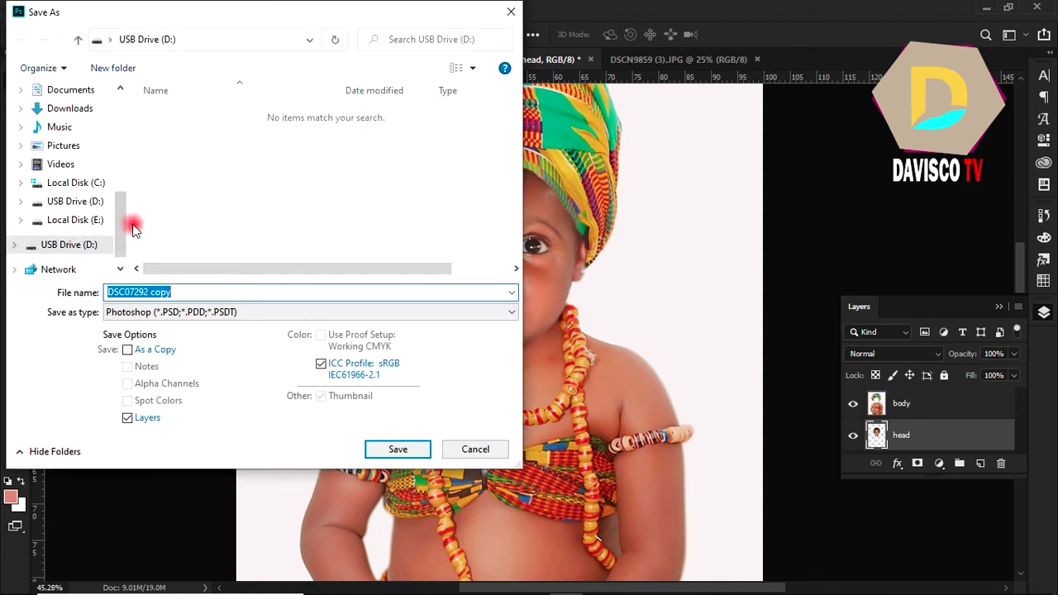
pyautogui.moveTo(122, 232); pyautogui.dragTo(42, 164)
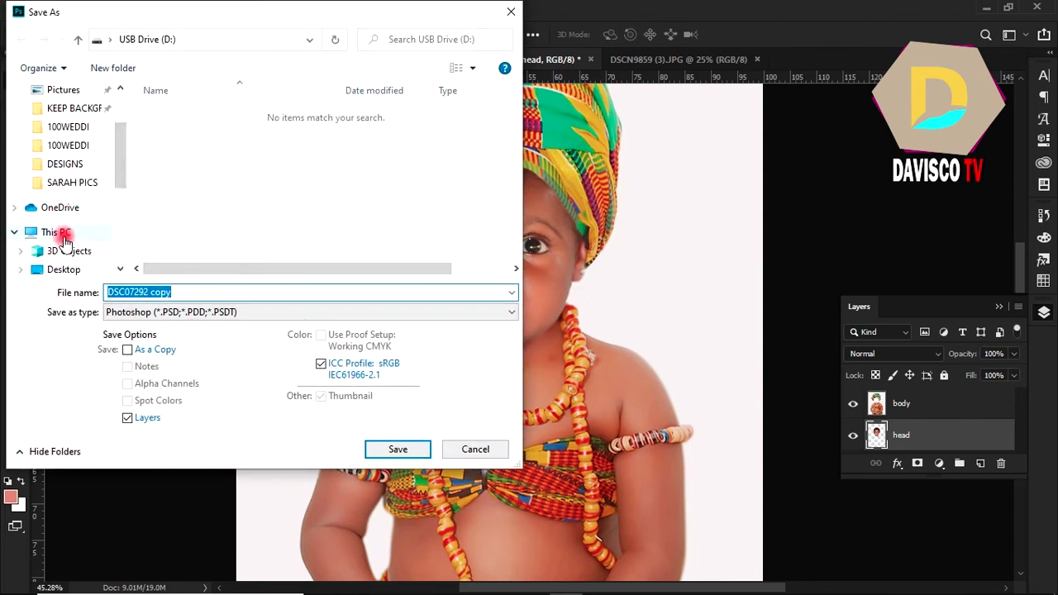
pyautogui.click(63, 269)
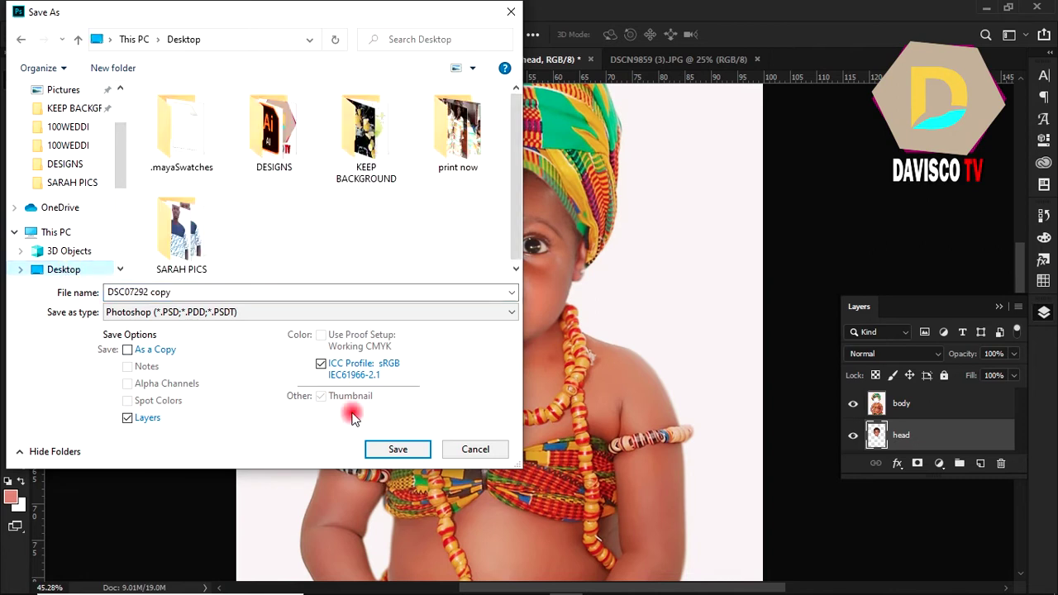
pyautogui.click(265, 316)
pyautogui.click(196, 432)
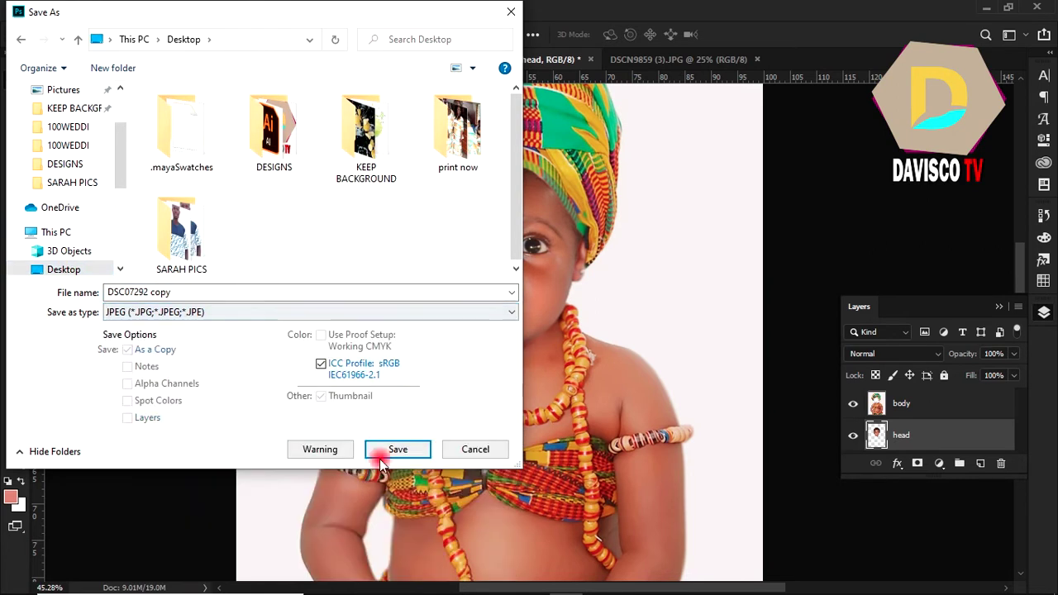
pyautogui.click(398, 450)
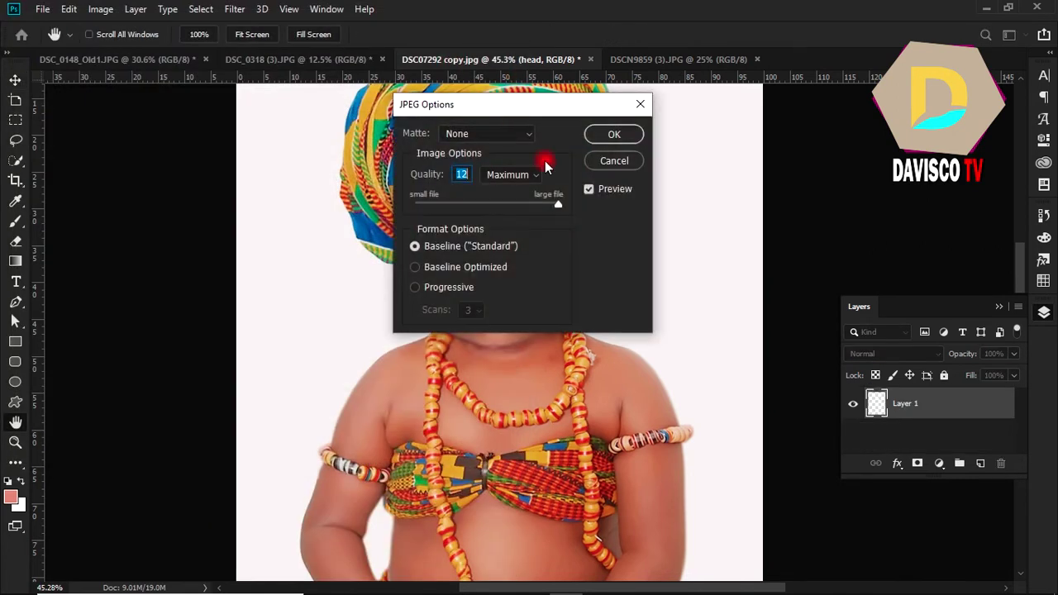
pyautogui.click(618, 141)
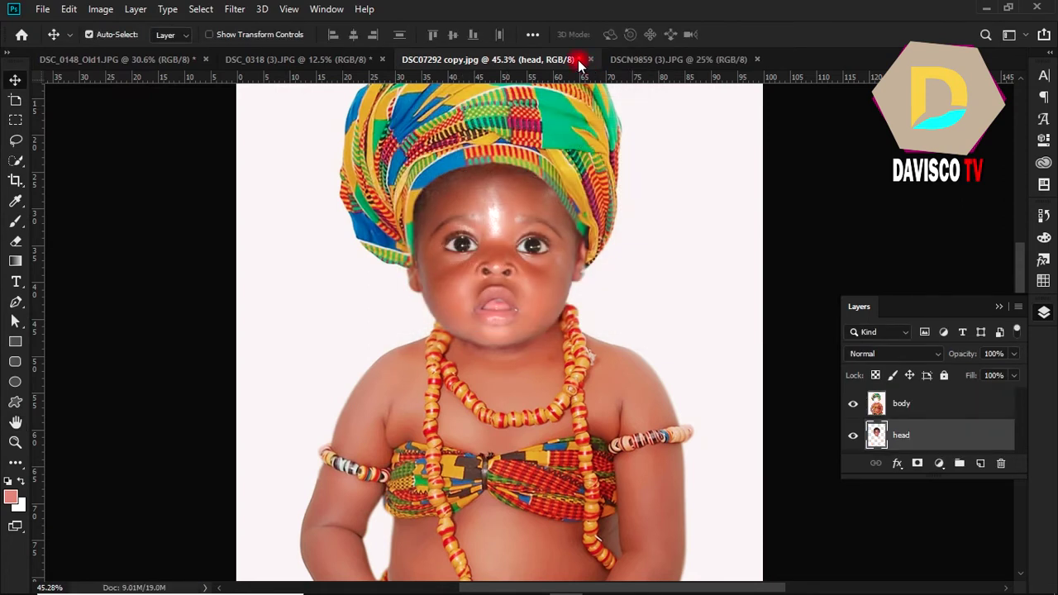
# Check the soldier photo DSCN9859, then return to the bridge photo DSC_0318 (3).JPG
pyautogui.click(351, 59)
pyautogui.scroll(2, 618, 141)
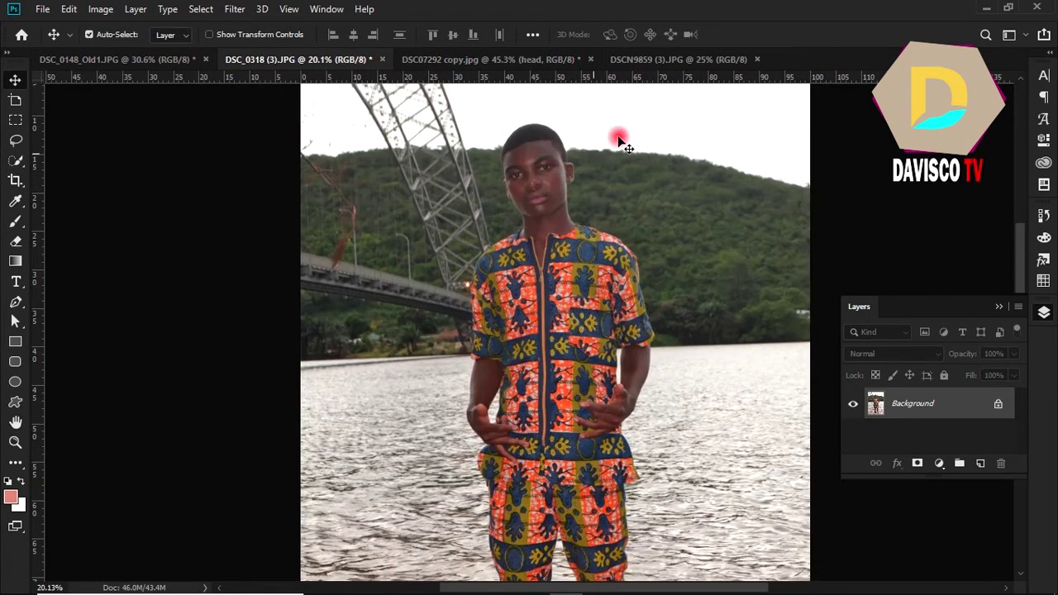
pyautogui.click(670, 59)
pyautogui.scroll(2, 538, 198)
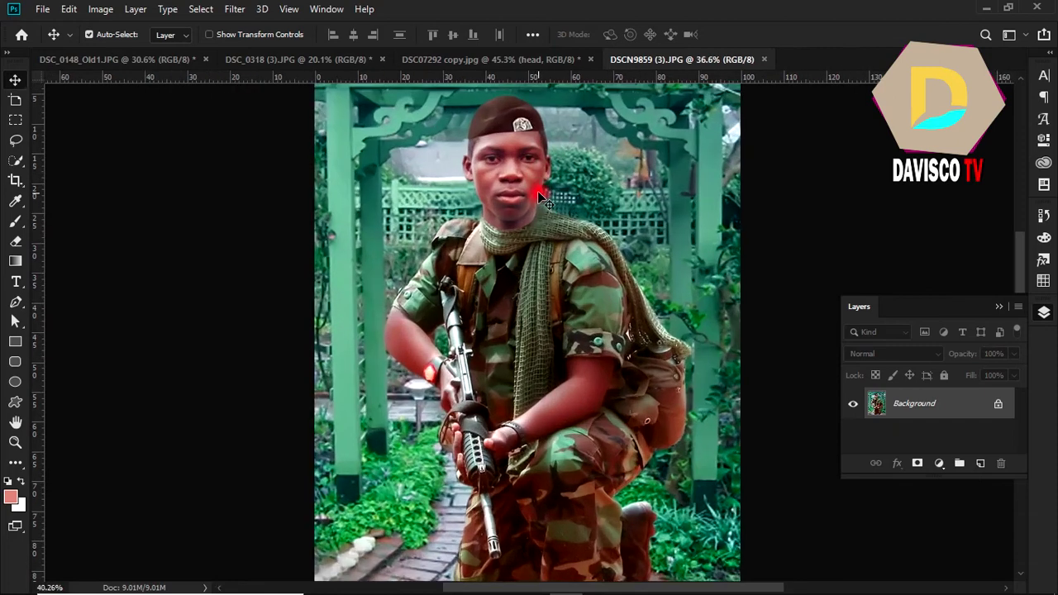
pyautogui.scroll(2, 537, 199)
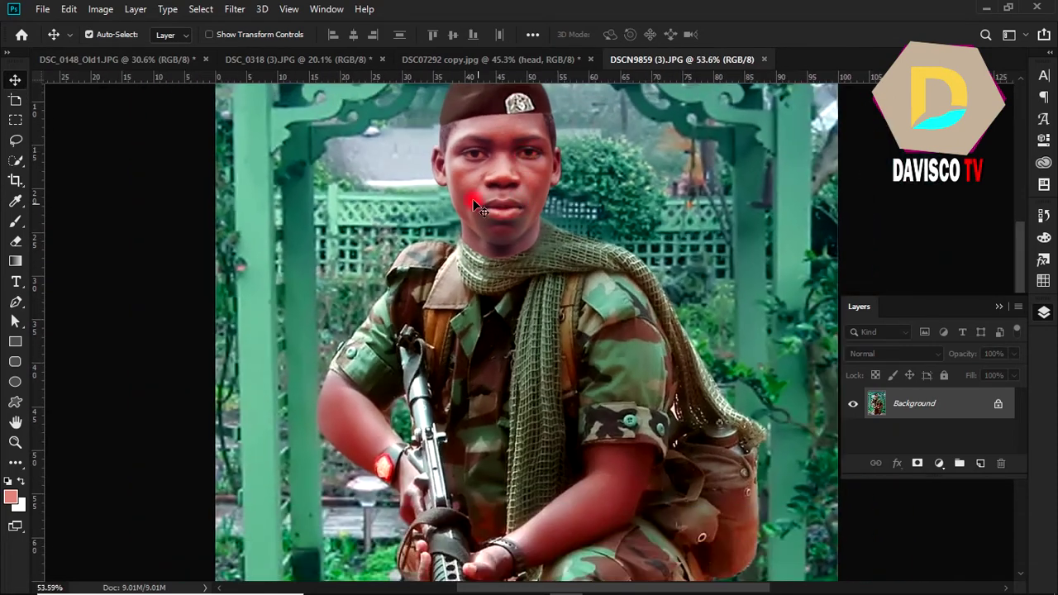
pyautogui.click(278, 60)
pyautogui.scroll(1, 549, 199)
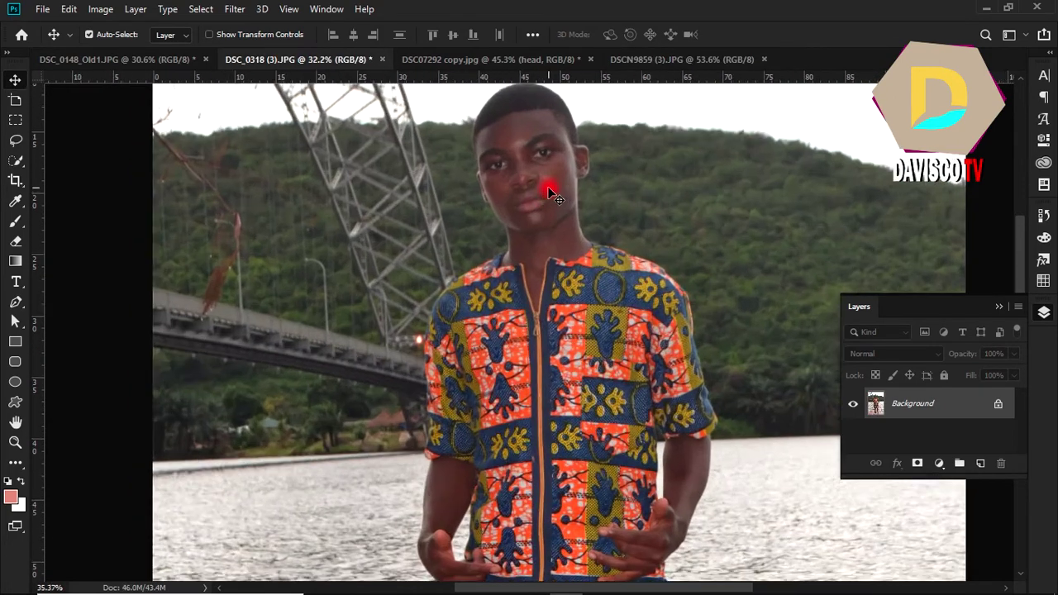
pyautogui.scroll(1, 548, 197)
pyautogui.scroll(1, 549, 192)
pyautogui.scroll(1, 549, 187)
pyautogui.scroll(1, 550, 185)
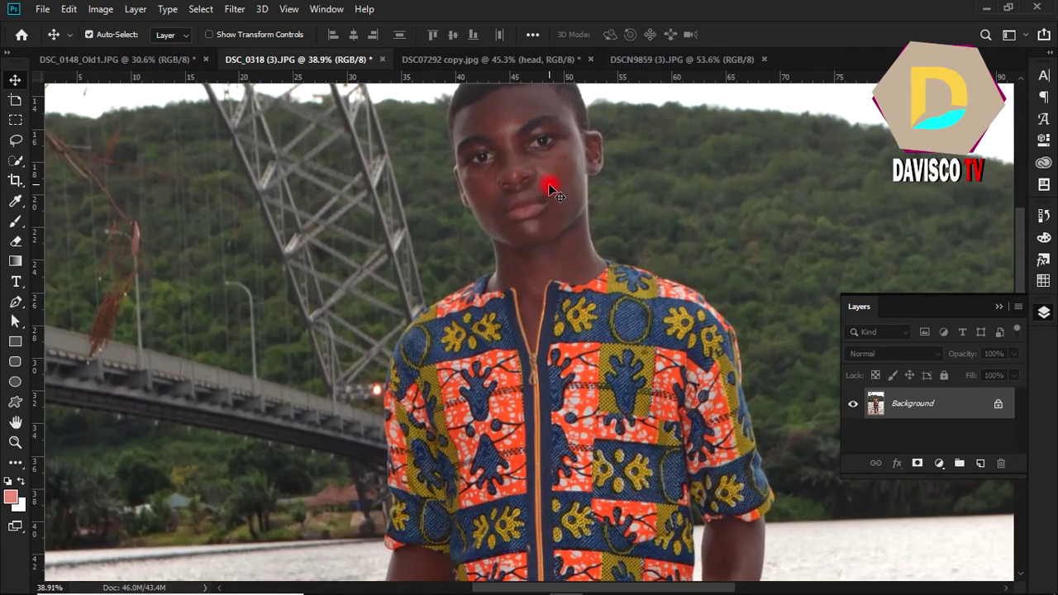
pyautogui.scroll(-1, 550, 186)
pyautogui.scroll(-1, 549, 186)
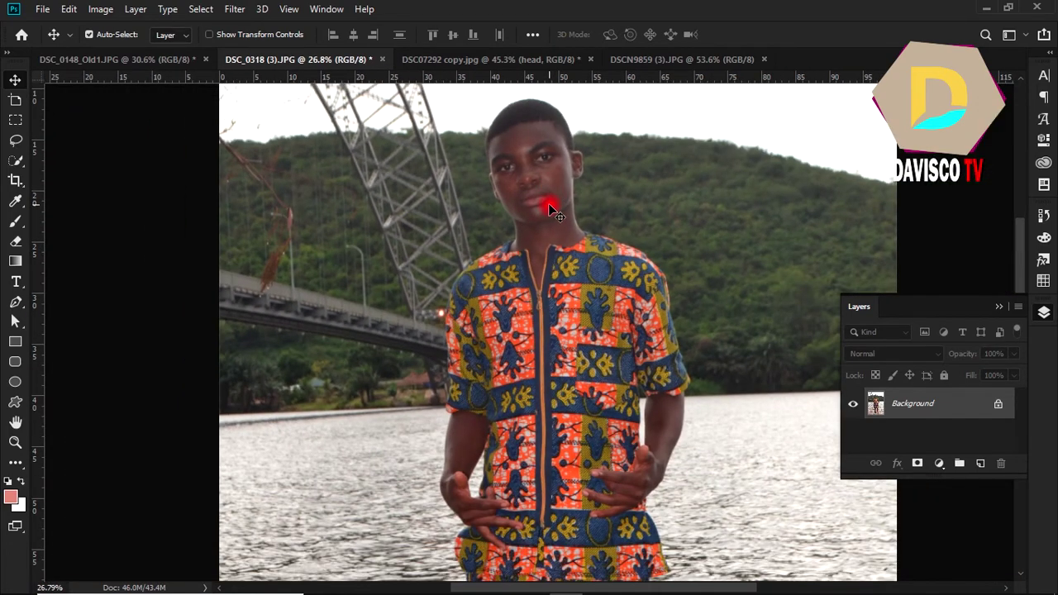
# Quick-select the young man's head and neck, trimming out the bridge and collar
pyautogui.press('w')
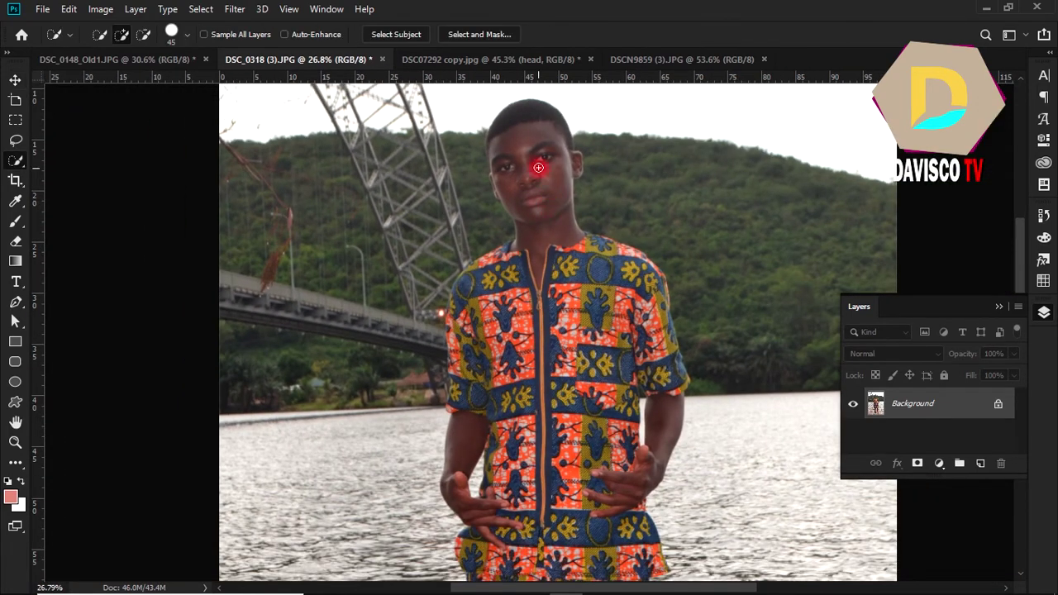
pyautogui.moveTo(540, 211); pyautogui.dragTo(571, 191)
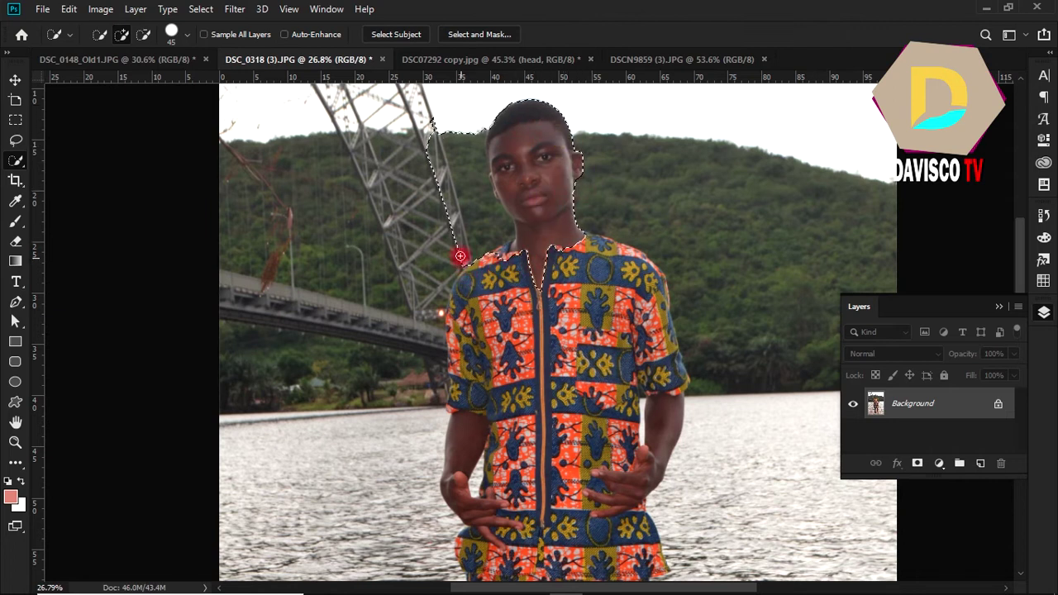
pyautogui.moveTo(460, 253); pyautogui.dragTo(461, 182)
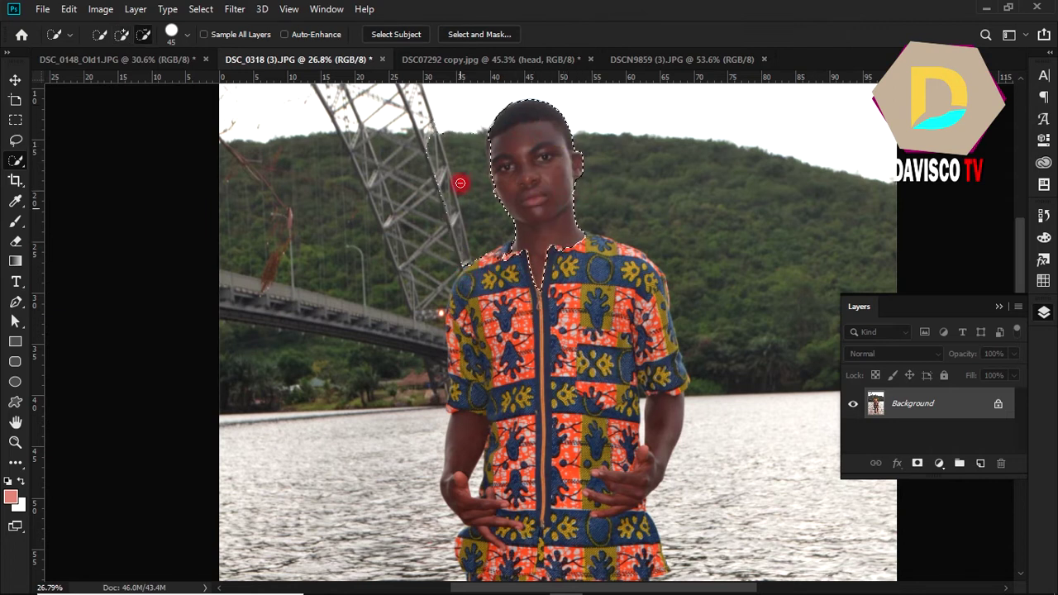
pyautogui.click(501, 260)
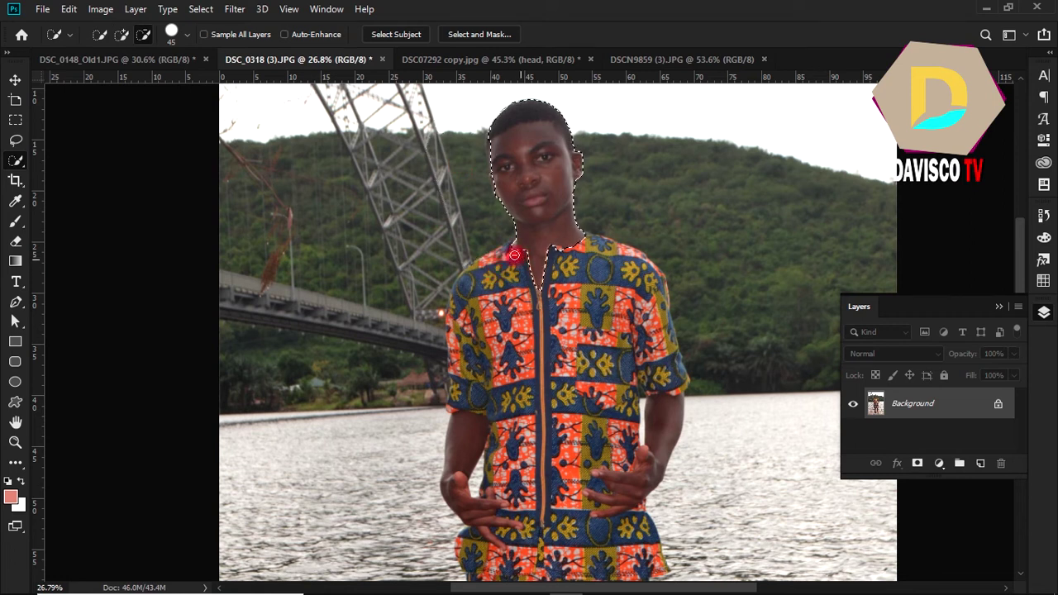
pyautogui.click(539, 275)
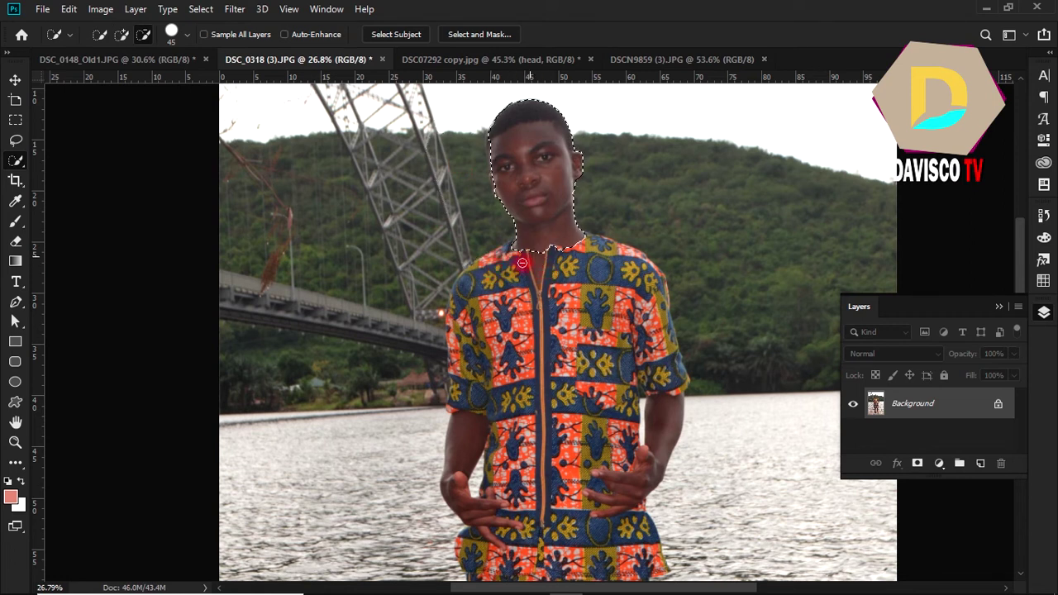
pyautogui.scroll(5, 462, 123)
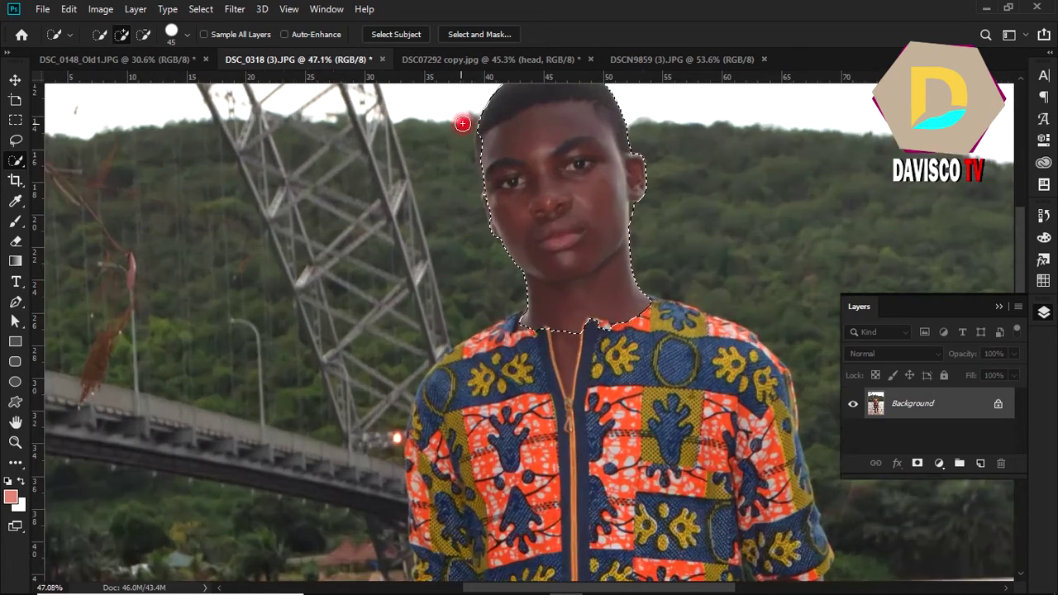
pyautogui.scroll(3, 462, 123)
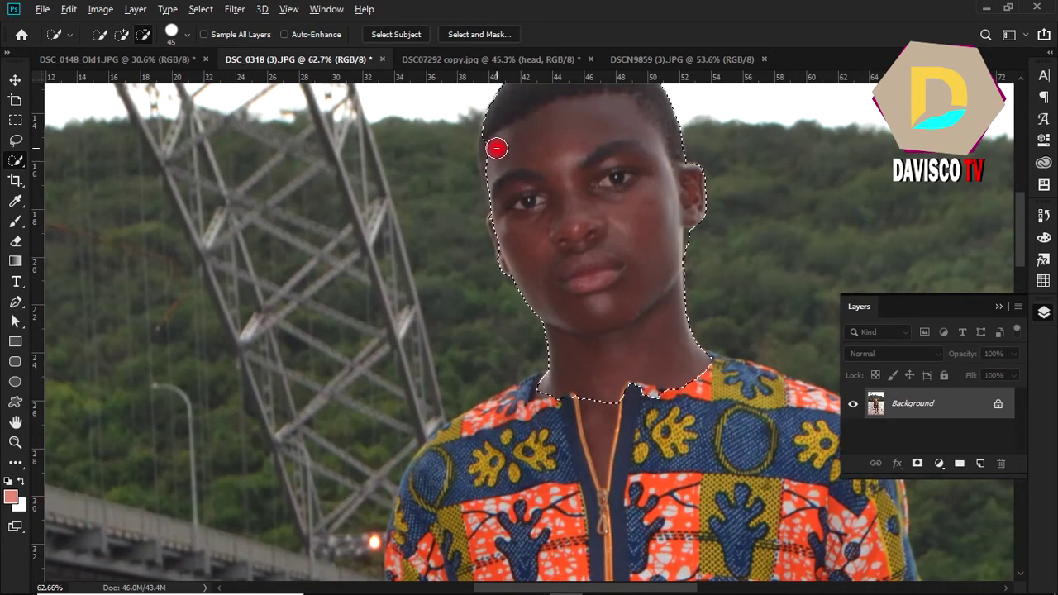
pyautogui.keyDown('alt'); pyautogui.click(508, 157); pyautogui.keyUp('alt')
pyautogui.moveTo(509, 132)
pyautogui.mouseDown()
pyautogui.moveTo(505, 165)
pyautogui.moveTo(493, 129)
pyautogui.moveTo(498, 193)
pyautogui.mouseUp()
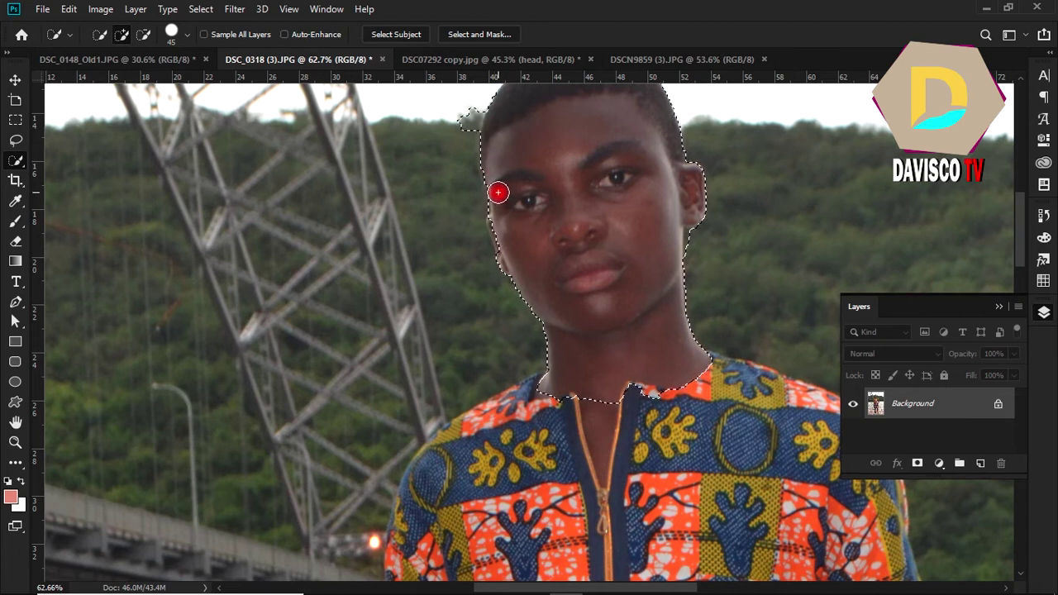
pyautogui.moveTo(498, 215); pyautogui.dragTo(458, 118)
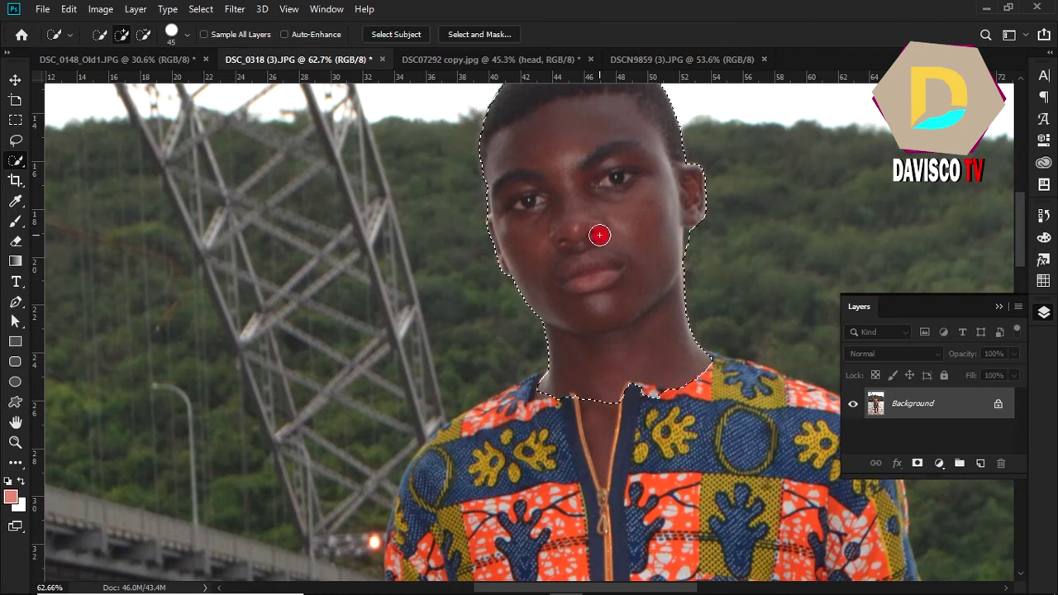
pyautogui.scroll(-2, 600, 234)
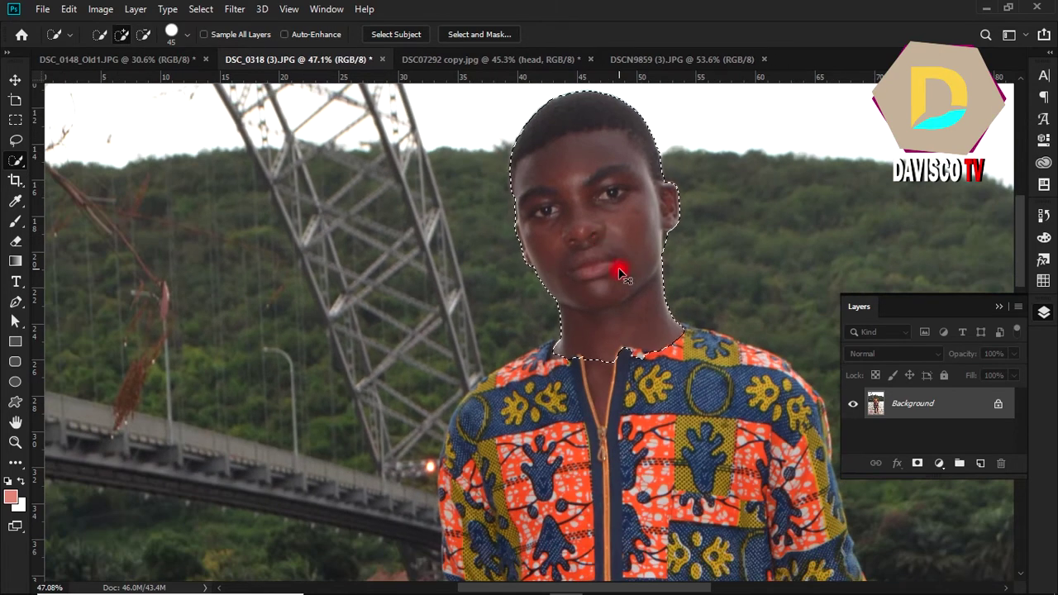
# Copy the head via cut, paste and undo, then switch to DSCN9859 (3).JPG
pyautogui.hotkey('ctrl', 'BackSpace')
pyautogui.hotkey('ctrl', 'v')
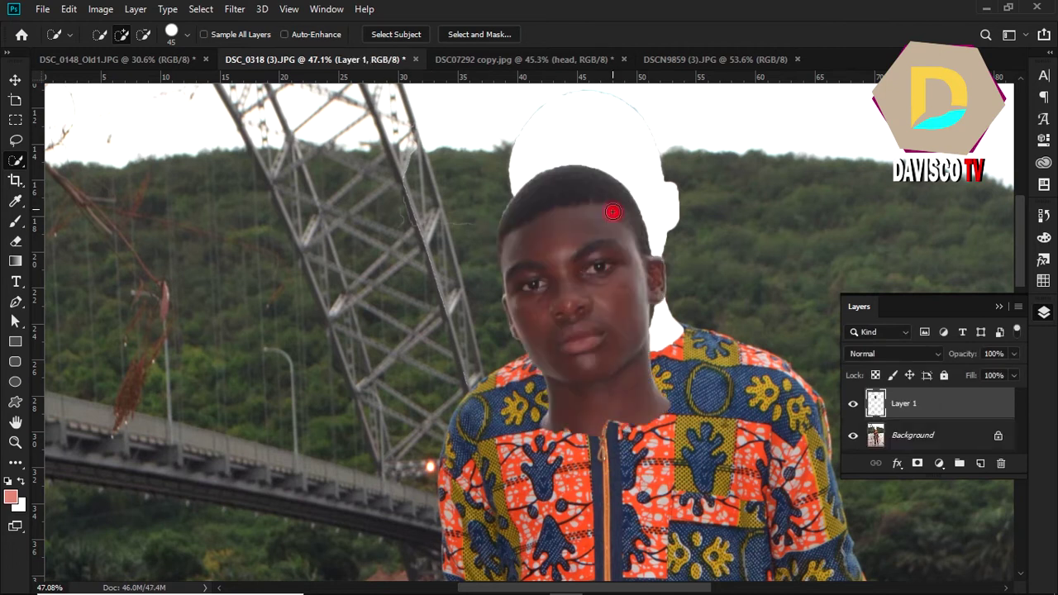
pyautogui.hotkey('ctrl', 'z')
pyautogui.hotkey('ctrl', 'z')
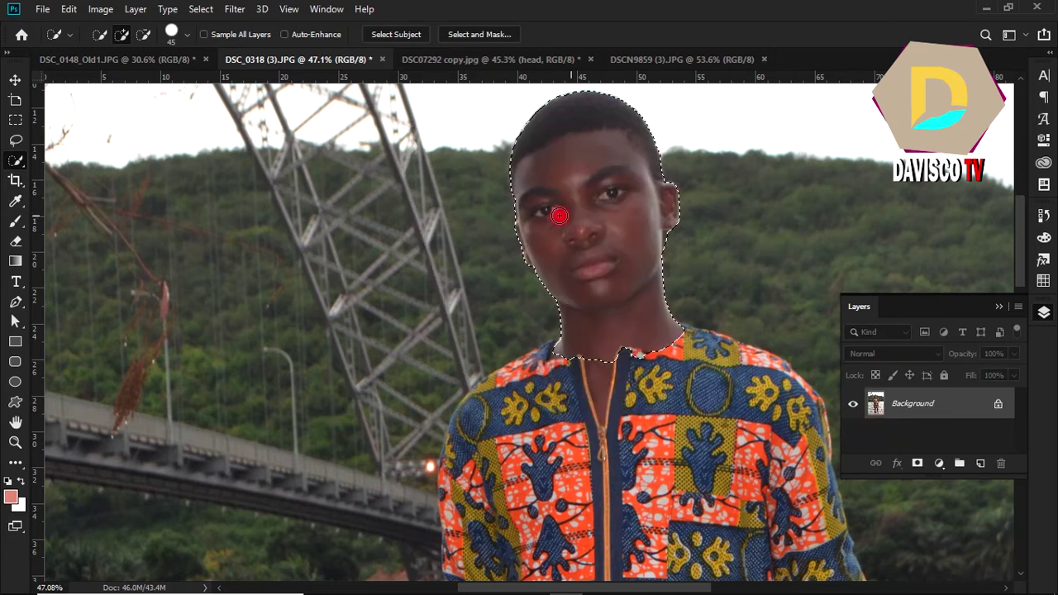
pyautogui.click(661, 60)
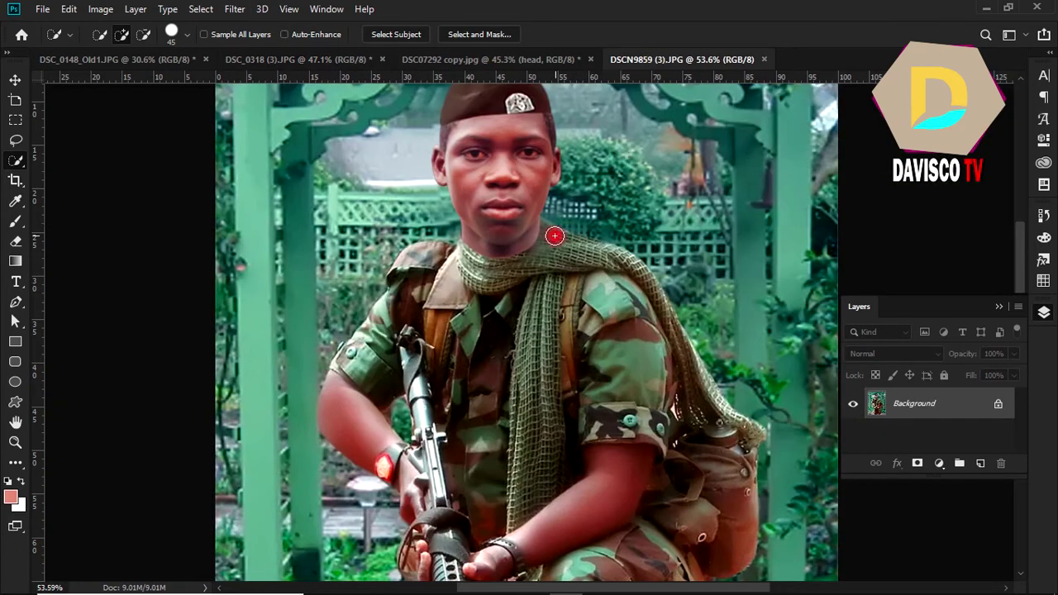
# Paste the head into the soldier photo, rotate it about 11°, and move it onto his head
pyautogui.scroll(-1, 530, 205)
pyautogui.scroll(-1, 530, 206)
pyautogui.scroll(-1, 530, 206)
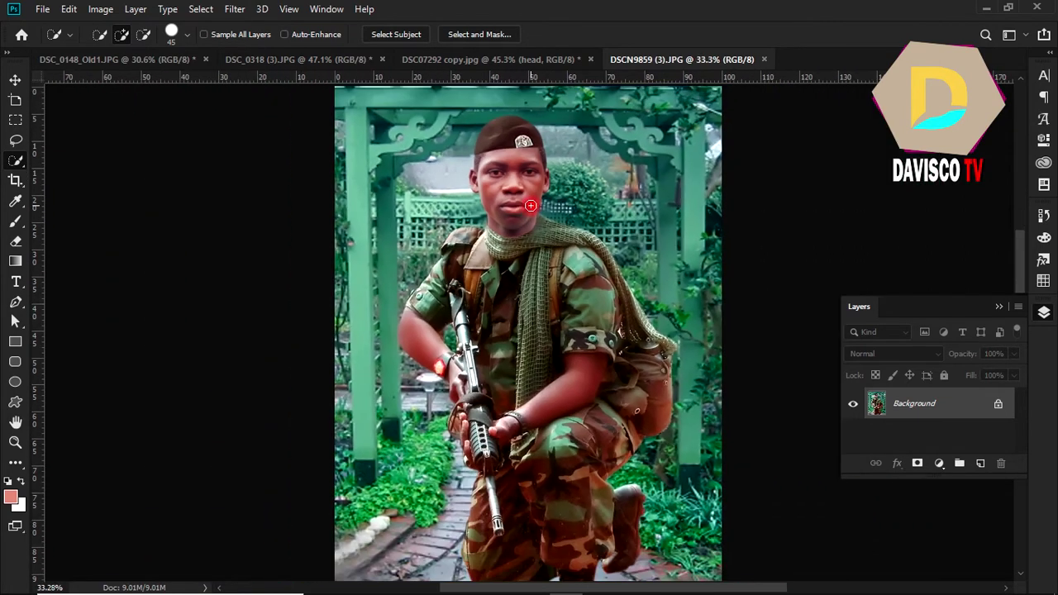
pyautogui.scroll(-1, 545, 190)
pyautogui.scroll(2, 567, 173)
pyautogui.scroll(2, 567, 174)
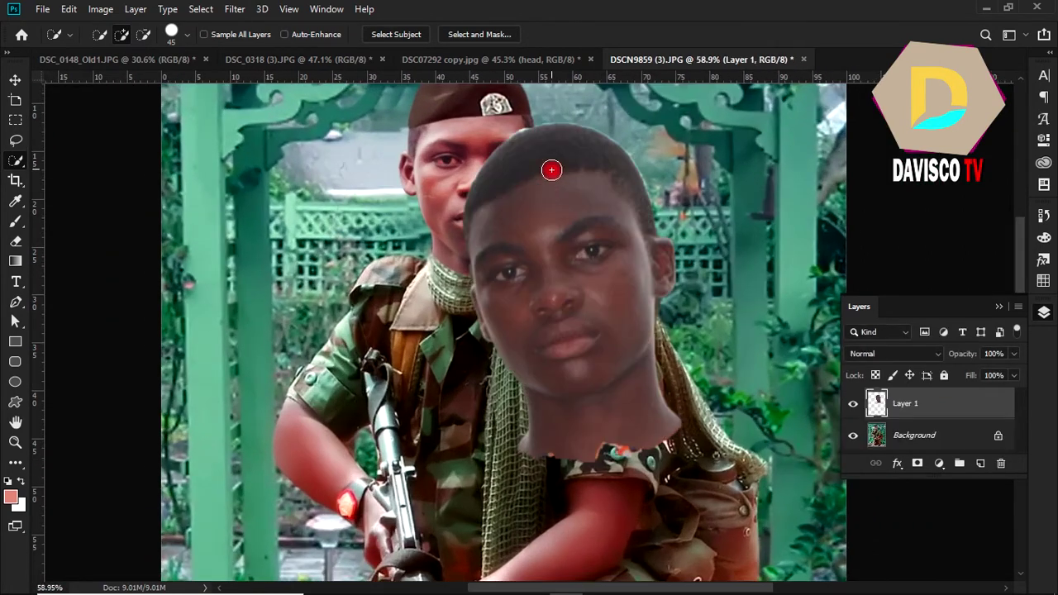
pyautogui.hotkey('ctrl', 'v')
pyautogui.scroll(-1, 576, 257)
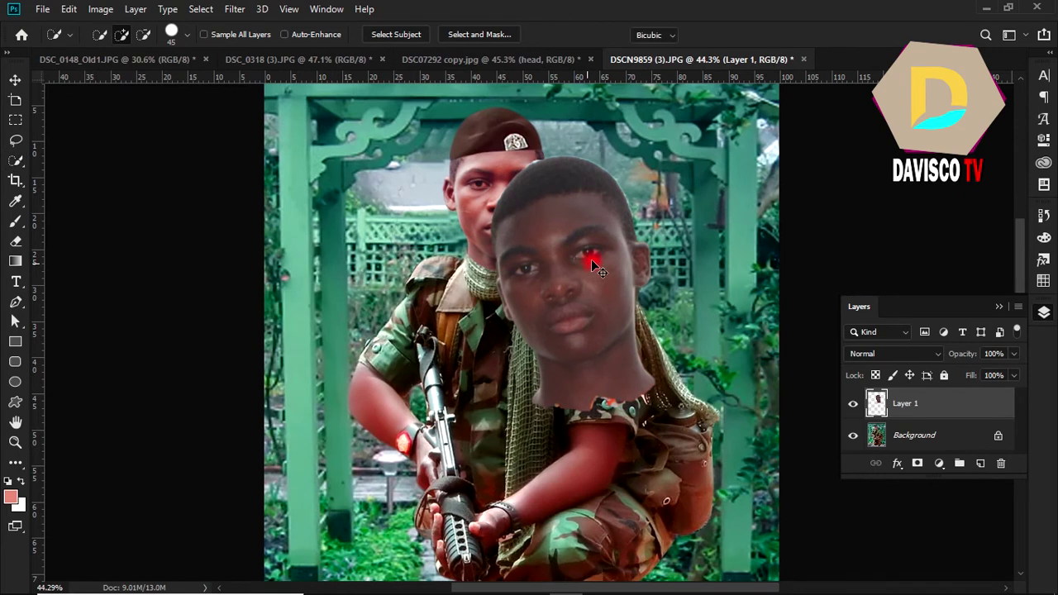
pyautogui.hotkey('ctrl', 't')
pyautogui.moveTo(701, 277); pyautogui.dragTo(689, 308)
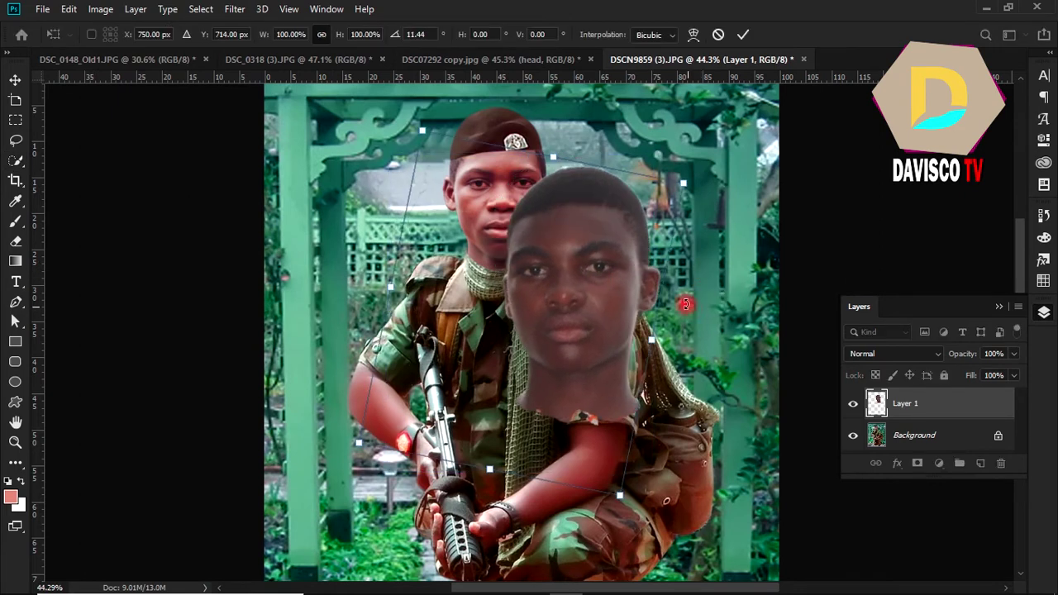
pyautogui.click(744, 35)
pyautogui.press('w')
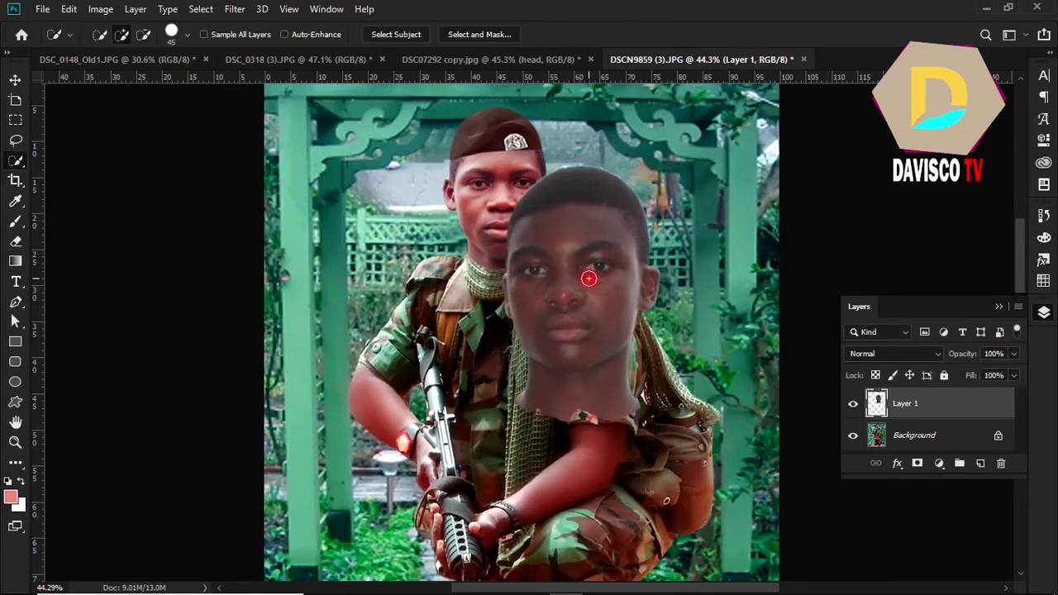
pyautogui.press('v')
pyautogui.moveTo(589, 279)
pyautogui.mouseDown()
pyautogui.moveTo(510, 245)
pyautogui.moveTo(503, 208)
pyautogui.mouseUp()
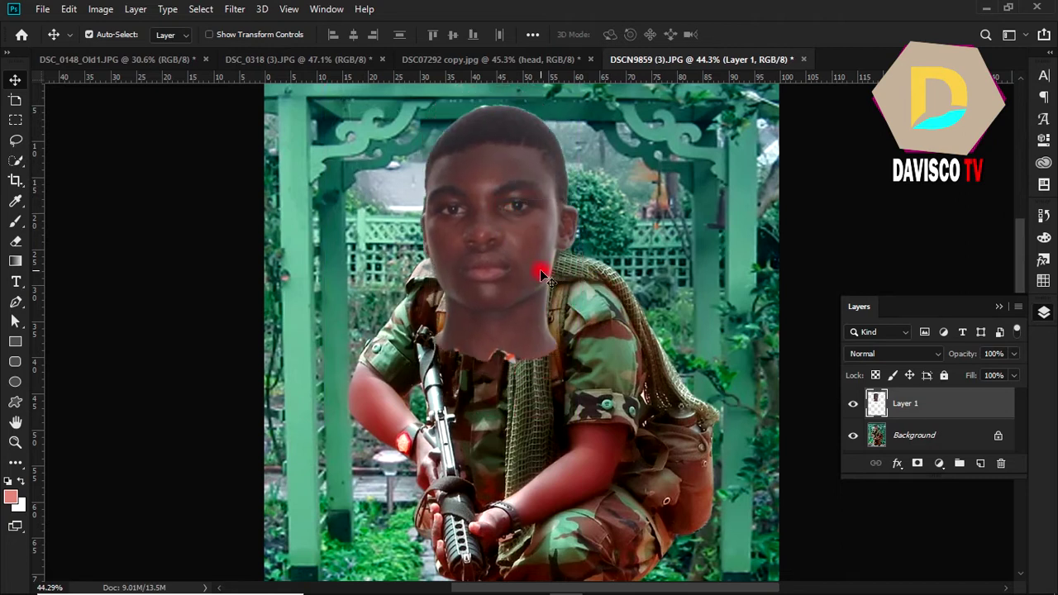
# Flip the face horizontally, undoing an accidental vertical flip, and move it over the soldier's head
pyautogui.hotkey('ctrl', 't')
pyautogui.rightClick(511, 258)
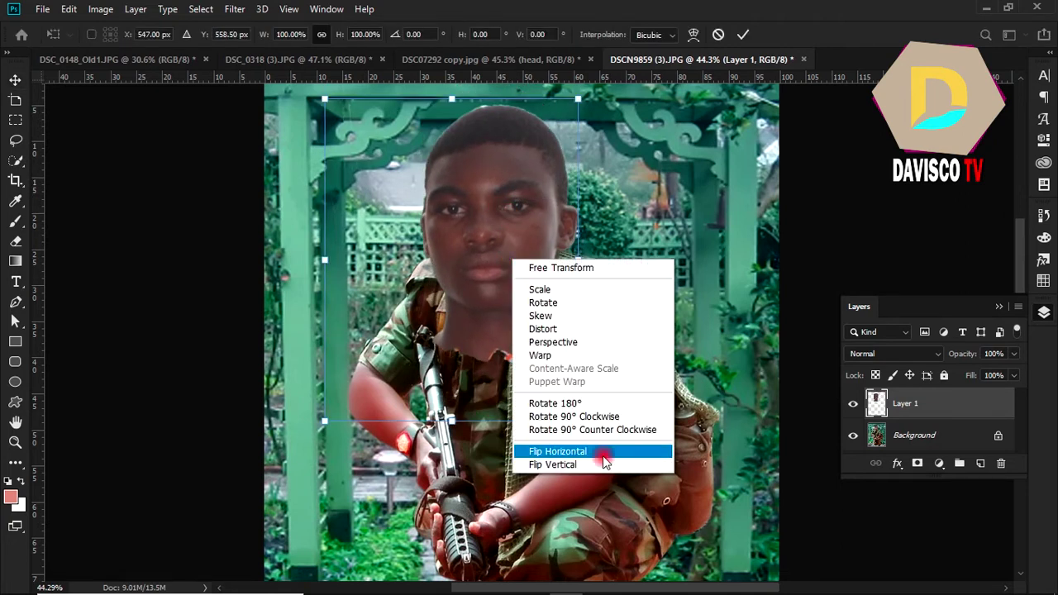
pyautogui.click(602, 468)
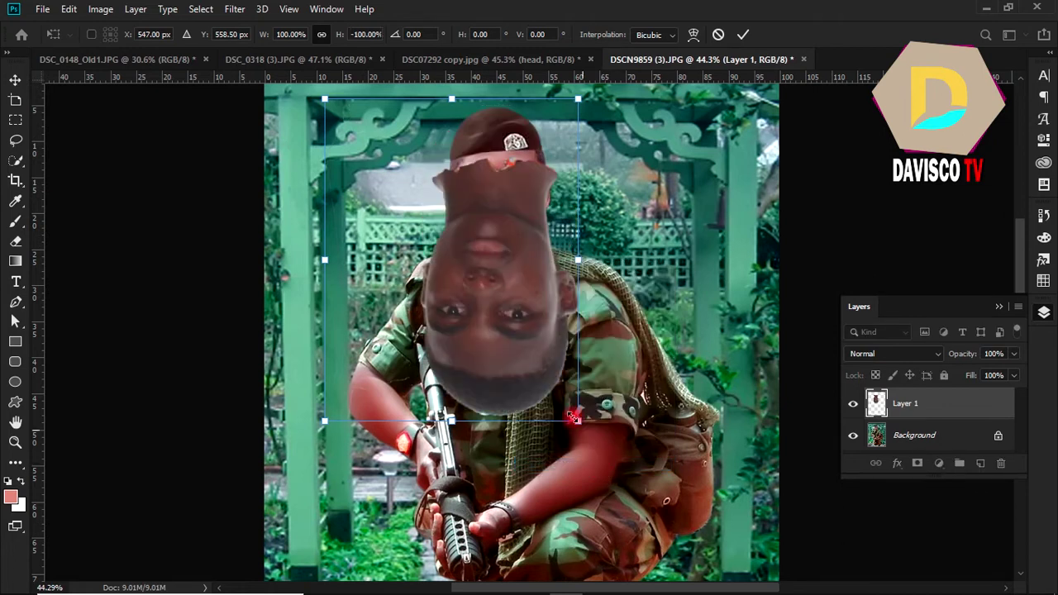
pyautogui.hotkey('ctrl', 'z')
pyautogui.rightClick(487, 238)
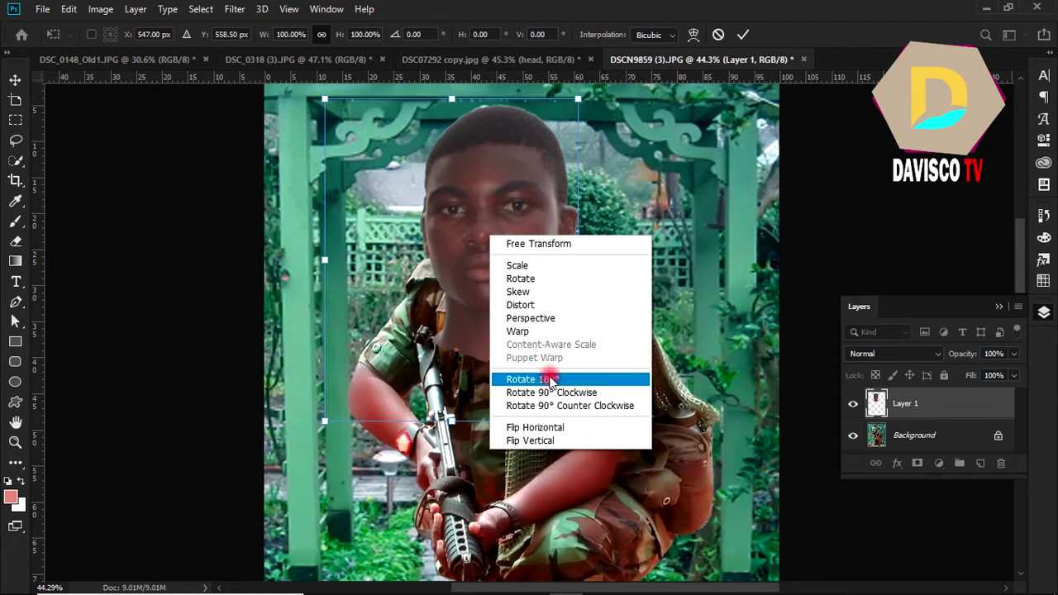
pyautogui.click(559, 428)
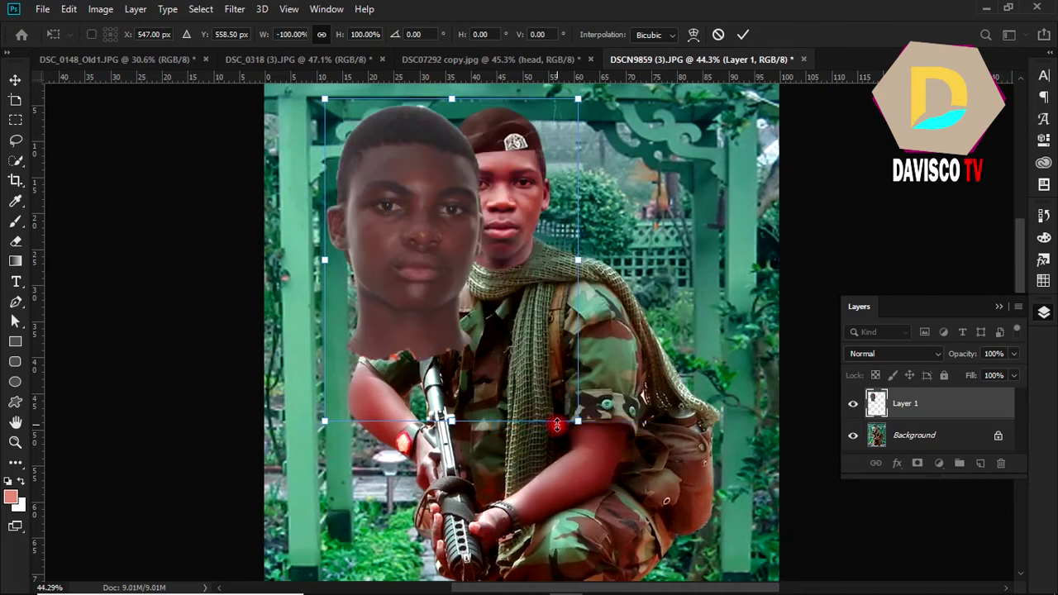
pyautogui.click(742, 34)
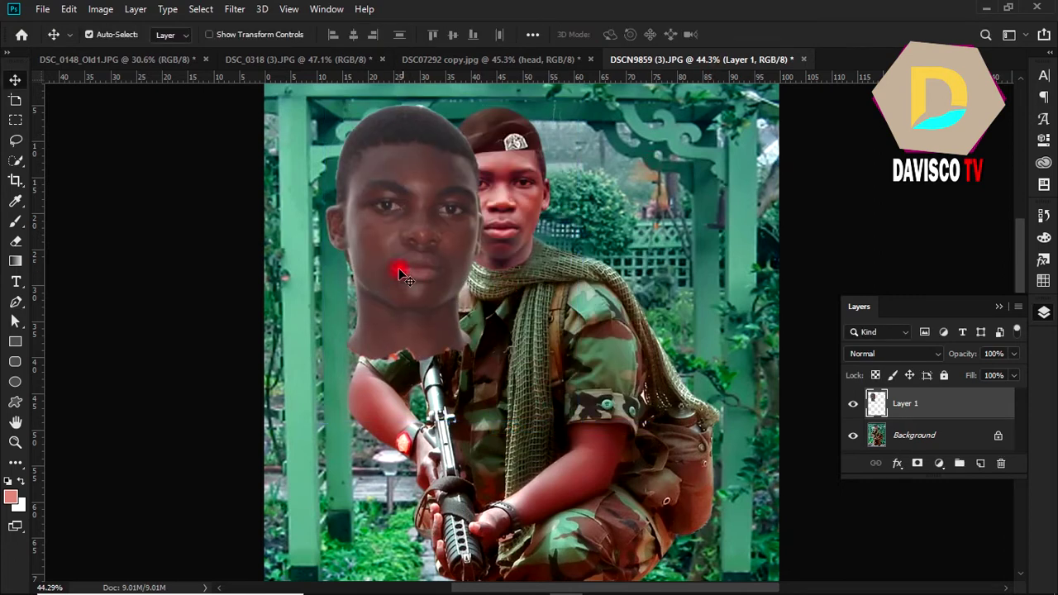
pyautogui.moveTo(398, 268); pyautogui.dragTo(486, 237)
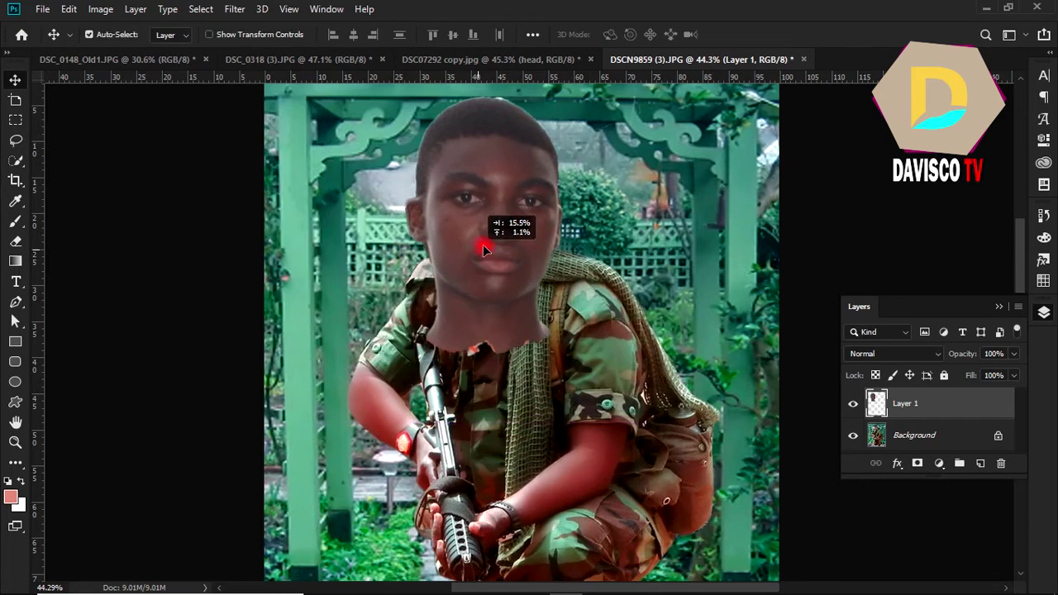
# Rename Layer 1 to 'head', lower its opacity to 47%, and start a Free Transform
pyautogui.click(920, 438)
pyautogui.click(912, 405)
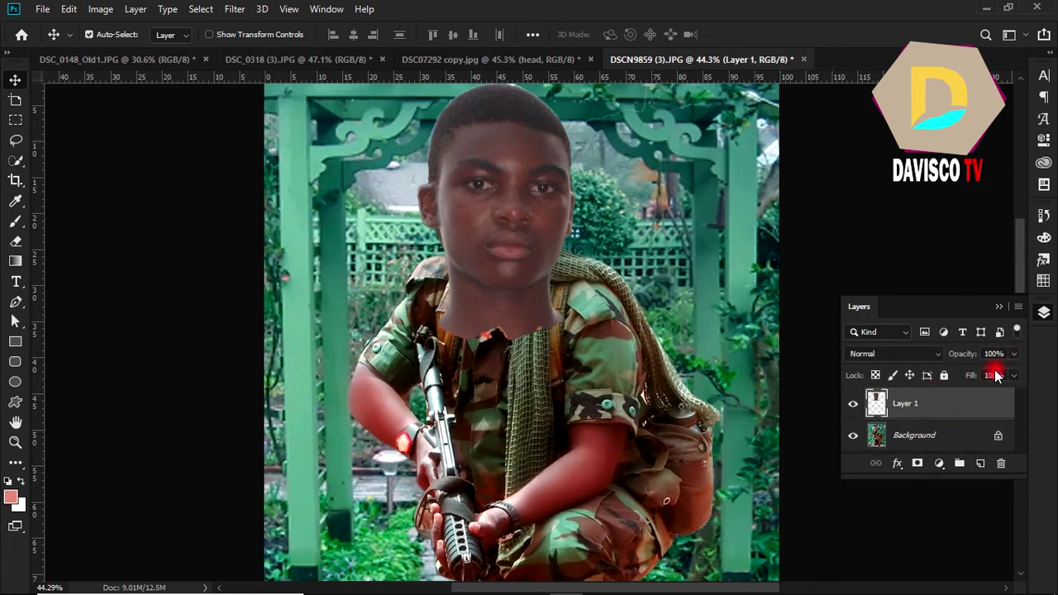
pyautogui.doubleClick(906, 404)
pyautogui.write('head')
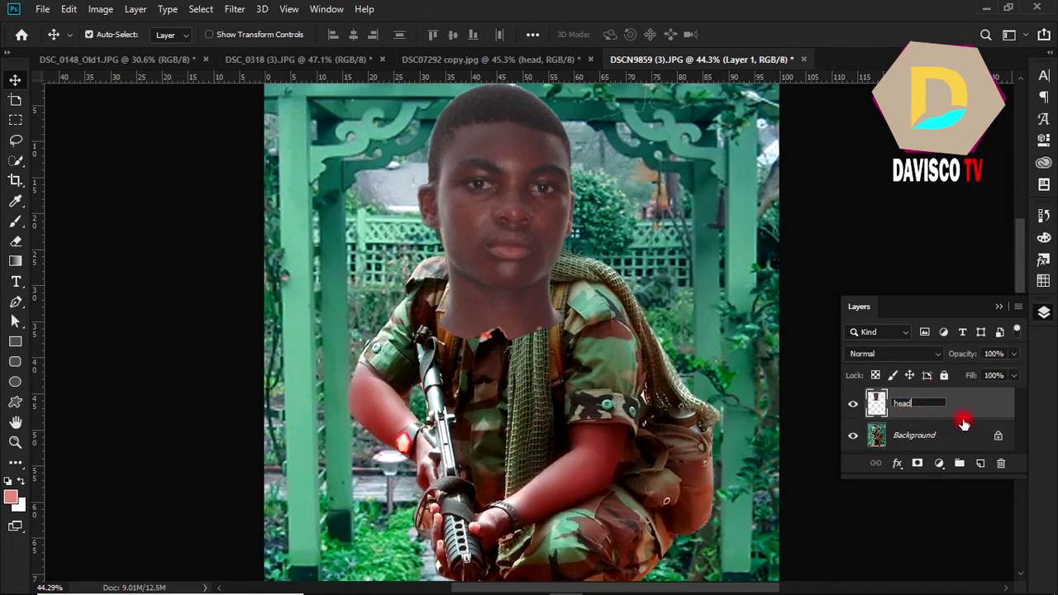
pyautogui.press('Return')
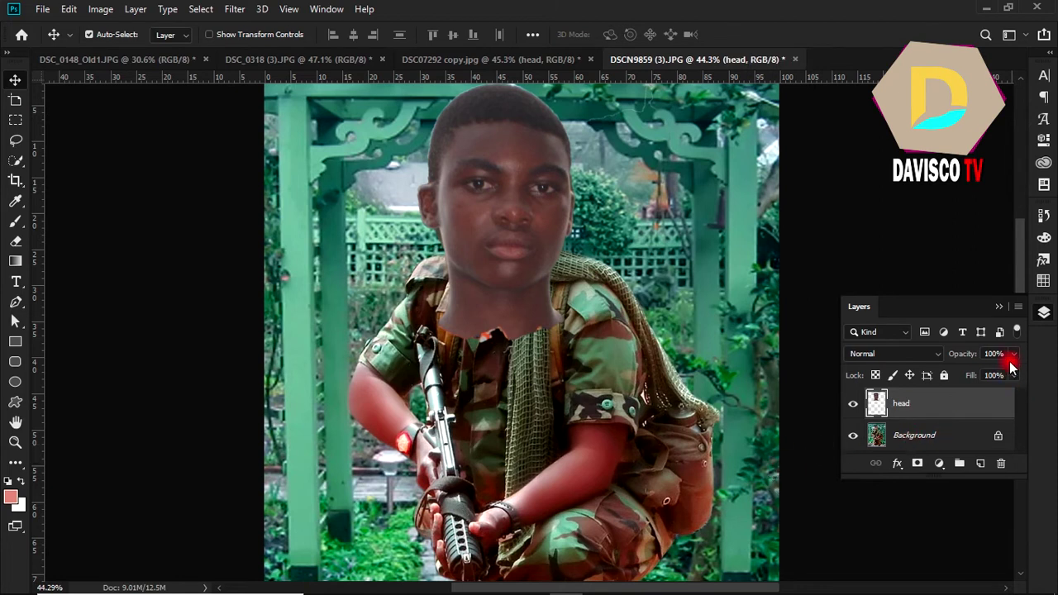
pyautogui.click(1015, 353)
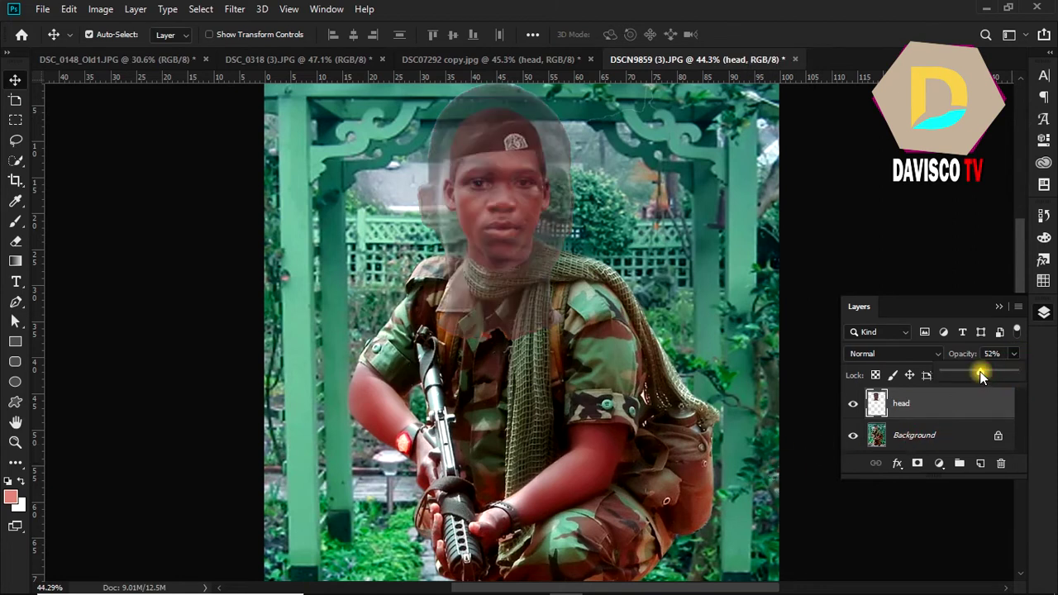
pyautogui.hotkey('ctrl', 't')
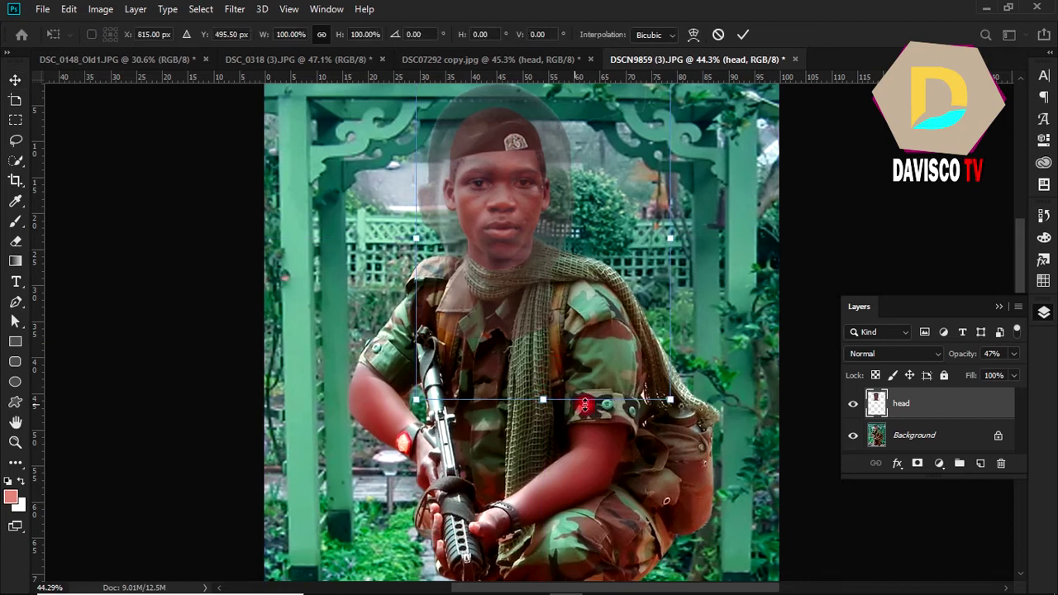
# Scale the head layer to about 59.56% and position it over the soldier's face
pyautogui.moveTo(668, 400); pyautogui.dragTo(606, 326)
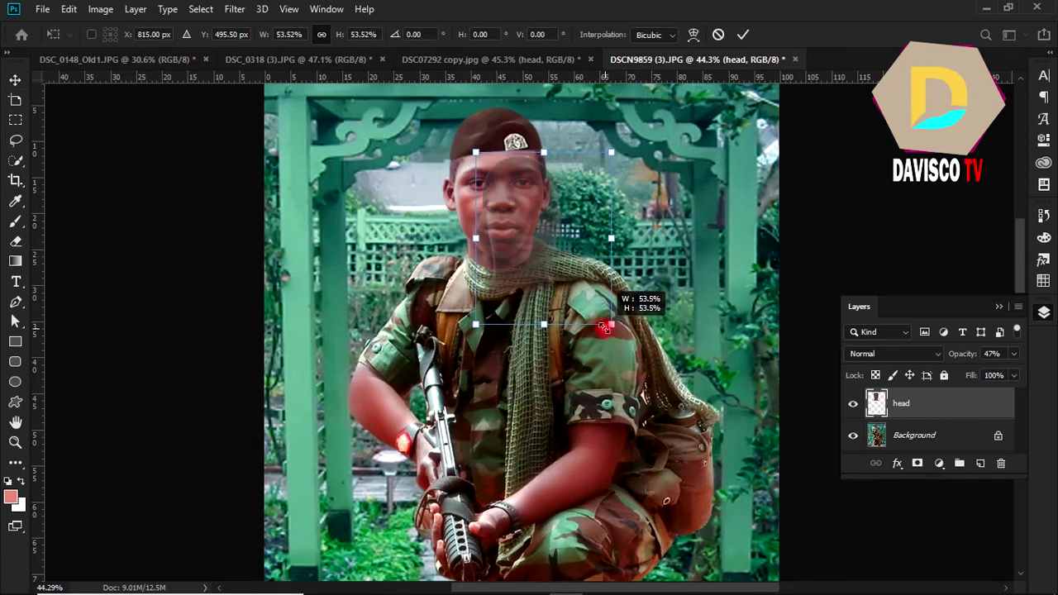
pyautogui.moveTo(519, 267); pyautogui.dragTo(506, 231)
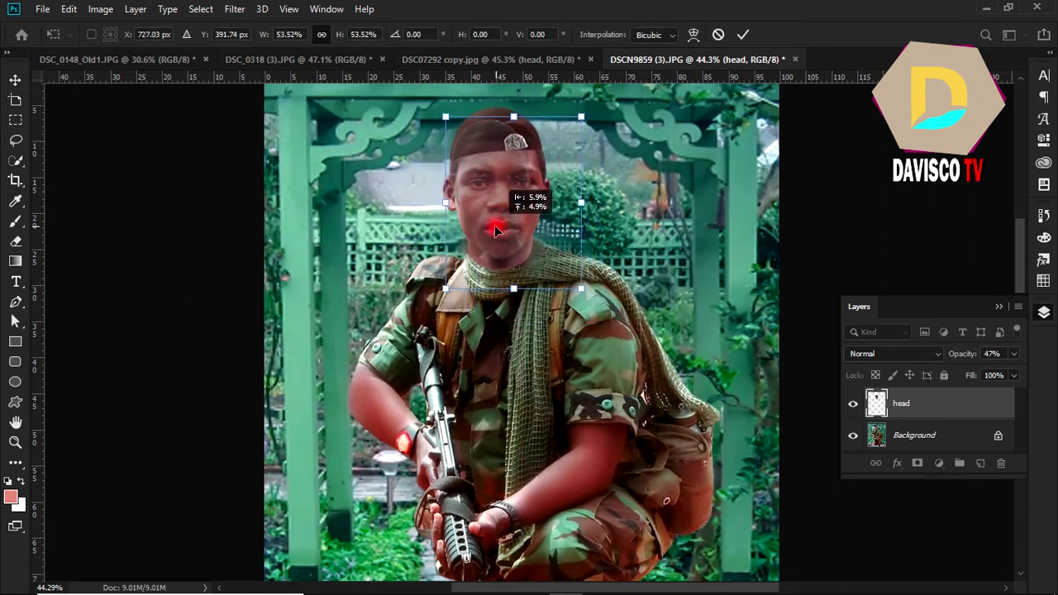
pyautogui.scroll(3, 506, 229)
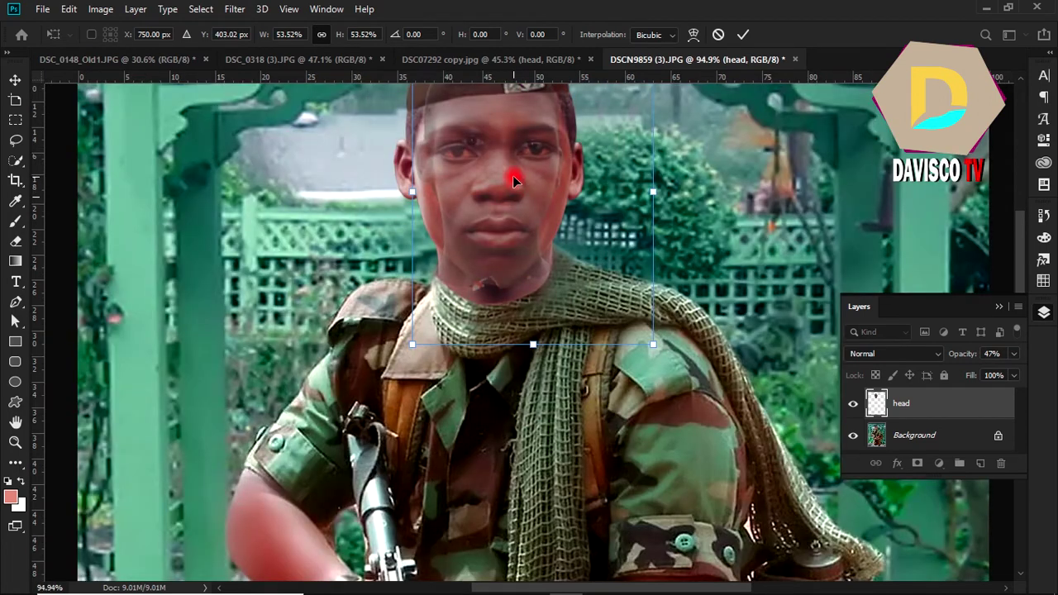
pyautogui.scroll(3, 507, 199)
pyautogui.moveTo(515, 194)
pyautogui.mouseDown()
pyautogui.moveTo(514, 225)
pyautogui.moveTo(520, 206)
pyautogui.moveTo(643, 193)
pyautogui.moveTo(571, 225)
pyautogui.moveTo(512, 227)
pyautogui.mouseUp()
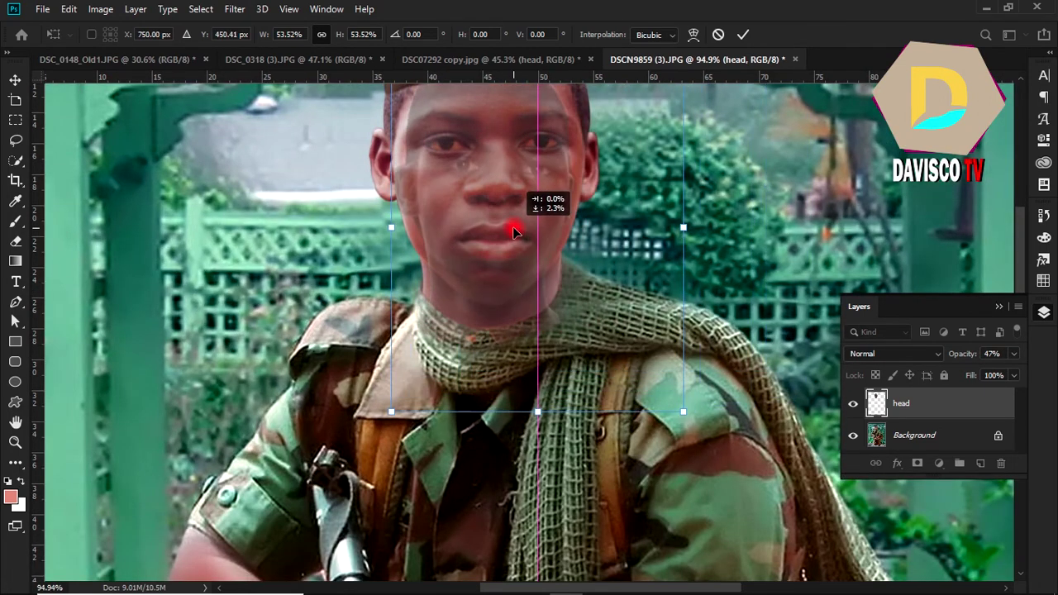
pyautogui.moveTo(686, 415); pyautogui.dragTo(699, 420)
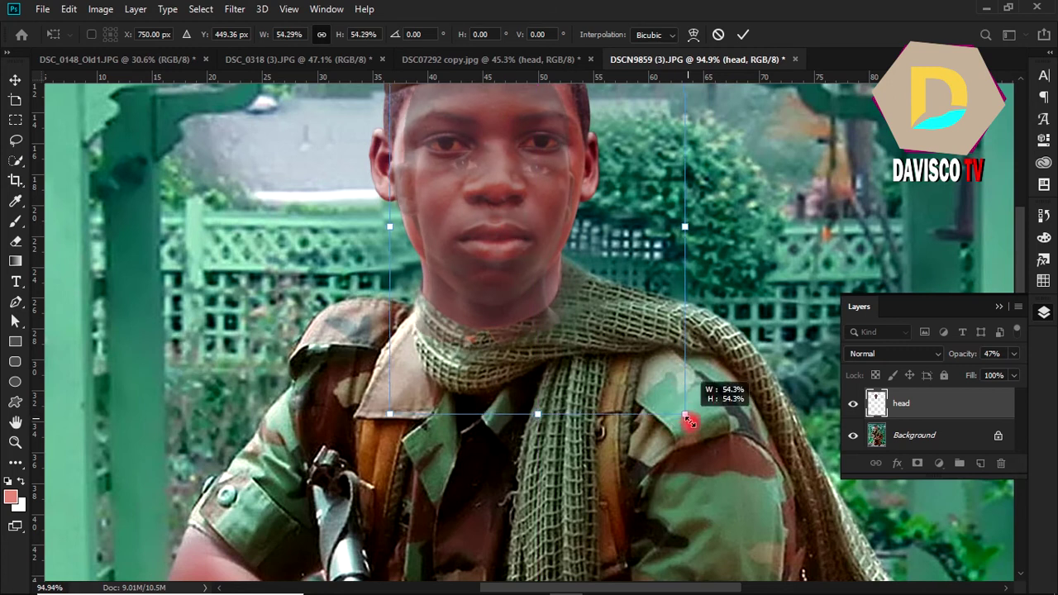
pyautogui.moveTo(490, 259); pyautogui.dragTo(479, 221)
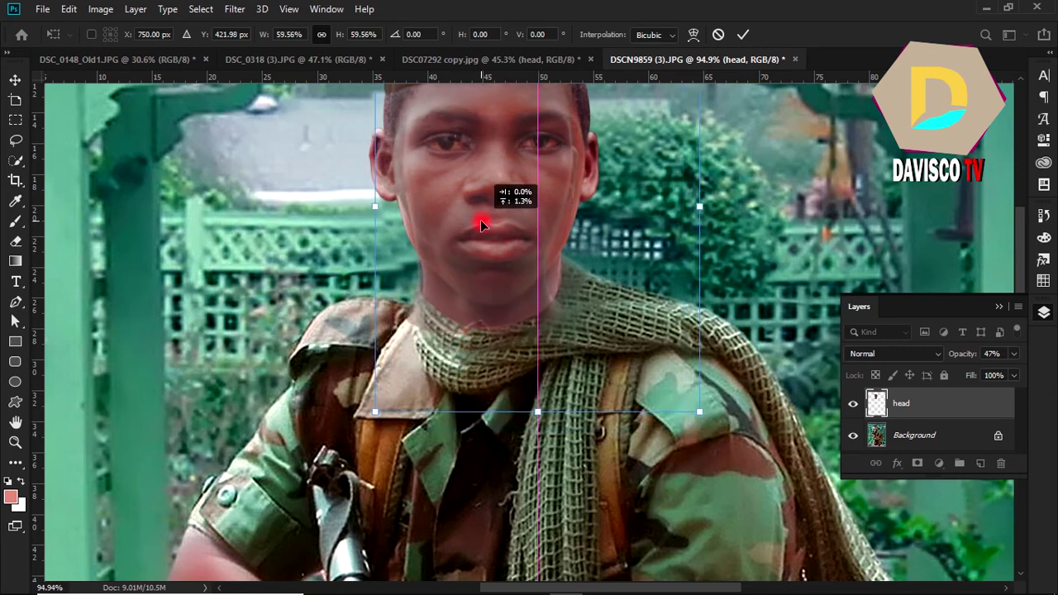
# Raise the head opacity to 66%, rotate it about -2.64°, and apply the transform
pyautogui.click(1011, 357)
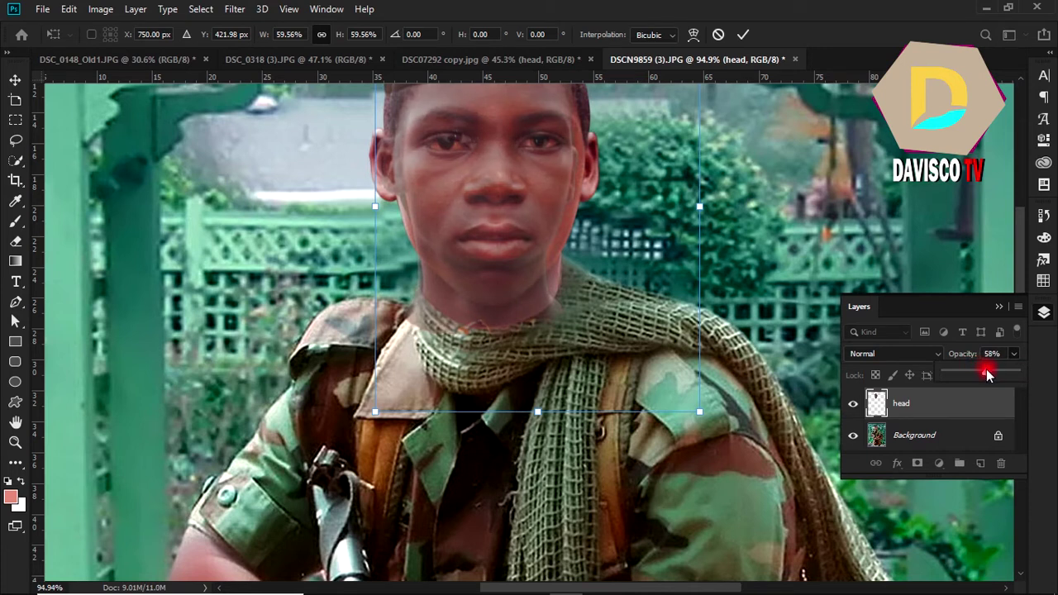
pyautogui.moveTo(475, 207); pyautogui.dragTo(474, 220)
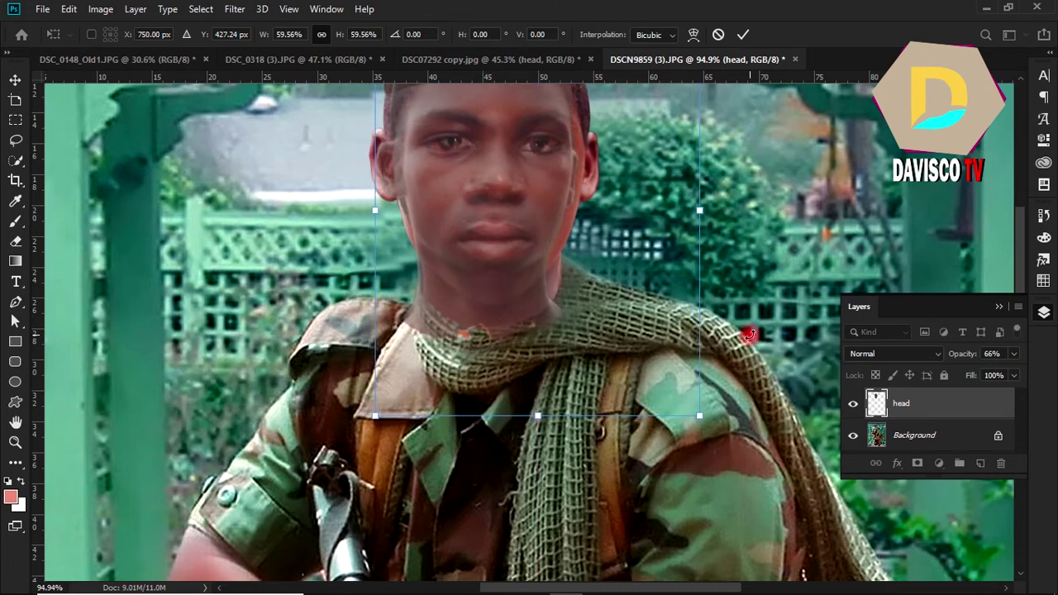
pyautogui.moveTo(748, 335); pyautogui.dragTo(750, 322)
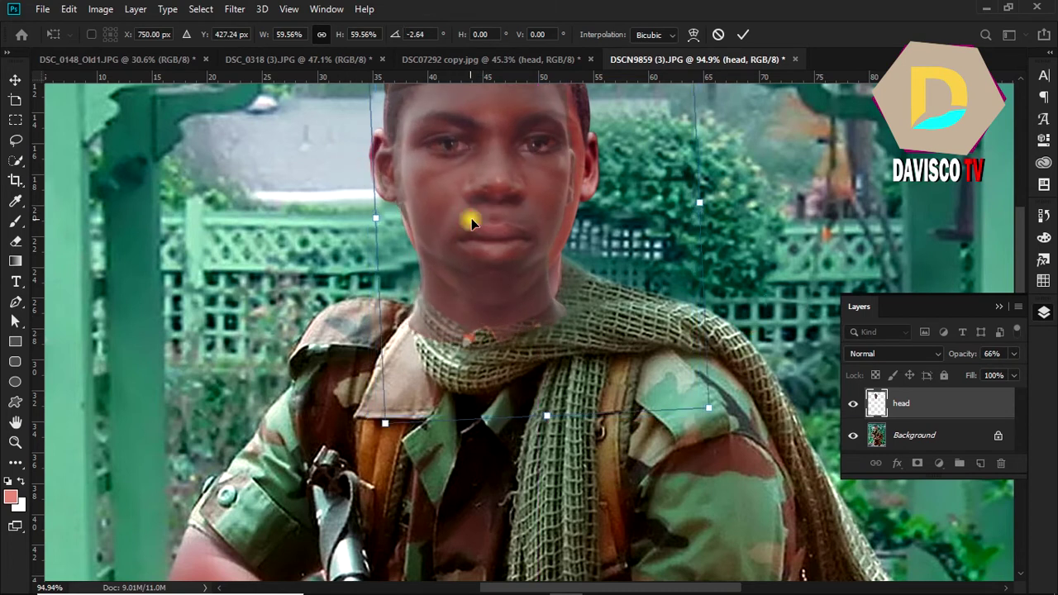
pyautogui.moveTo(471, 222); pyautogui.dragTo(467, 221)
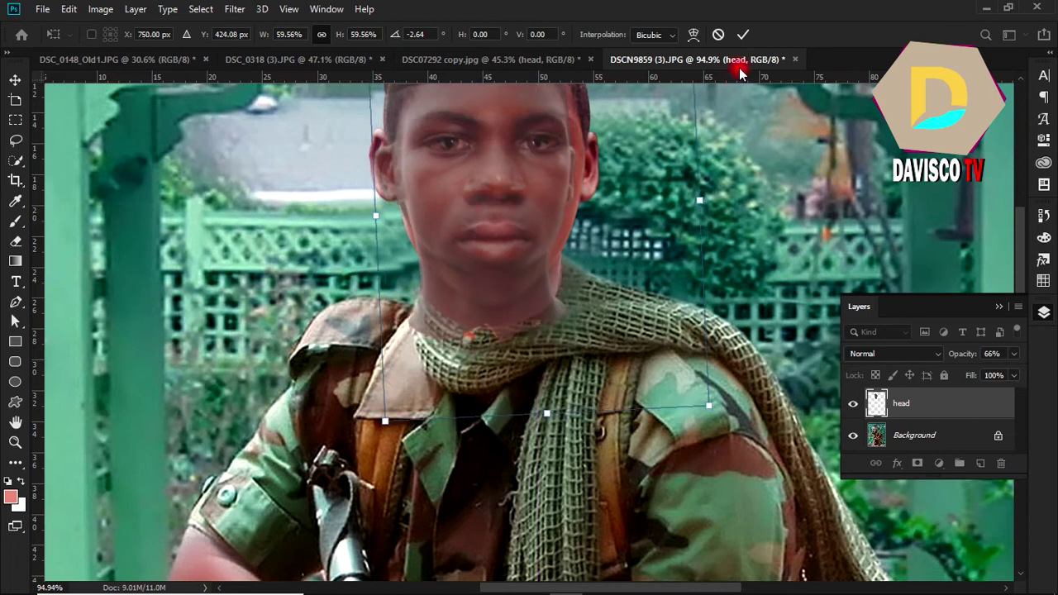
pyautogui.click(744, 33)
pyautogui.scroll(-4, 551, 192)
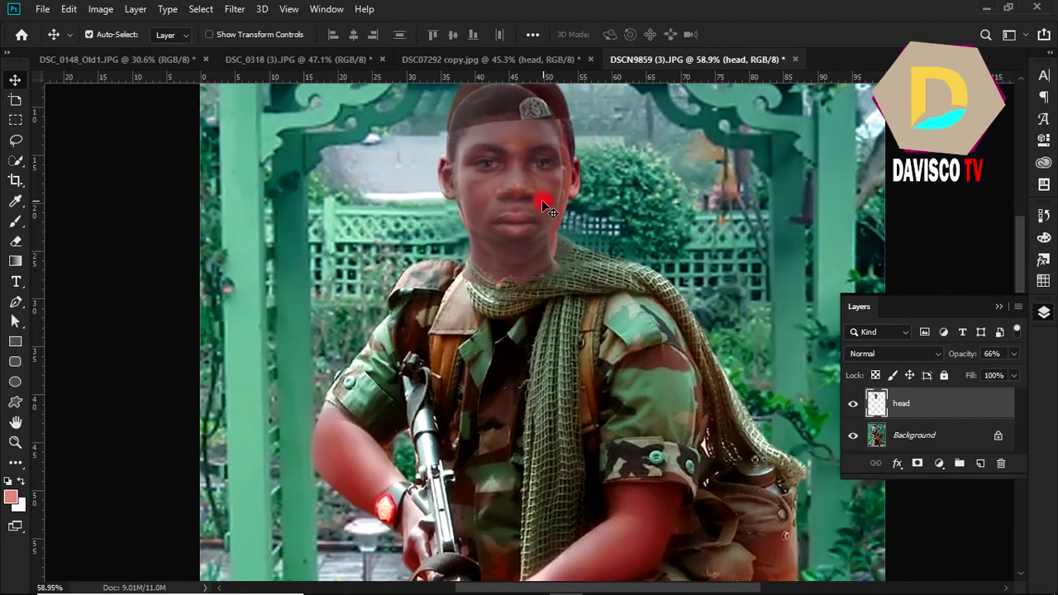
# Nudge the face into place, then unlock the Background layer and rename it 'body'
pyautogui.moveTo(549, 196)
pyautogui.mouseDown()
pyautogui.moveTo(522, 204)
pyautogui.moveTo(538, 212)
pyautogui.mouseUp()
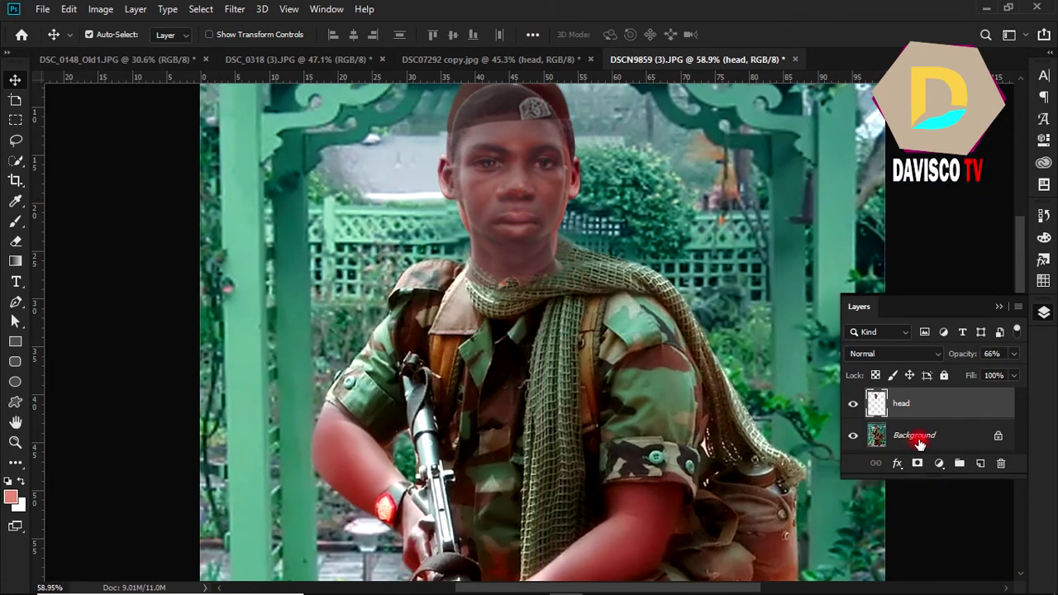
pyautogui.click(919, 442)
pyautogui.click(1000, 436)
pyautogui.write('body')
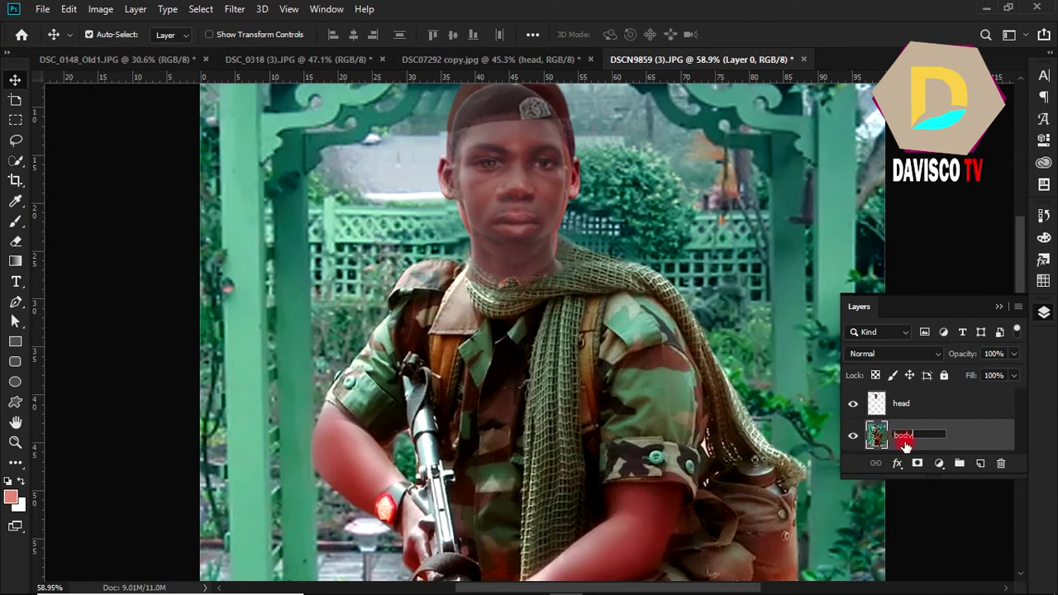
pyautogui.click(958, 405)
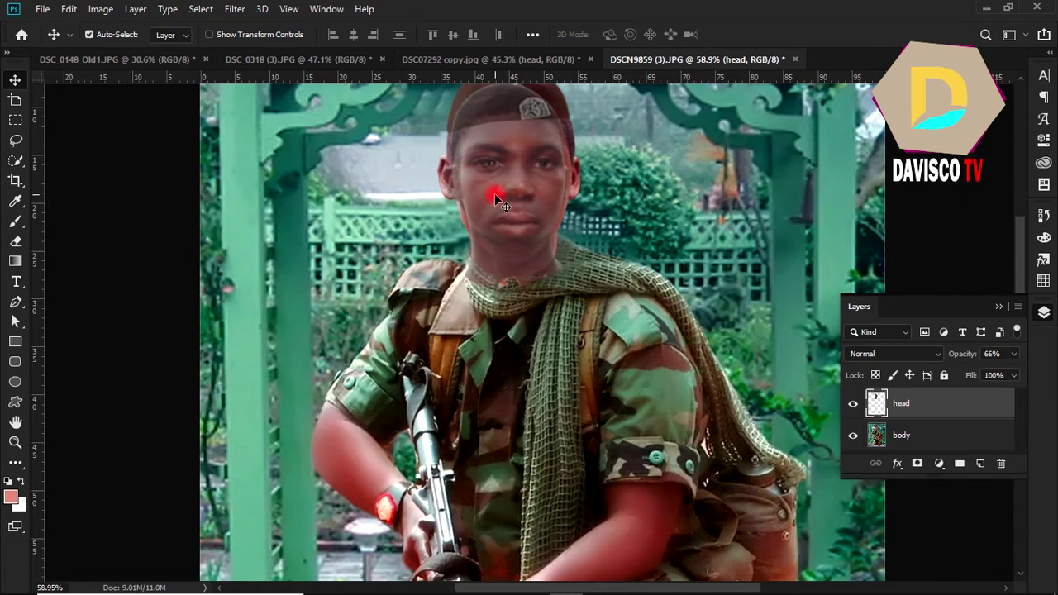
pyautogui.scroll(2, 502, 198)
pyautogui.scroll(-1, 502, 198)
pyautogui.scroll(-3, 496, 207)
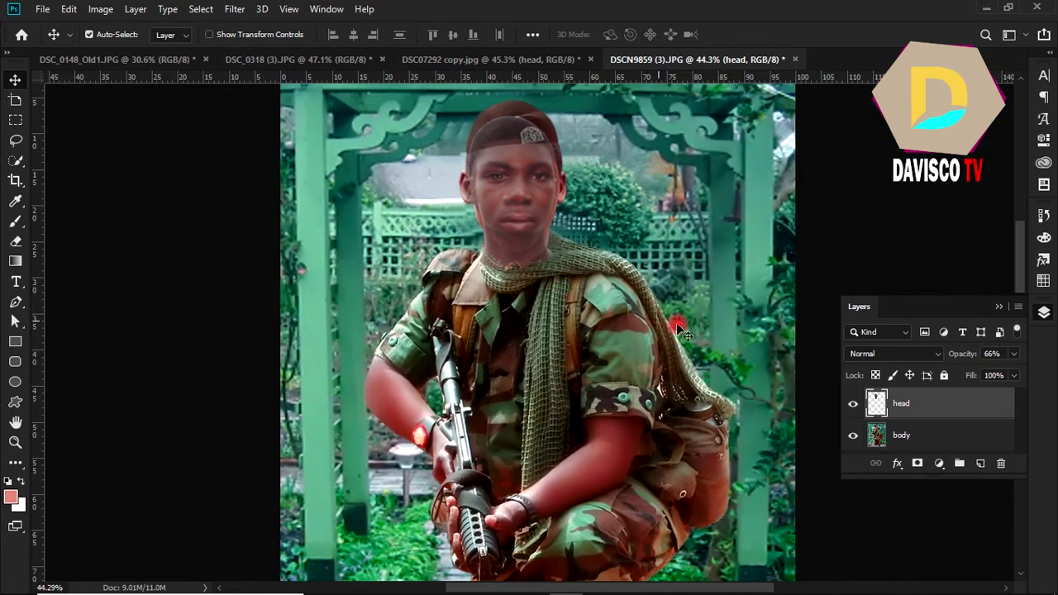
# Set a 45 px brush and add a white layer mask to the body layer
pyautogui.press('b')
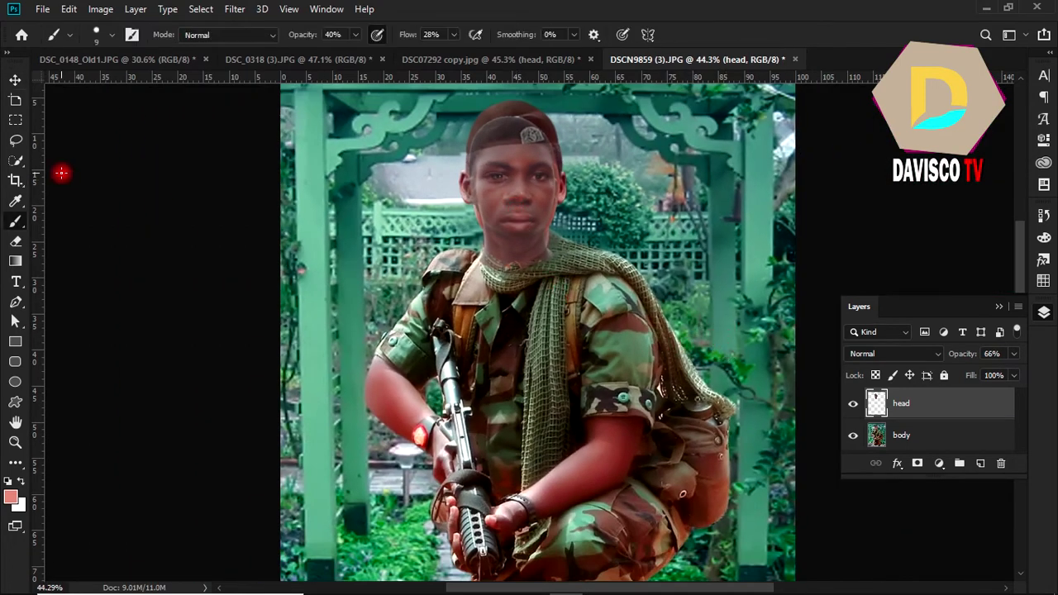
pyautogui.click(111, 35)
pyautogui.moveTo(89, 83); pyautogui.dragTo(110, 87)
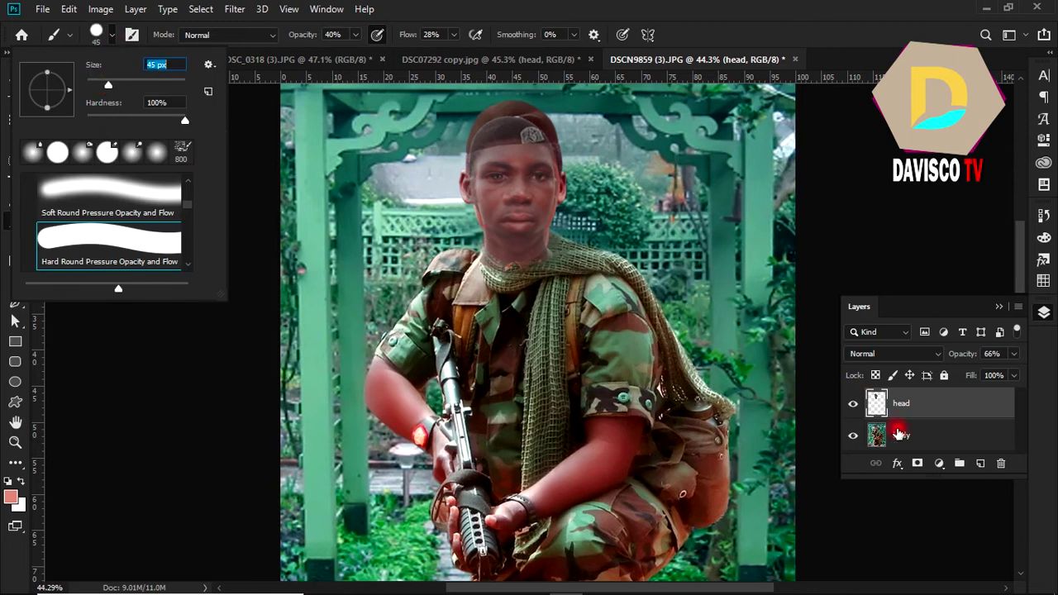
pyautogui.click(899, 433)
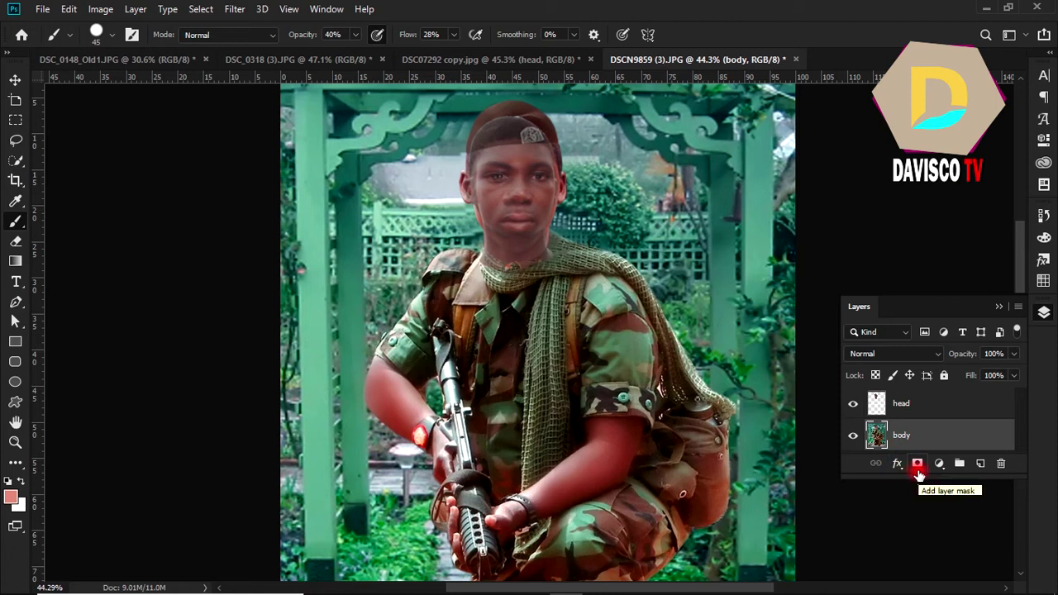
pyautogui.click(918, 467)
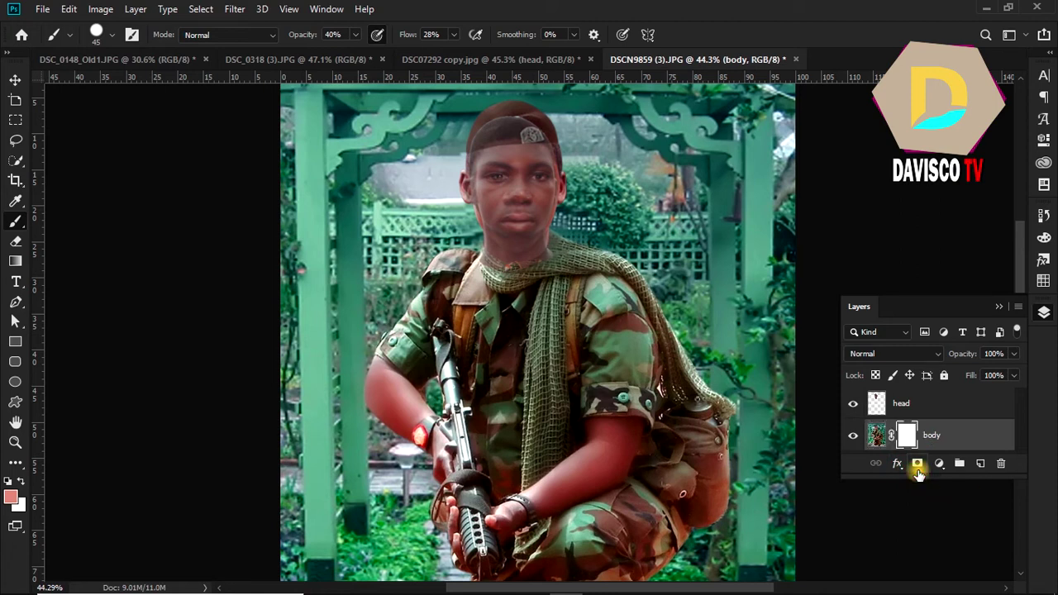
# Begin masking the soldier's forehead, then set brush opacity and flow to 100%
pyautogui.moveTo(525, 158); pyautogui.dragTo(538, 172)
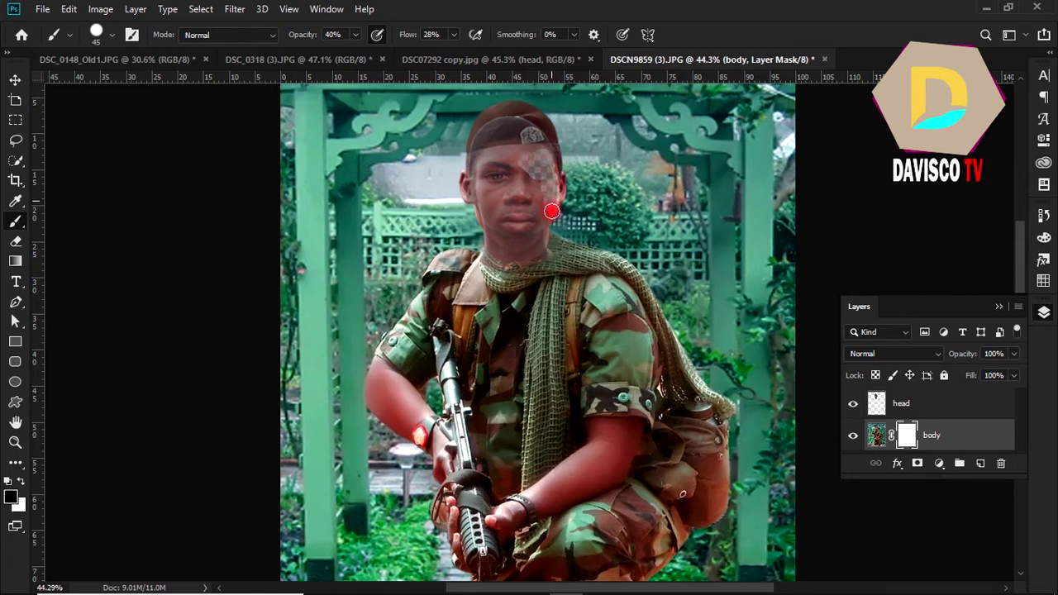
pyautogui.moveTo(554, 221); pyautogui.dragTo(551, 217)
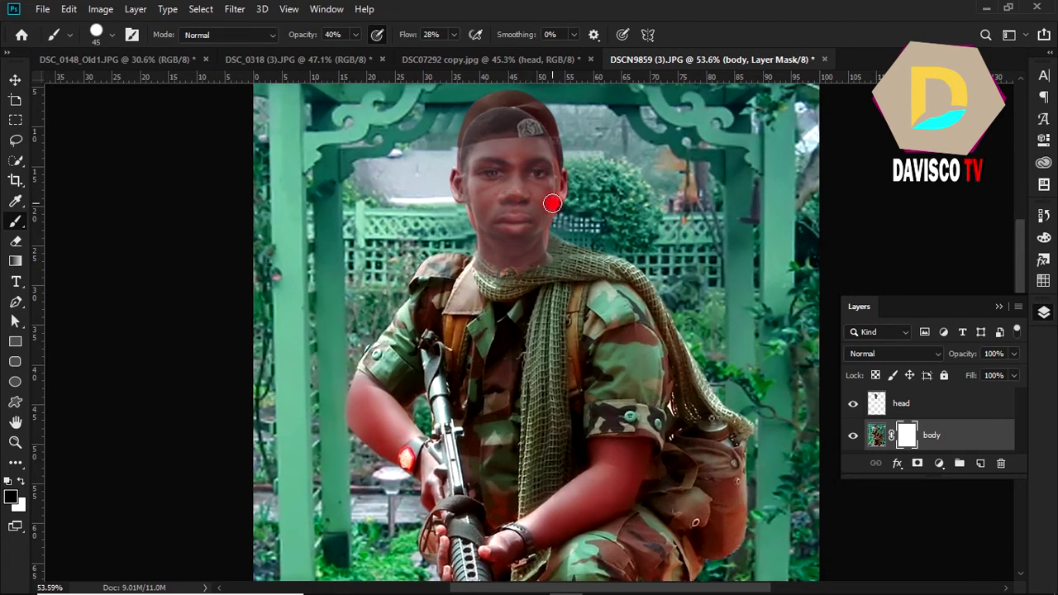
pyautogui.scroll(5, 549, 203)
pyautogui.click(356, 43)
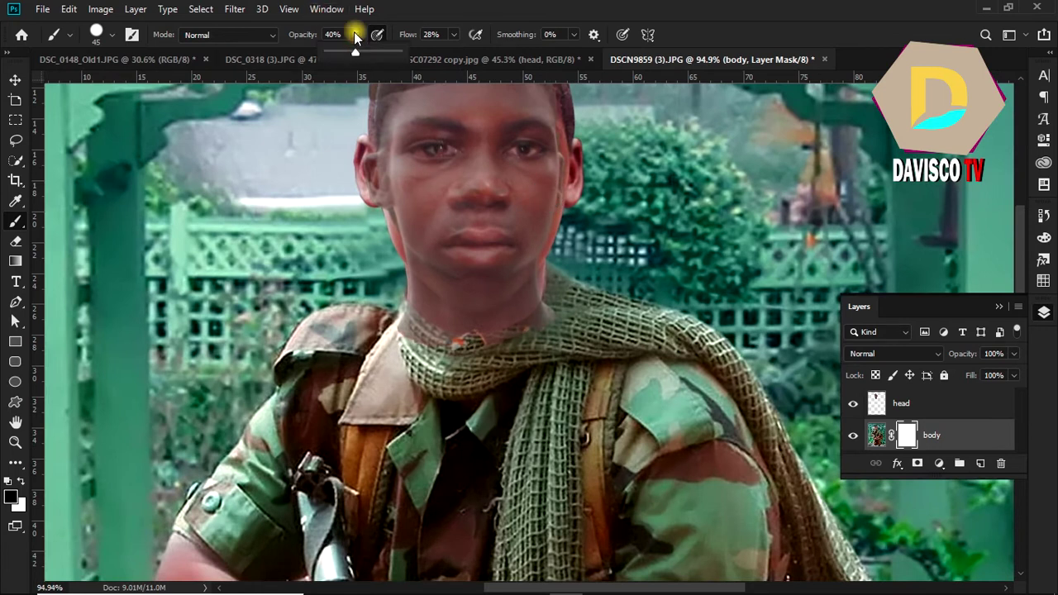
pyautogui.moveTo(355, 37); pyautogui.dragTo(509, 52)
pyautogui.click(453, 35)
pyautogui.moveTo(514, 116)
pyautogui.mouseDown()
pyautogui.moveTo(484, 170)
pyautogui.moveTo(475, 113)
pyautogui.moveTo(443, 101)
pyautogui.moveTo(406, 107)
pyautogui.moveTo(413, 230)
pyautogui.mouseUp()
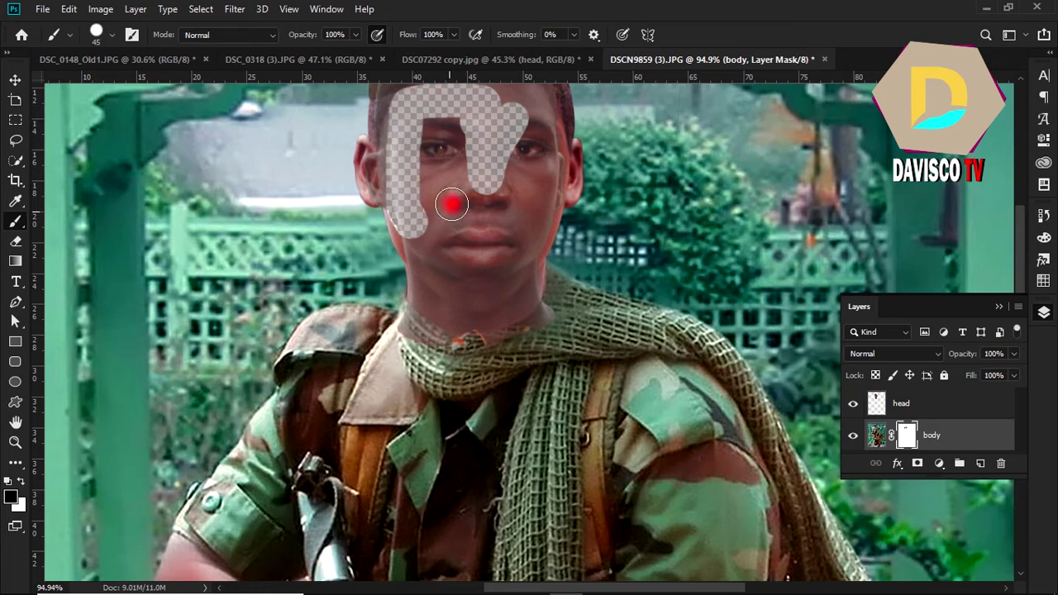
# With head hidden, paint black over the soldier's face on the body mask, then show head
pyautogui.click(854, 407)
pyautogui.moveTo(461, 146)
pyautogui.mouseDown()
pyautogui.moveTo(465, 137)
pyautogui.moveTo(431, 124)
pyautogui.moveTo(411, 170)
pyautogui.mouseUp()
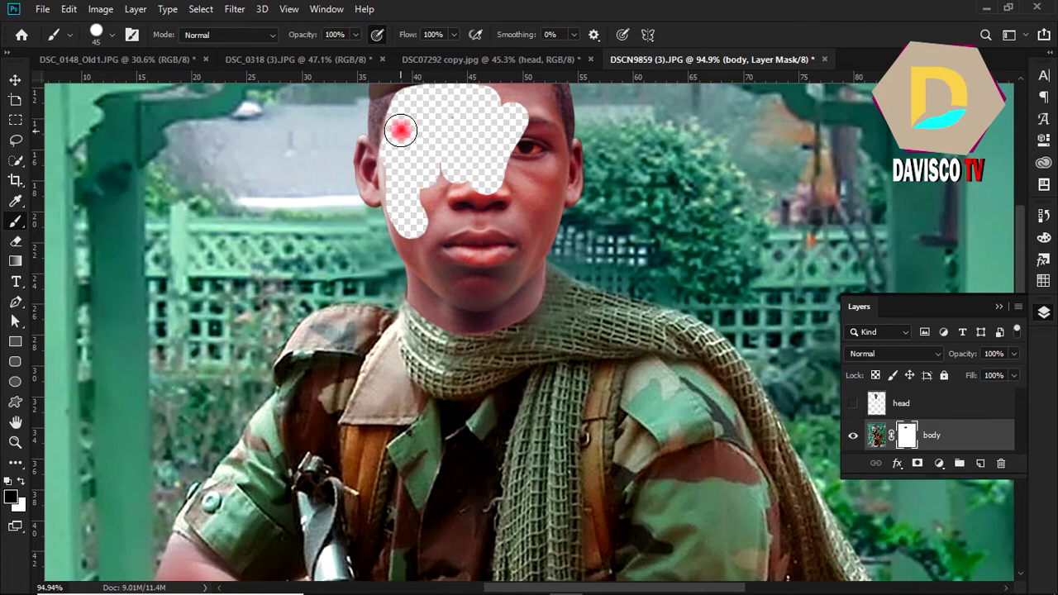
pyautogui.moveTo(399, 129)
pyautogui.mouseDown()
pyautogui.moveTo(397, 118)
pyautogui.moveTo(404, 195)
pyautogui.mouseUp()
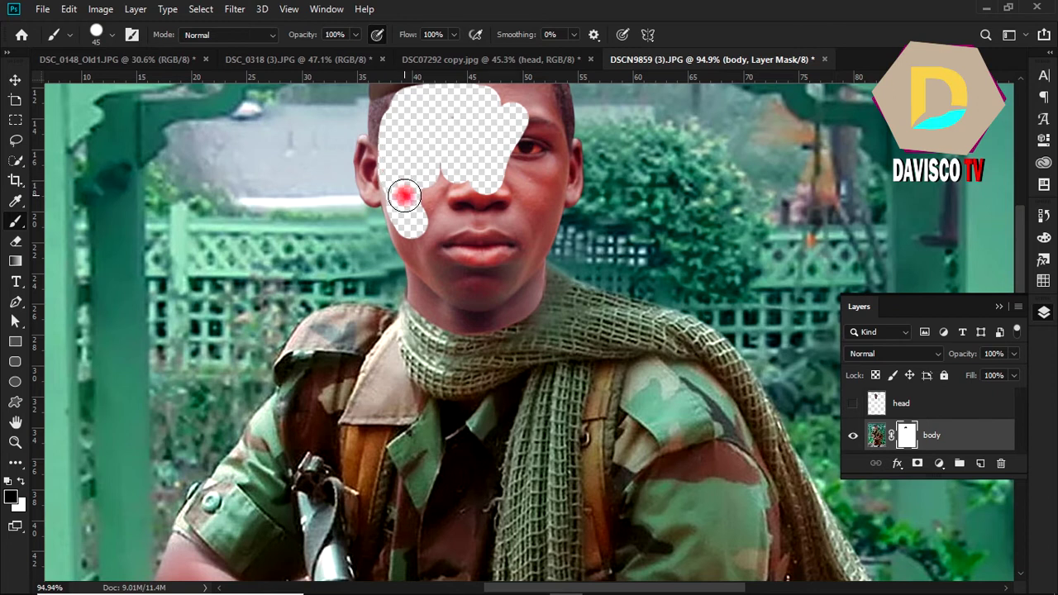
pyautogui.moveTo(398, 199)
pyautogui.mouseDown()
pyautogui.moveTo(406, 224)
pyautogui.moveTo(437, 177)
pyautogui.moveTo(482, 181)
pyautogui.moveTo(476, 196)
pyautogui.moveTo(515, 142)
pyautogui.moveTo(538, 170)
pyautogui.moveTo(546, 147)
pyautogui.moveTo(540, 197)
pyautogui.moveTo(474, 248)
pyautogui.moveTo(468, 238)
pyautogui.moveTo(502, 231)
pyautogui.moveTo(485, 296)
pyautogui.moveTo(435, 272)
pyautogui.moveTo(413, 228)
pyautogui.moveTo(465, 248)
pyautogui.moveTo(501, 278)
pyautogui.moveTo(538, 214)
pyautogui.moveTo(536, 239)
pyautogui.moveTo(515, 251)
pyautogui.moveTo(501, 279)
pyautogui.moveTo(514, 242)
pyautogui.moveTo(537, 236)
pyautogui.moveTo(503, 283)
pyautogui.mouseUp()
pyautogui.moveTo(498, 179)
pyautogui.mouseDown()
pyautogui.moveTo(510, 276)
pyautogui.moveTo(507, 224)
pyautogui.moveTo(428, 224)
pyautogui.moveTo(517, 295)
pyautogui.moveTo(511, 343)
pyautogui.mouseUp()
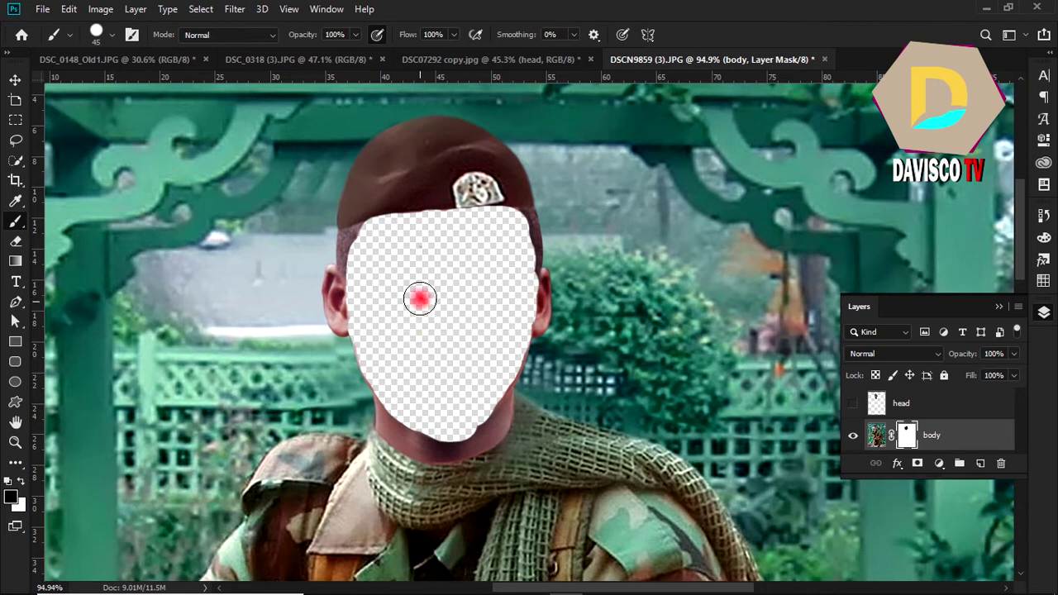
pyautogui.click(852, 405)
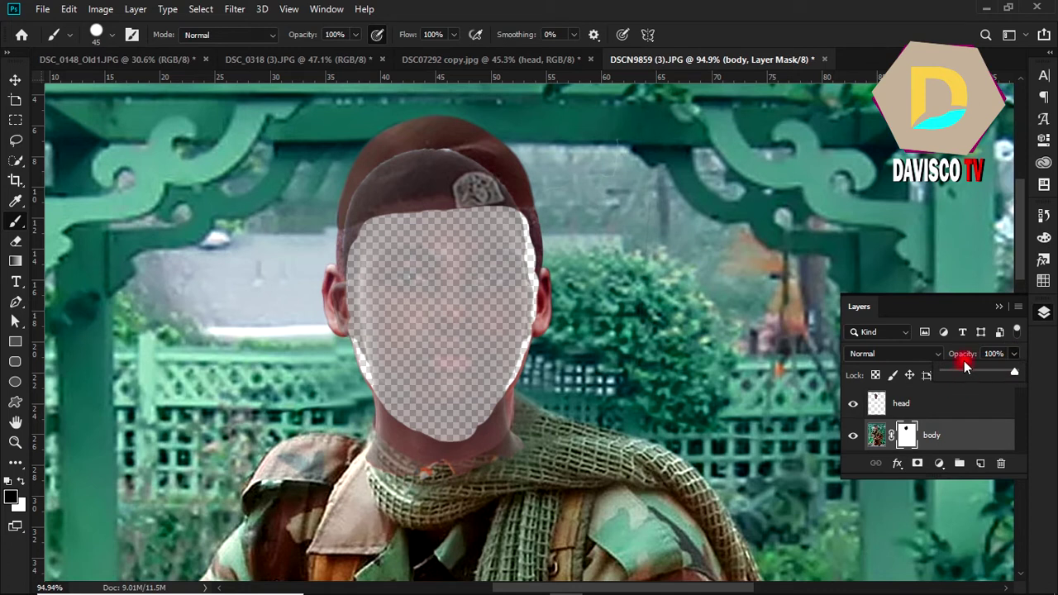
# Set the head layer to 100% opacity, place it below body, and position it under the beret
pyautogui.click(906, 354)
pyautogui.click(981, 403)
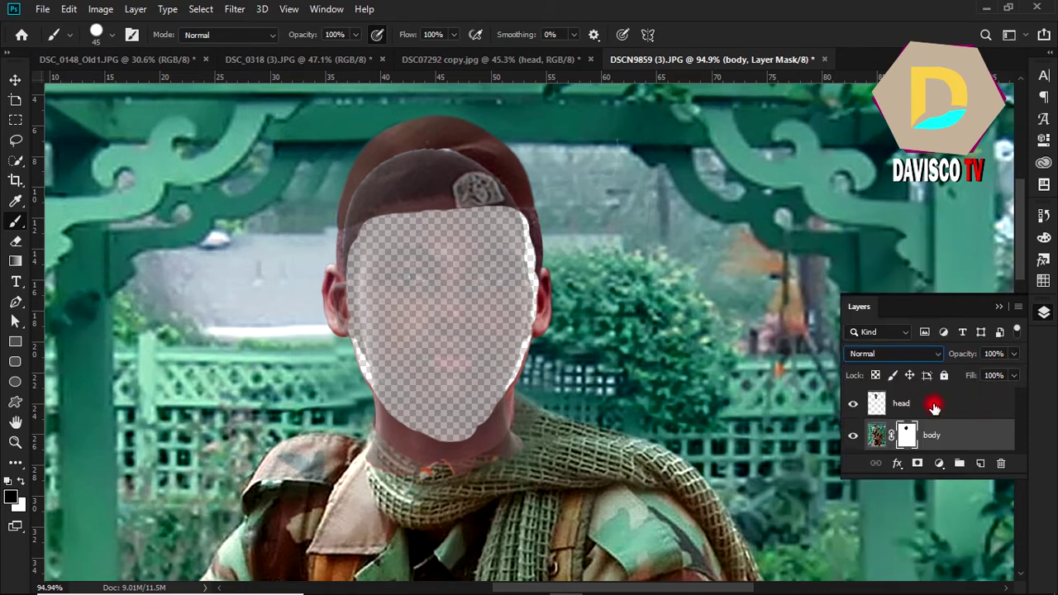
pyautogui.click(905, 403)
pyautogui.click(1012, 362)
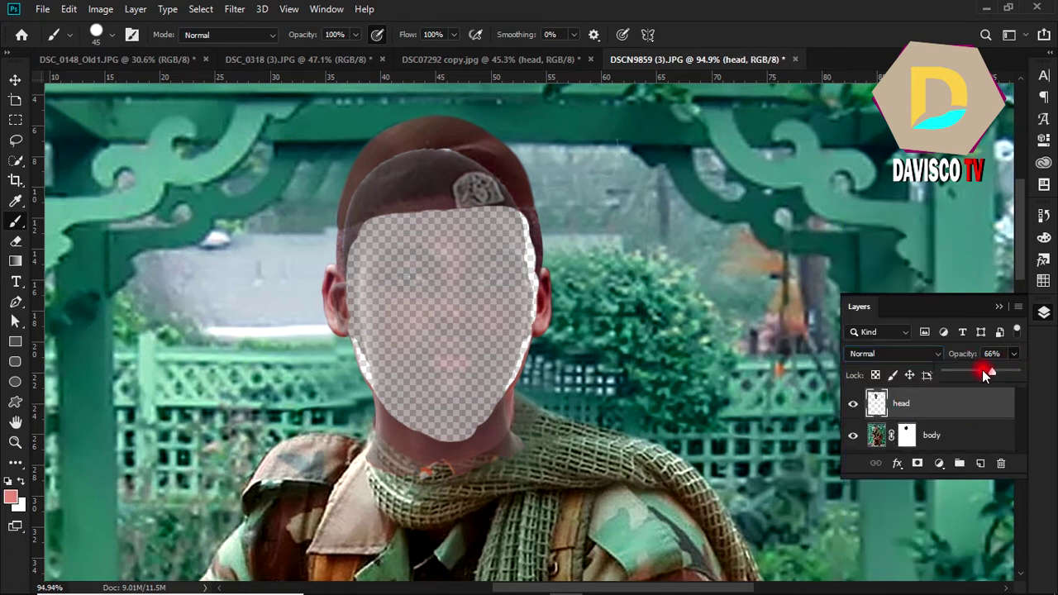
pyautogui.moveTo(990, 374); pyautogui.dragTo(1023, 375)
pyautogui.press('v')
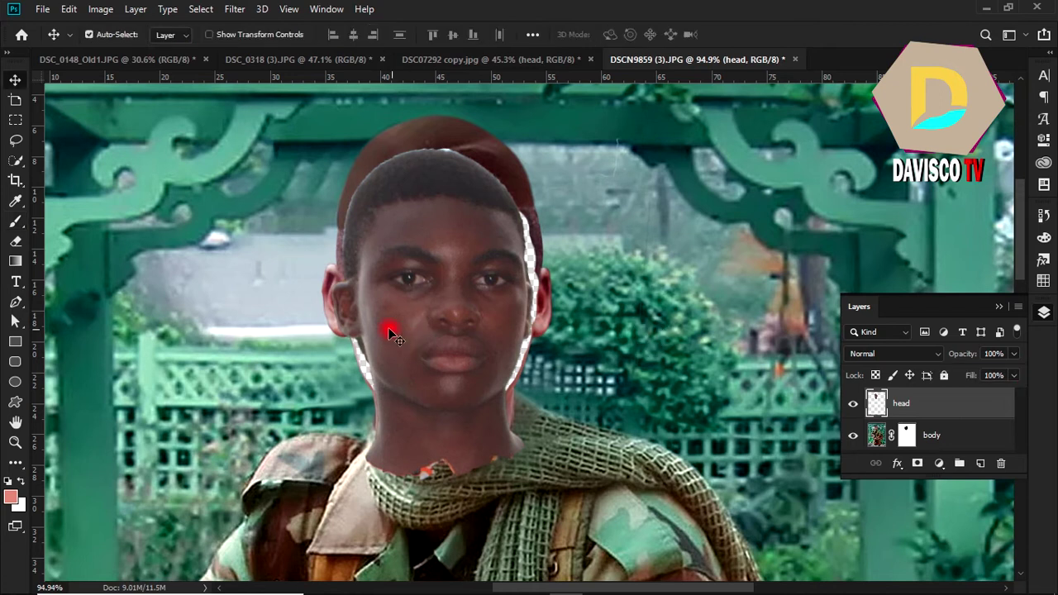
pyautogui.moveTo(413, 322); pyautogui.dragTo(432, 304)
pyautogui.moveTo(938, 404); pyautogui.dragTo(937, 438)
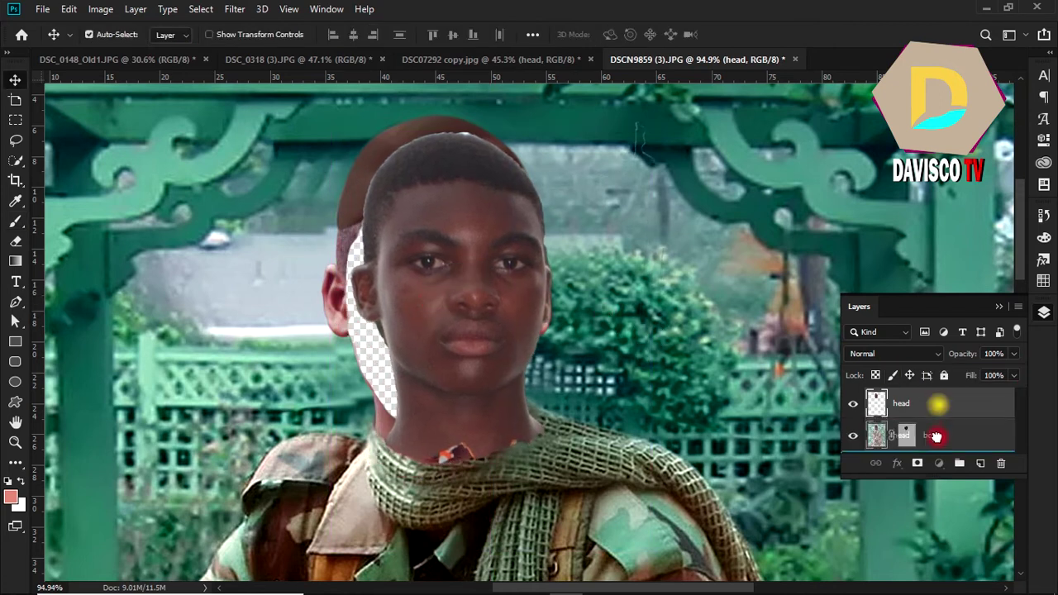
pyautogui.moveTo(452, 301); pyautogui.dragTo(427, 321)
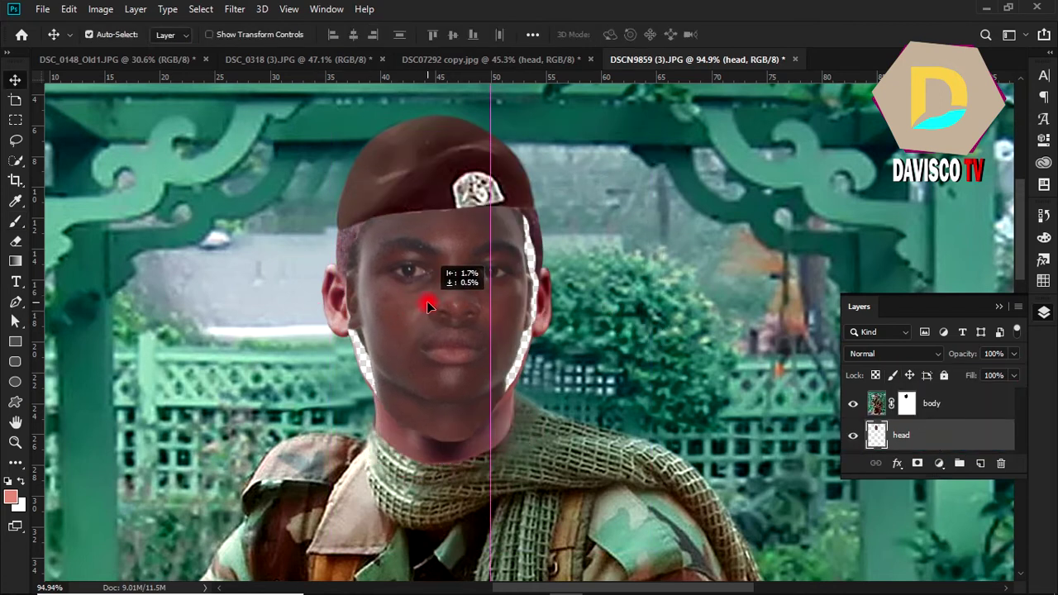
# Scale the head to 116.28% width and 123.47% height and apply the transform
pyautogui.hotkey('ctrl', 't')
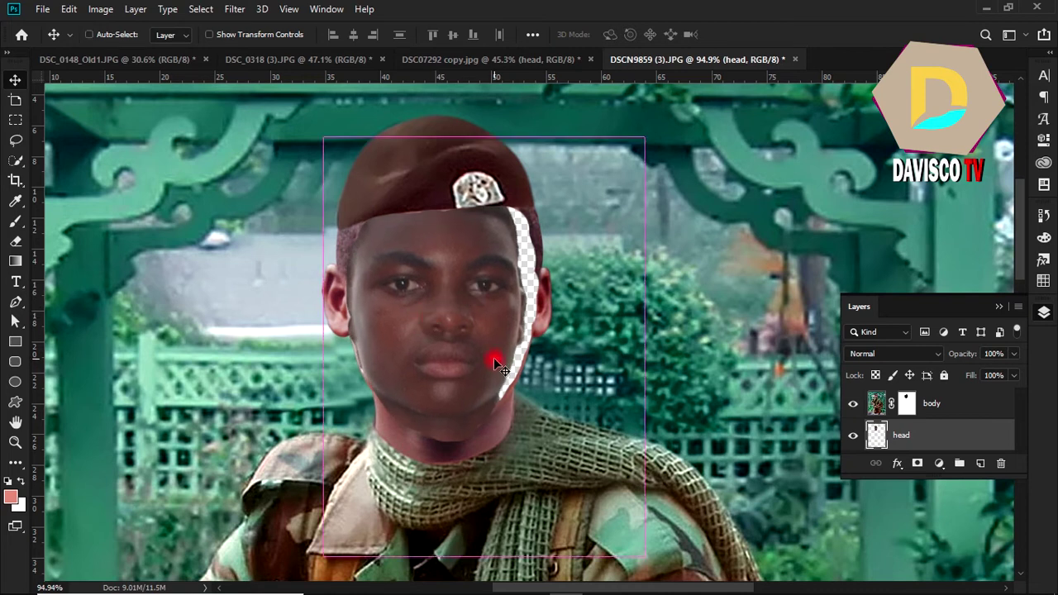
pyautogui.scroll(-2, 591, 417)
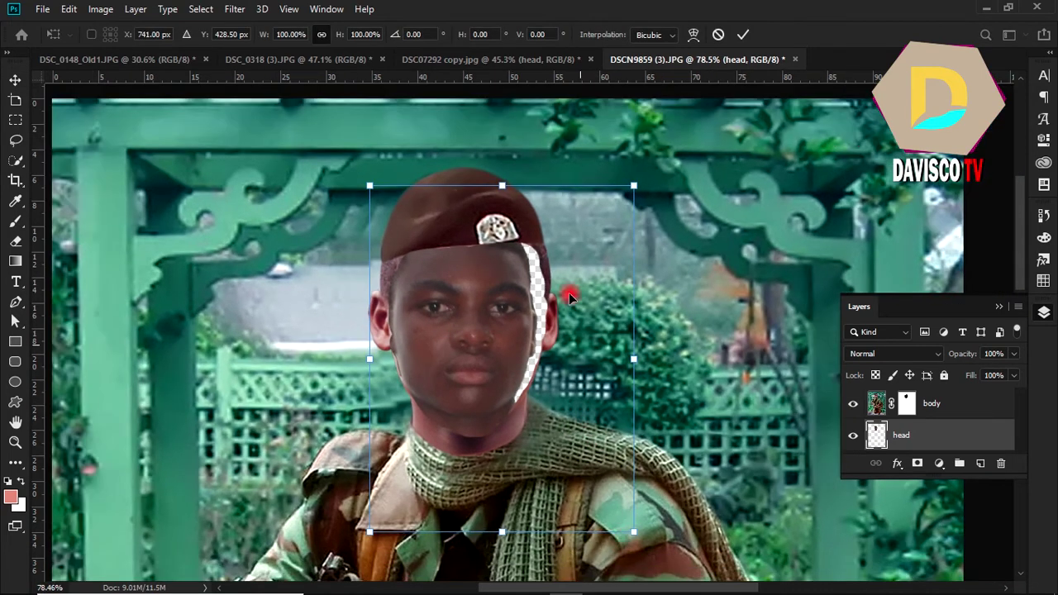
pyautogui.moveTo(638, 186); pyautogui.dragTo(652, 161)
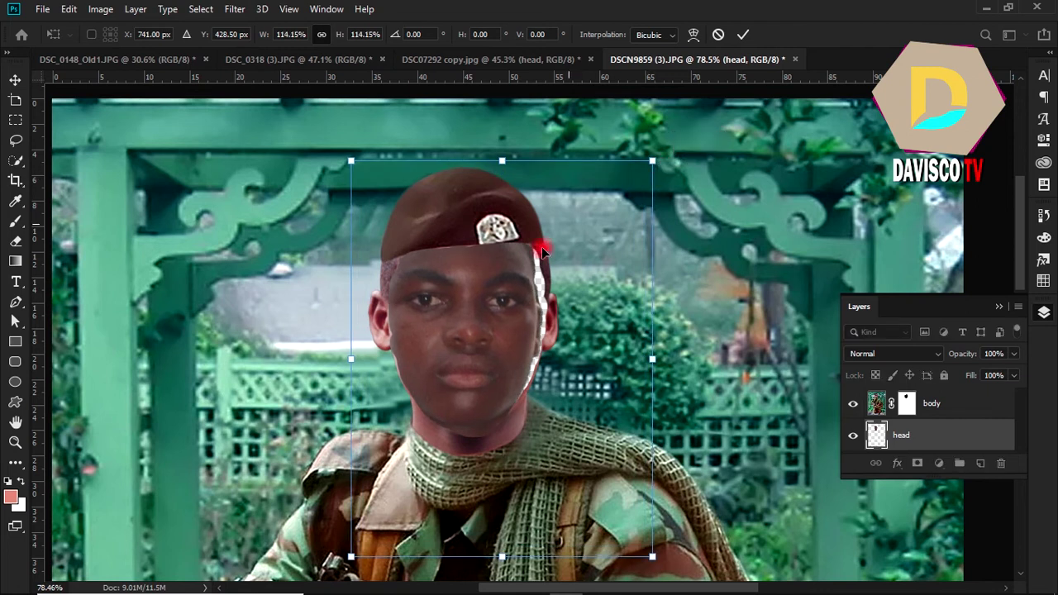
pyautogui.moveTo(461, 316); pyautogui.dragTo(468, 311)
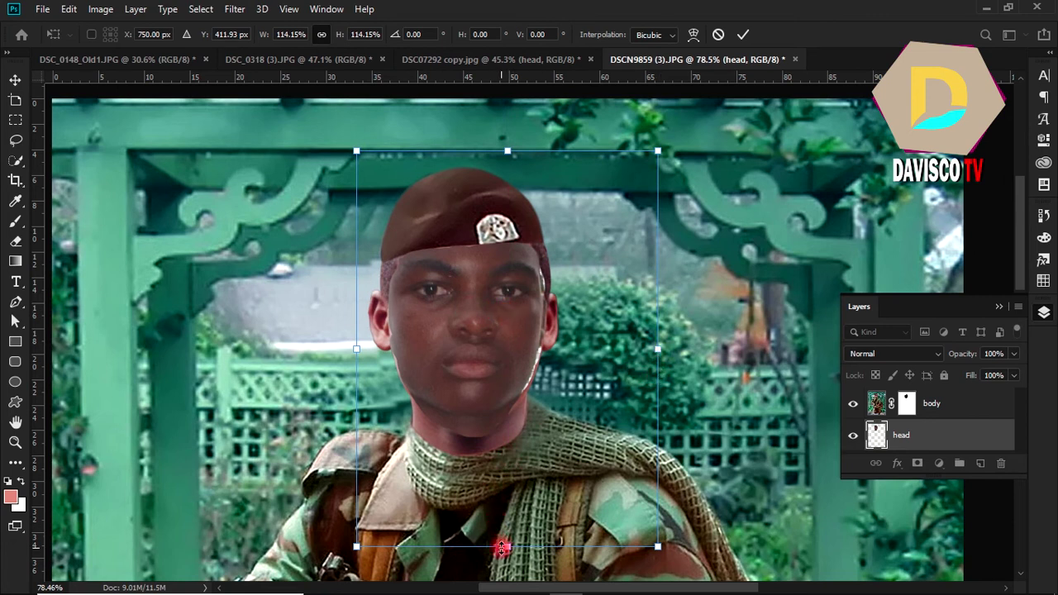
pyautogui.moveTo(501, 547); pyautogui.dragTo(499, 578)
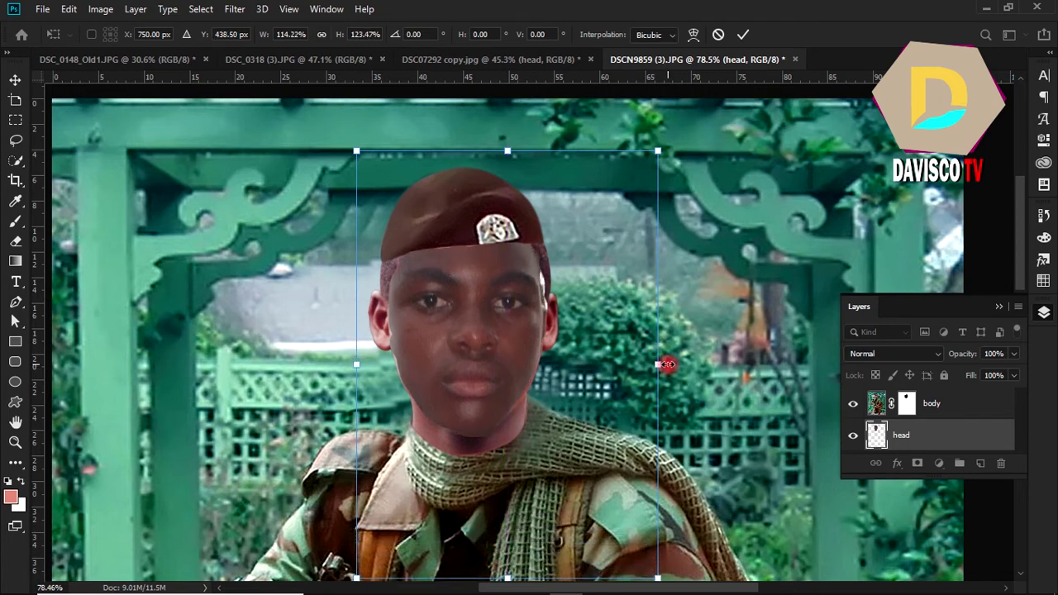
pyautogui.moveTo(659, 364); pyautogui.dragTo(665, 362)
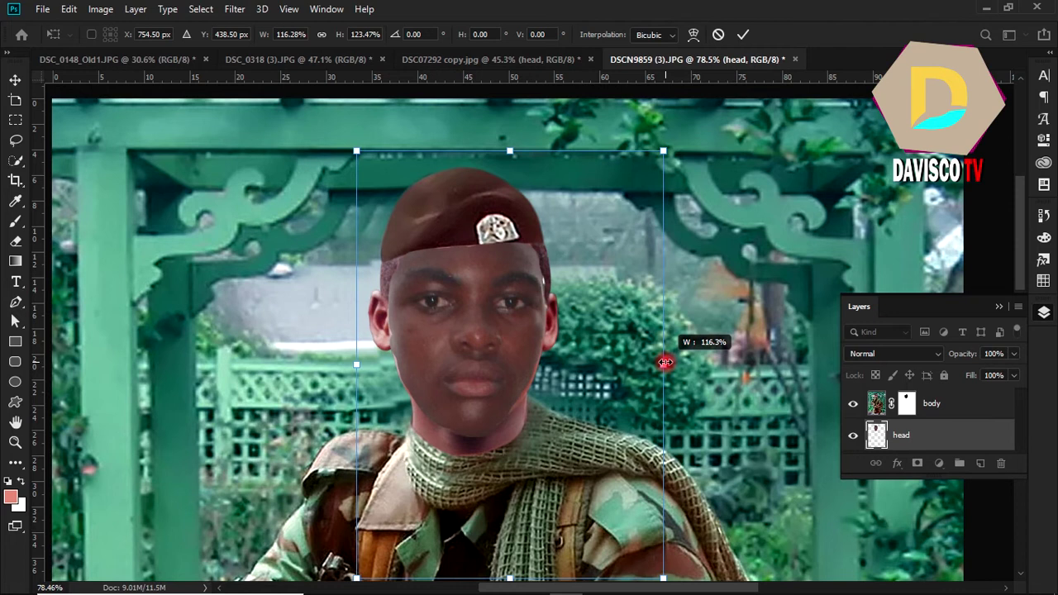
pyautogui.click(744, 34)
pyautogui.scroll(-3, 482, 347)
pyautogui.scroll(-2, 526, 324)
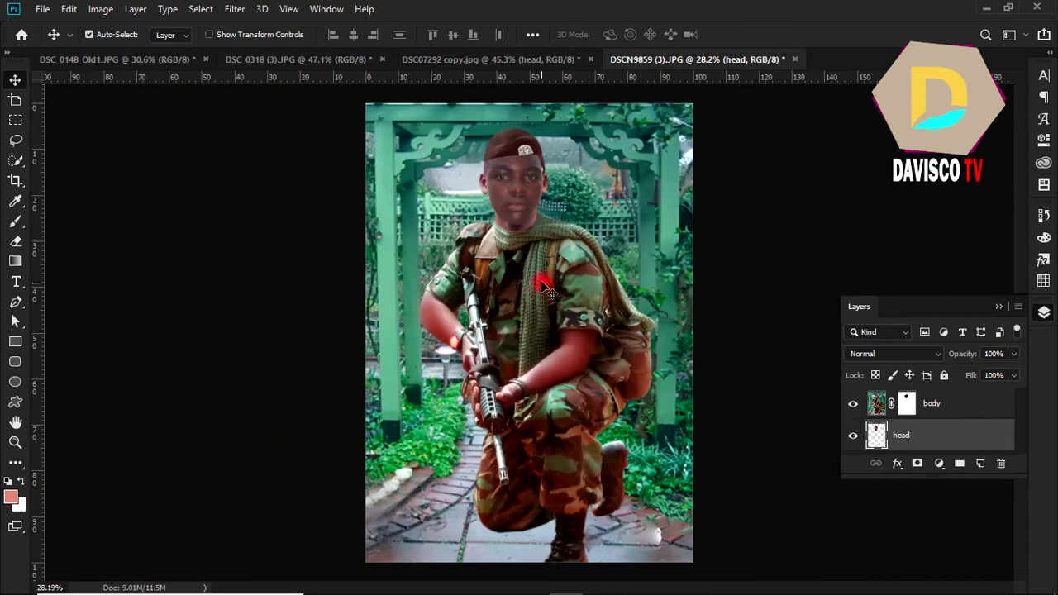
# Blur the new face's left edge from the forehead down to the chin
pyautogui.scroll(2, 543, 290)
pyautogui.scroll(2, 546, 285)
pyautogui.scroll(2, 562, 256)
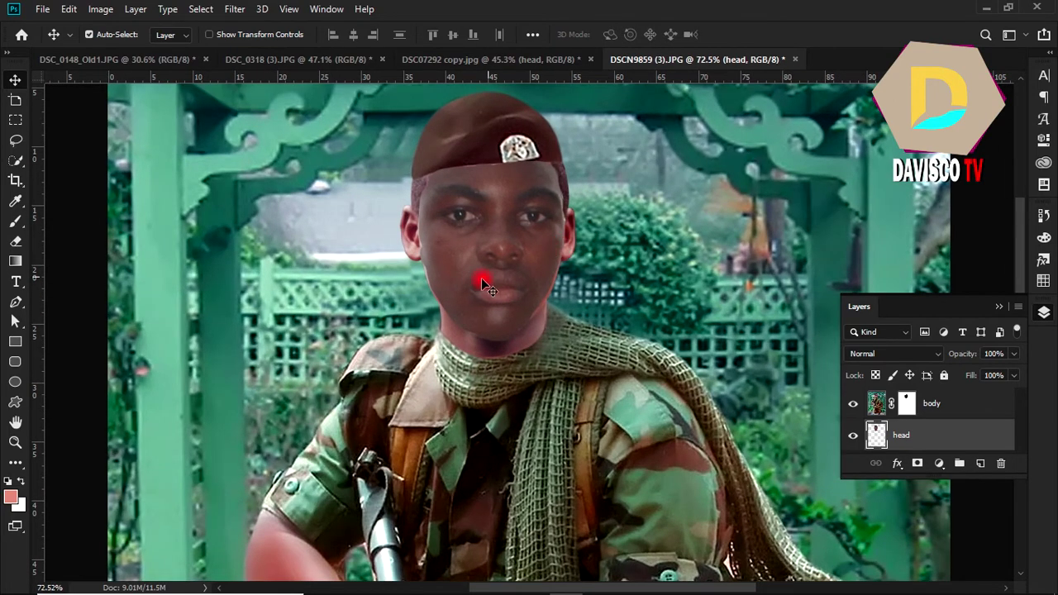
pyautogui.scroll(2, 475, 277)
pyautogui.scroll(1, 448, 281)
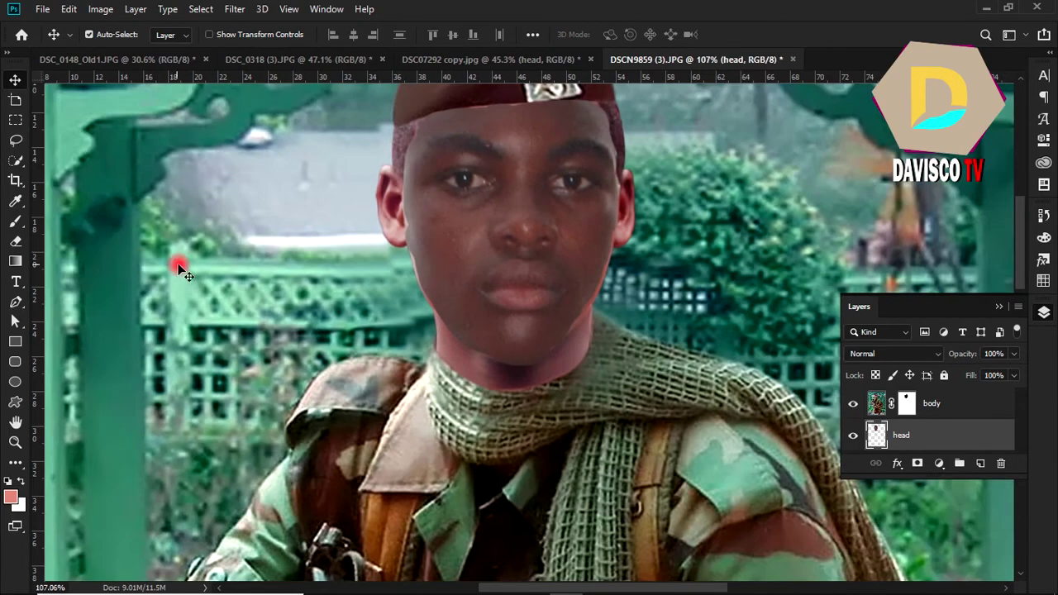
pyautogui.click(14, 462)
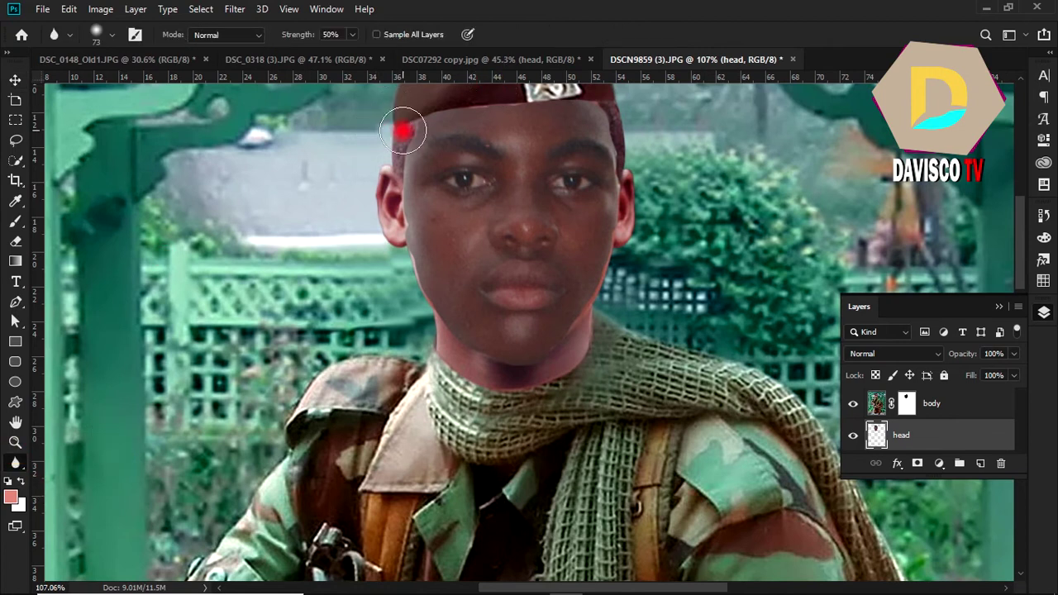
pyautogui.moveTo(402, 131)
pyautogui.mouseDown()
pyautogui.moveTo(539, 355)
pyautogui.moveTo(609, 267)
pyautogui.mouseUp()
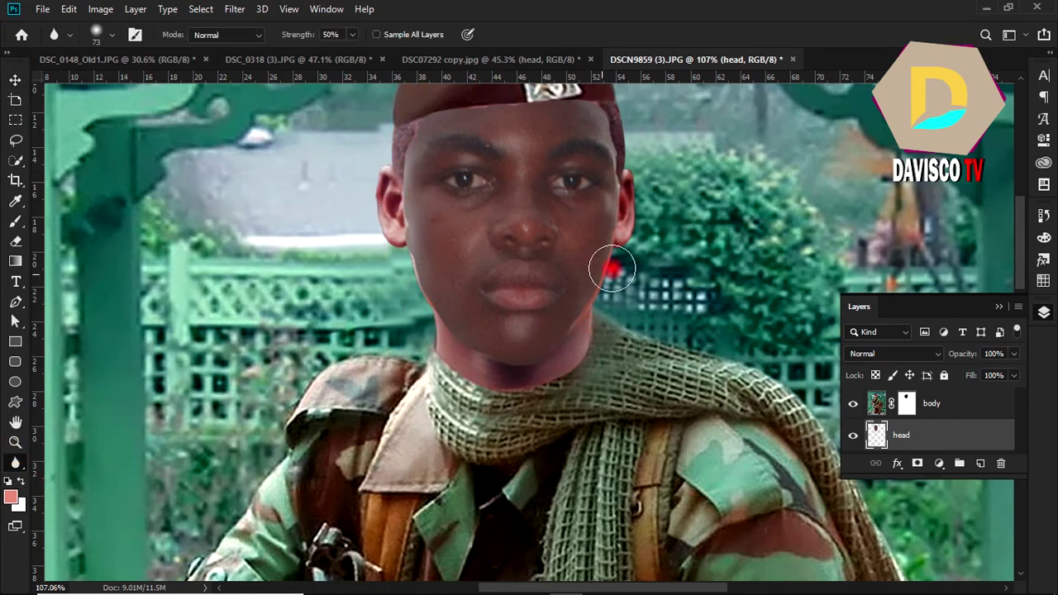
# Touch up the body layer mask along the jaw with a 10 px brush
pyautogui.click(906, 404)
pyautogui.press('b')
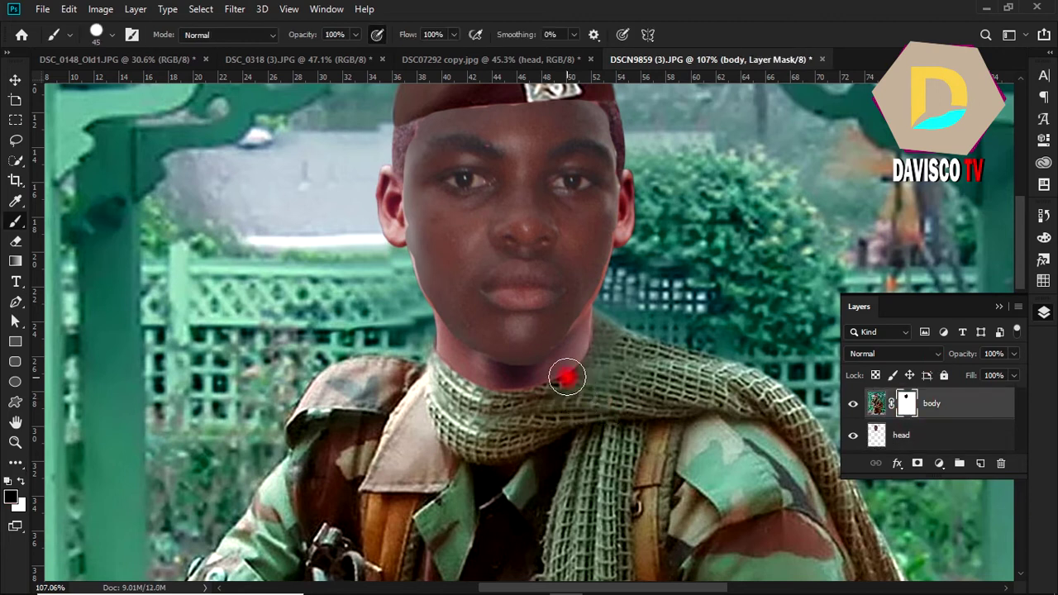
pyautogui.press('[')
pyautogui.press('[')
pyautogui.press('[')
pyautogui.press('[')
pyautogui.press('[')
pyautogui.press('[')
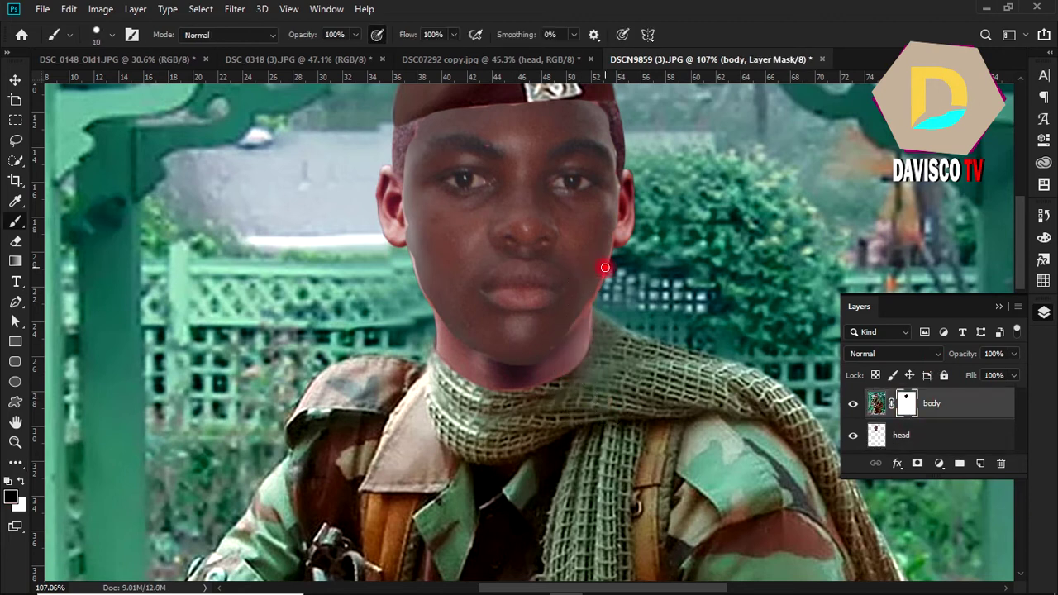
pyautogui.moveTo(605, 255); pyautogui.dragTo(597, 284)
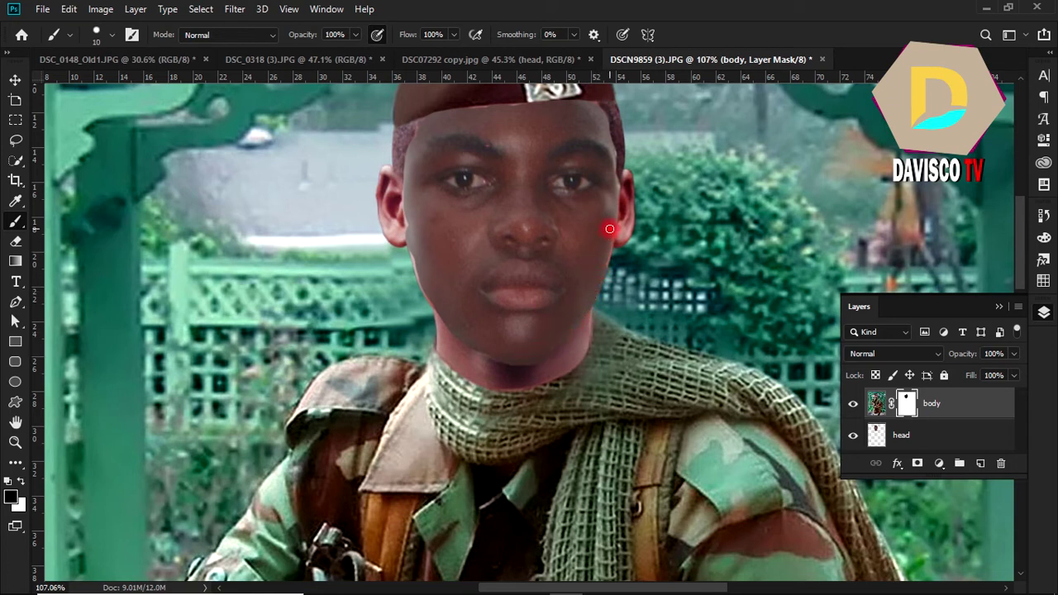
# Paint black on the body layer mask along the right cheek, ear and left jaw
pyautogui.moveTo(609, 229); pyautogui.dragTo(609, 247)
pyautogui.moveTo(413, 243); pyautogui.dragTo(419, 268)
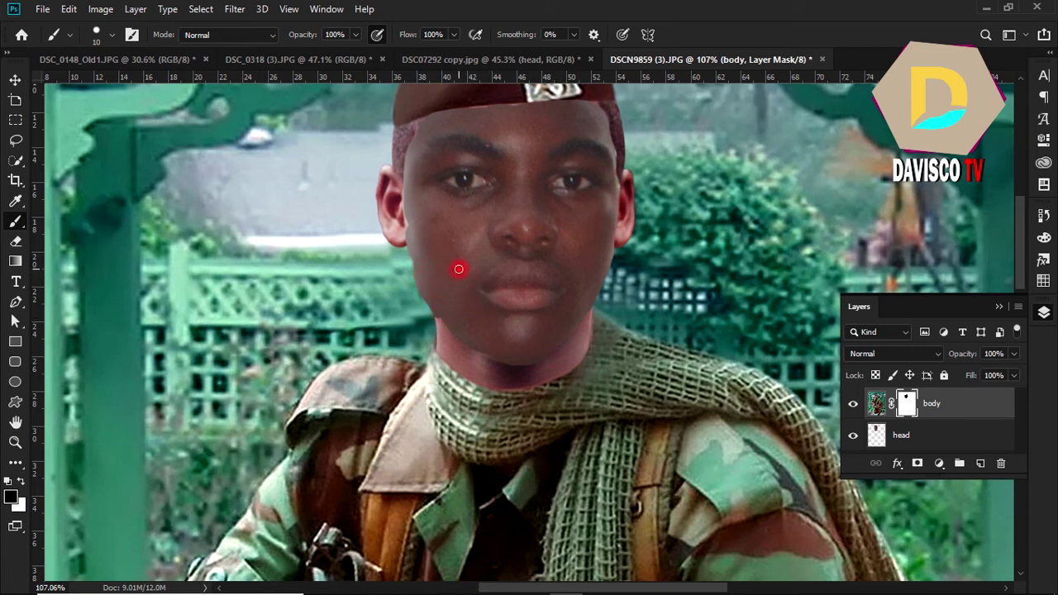
pyautogui.moveTo(460, 273)
pyautogui.mouseDown()
pyautogui.moveTo(428, 280)
pyautogui.moveTo(418, 263)
pyautogui.moveTo(419, 279)
pyautogui.moveTo(409, 193)
pyautogui.moveTo(447, 217)
pyautogui.mouseUp()
# Blend the left hairline and beret's lower edge, then restore with white along the beret
pyautogui.moveTo(421, 124); pyautogui.dragTo(417, 136)
pyautogui.moveTo(471, 110); pyautogui.dragTo(491, 109)
pyautogui.moveTo(467, 108); pyautogui.dragTo(473, 110)
pyautogui.moveTo(595, 107); pyautogui.dragTo(595, 107)
pyautogui.scroll(-2, 581, 181)
pyautogui.scroll(2, 583, 157)
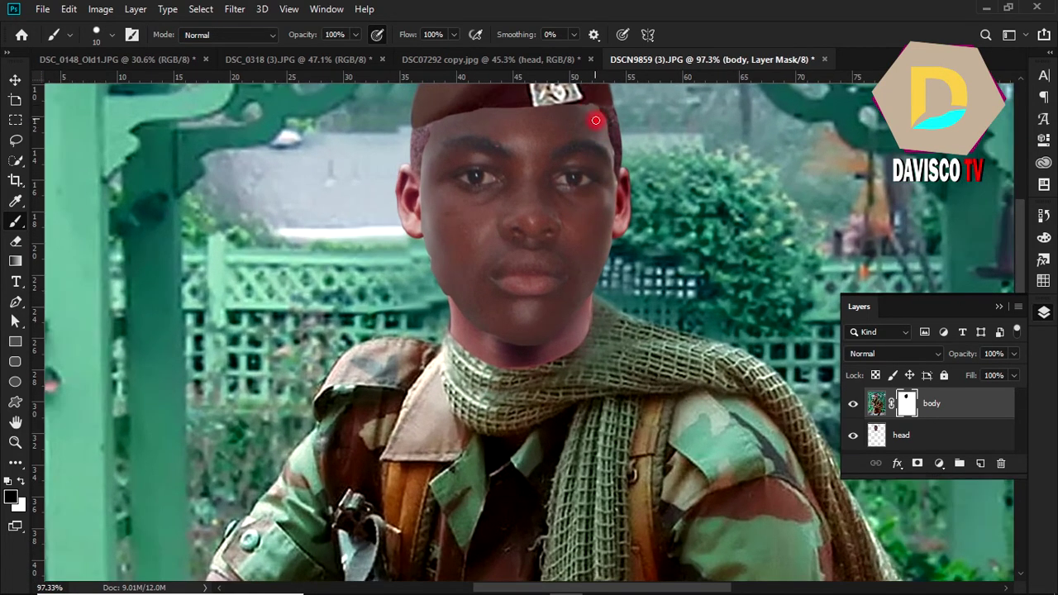
pyautogui.press('x')
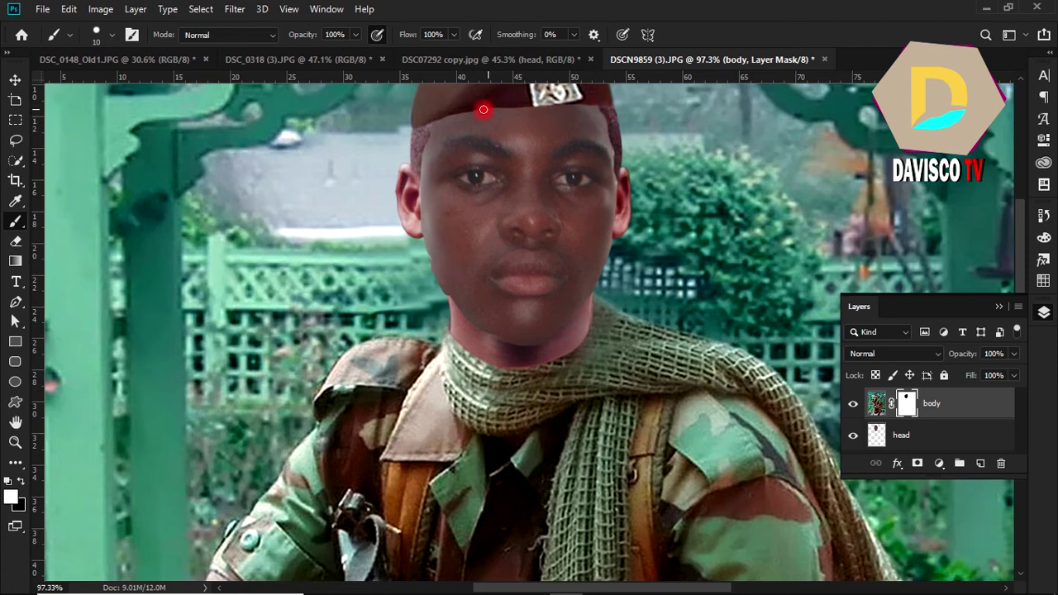
pyautogui.moveTo(469, 108)
pyautogui.mouseDown()
pyautogui.moveTo(487, 106)
pyautogui.moveTo(613, 170)
pyautogui.mouseUp()
# Zoom to the neck and mask in black along its left edge into the scarf
pyautogui.scroll(-3, 612, 172)
pyautogui.scroll(-2, 596, 248)
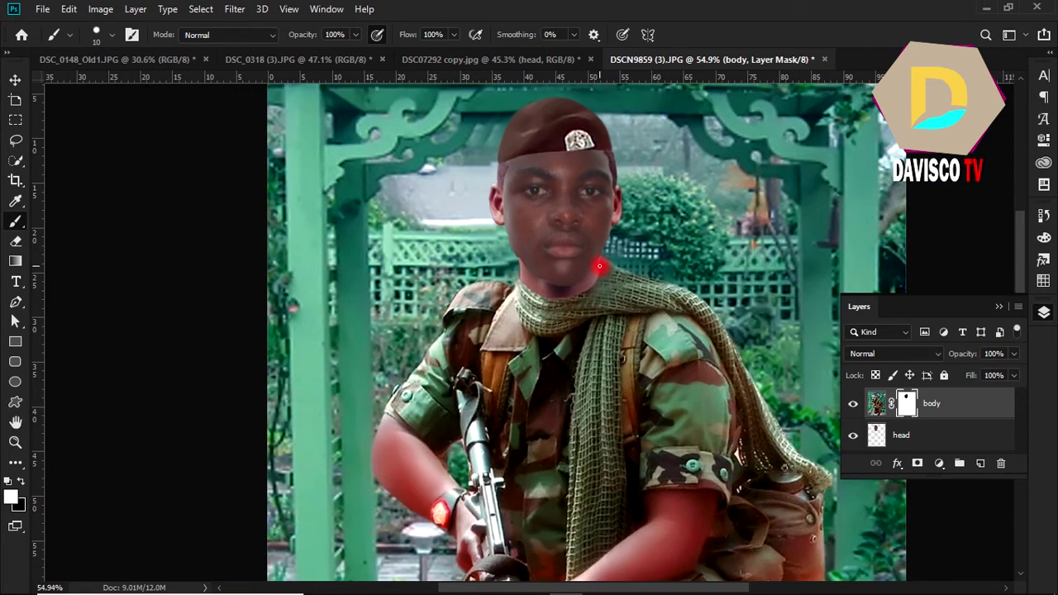
pyautogui.scroll(1, 600, 266)
pyautogui.scroll(2, 601, 248)
pyautogui.scroll(2, 603, 221)
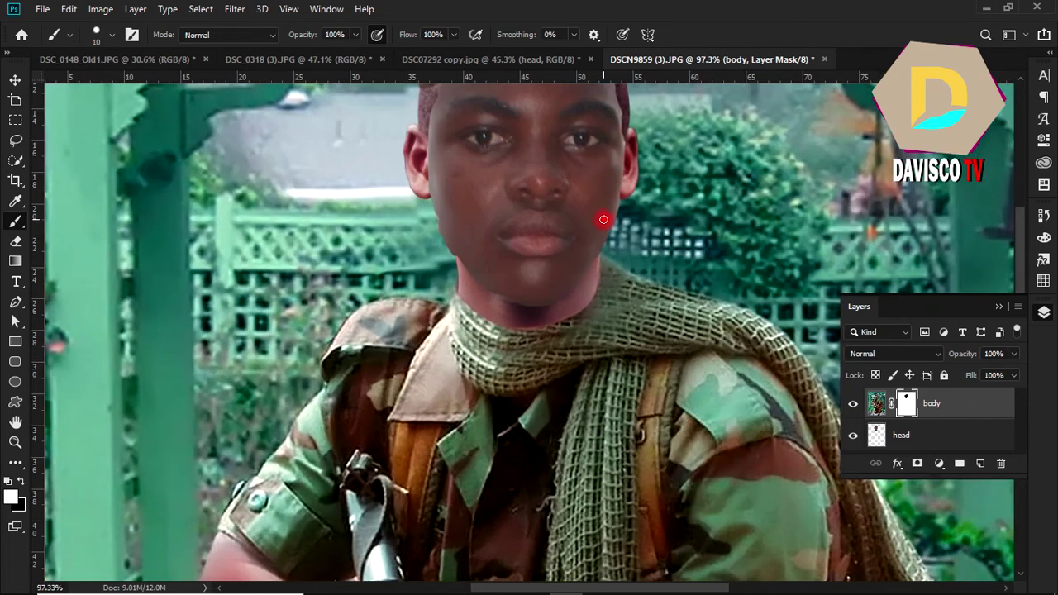
pyautogui.scroll(-1, 603, 220)
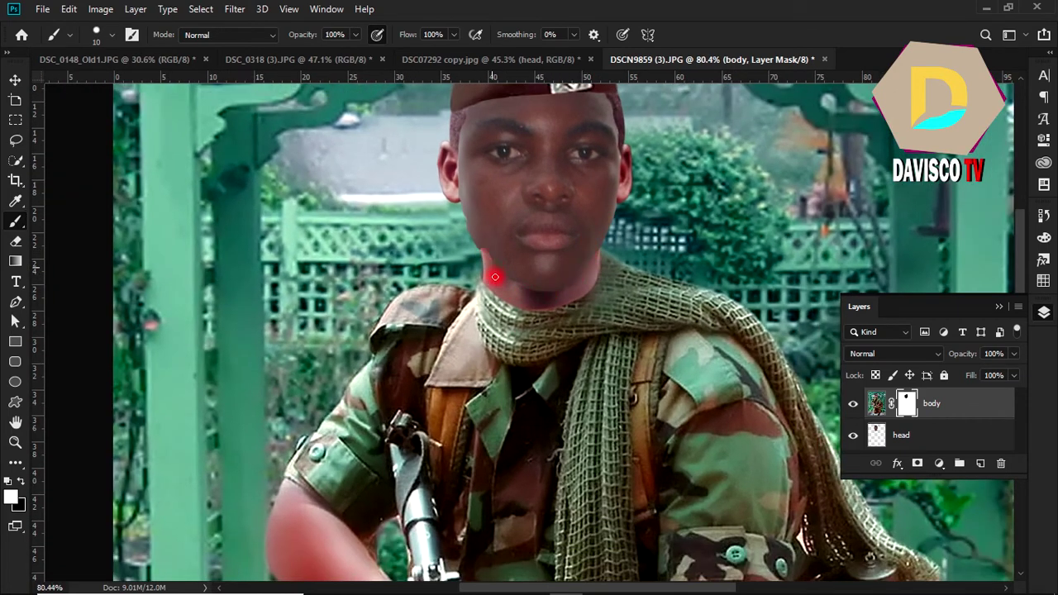
pyautogui.press('x')
pyautogui.moveTo(514, 301)
pyautogui.mouseDown()
pyautogui.moveTo(476, 246)
pyautogui.moveTo(503, 279)
pyautogui.moveTo(493, 291)
pyautogui.mouseUp()
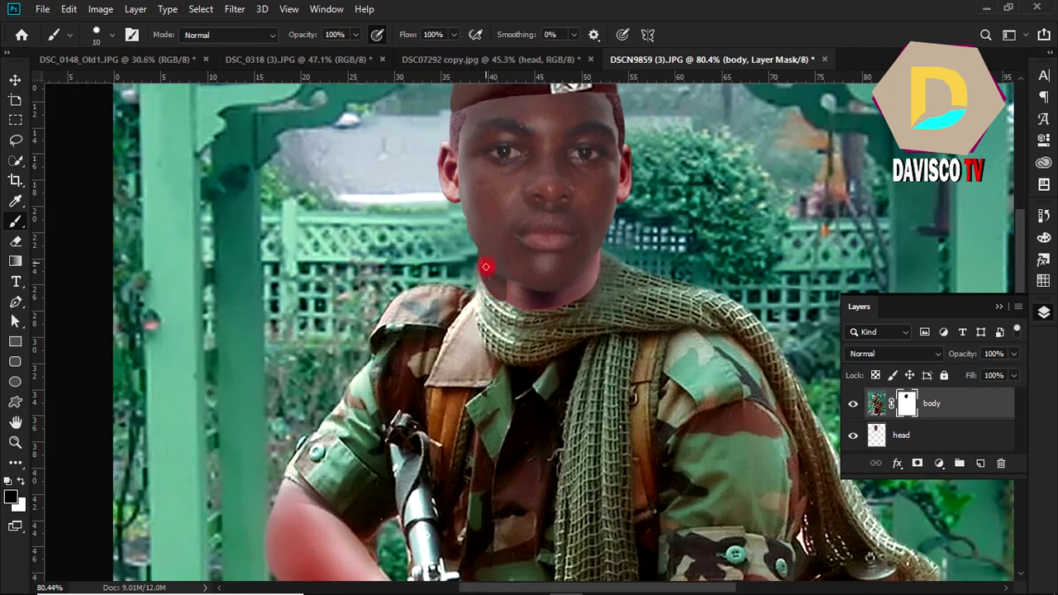
pyautogui.scroll(2, 537, 292)
# Restore skin with white along the left jaw, then mask in black from jaw to neck
pyautogui.scroll(2, 538, 293)
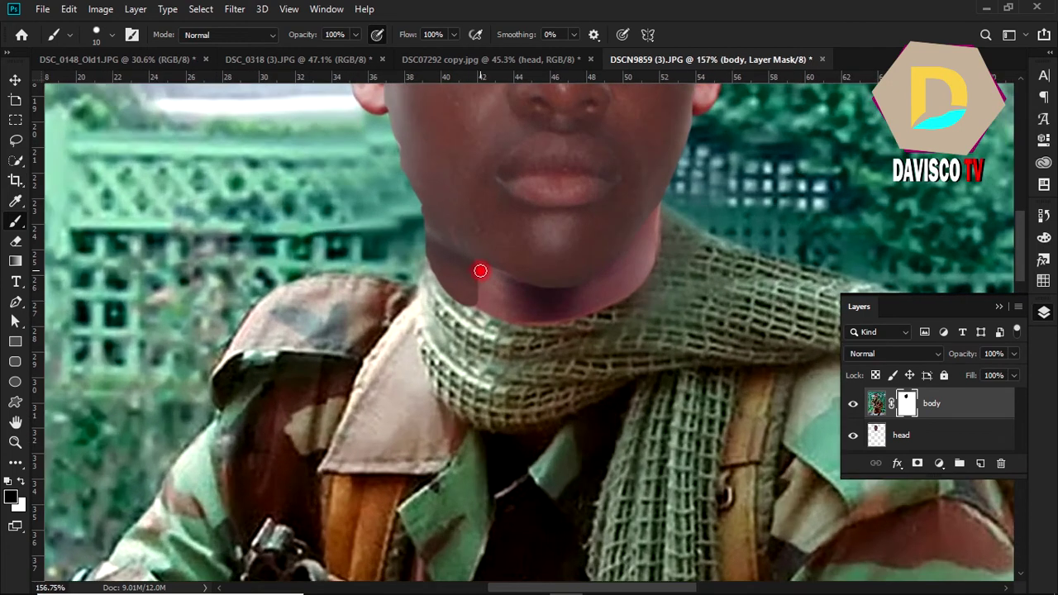
pyautogui.press('x')
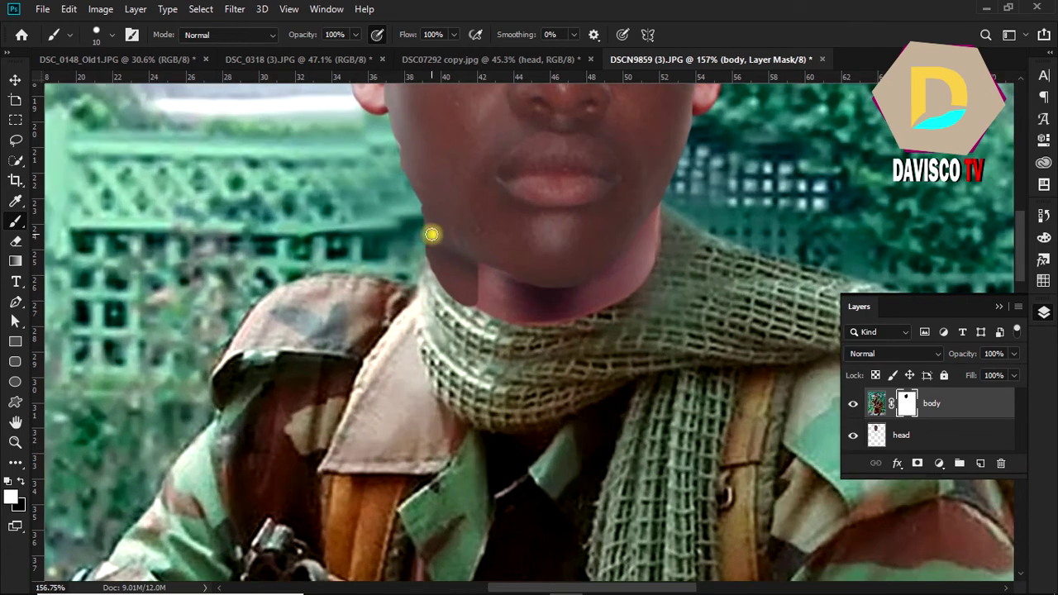
pyautogui.moveTo(432, 235)
pyautogui.mouseDown()
pyautogui.moveTo(440, 279)
pyautogui.moveTo(423, 216)
pyautogui.mouseUp()
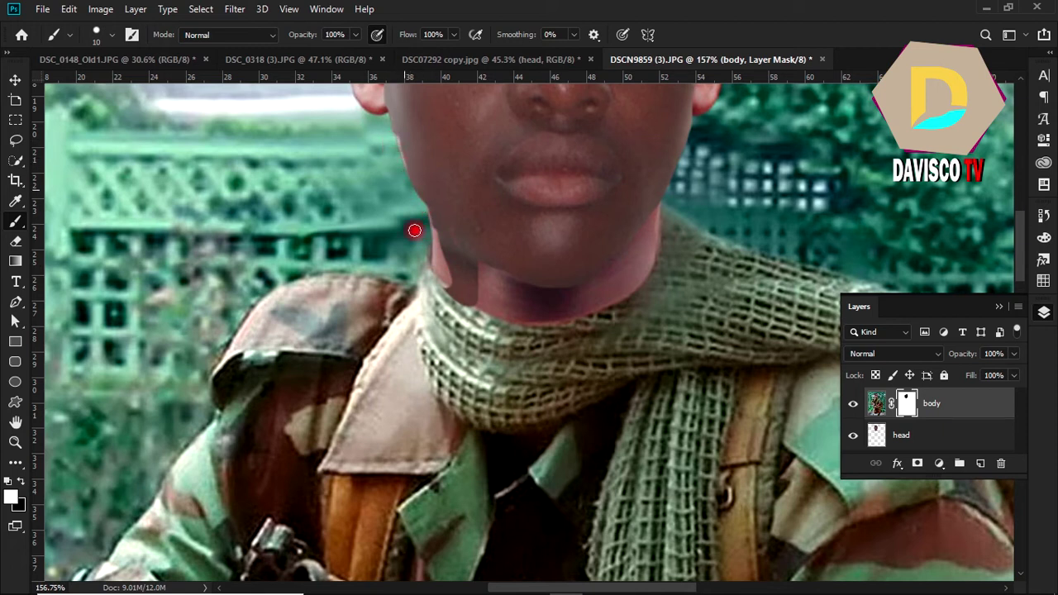
pyautogui.press('x')
pyautogui.moveTo(436, 213)
pyautogui.mouseDown()
pyautogui.moveTo(445, 275)
pyautogui.moveTo(438, 260)
pyautogui.moveTo(587, 305)
pyautogui.moveTo(559, 318)
pyautogui.mouseUp()
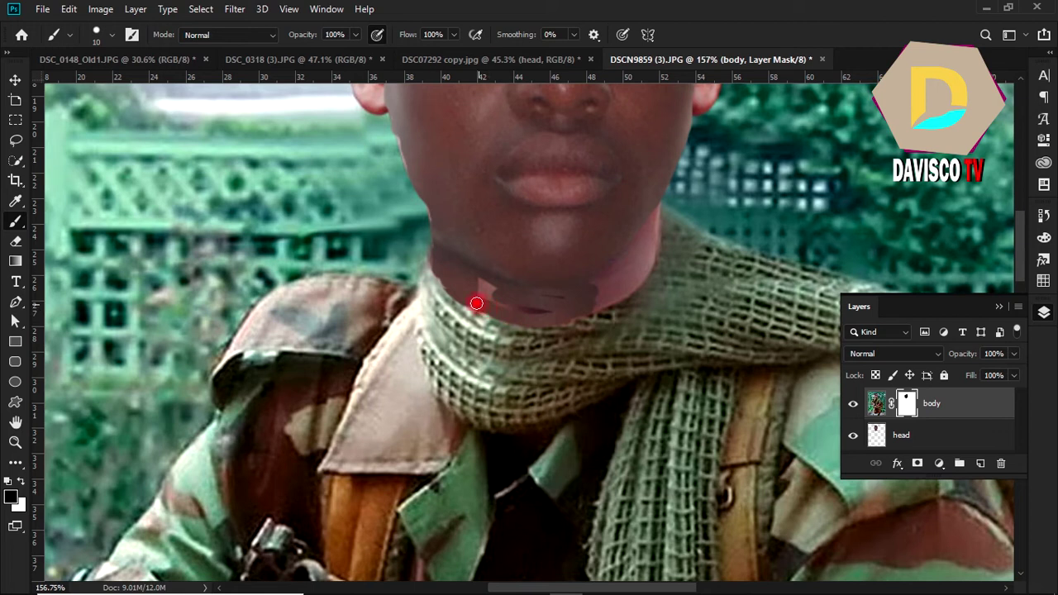
# Cover the jaw's dark strip and notch, and hide the light fringe along the right neck
pyautogui.moveTo(480, 286); pyautogui.dragTo(546, 311)
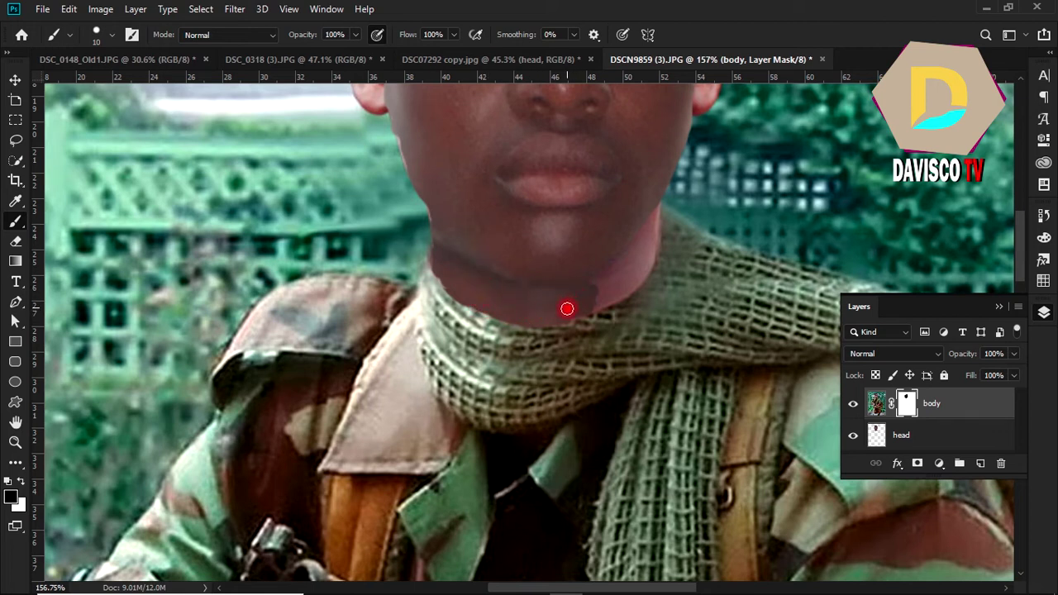
pyautogui.moveTo(567, 313); pyautogui.dragTo(602, 298)
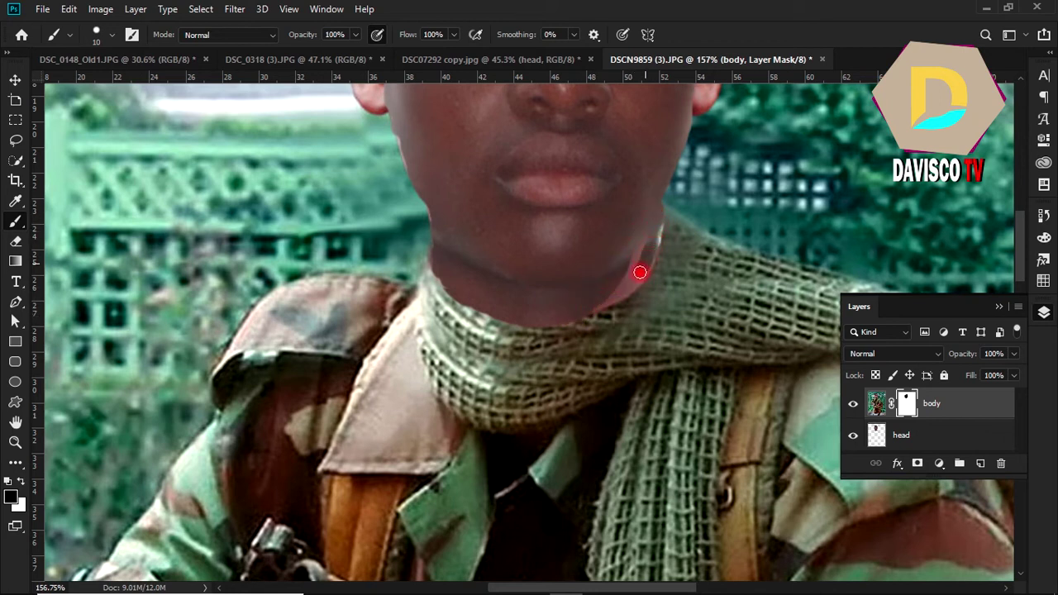
pyautogui.moveTo(639, 272); pyautogui.dragTo(643, 239)
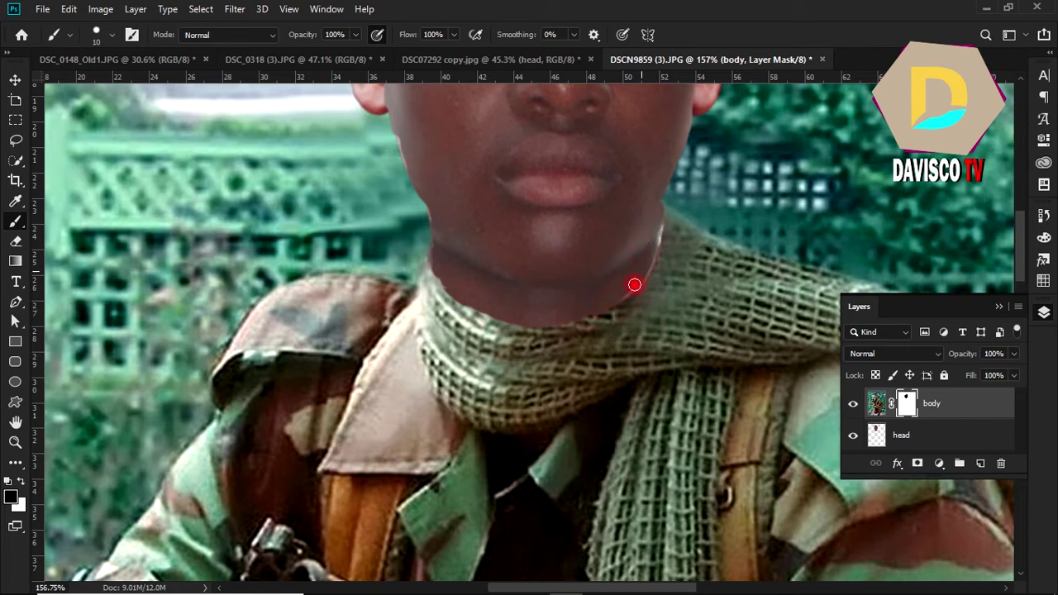
pyautogui.moveTo(651, 256); pyautogui.dragTo(636, 289)
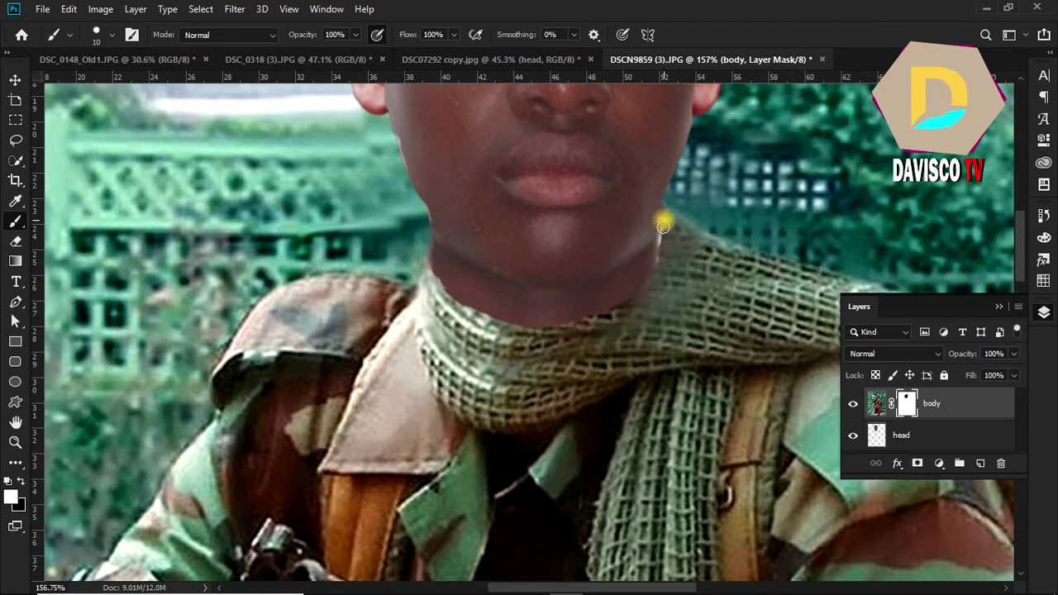
pyautogui.moveTo(663, 224); pyautogui.dragTo(656, 260)
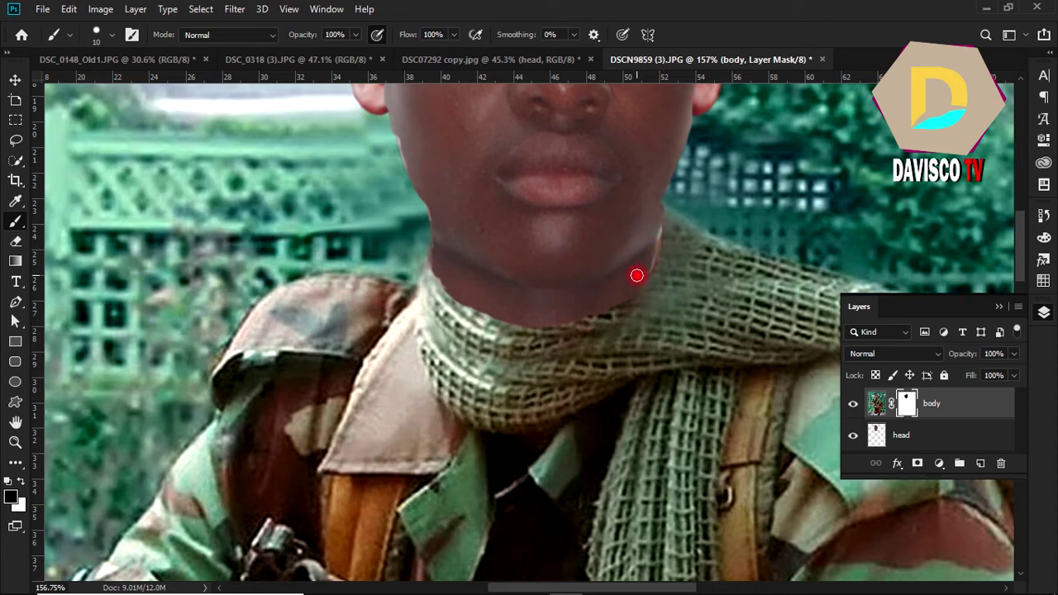
pyautogui.scroll(-2, 636, 275)
pyautogui.scroll(-2, 620, 297)
pyautogui.scroll(1, 628, 299)
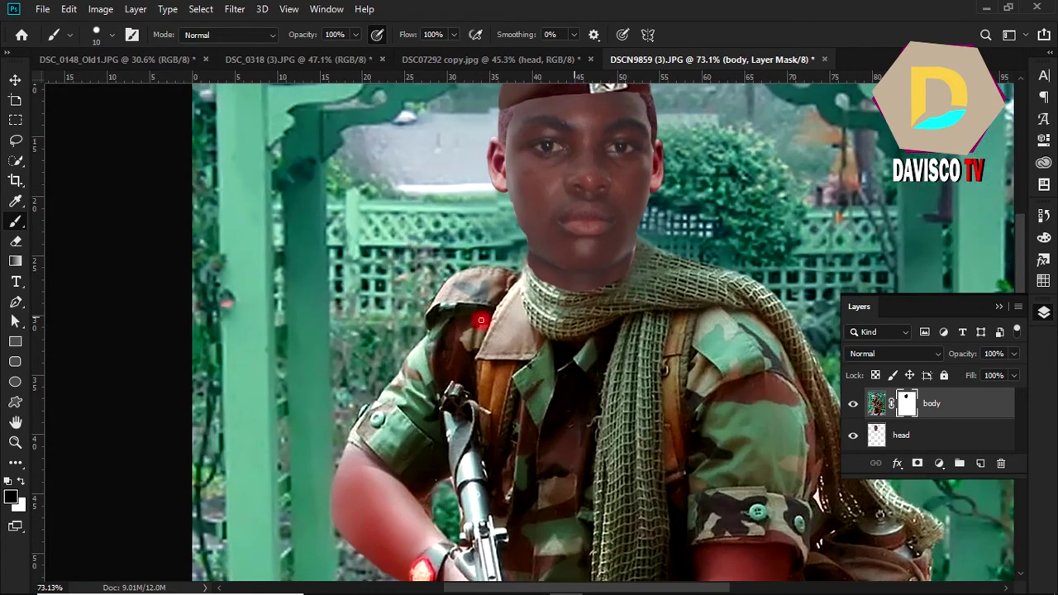
# Blur the jaw-to-neck seam on the body layer's image pixels
pyautogui.click(10, 470)
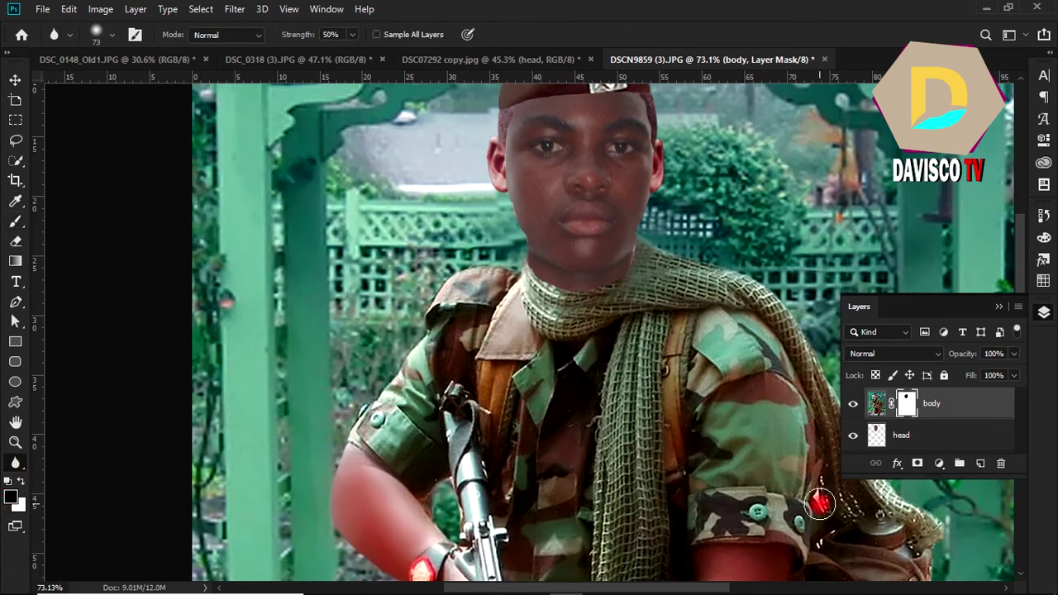
pyautogui.click(876, 402)
pyautogui.moveTo(647, 220)
pyautogui.mouseDown()
pyautogui.moveTo(598, 290)
pyautogui.moveTo(533, 281)
pyautogui.moveTo(571, 292)
pyautogui.moveTo(511, 221)
pyautogui.moveTo(502, 151)
pyautogui.moveTo(522, 89)
pyautogui.moveTo(623, 107)
pyautogui.moveTo(661, 206)
pyautogui.moveTo(569, 373)
pyautogui.mouseUp()
pyautogui.scroll(-4, 570, 373)
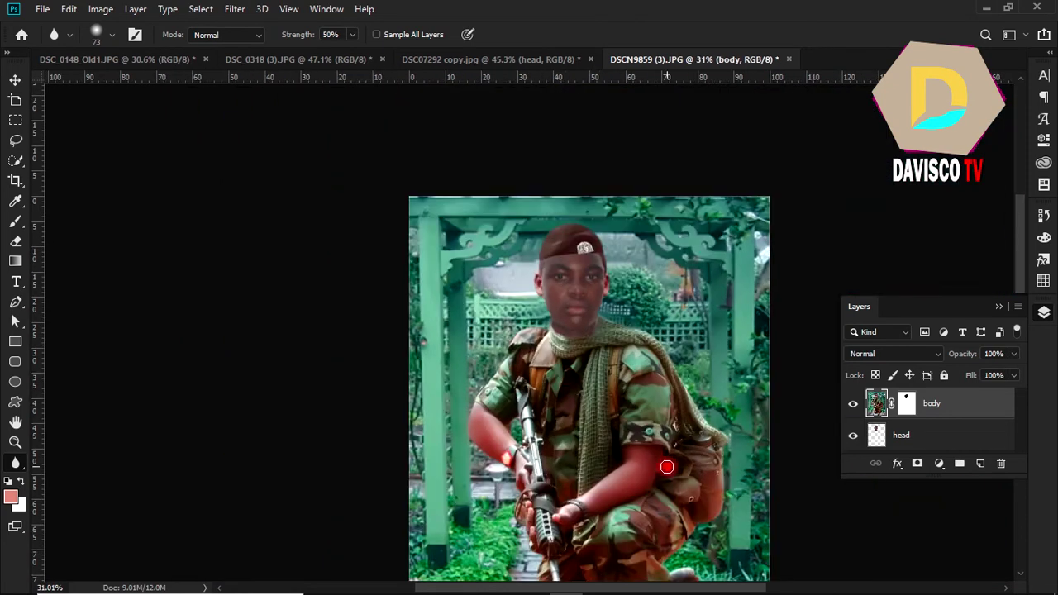
pyautogui.scroll(2, 666, 467)
pyautogui.scroll(2, 649, 465)
pyautogui.scroll(-2, 637, 461)
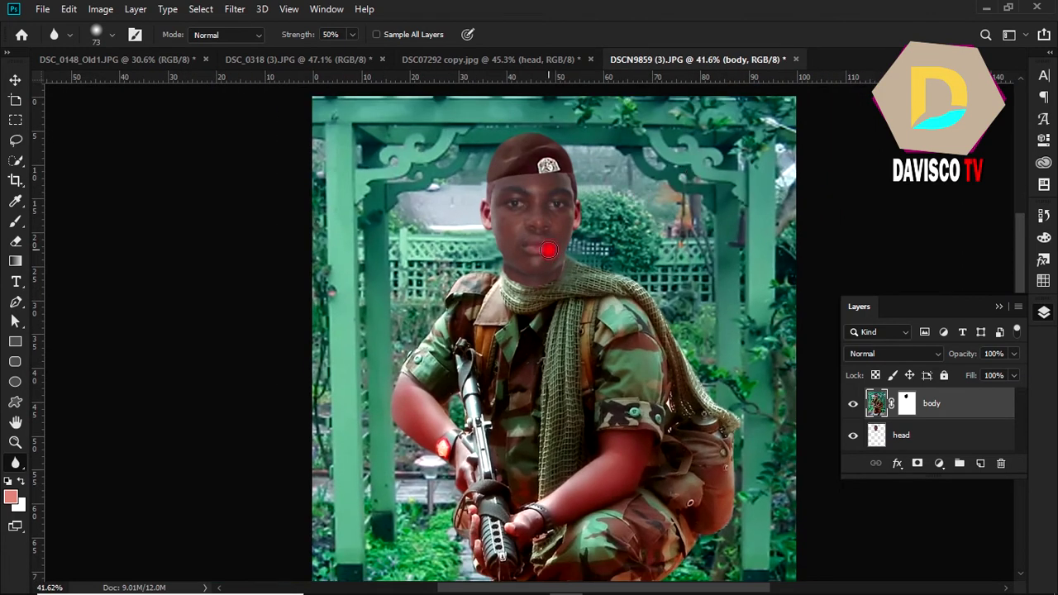
# Switch to the Move tool and zoom in and out to inspect the softened seam
pyautogui.press('v')
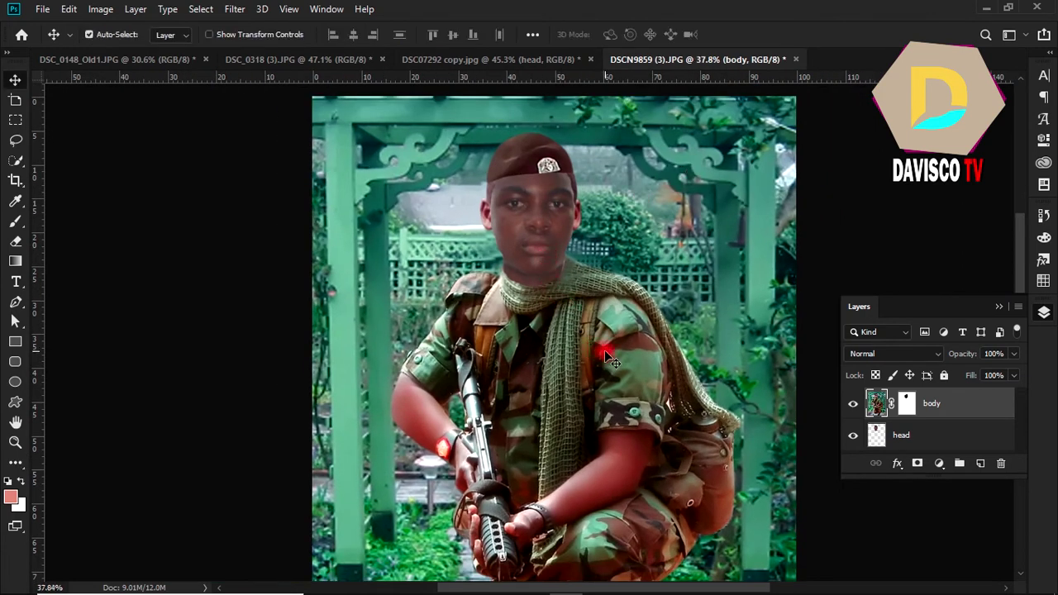
pyautogui.scroll(-2, 629, 493)
pyautogui.scroll(3, 629, 492)
pyautogui.scroll(2, 604, 475)
pyautogui.scroll(-3, 519, 377)
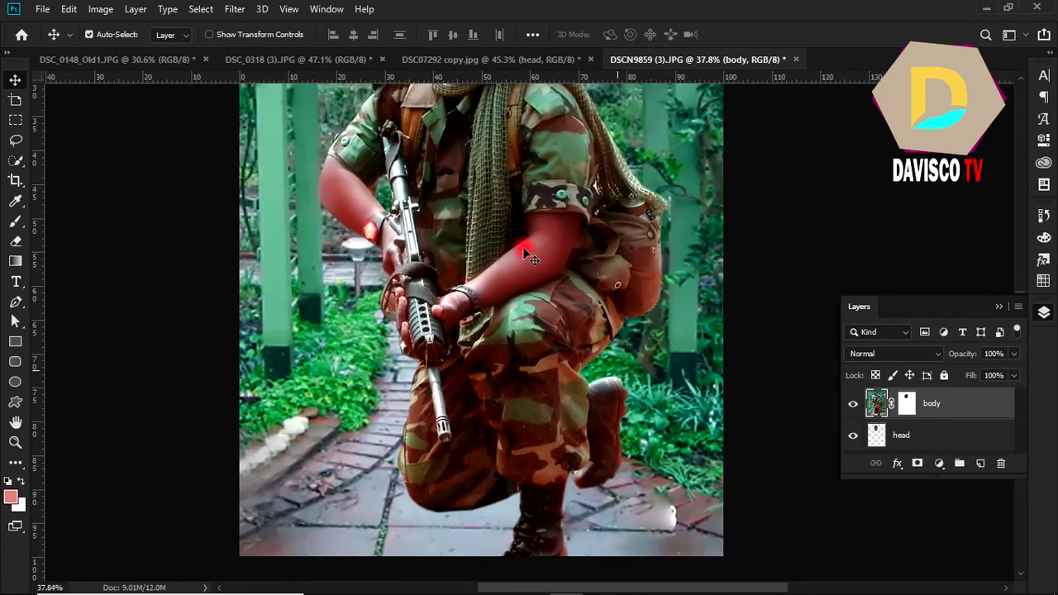
pyautogui.scroll(-1, 523, 248)
pyautogui.scroll(2, 499, 201)
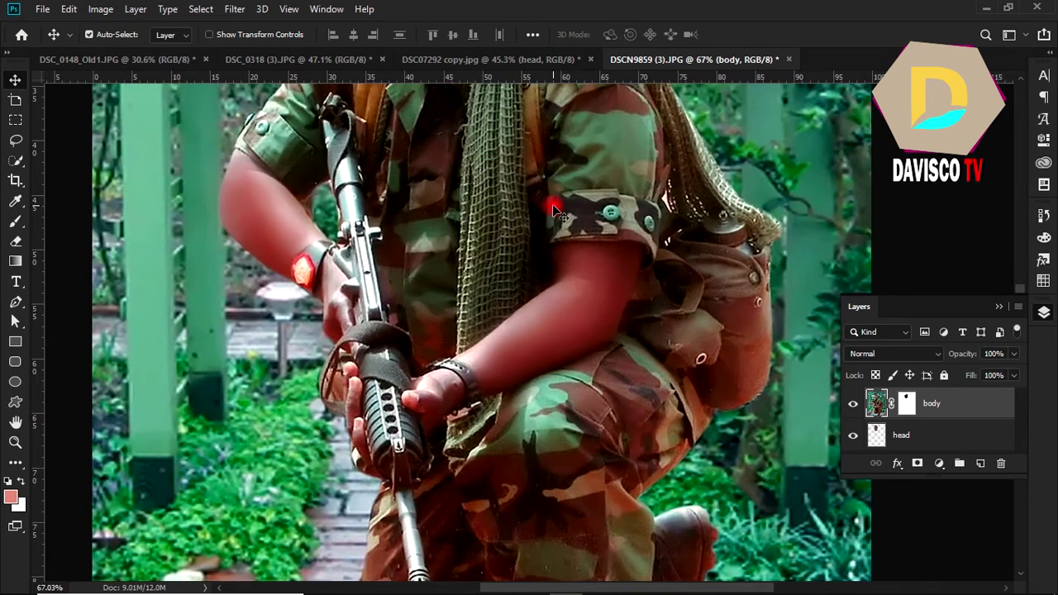
pyautogui.scroll(2, 551, 206)
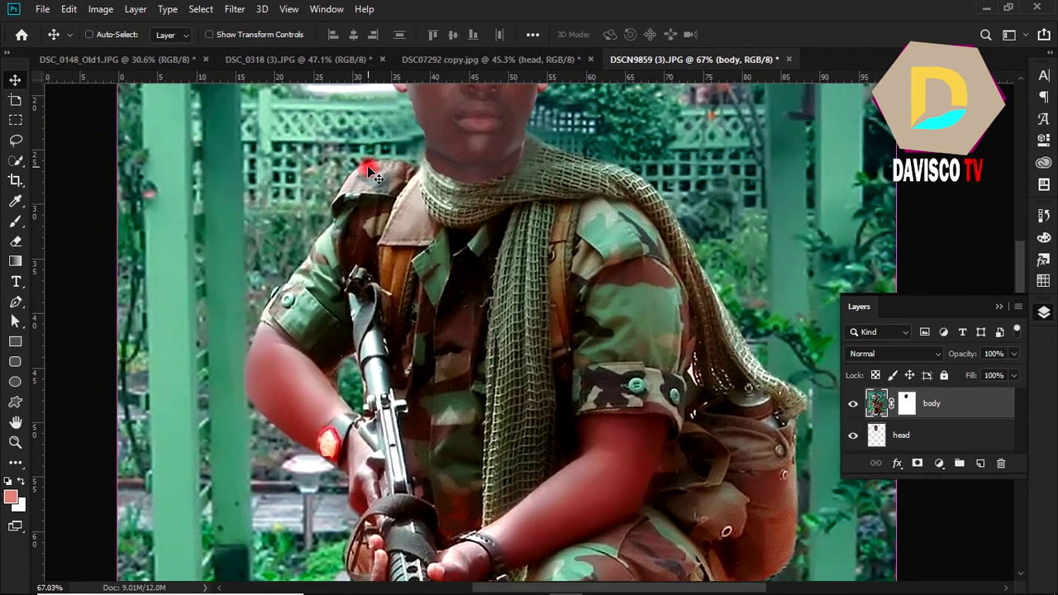
# Darken the body layer's midtones with Levels (midtone 0.76)
pyautogui.hotkey('ctrl', 'l')
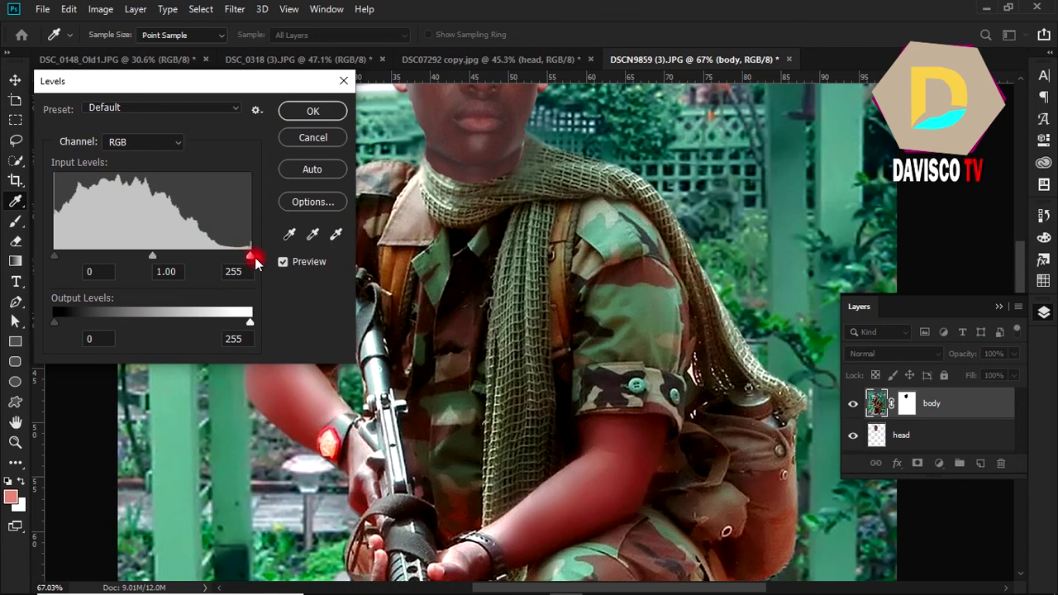
pyautogui.moveTo(250, 260)
pyautogui.mouseDown()
pyautogui.moveTo(236, 250)
pyautogui.moveTo(267, 259)
pyautogui.mouseUp()
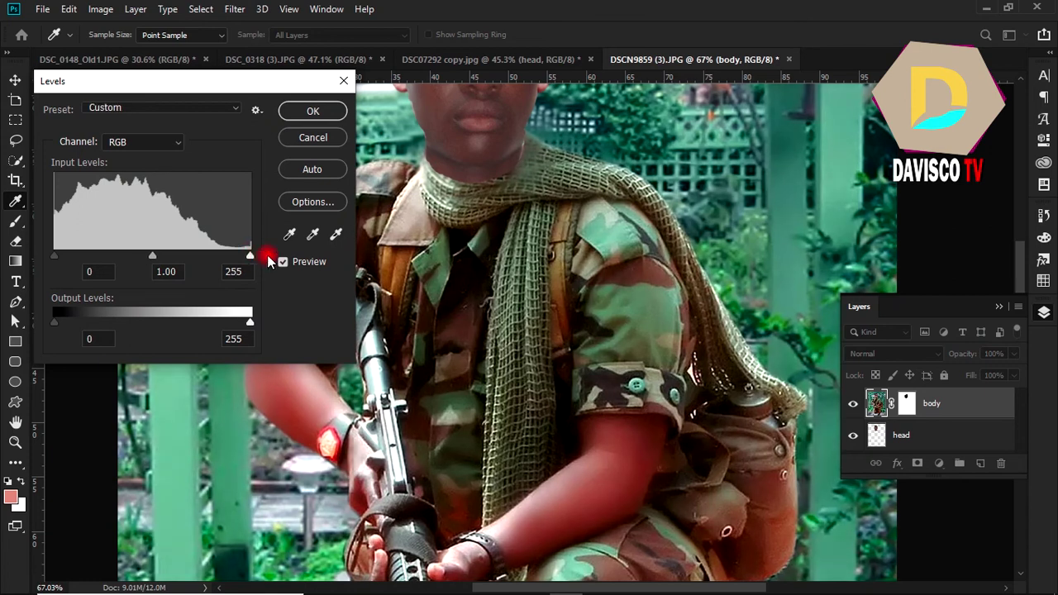
pyautogui.moveTo(154, 263)
pyautogui.mouseDown()
pyautogui.moveTo(170, 259)
pyautogui.moveTo(152, 253)
pyautogui.mouseUp()
pyautogui.click(321, 138)
pyautogui.press('v')
# On the head layer, apply Hue/Saturation with Saturation +38 and Lightness +8
pyautogui.keyDown('ctrl'); pyautogui.click(483, 124); pyautogui.keyUp('ctrl')
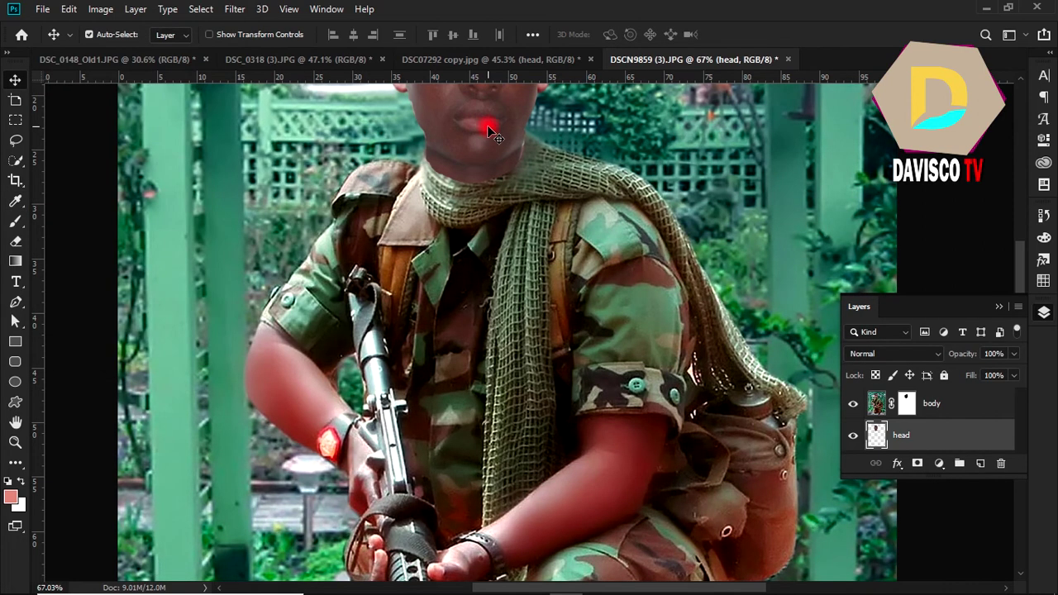
pyautogui.hotkey('ctrl', 'u')
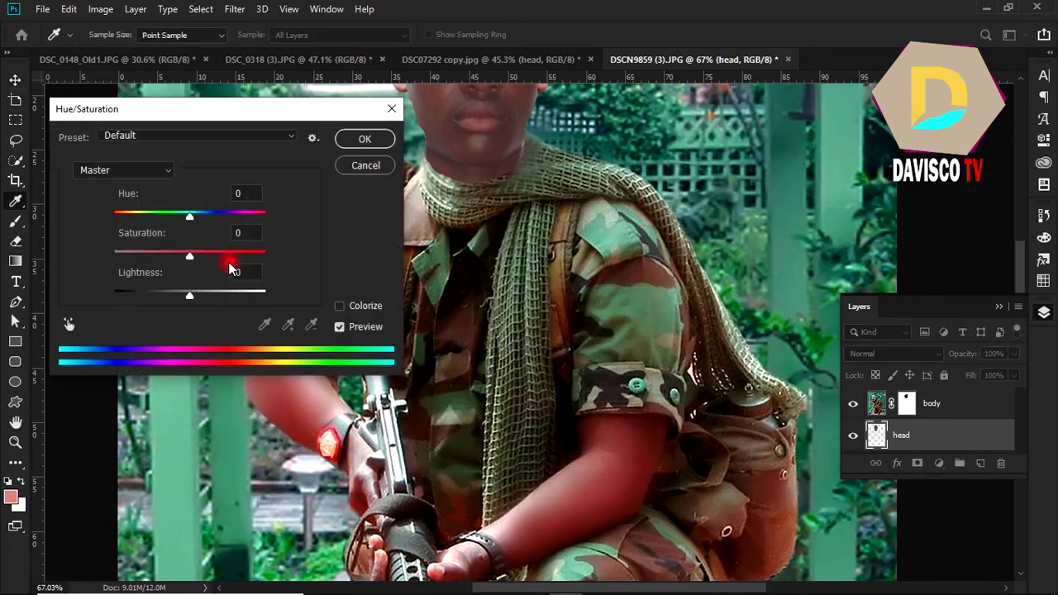
pyautogui.moveTo(195, 257); pyautogui.dragTo(210, 260)
pyautogui.moveTo(1019, 275); pyautogui.dragTo(1022, 235)
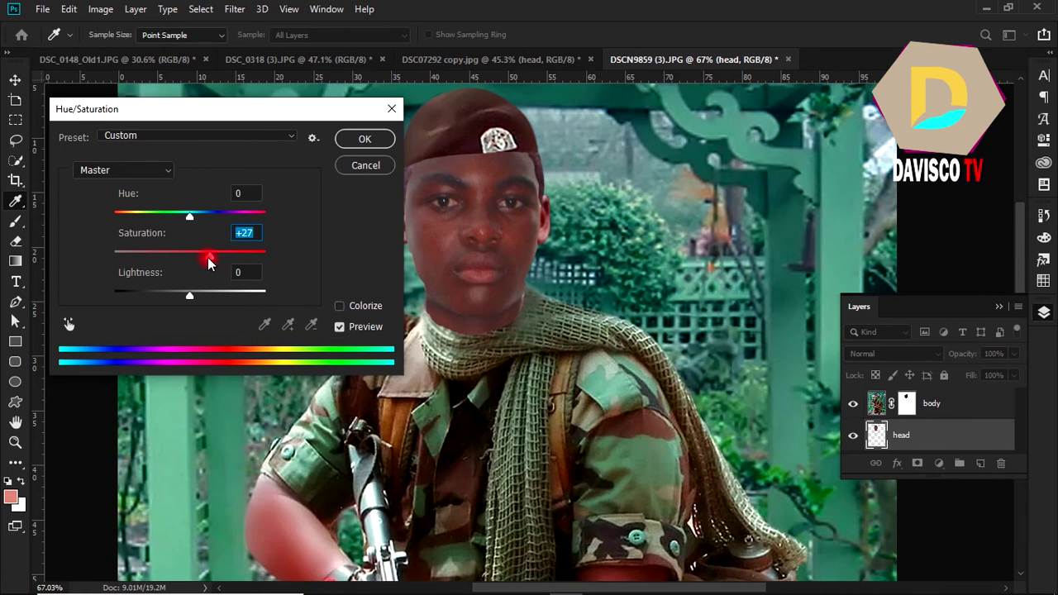
pyautogui.moveTo(209, 261); pyautogui.dragTo(214, 259)
pyautogui.moveTo(188, 301); pyautogui.dragTo(199, 302)
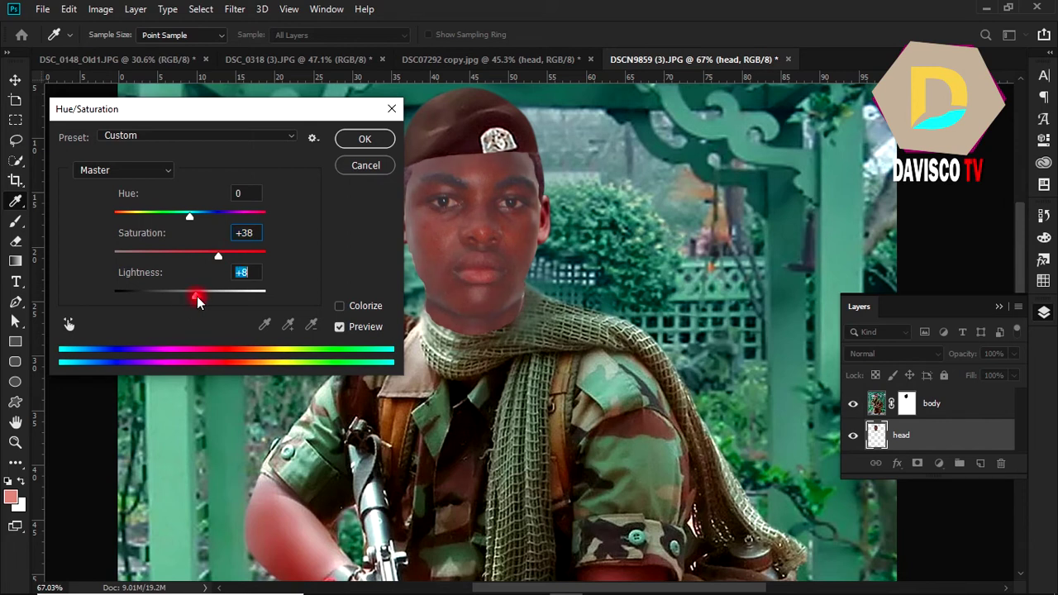
pyautogui.click(365, 141)
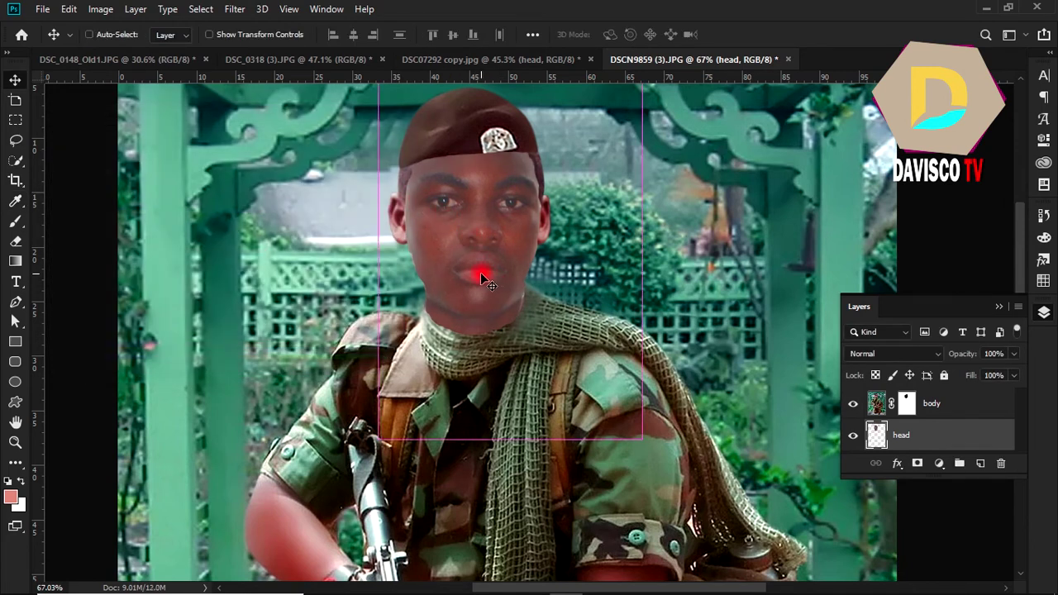
# Apply Color Balance +4, -15, -13 to the face on the head layer
pyautogui.hotkey('ctrl', 'b')
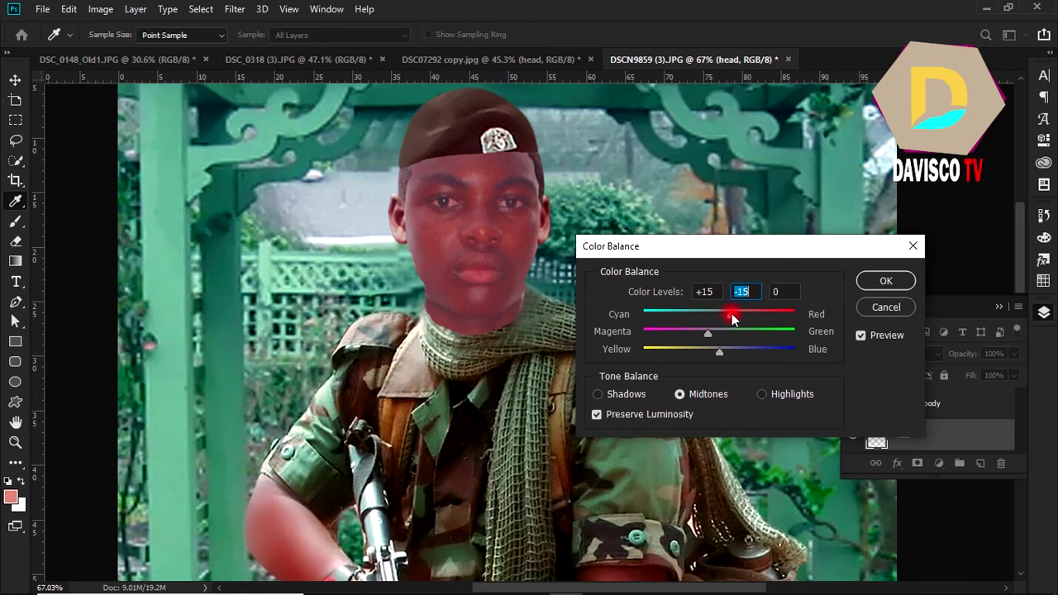
pyautogui.moveTo(726, 315); pyautogui.dragTo(722, 314)
pyautogui.click(709, 349)
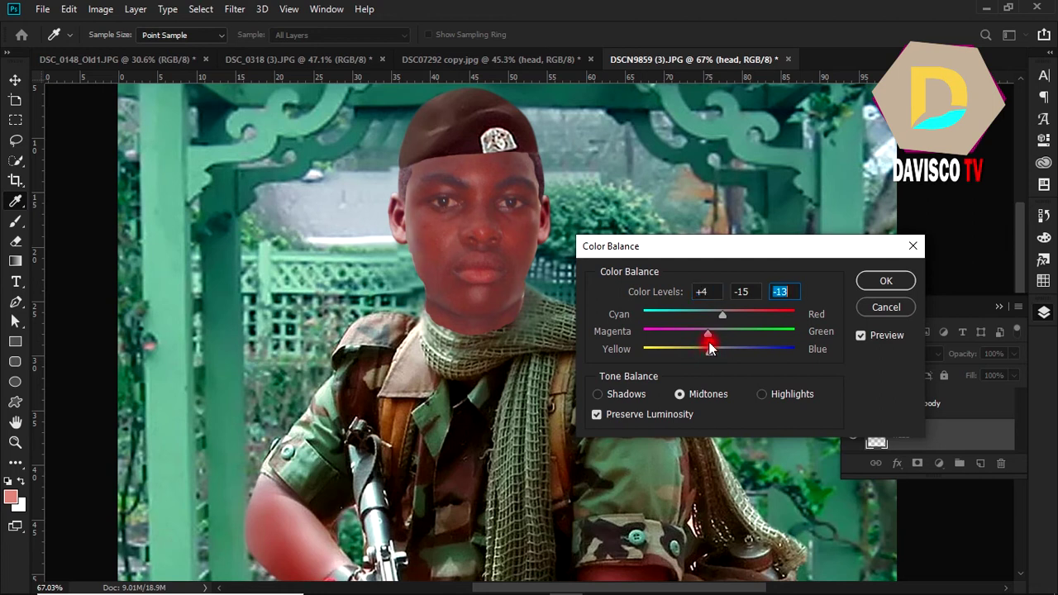
pyautogui.click(882, 281)
pyautogui.press('v')
# Zoom around the composite to inspect the face, opening and dismissing the Filter menu
pyautogui.scroll(-2, 636, 294)
pyautogui.scroll(-3, 570, 306)
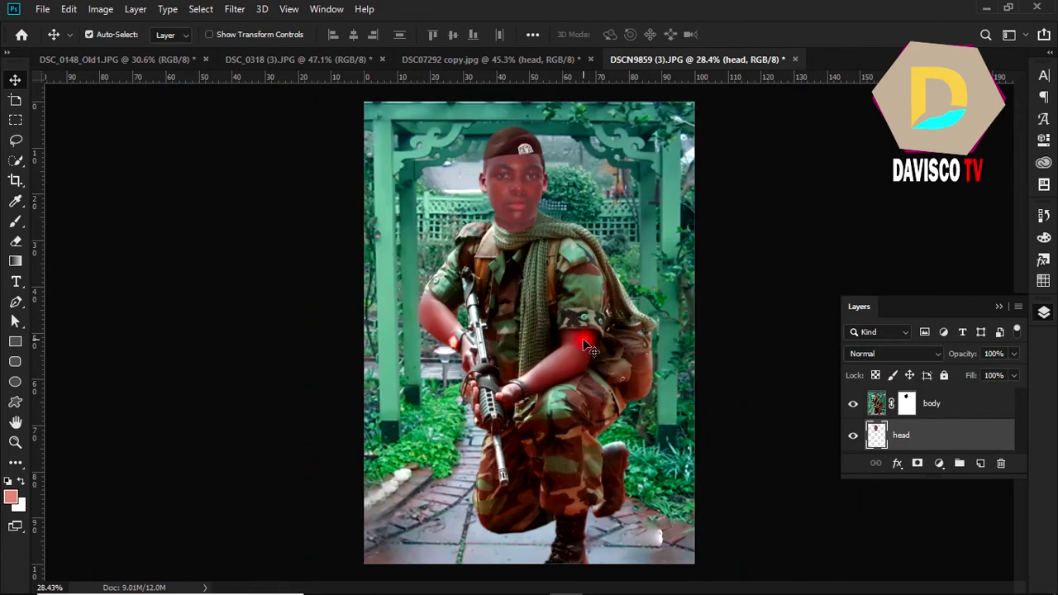
pyautogui.scroll(1, 583, 338)
pyautogui.scroll(3, 587, 323)
pyautogui.scroll(3, 593, 299)
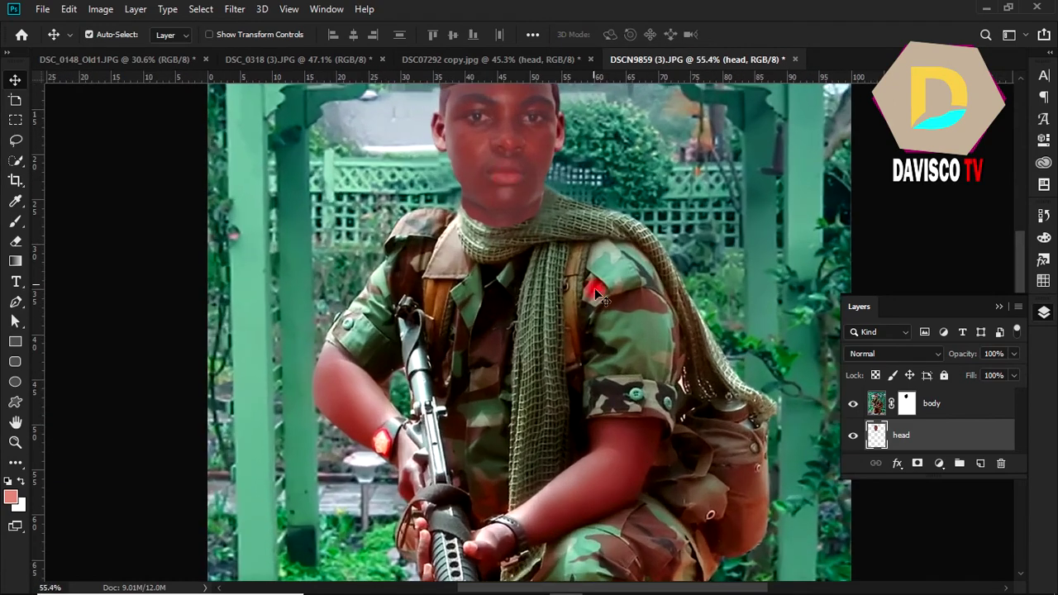
pyautogui.scroll(-3, 595, 295)
pyautogui.scroll(-3, 562, 248)
pyautogui.scroll(3, 519, 173)
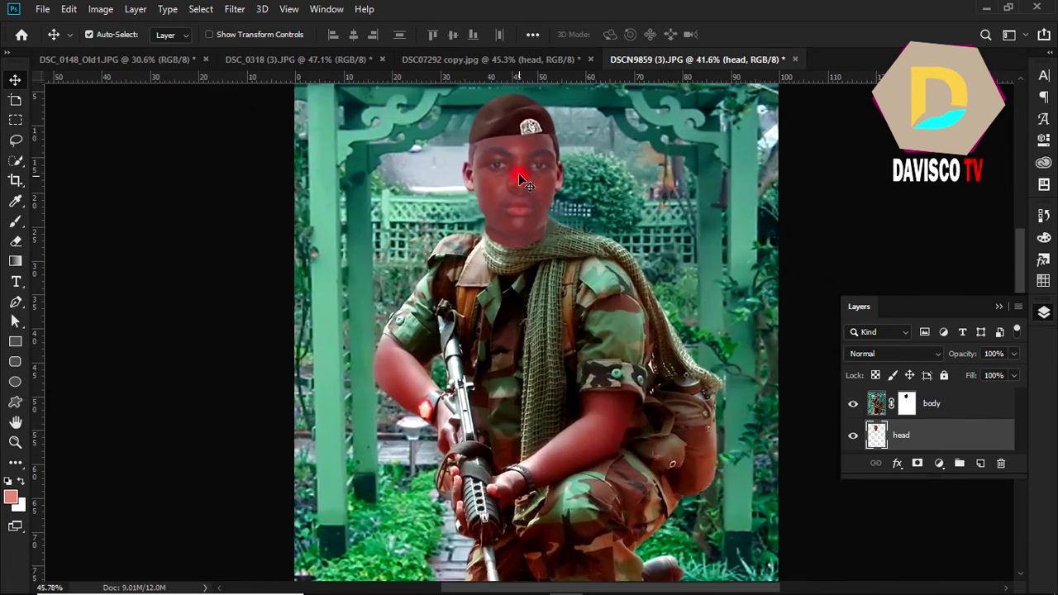
pyautogui.scroll(3, 529, 132)
pyautogui.scroll(2, 535, 120)
pyautogui.scroll(2, 554, 134)
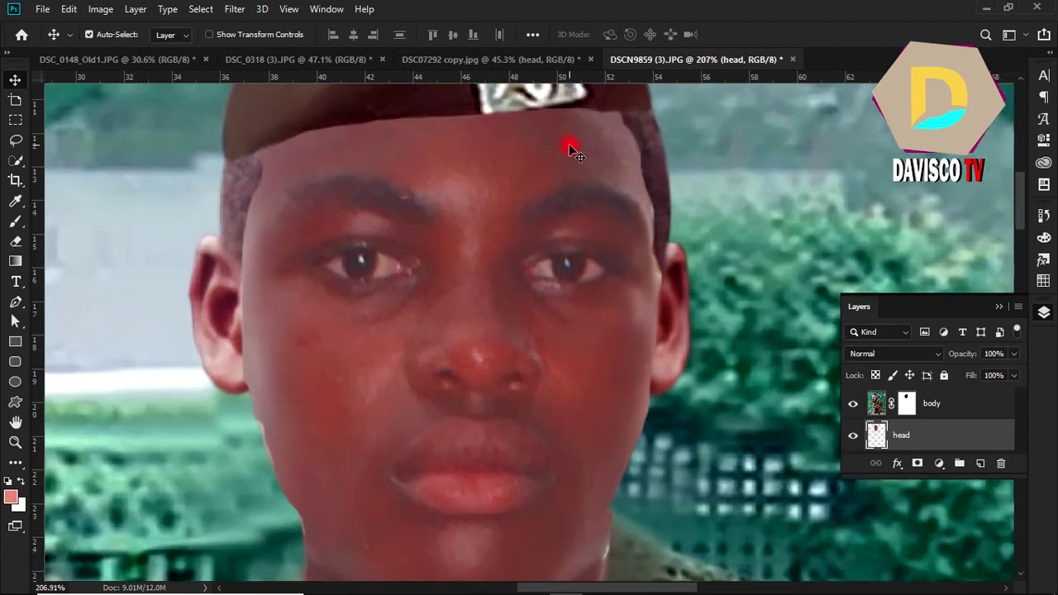
pyautogui.scroll(2, 569, 147)
pyautogui.scroll(-2, 568, 145)
pyautogui.scroll(-3, 565, 146)
pyautogui.scroll(-2, 554, 161)
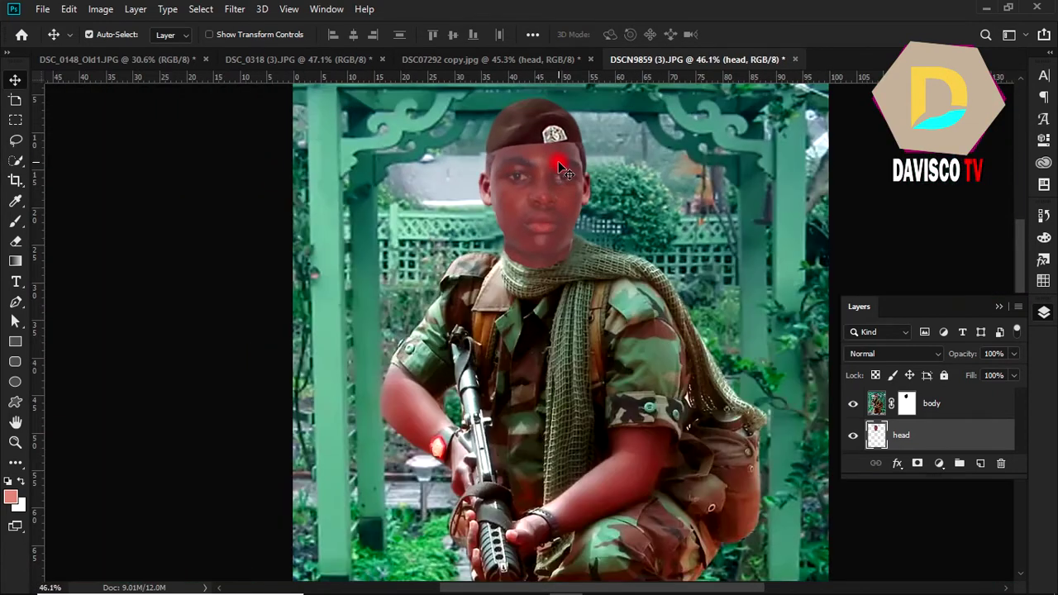
pyautogui.scroll(-2, 548, 171)
pyautogui.scroll(1, 548, 170)
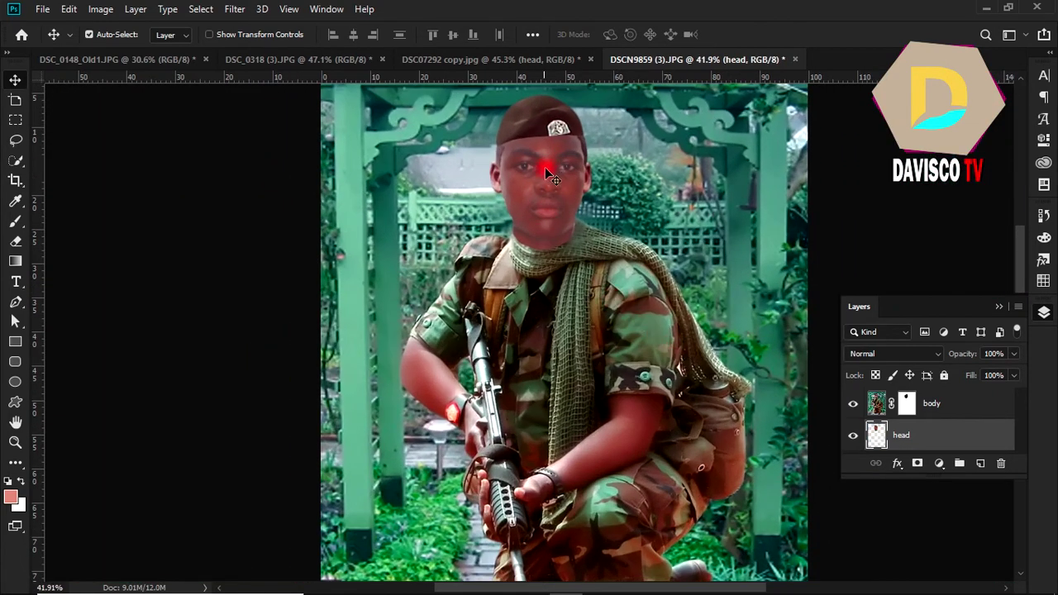
pyautogui.click(237, 9)
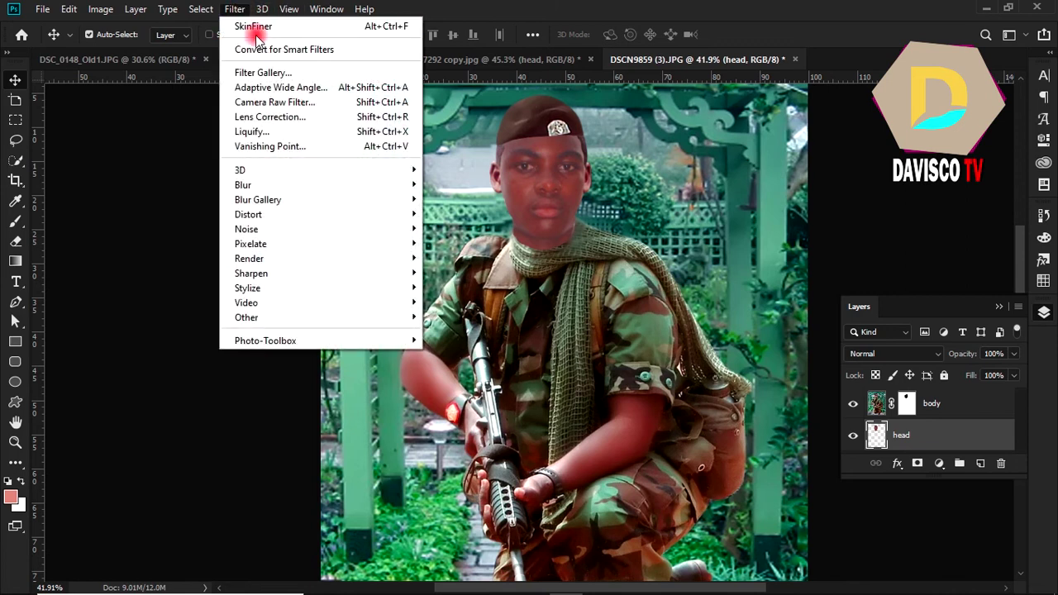
pyautogui.click(256, 29)
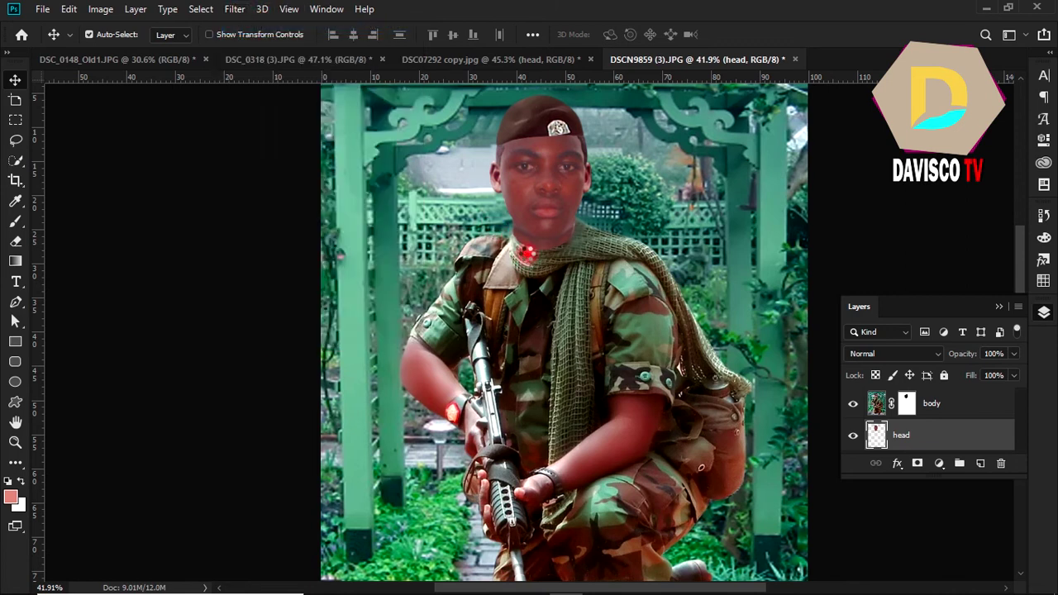
# Load the body layer's pixels as a selection, clear it, and load it again
pyautogui.scroll(3, 593, 192)
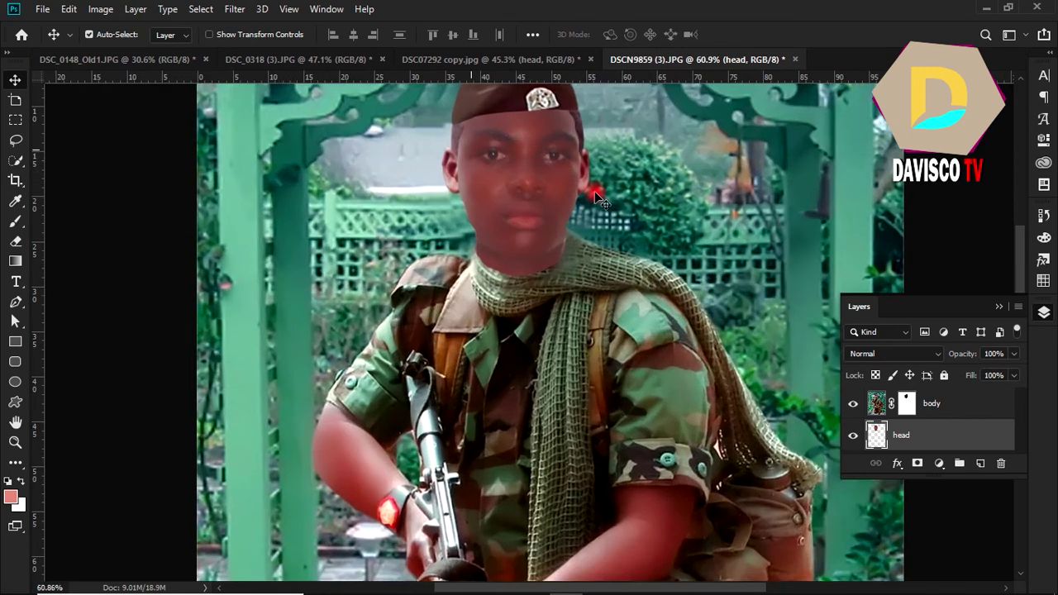
pyautogui.scroll(-2, 594, 192)
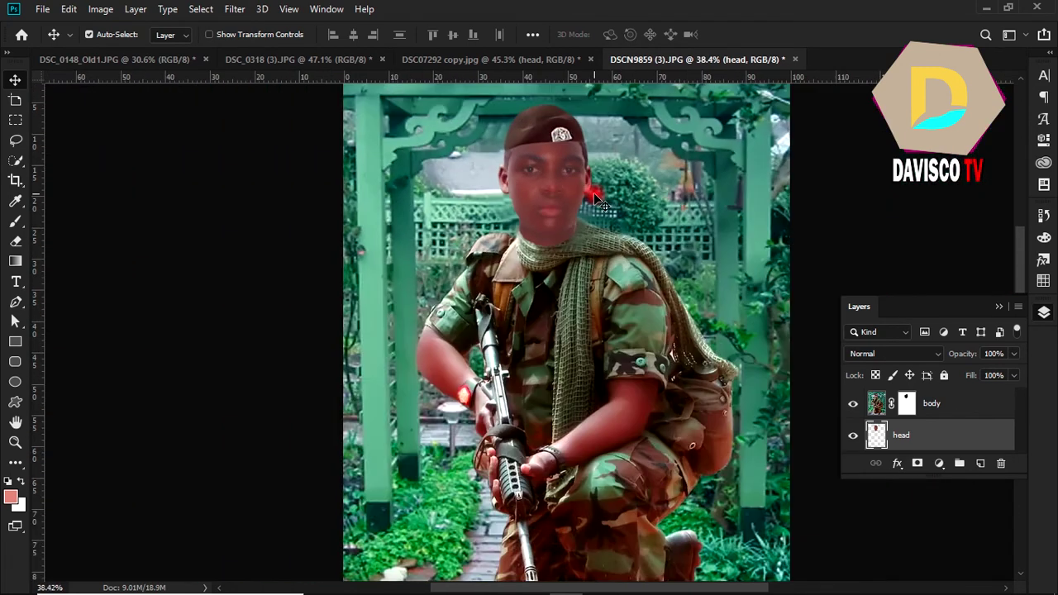
pyautogui.scroll(-1, 637, 236)
pyautogui.scroll(-1, 641, 247)
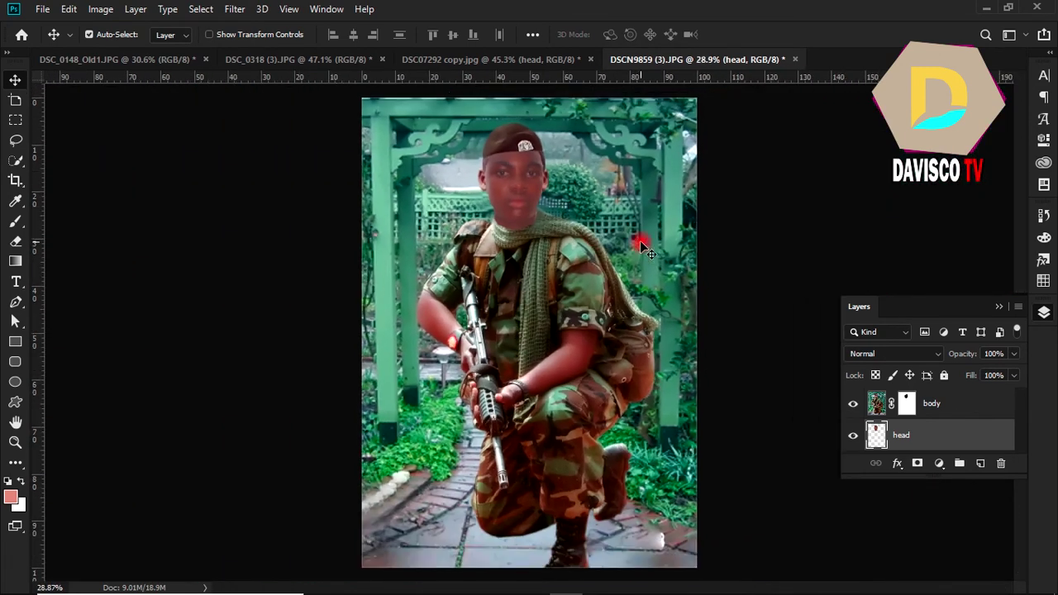
pyautogui.keyDown('ctrl'); pyautogui.click(878, 403); pyautogui.keyUp('ctrl')
pyautogui.hotkey('ctrl', 'd')
pyautogui.keyDown('ctrl'); pyautogui.click(880, 405); pyautogui.keyUp('ctrl')
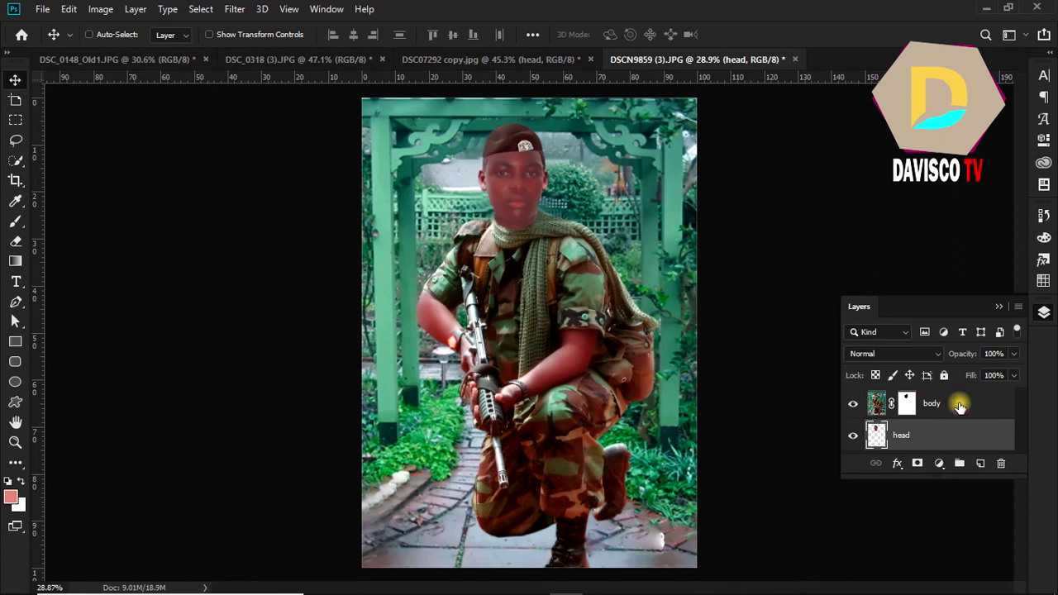
# Merge the head and body layers into a single body layer
pyautogui.keyDown('ctrl'); pyautogui.click(959, 405); pyautogui.keyUp('ctrl')
pyautogui.rightClick(918, 409)
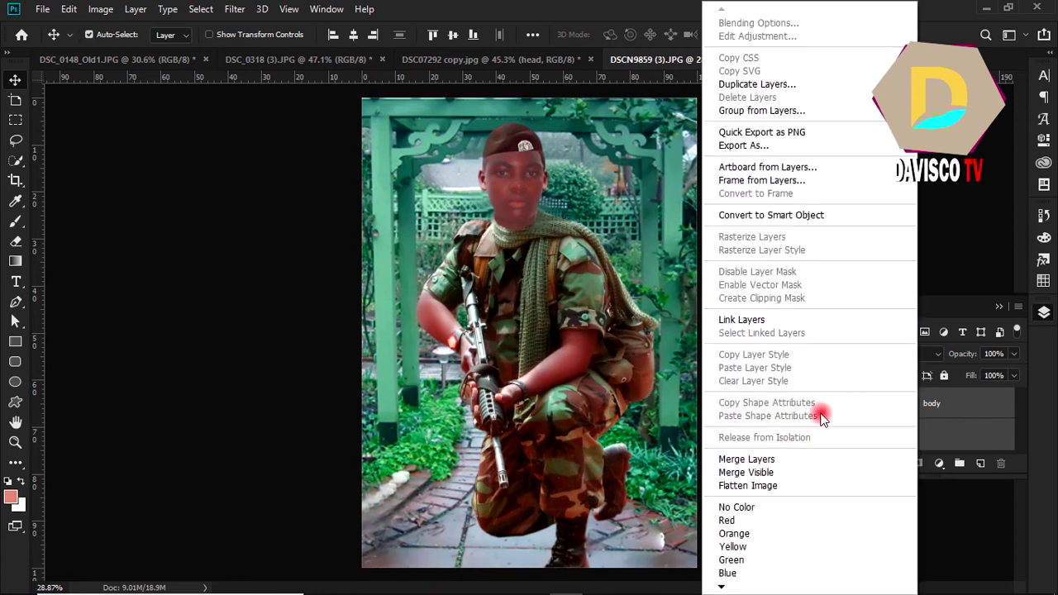
pyautogui.click(785, 460)
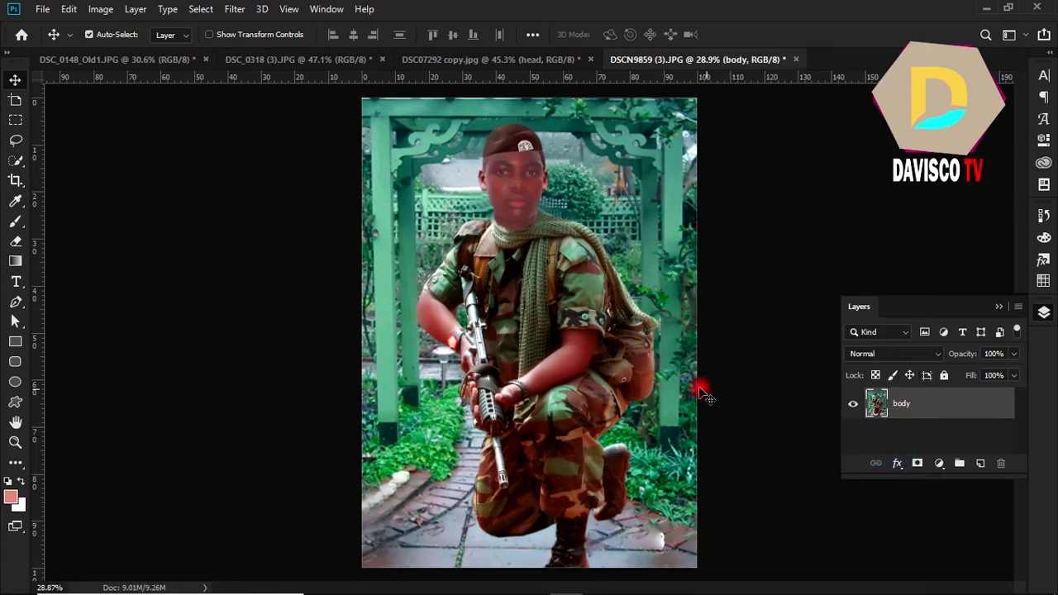
# Brighten the merged image by raising the Curves midpoint
pyautogui.press('ctrl')
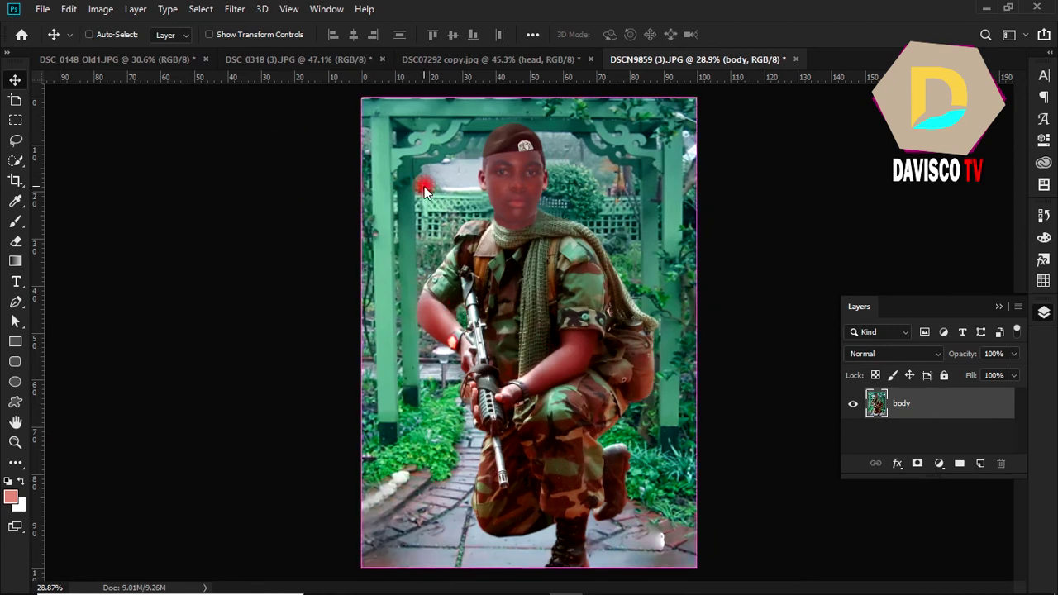
pyautogui.hotkey('ctrl', 'm')
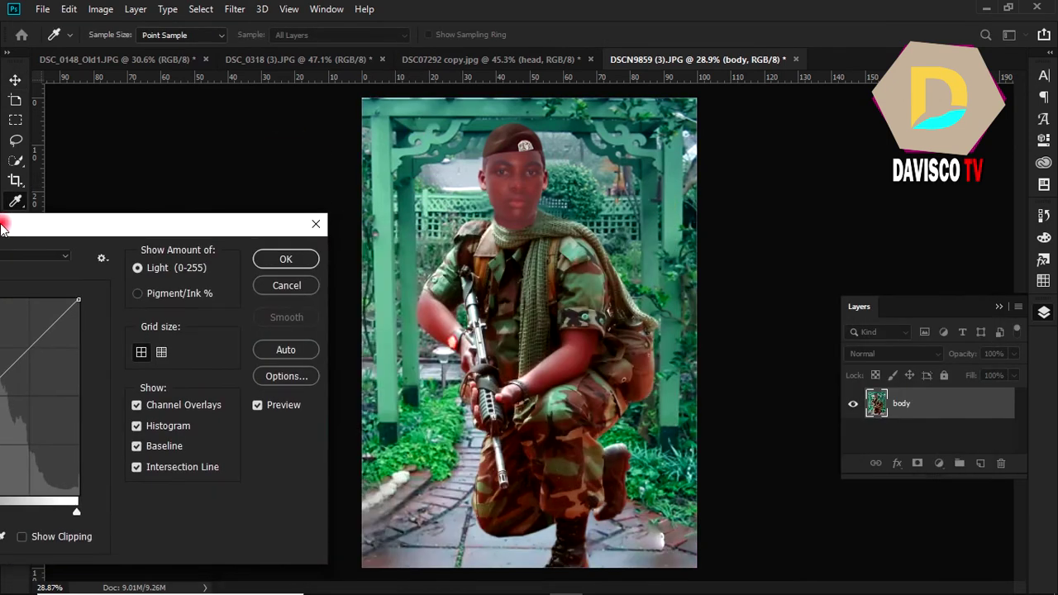
pyautogui.moveTo(666, 205); pyautogui.dragTo(128, 248)
pyautogui.moveTo(121, 344); pyautogui.dragTo(110, 340)
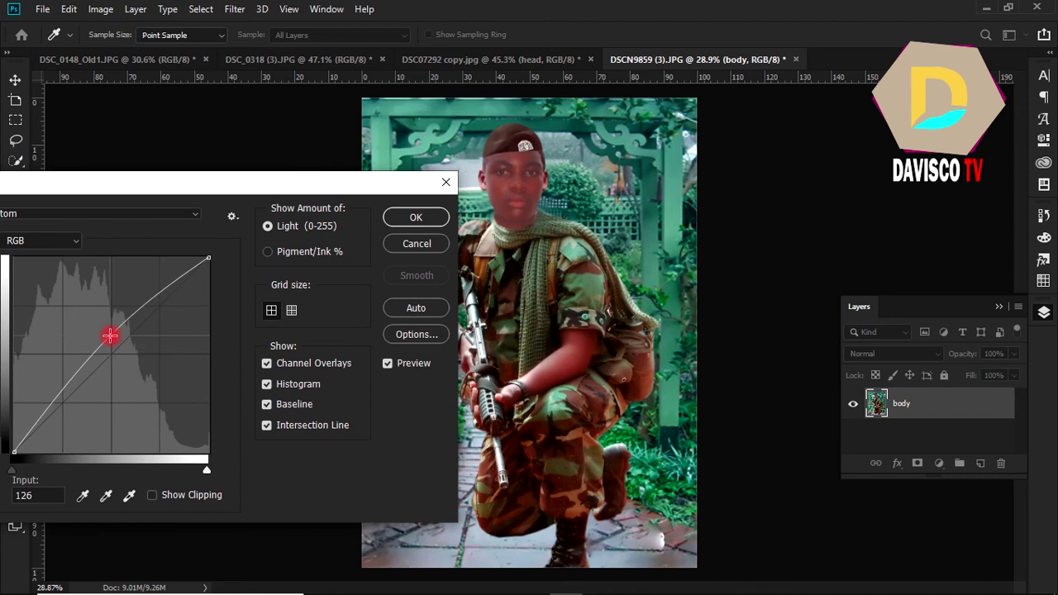
pyautogui.click(415, 217)
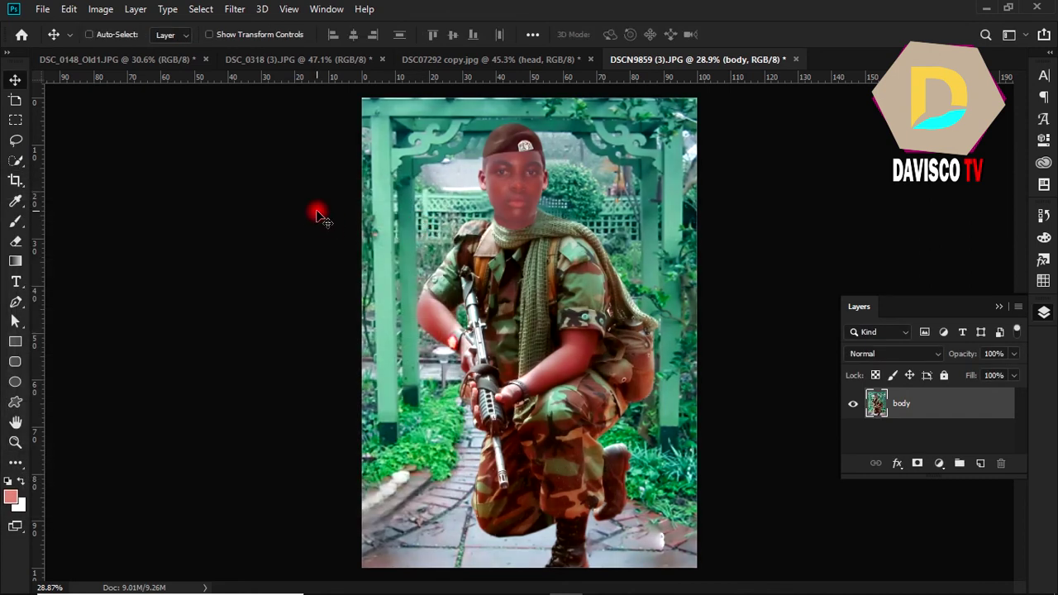
# Apply a midtone Color Balance of +11, +7, -8 to the merged layer
pyautogui.hotkey('ctrl', 'b')
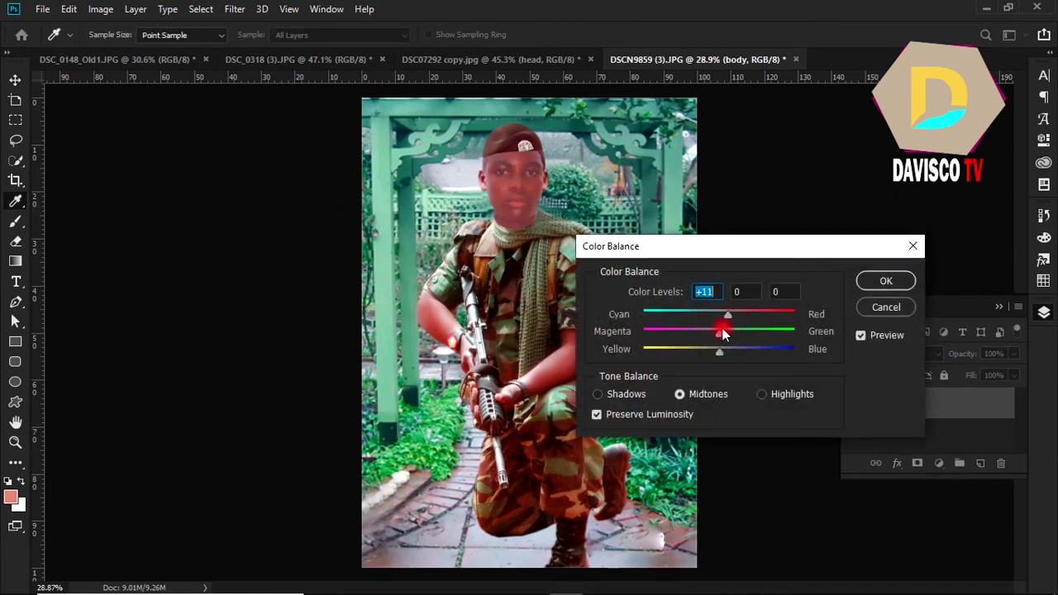
pyautogui.moveTo(719, 332)
pyautogui.mouseDown()
pyautogui.moveTo(709, 339)
pyautogui.moveTo(724, 335)
pyautogui.moveTo(715, 354)
pyautogui.mouseUp()
pyautogui.click(877, 280)
pyautogui.press('v')
# Apply Exposure +0.45 with Gamma 0.79 to the composite
pyautogui.click(100, 9)
pyautogui.moveTo(124, 50)
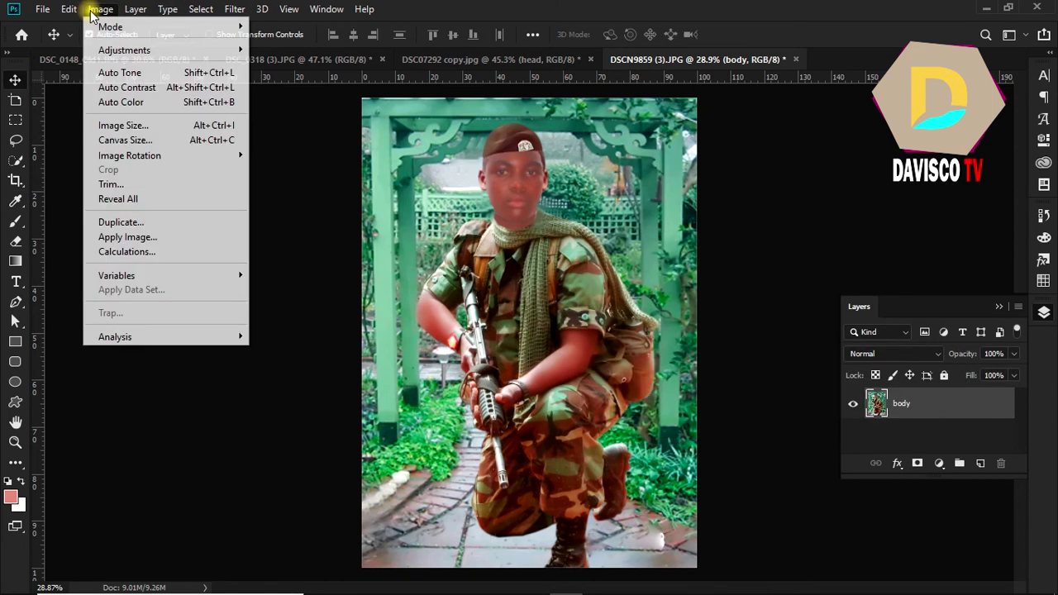
pyautogui.click(285, 94)
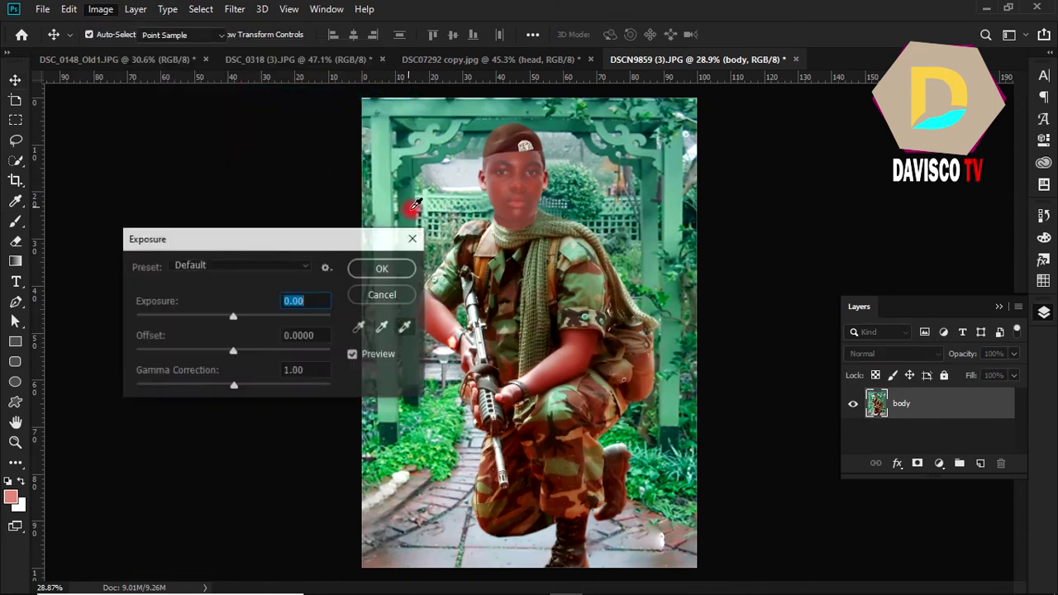
pyautogui.moveTo(235, 318); pyautogui.dragTo(239, 316)
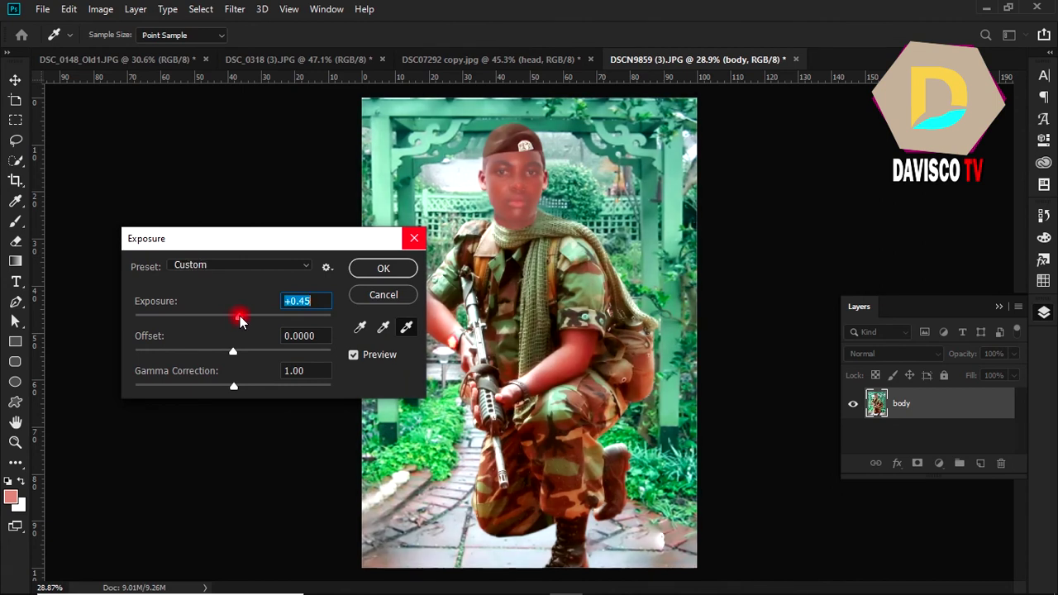
pyautogui.moveTo(235, 393); pyautogui.dragTo(250, 397)
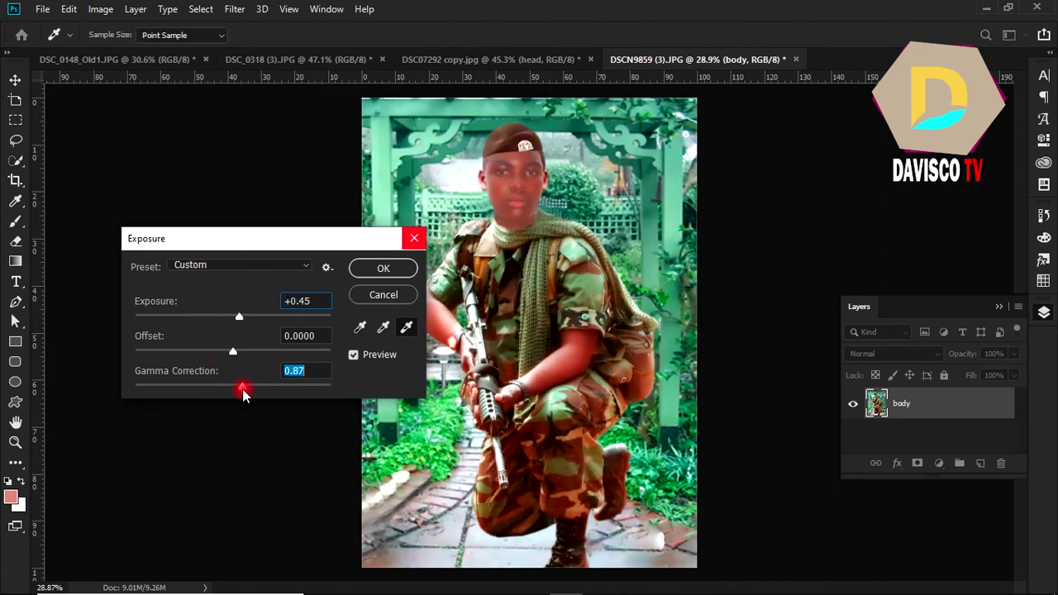
pyautogui.click(402, 268)
pyautogui.scroll(-3, 566, 382)
pyautogui.scroll(3, 567, 382)
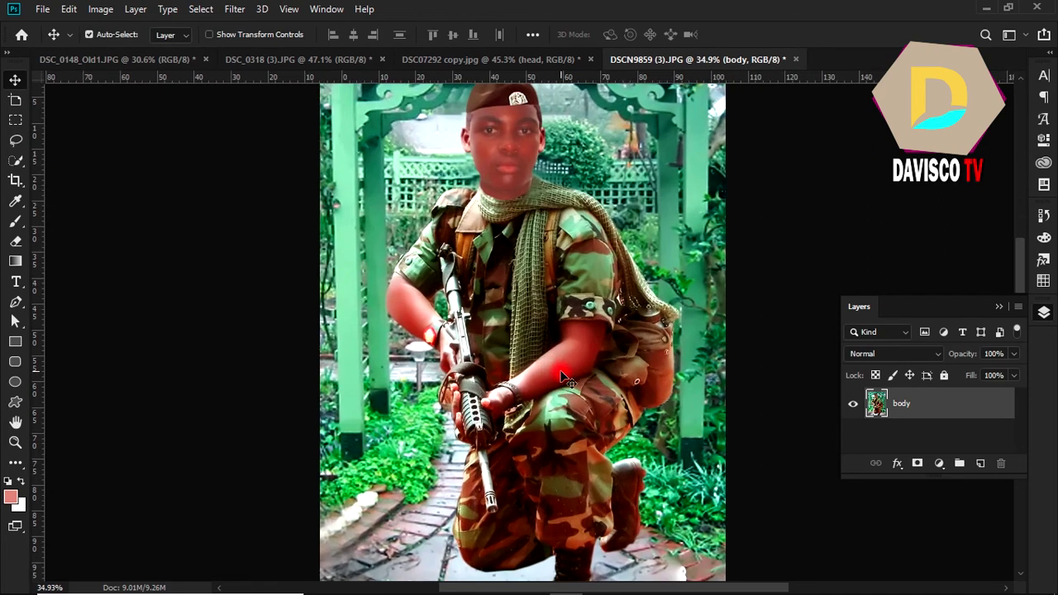
# Save the composite as JPEG 'DSCN9859 (3)' on the Desktop at quality 8
pyautogui.click(42, 10)
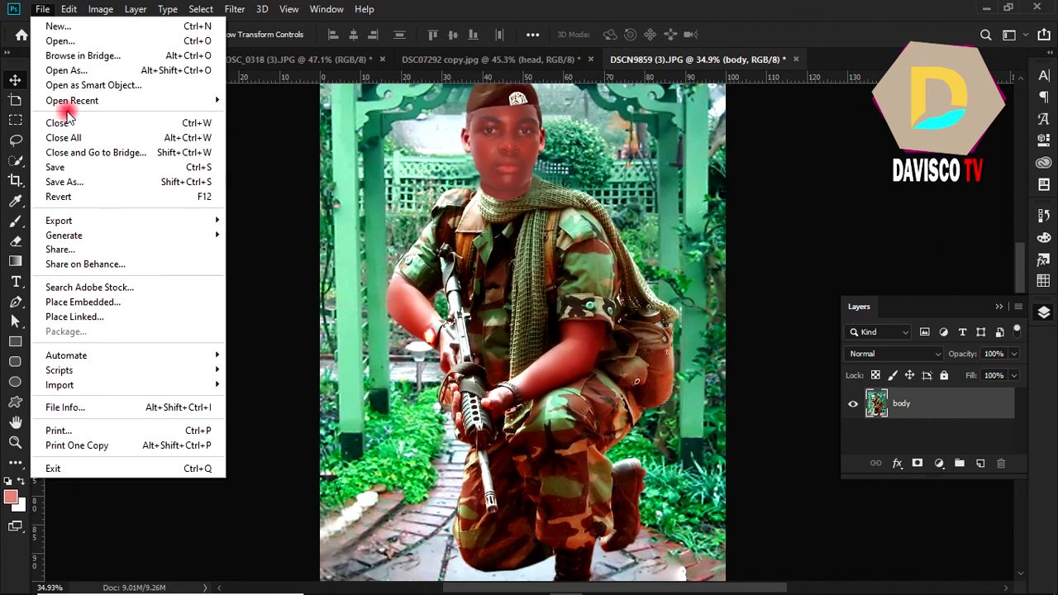
pyautogui.click(72, 181)
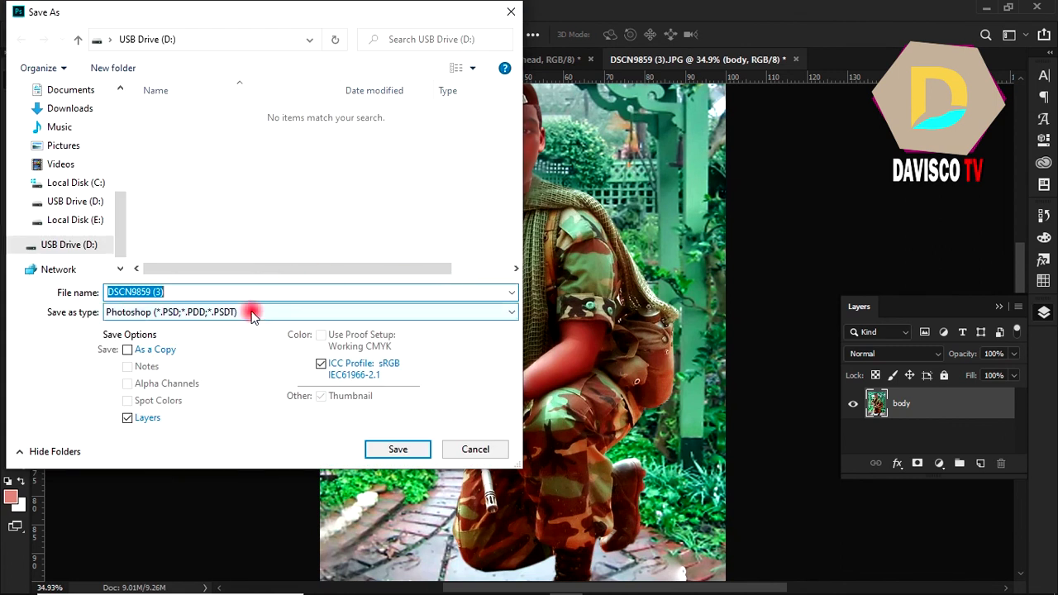
pyautogui.click(252, 312)
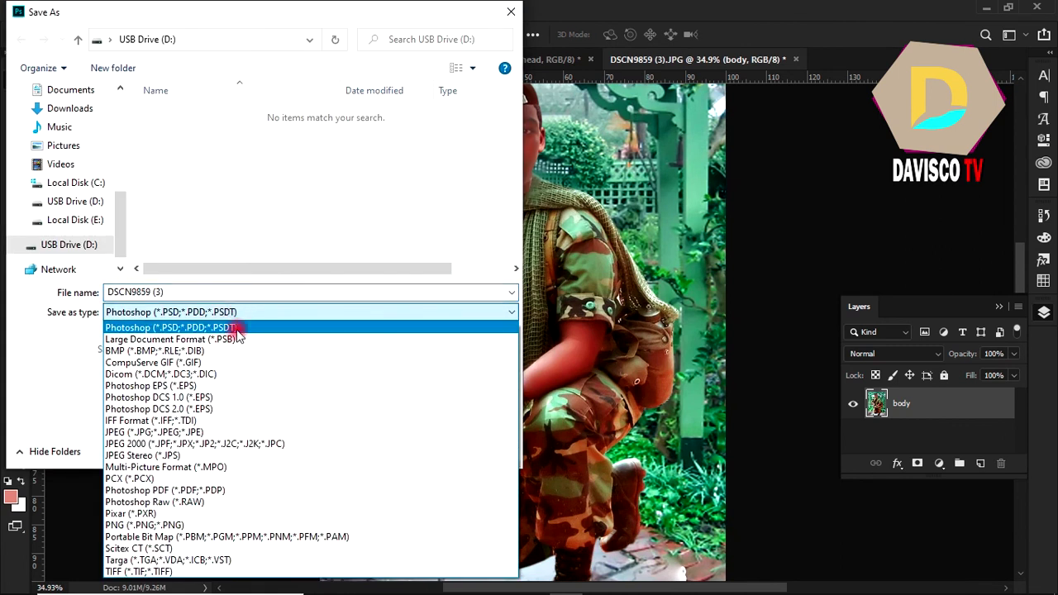
pyautogui.click(244, 431)
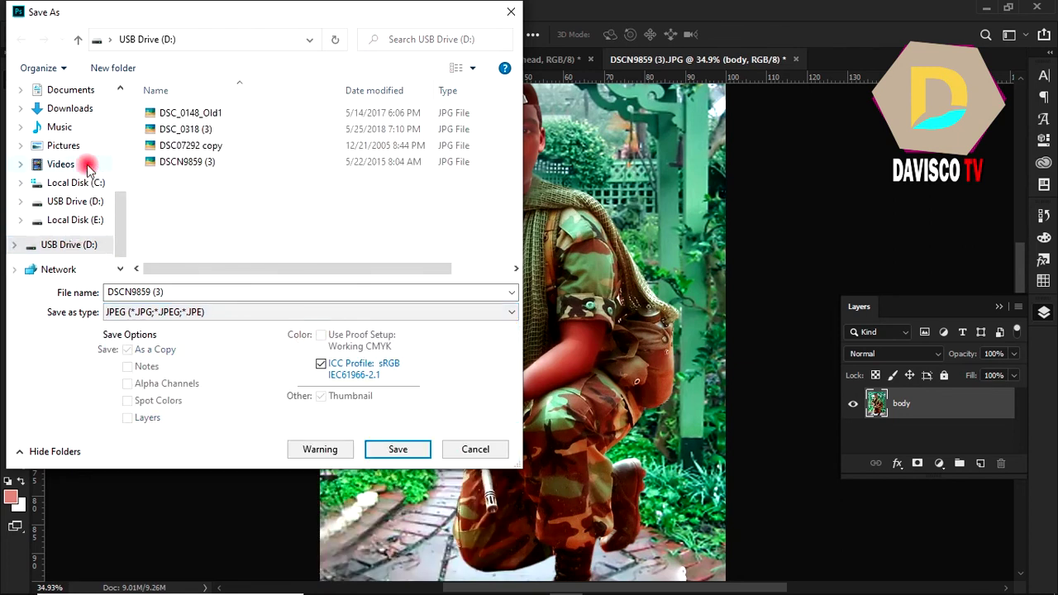
pyautogui.scroll(5, 91, 207)
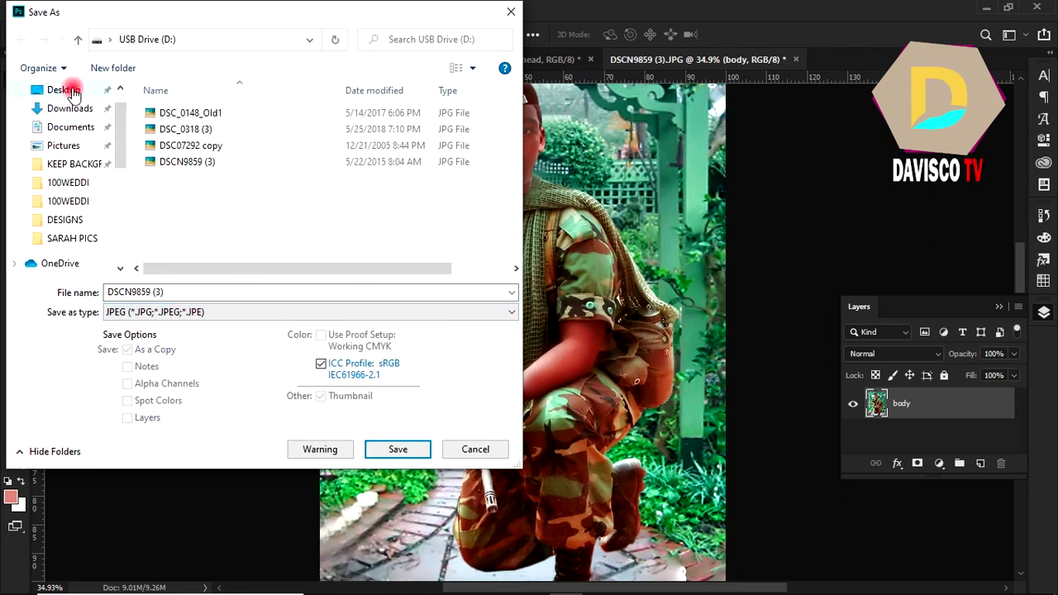
pyautogui.click(63, 89)
pyautogui.click(397, 449)
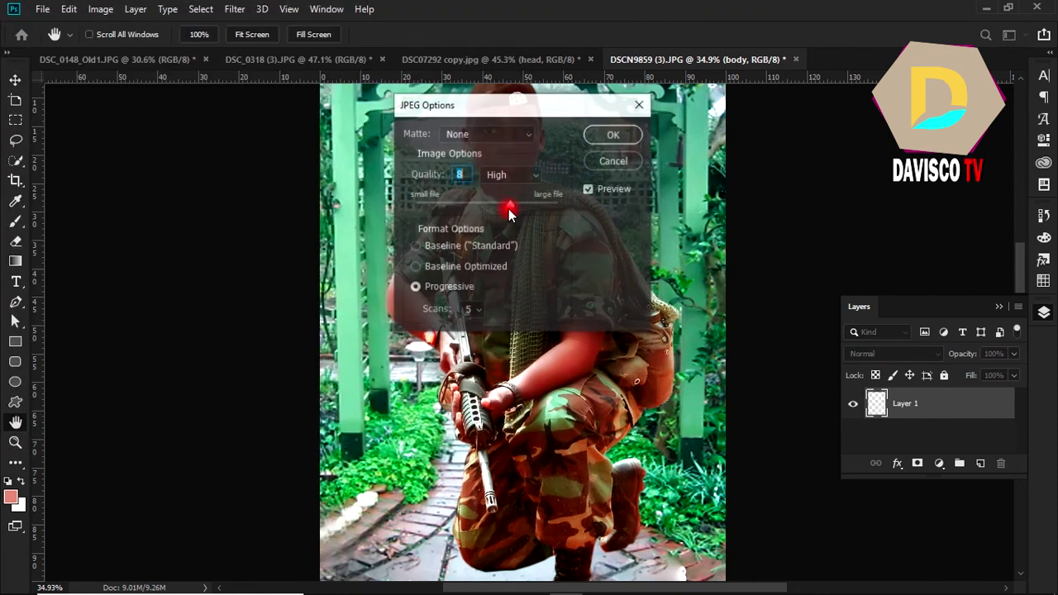
pyautogui.click(619, 135)
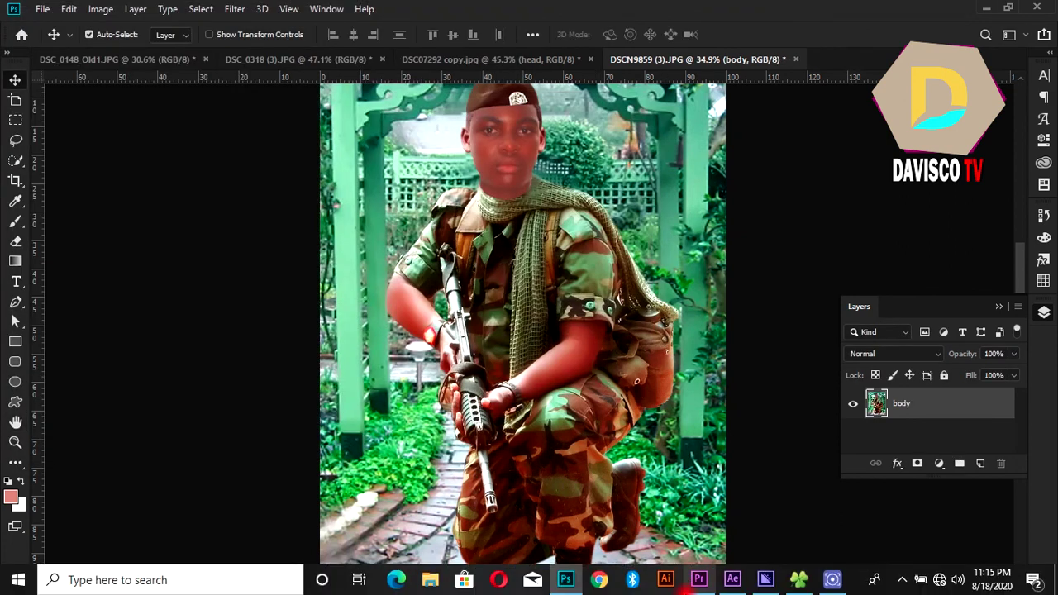
# In File Explorer, preview the DSCN9859 (3) and DSC07292 copy photos on the USB drive
pyautogui.click(798, 584)
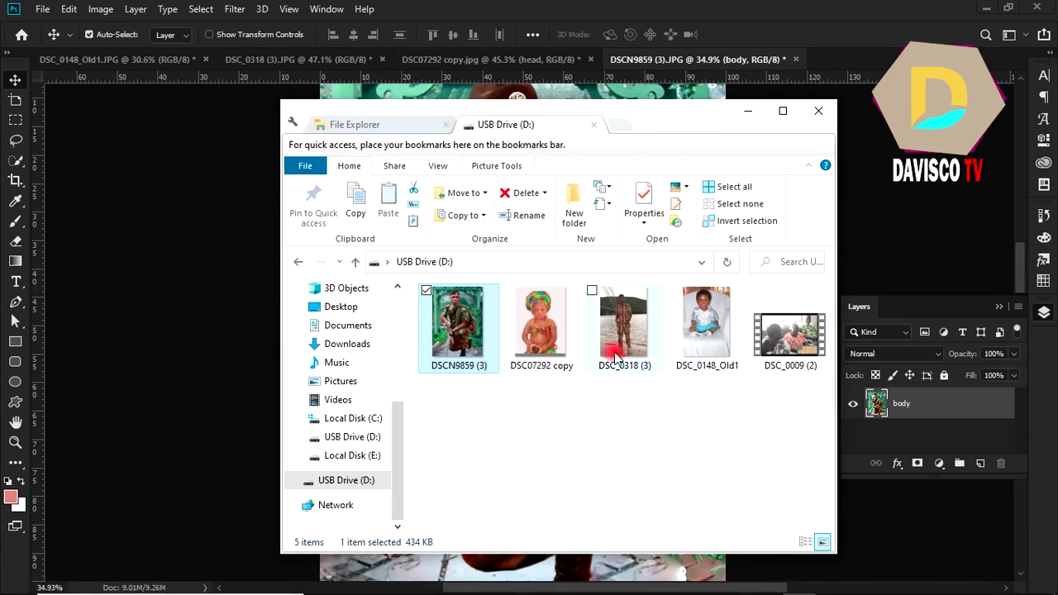
pyautogui.doubleClick(466, 320)
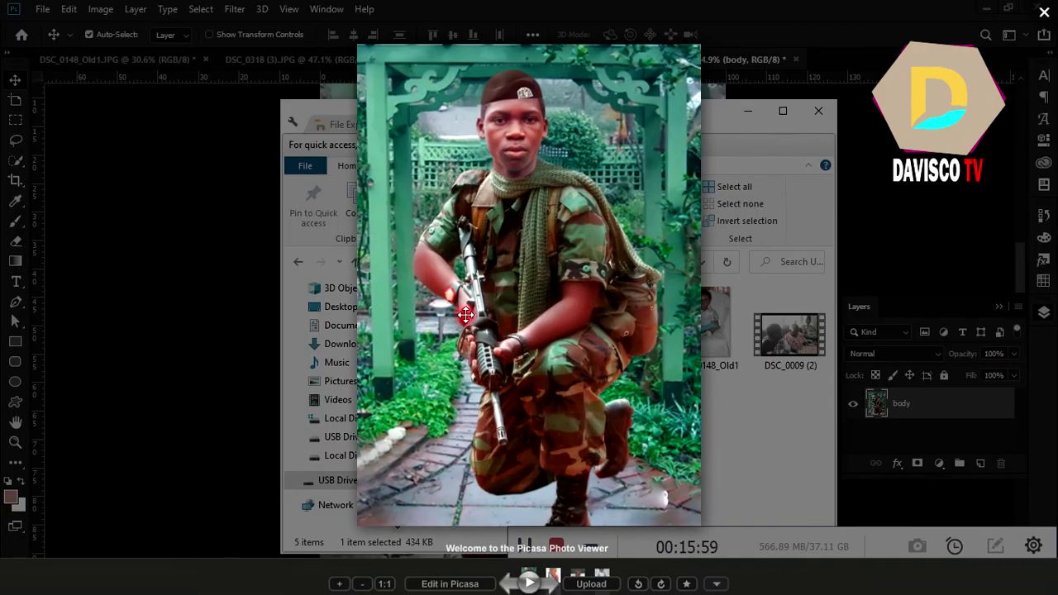
pyautogui.click(1044, 11)
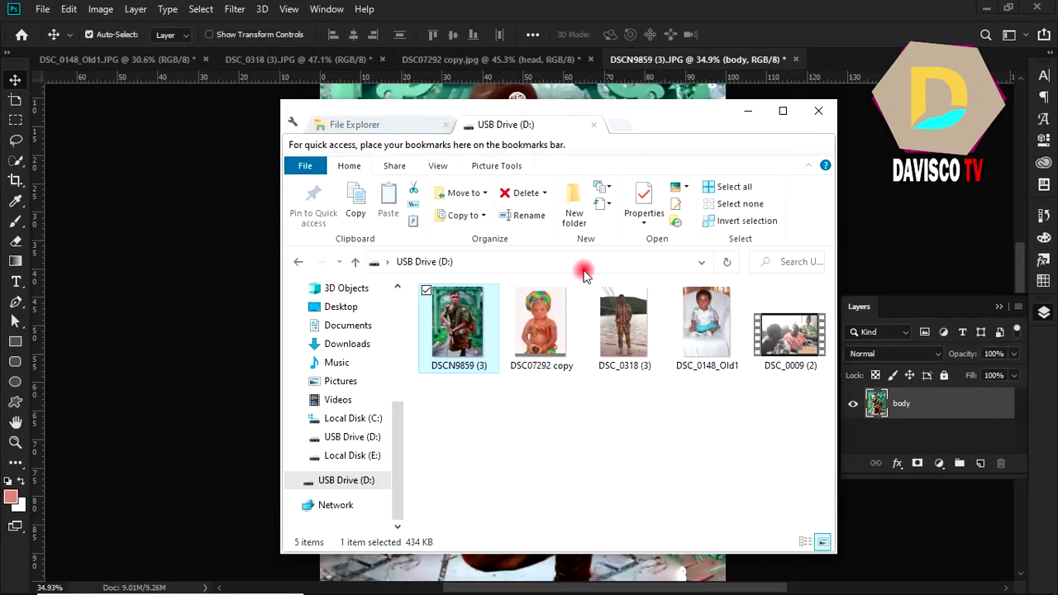
pyautogui.doubleClick(542, 322)
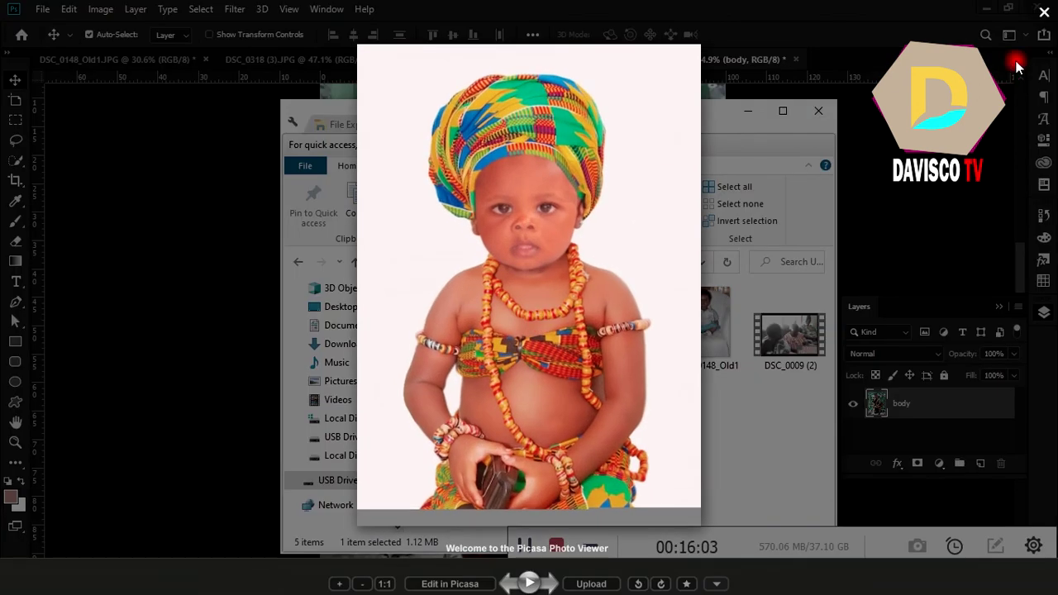
pyautogui.click(1043, 11)
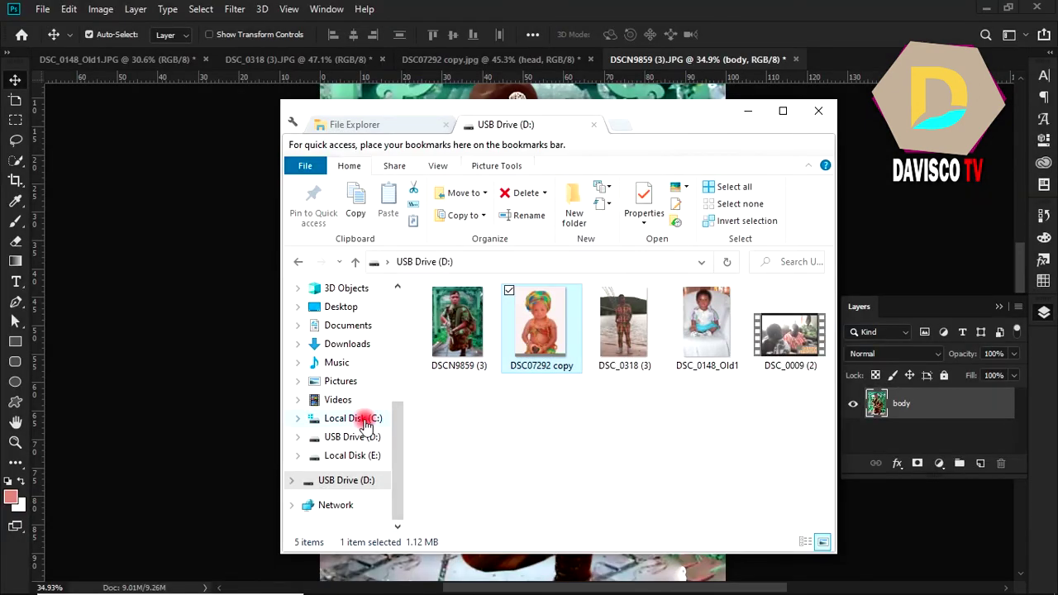
pyautogui.moveTo(401, 436); pyautogui.dragTo(402, 417)
# Show the Desktop folder as large icons and preview the DSC07292 copy photo
pyautogui.click(343, 374)
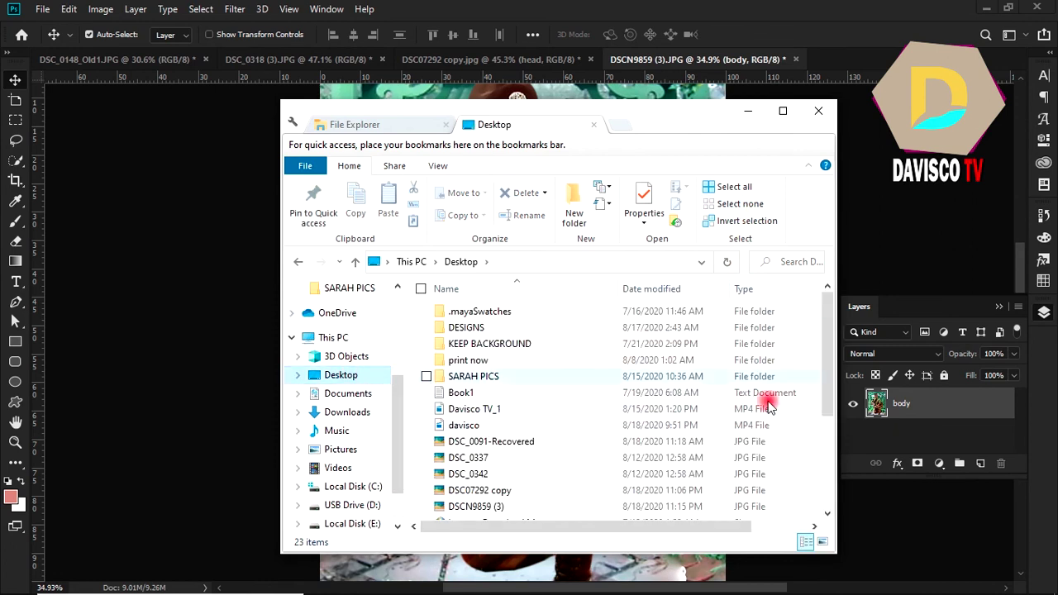
pyautogui.click(820, 541)
pyautogui.scroll(-3, 704, 422)
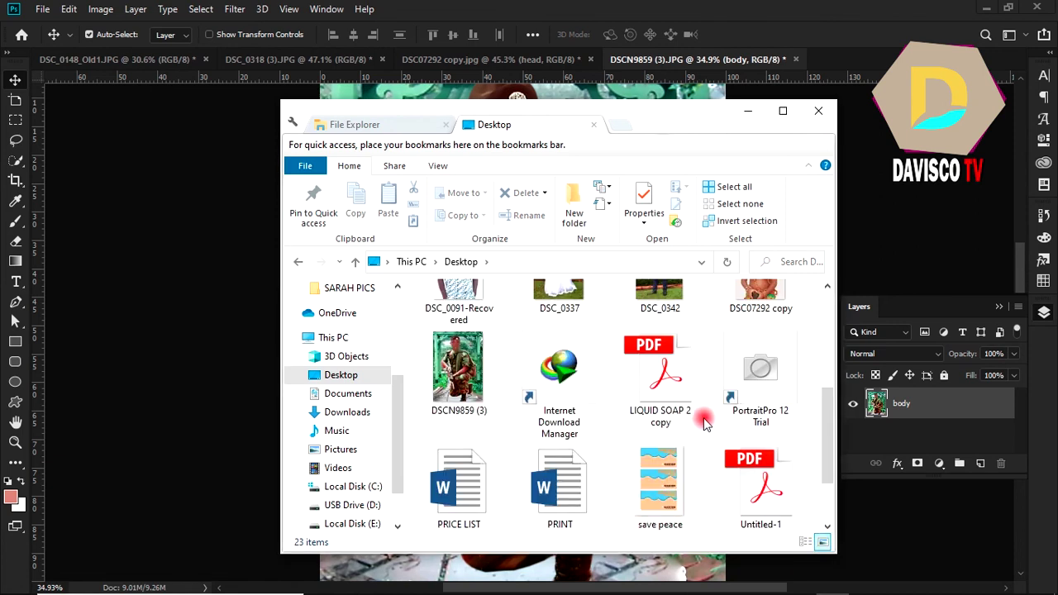
pyautogui.scroll(1, 744, 347)
pyautogui.doubleClick(762, 306)
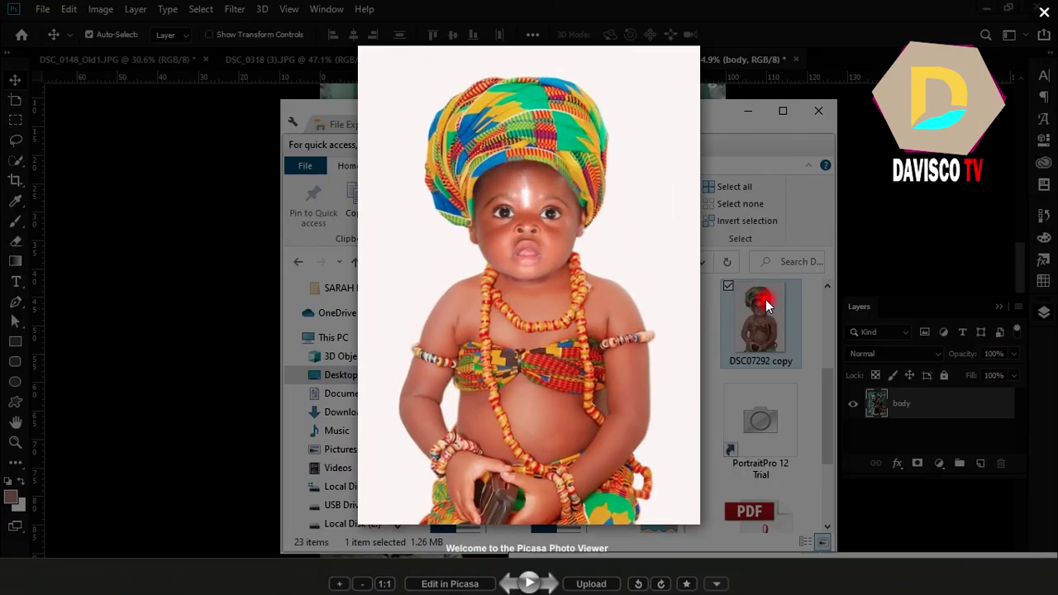
pyautogui.click(1046, 11)
# Preview the saved DSCN9859 (3) composite, then minimize File Explorer
pyautogui.click(463, 407)
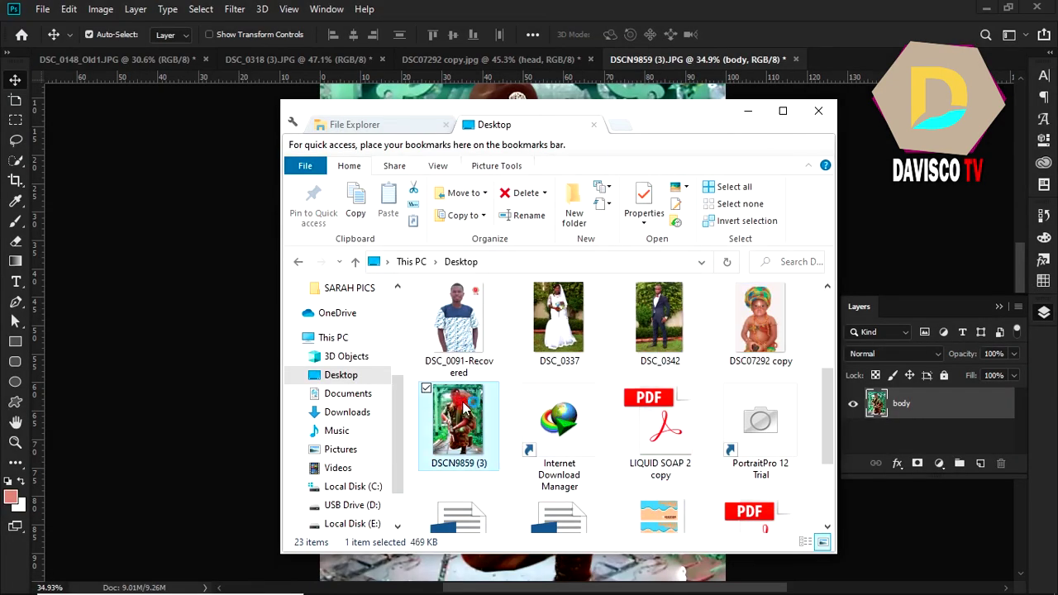
pyautogui.doubleClick(464, 406)
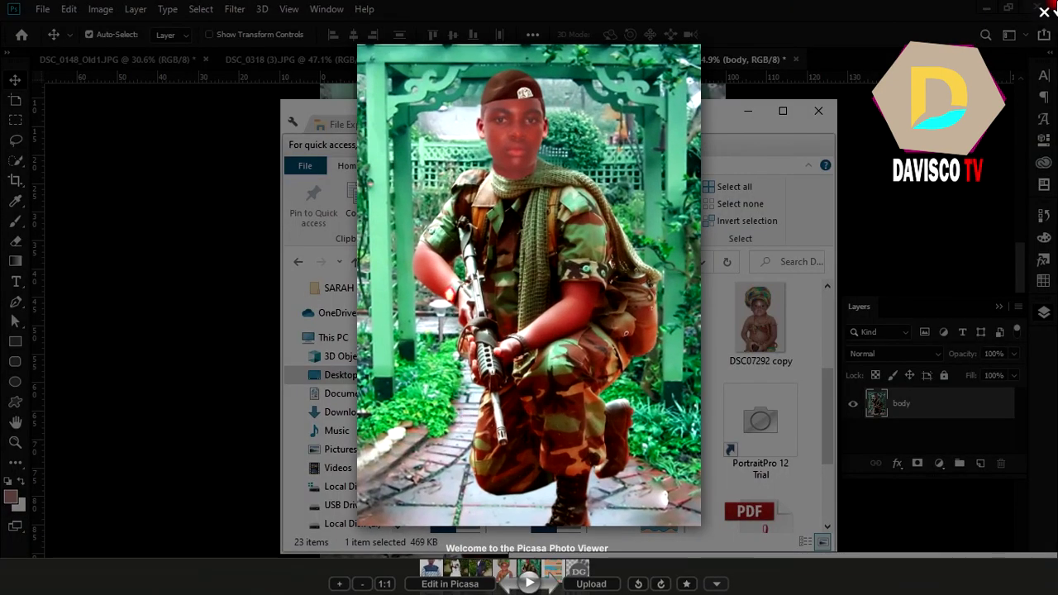
pyautogui.click(1046, 11)
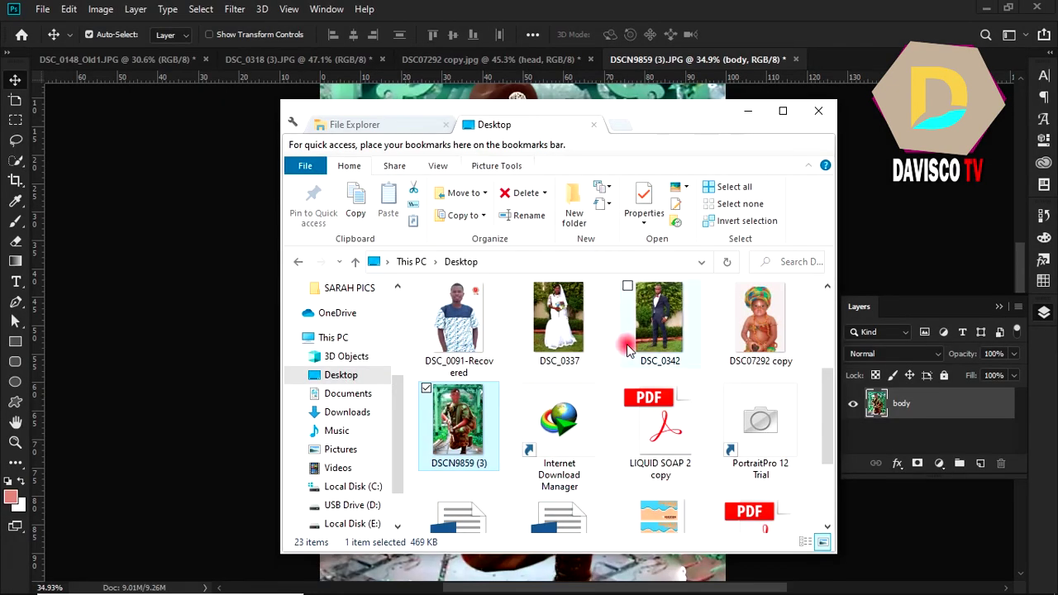
pyautogui.click(748, 110)
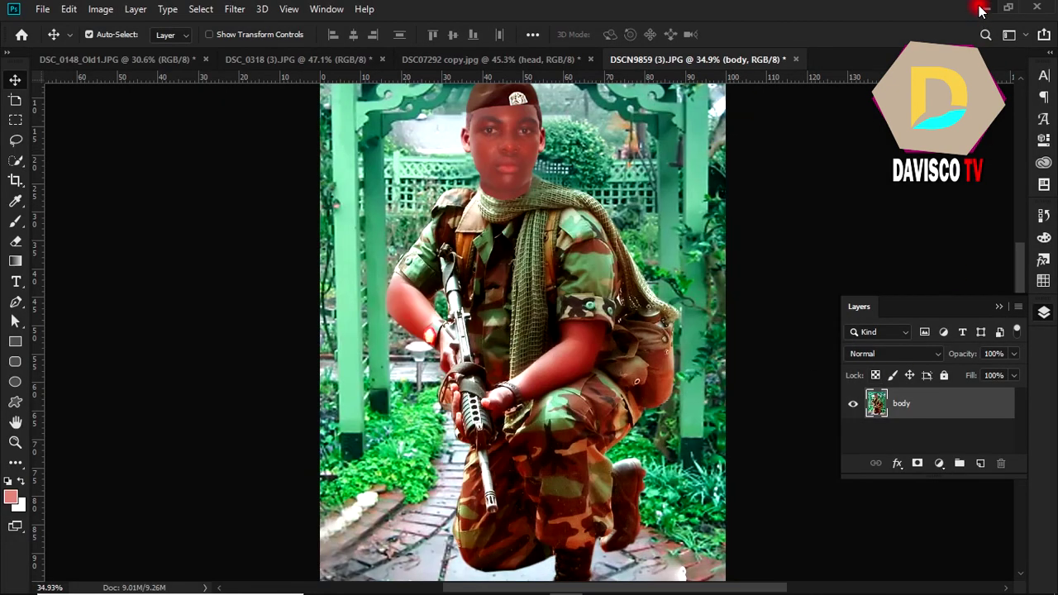